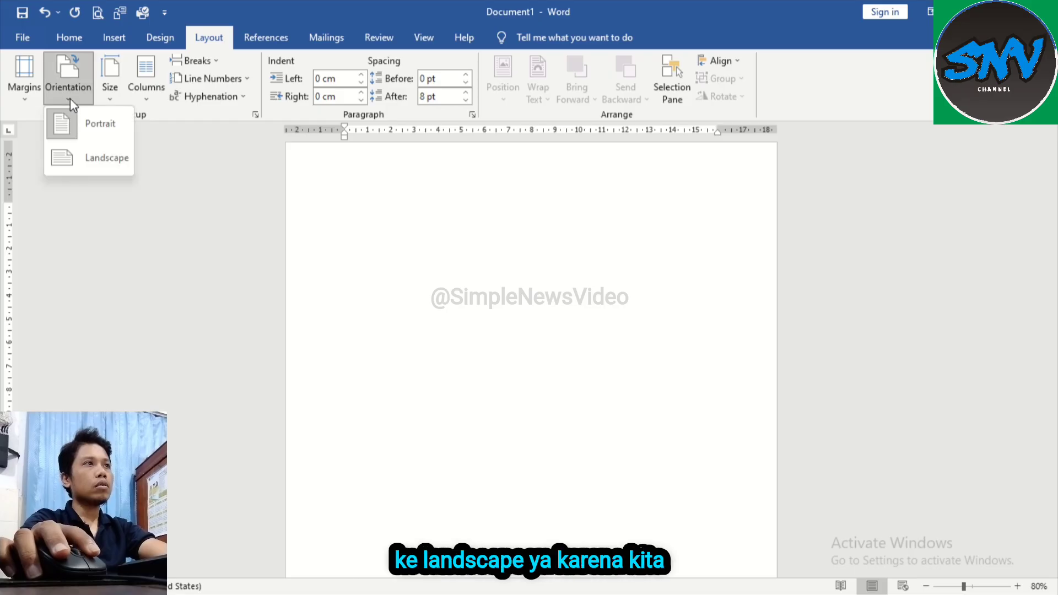
# Step: Set the page to landscape orientation and apply the last custom margins of 1 cm on all four sides
pyautogui.click(97, 159)
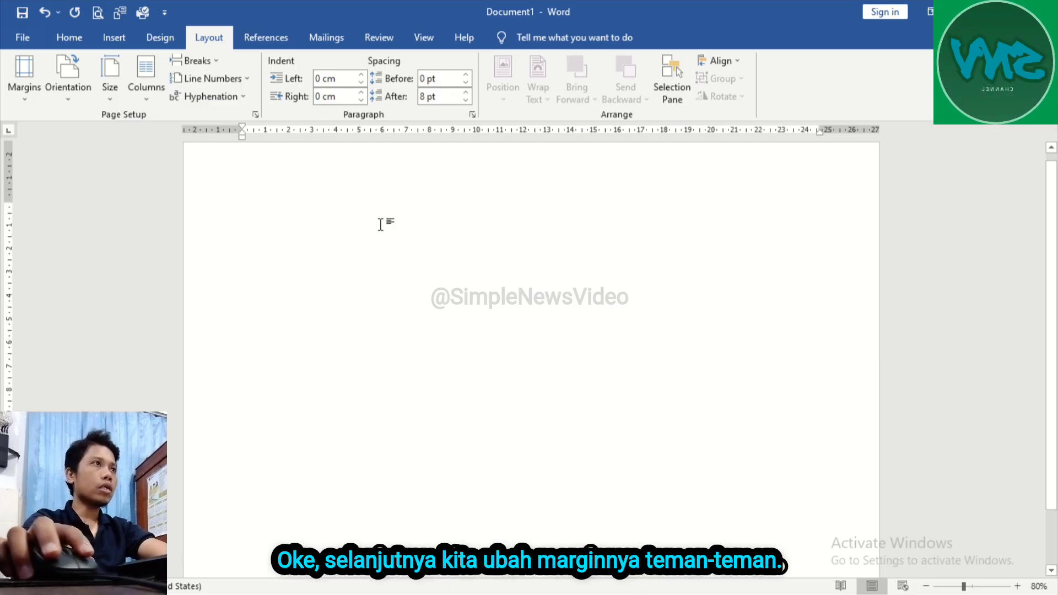
pyautogui.click(25, 100)
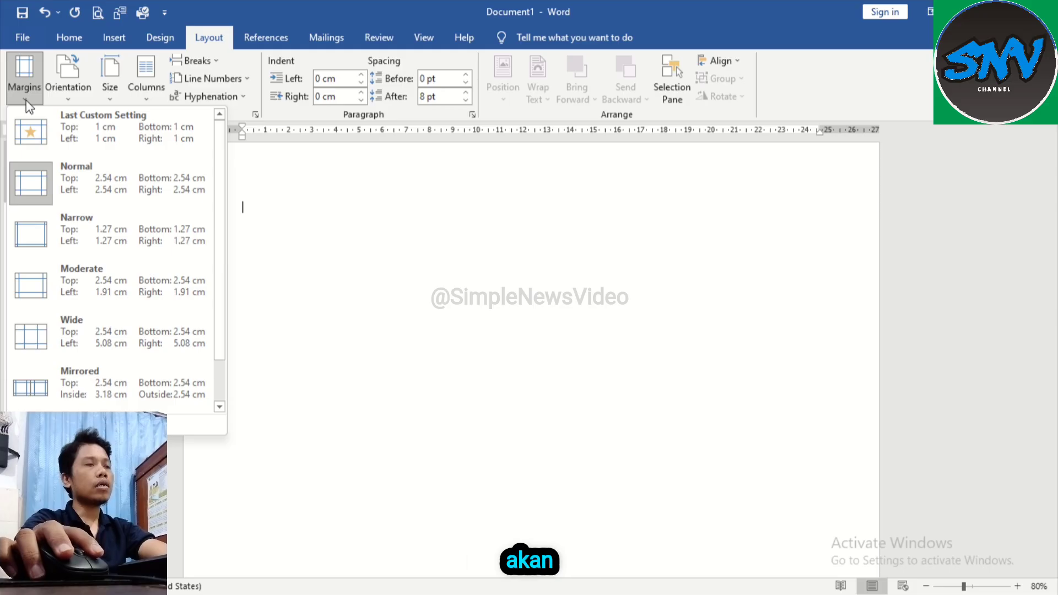
pyautogui.click(108, 137)
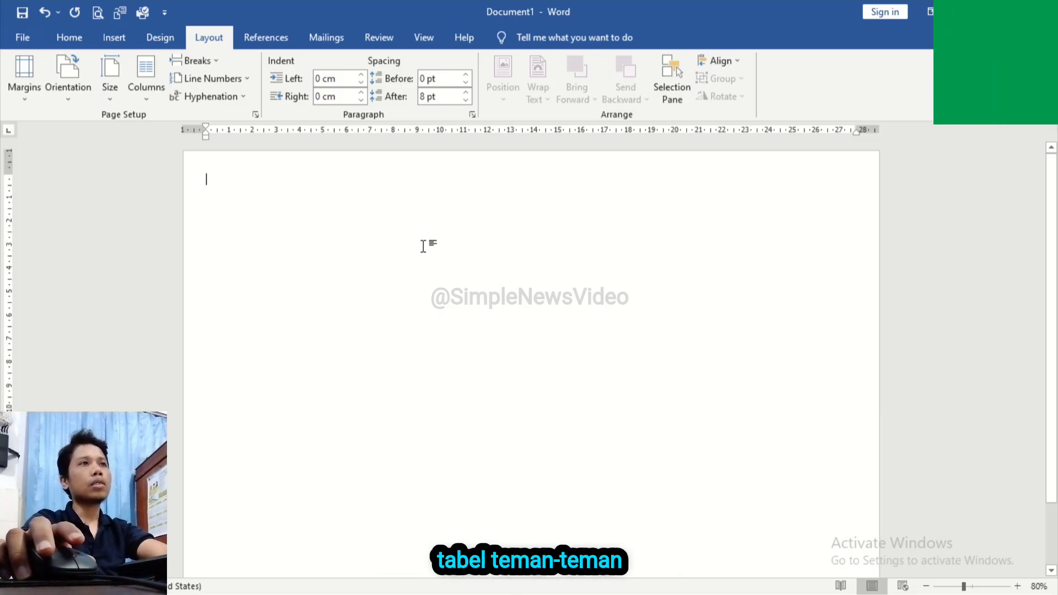
# Step: Insert a table with three columns and one row at the start of the page
pyautogui.click(121, 43)
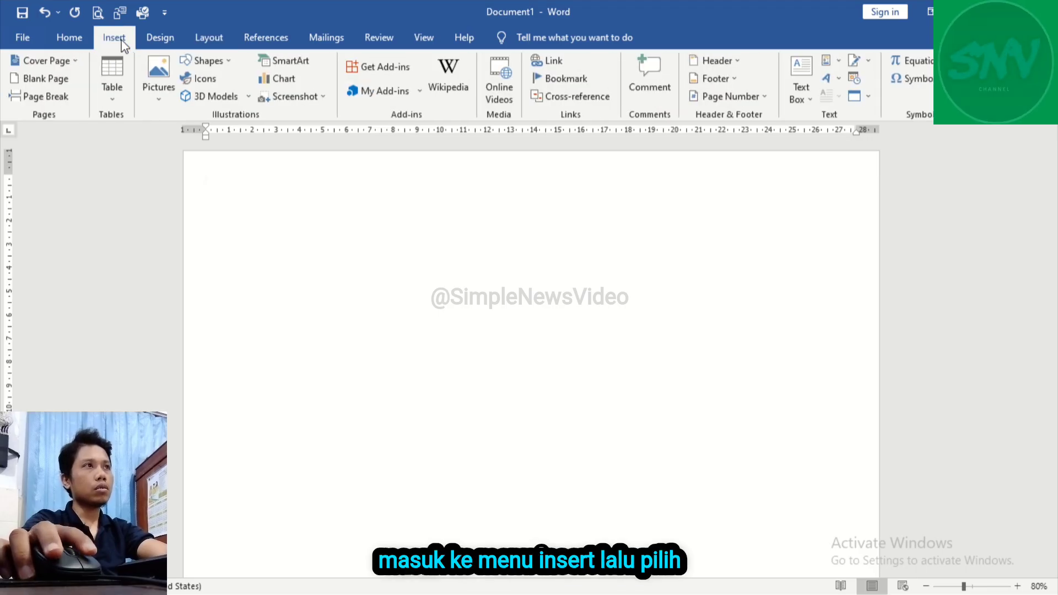
pyautogui.click(112, 98)
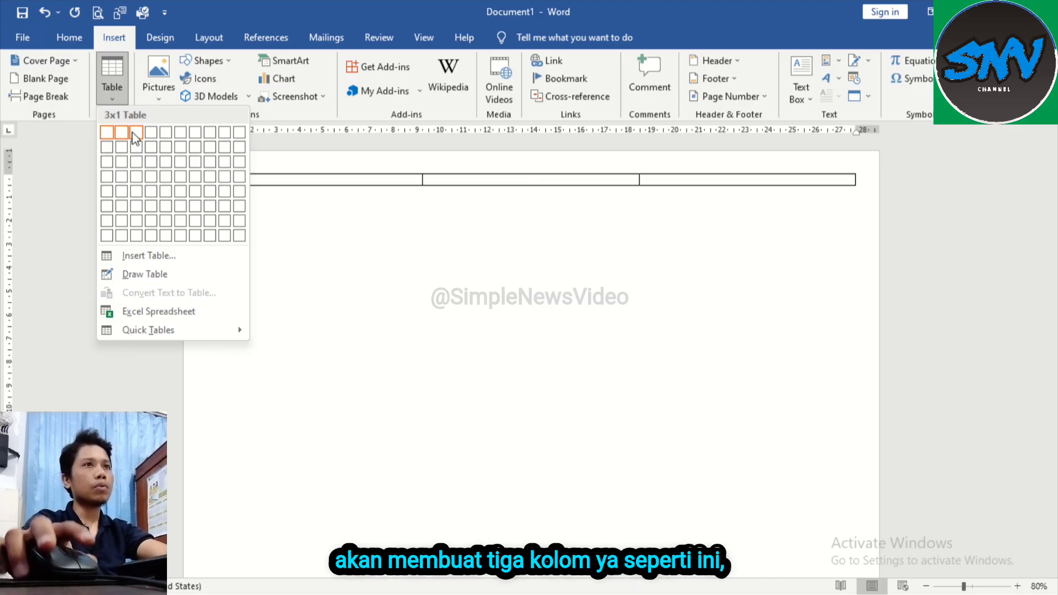
pyautogui.click(134, 133)
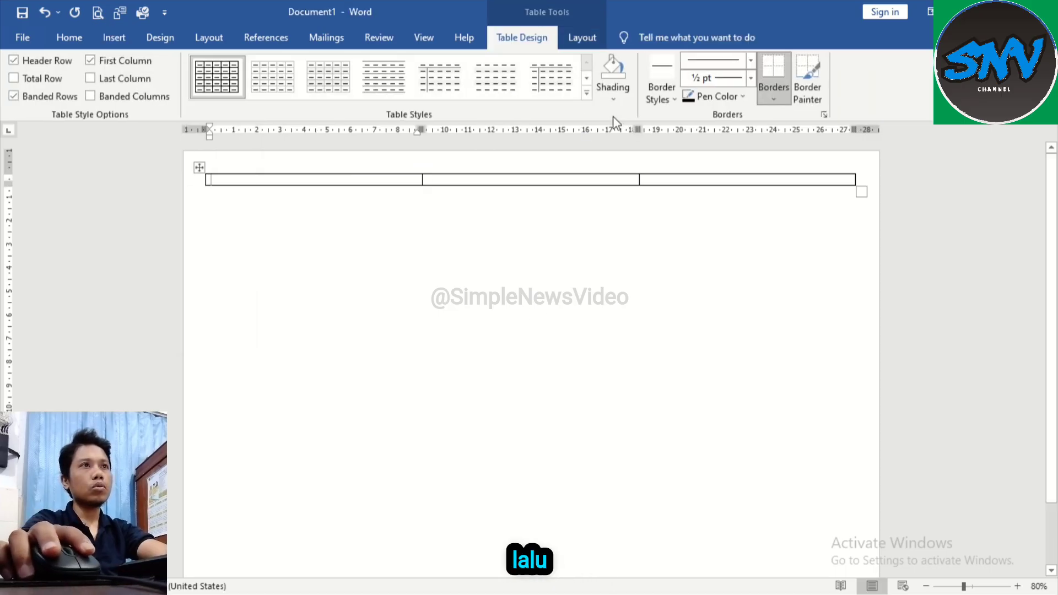
# Step: Stretch the table row down to near the page's lower margin, about 18.25 cm high
pyautogui.moveTo(511, 185); pyautogui.dragTo(518, 446)
pyautogui.scroll(-2, 517, 447)
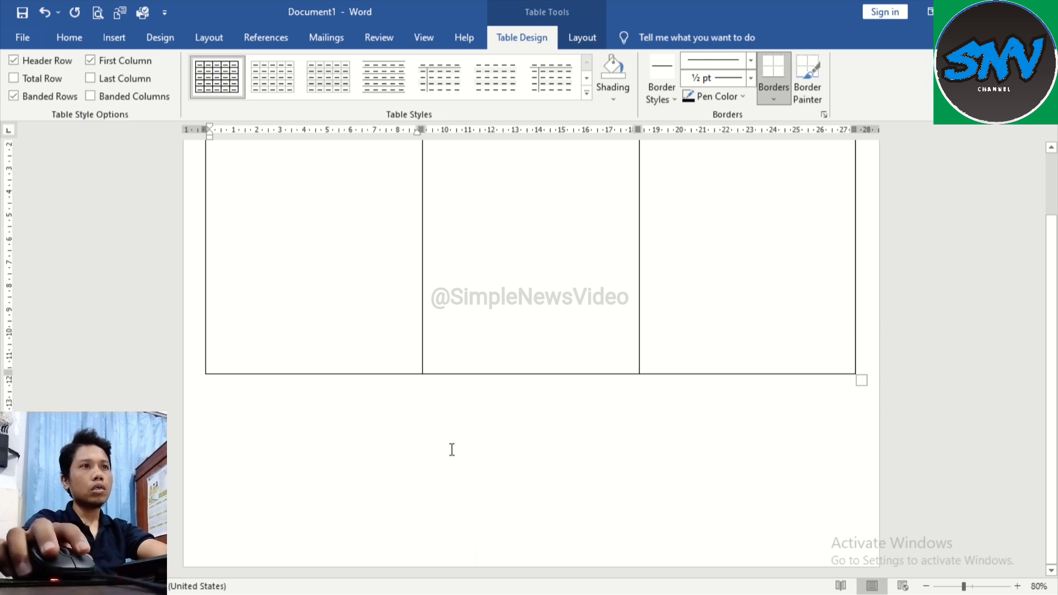
pyautogui.moveTo(463, 373); pyautogui.dragTo(463, 546)
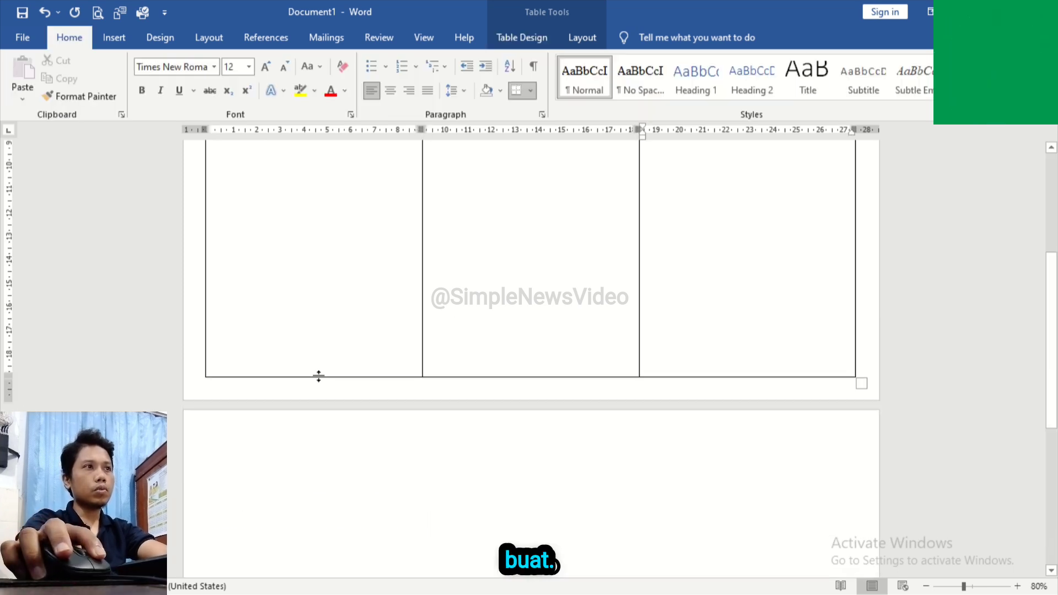
pyautogui.moveTo(319, 376); pyautogui.dragTo(327, 360)
# Step: Continue onto a second page below the table and insert another three-column, one-row table there
pyautogui.click(1029, 561)
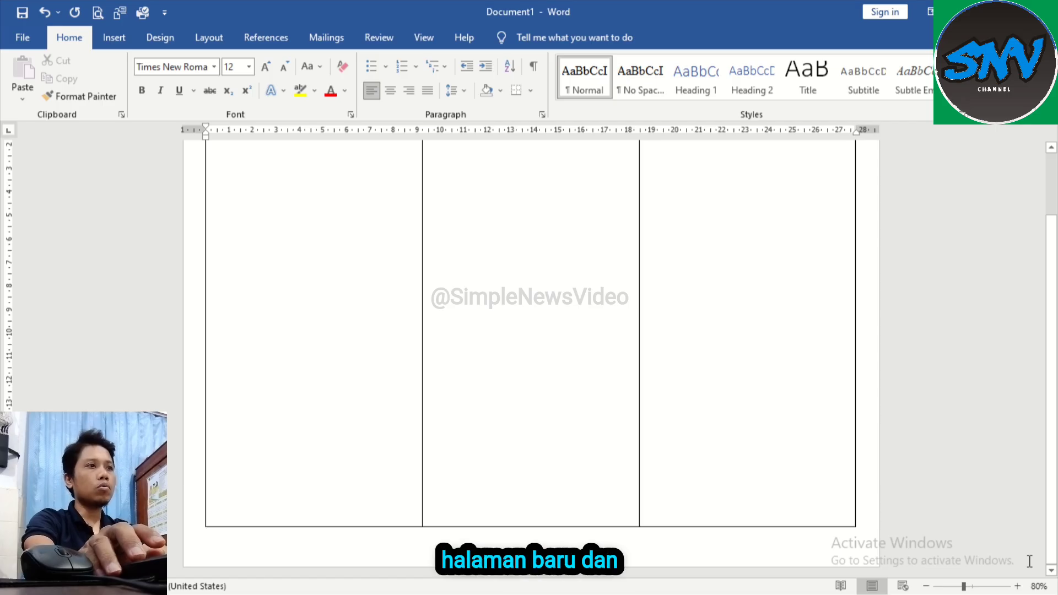
pyautogui.press('Return')
pyautogui.scroll(-2, 901, 504)
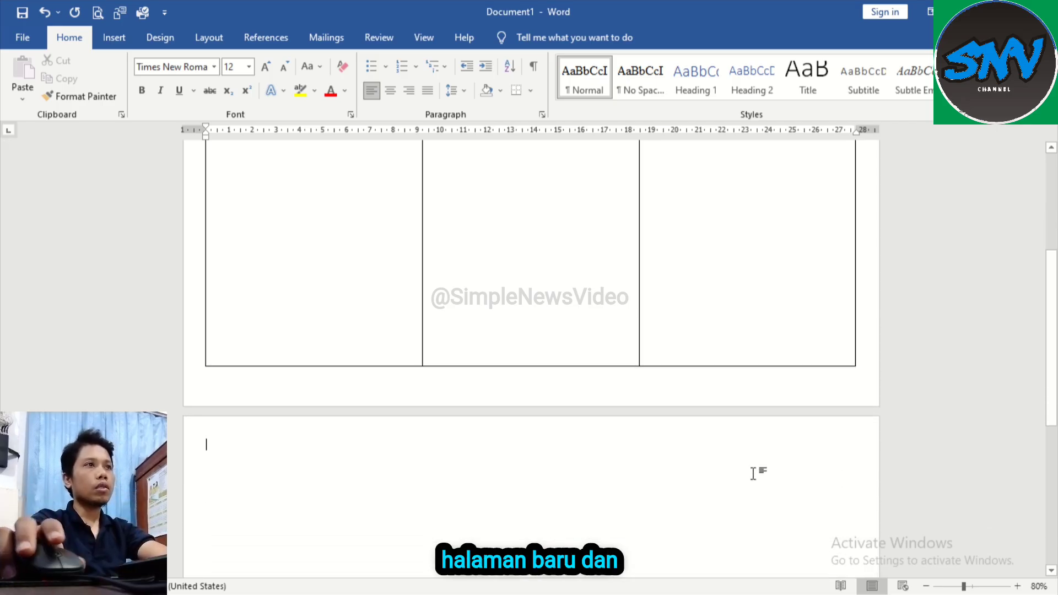
pyautogui.click(115, 39)
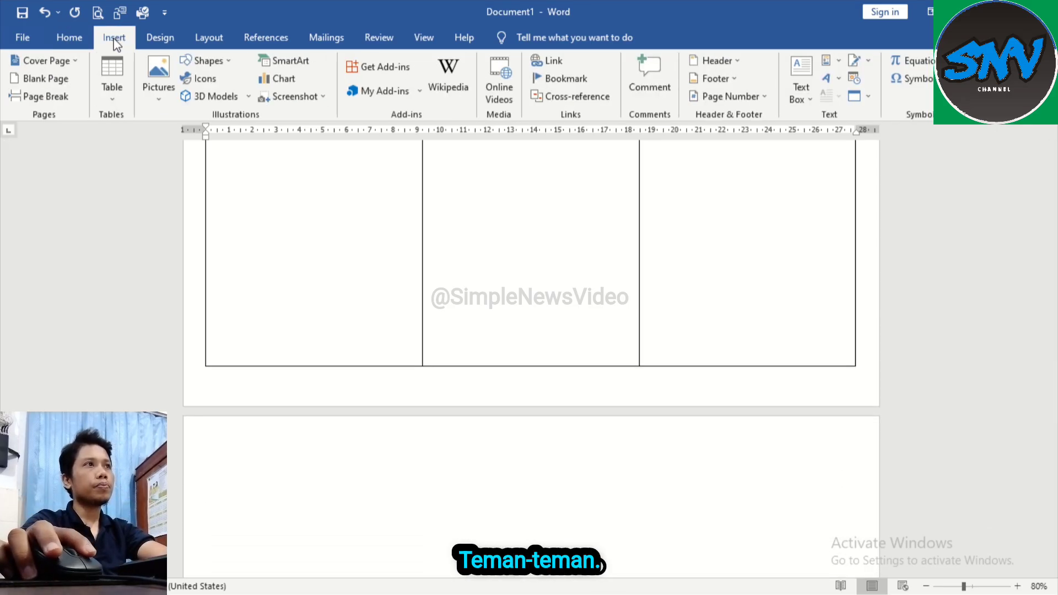
pyautogui.click(112, 101)
pyautogui.click(137, 134)
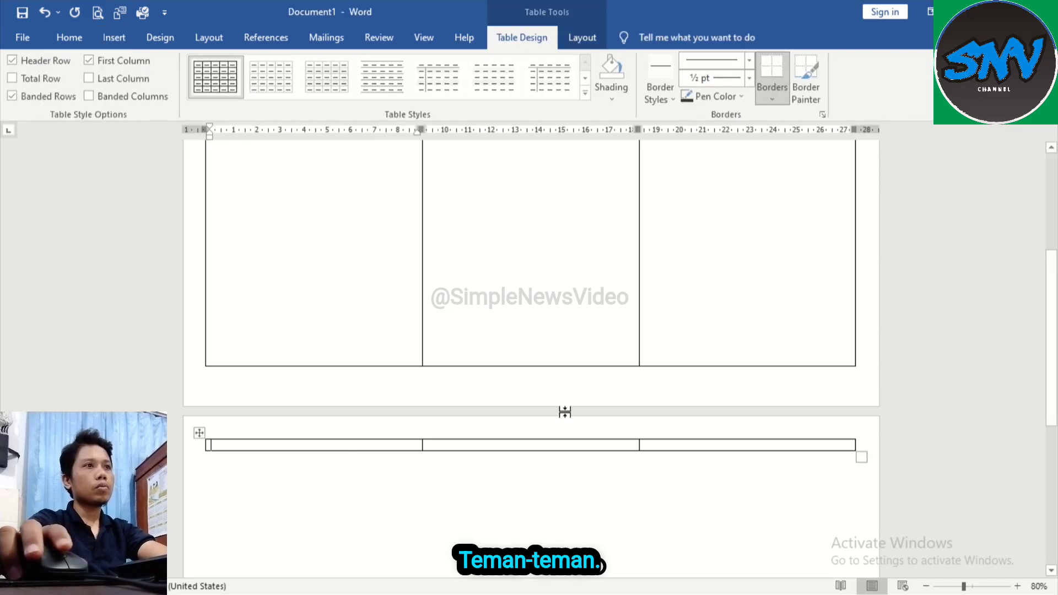
# Step: Stretch the second page's table row down to near the lower margin, about 18.25 cm high
pyautogui.scroll(-4, 564, 412)
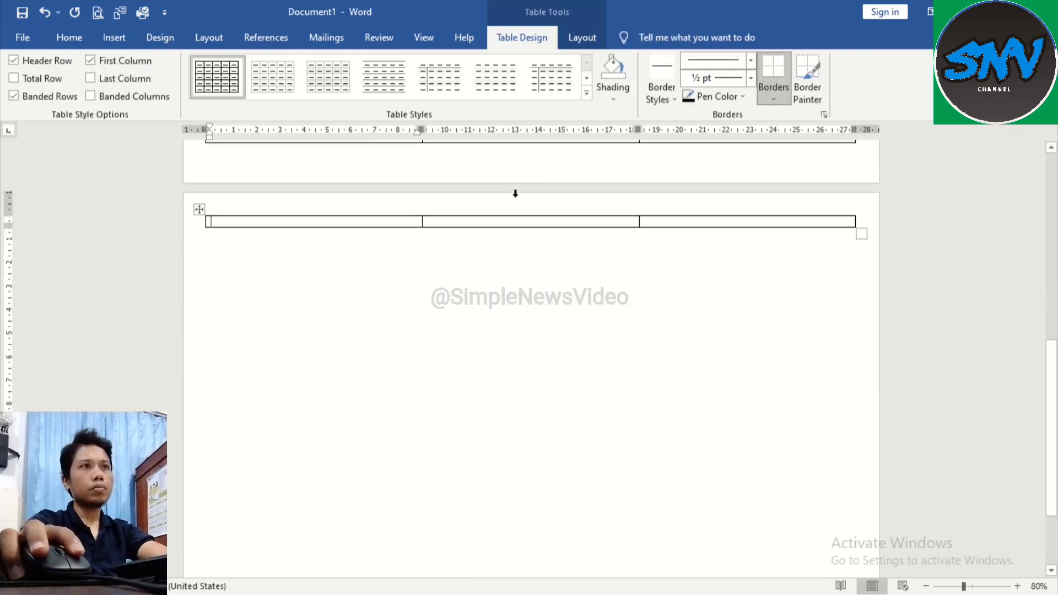
pyautogui.moveTo(528, 224); pyautogui.dragTo(531, 493)
pyautogui.scroll(-2, 551, 359)
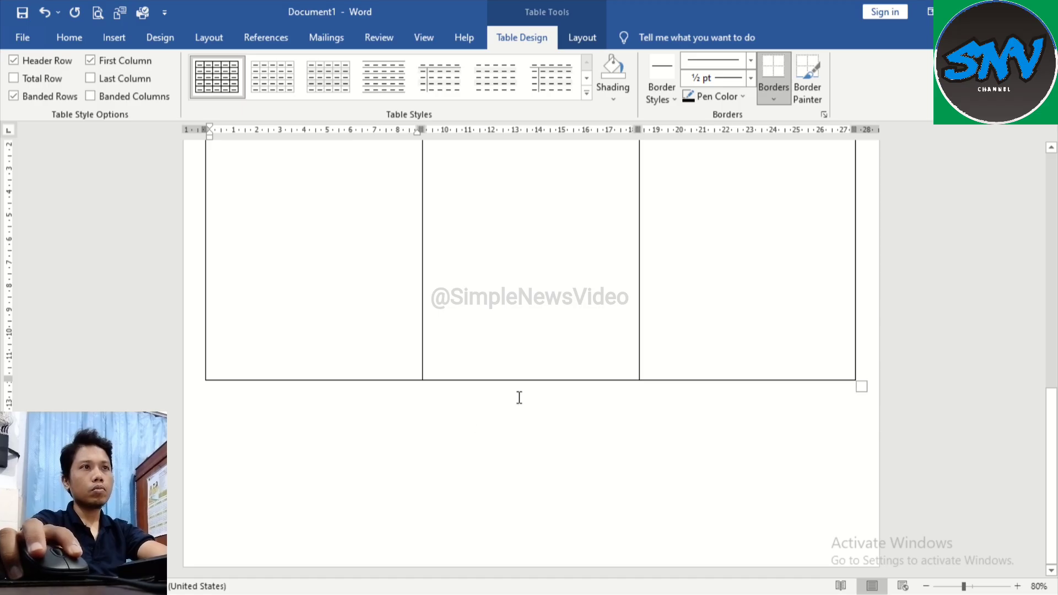
pyautogui.moveTo(530, 378); pyautogui.dragTo(534, 528)
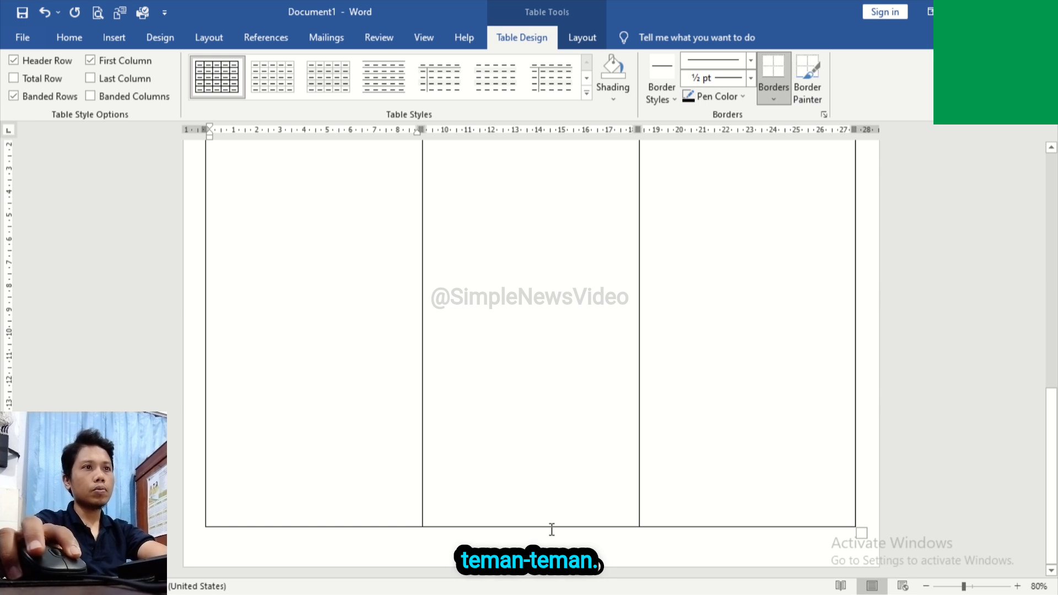
# Step: Check the row height of the first page's table and compare it with the second page's table
pyautogui.scroll(6, 498, 396)
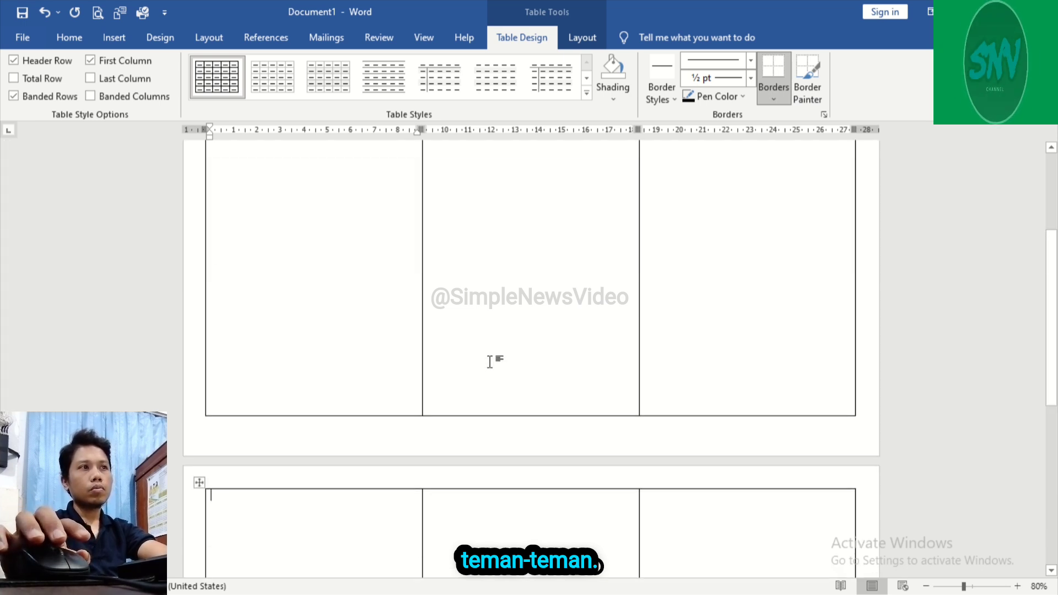
pyautogui.scroll(2, 553, 276)
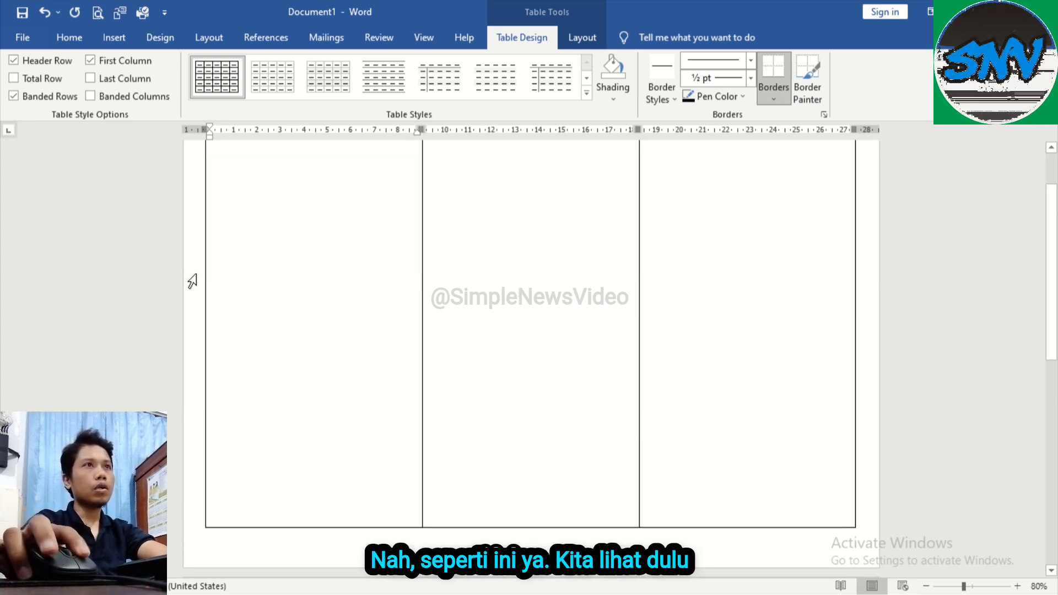
pyautogui.click(191, 281)
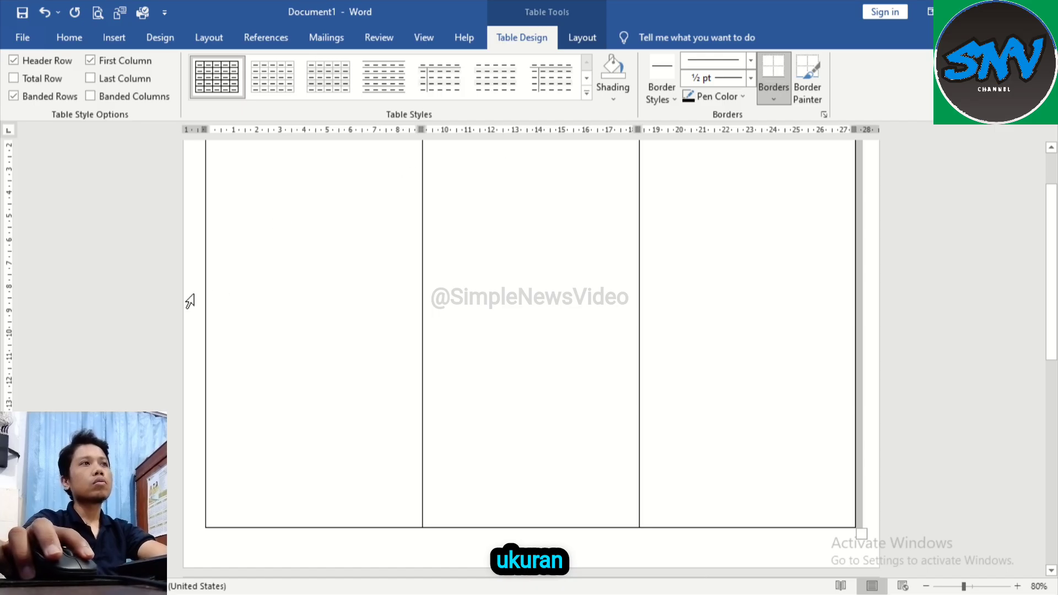
pyautogui.click(589, 39)
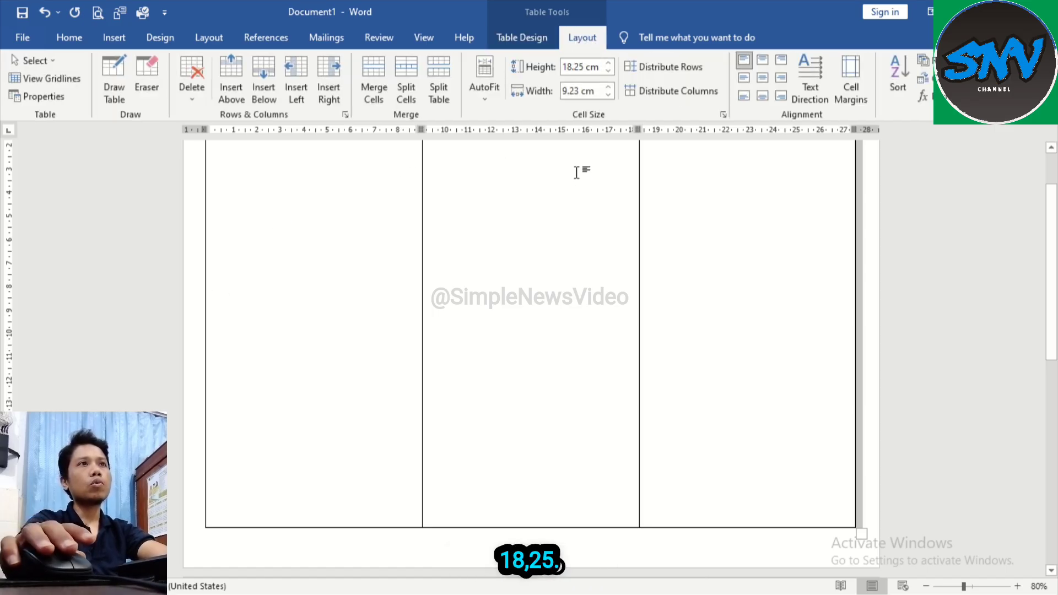
pyautogui.scroll(-5, 567, 175)
pyautogui.click(183, 302)
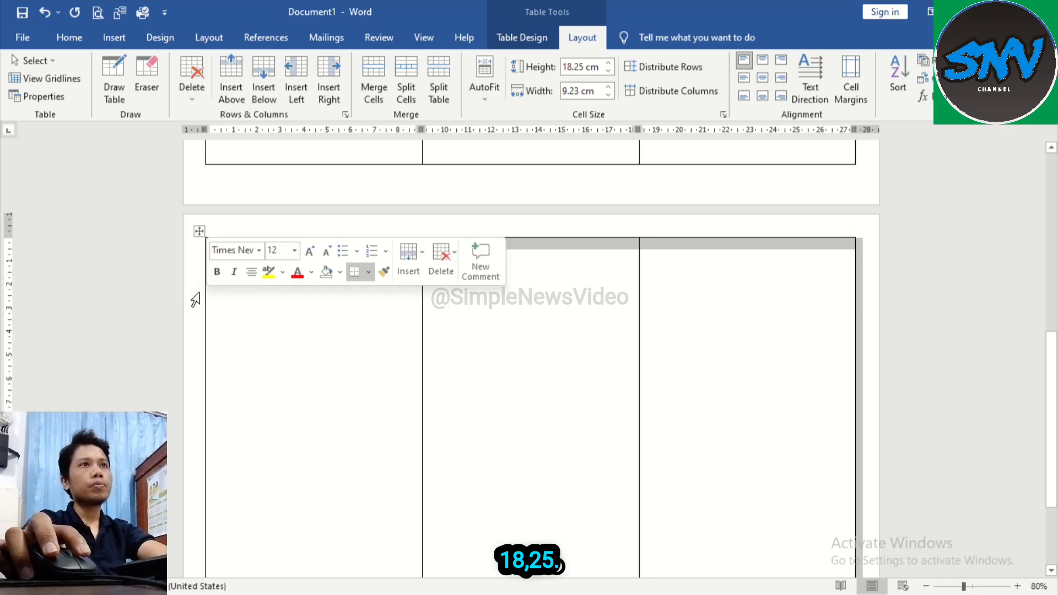
pyautogui.click(634, 369)
pyautogui.scroll(-3, 606, 358)
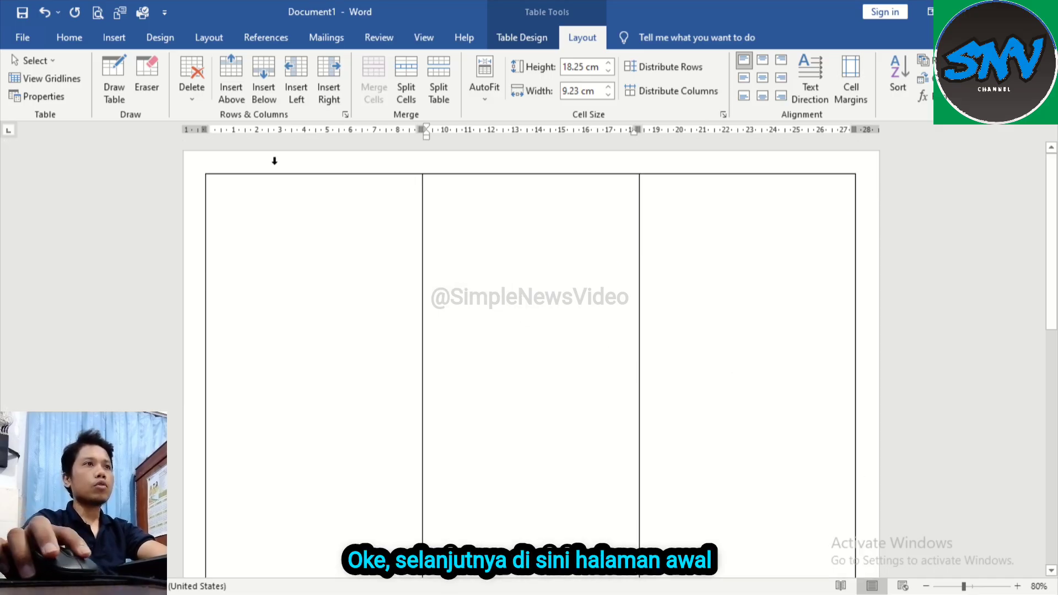
# Step: Centre the content of the first page's first cell both horizontally and vertically
pyautogui.click(317, 274)
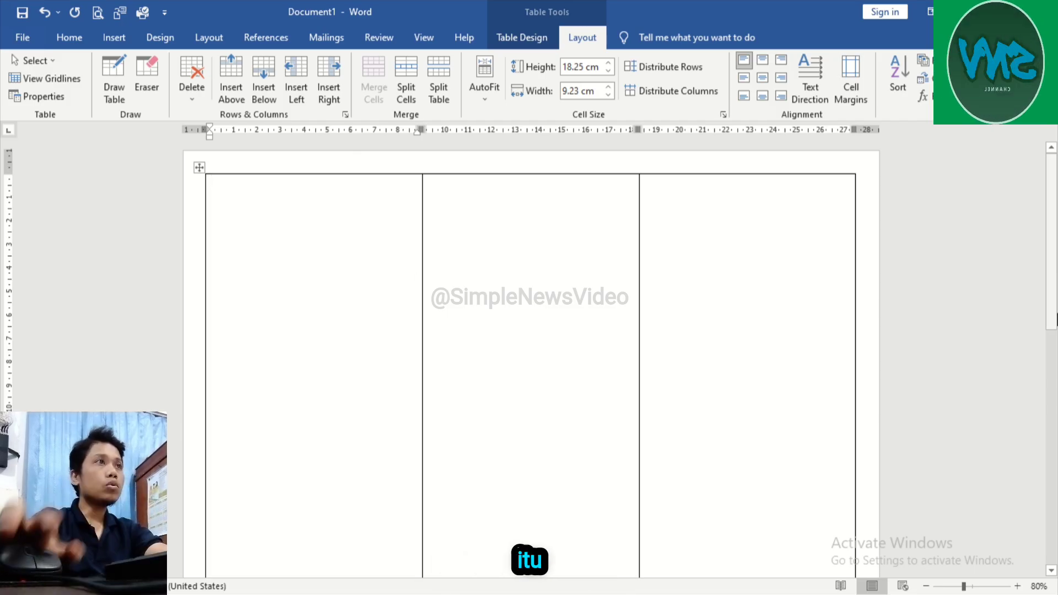
pyautogui.hotkey('ctrl', 'e')
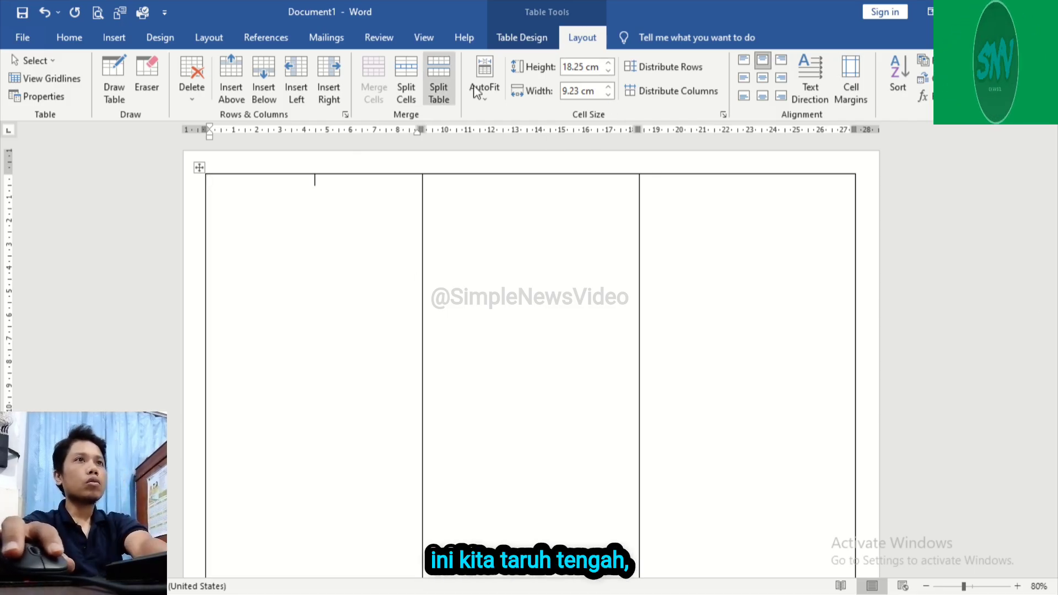
pyautogui.click(762, 77)
pyautogui.scroll(-3, 494, 266)
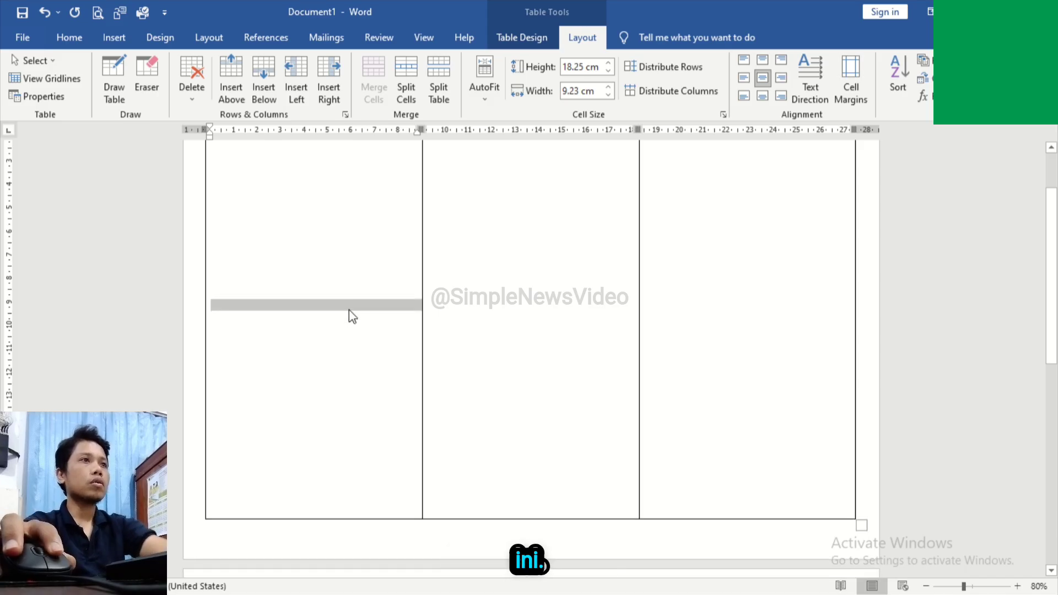
# Step: Enter the title "KARTU IURAN" with "SPP" on the line below it in the first cell
pyautogui.click(323, 303)
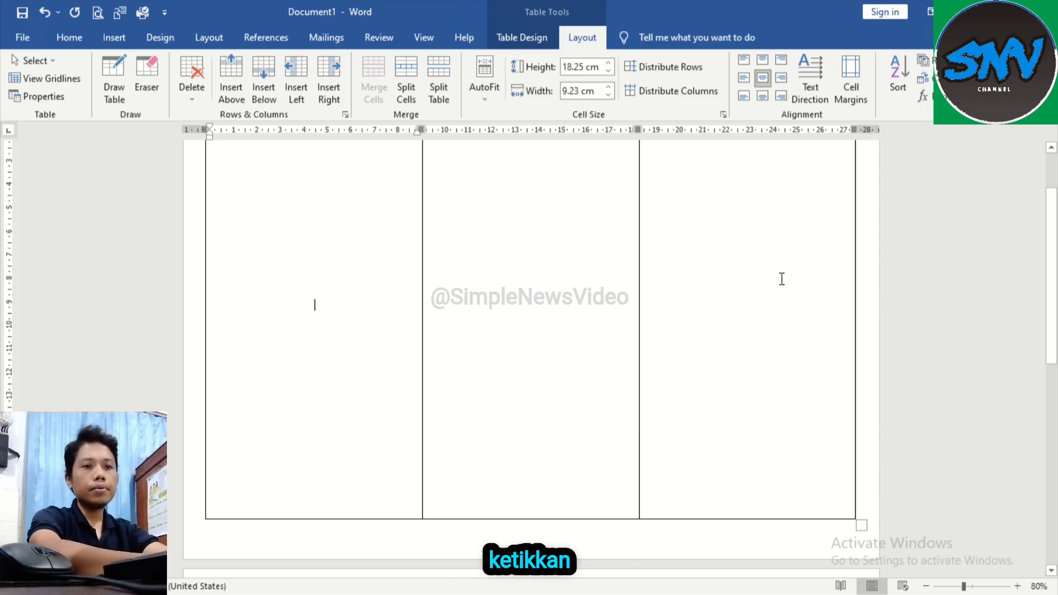
pyautogui.write('KARTU IU')
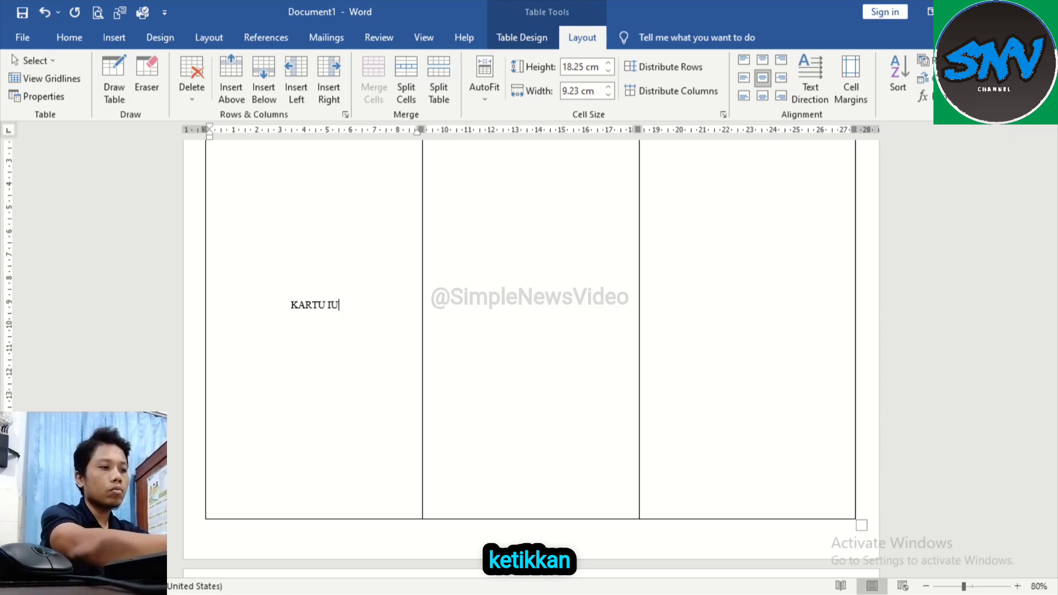
pyautogui.write('RAN')
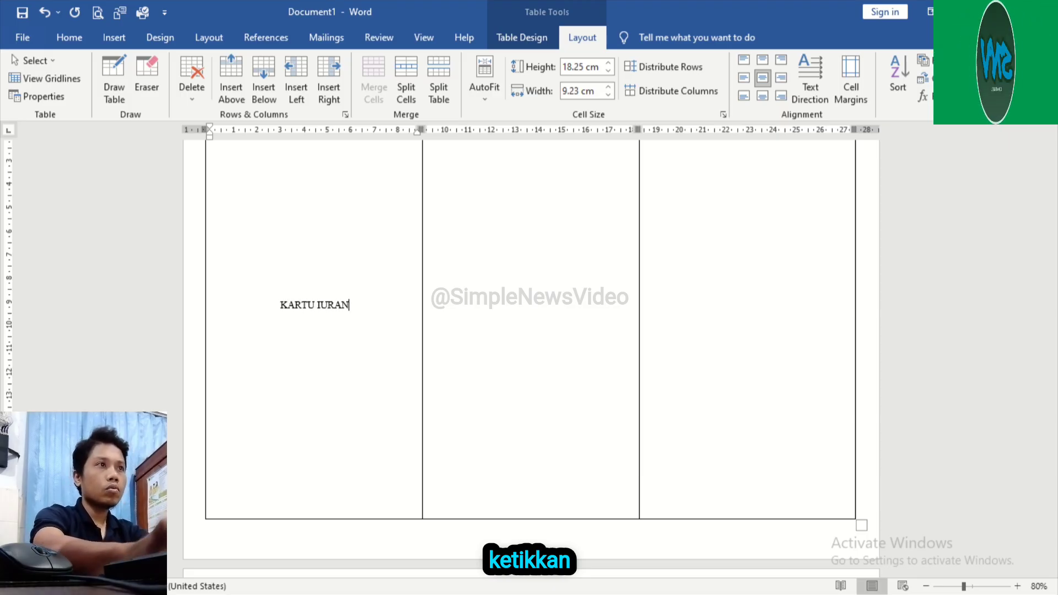
pyautogui.press('Return')
pyautogui.write('SPP')
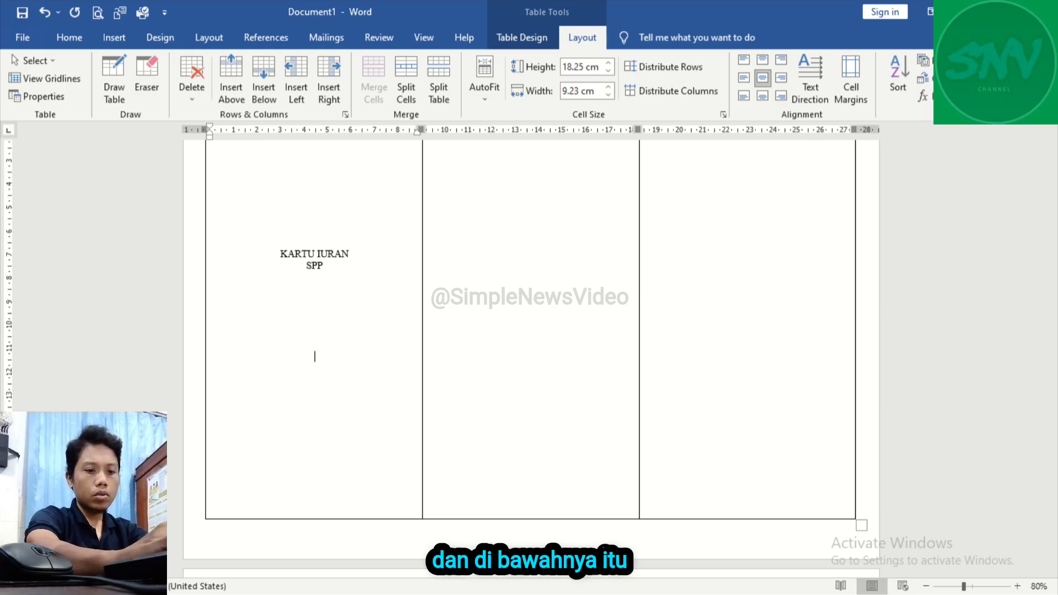
# Step: Below the title, enter "YAYASAN PENDIDIKAN SNV", "SD/SMP/SMA/SMK", and the school's street address and phone number
pyautogui.write('YAYASAN PENDIDIKAN SNV')
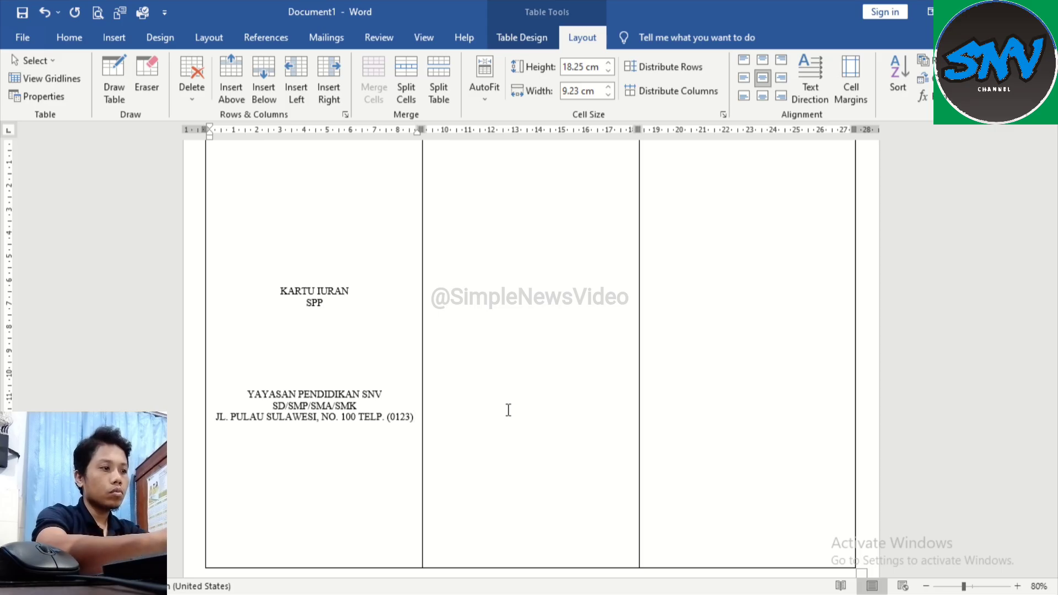
pyautogui.write('45')
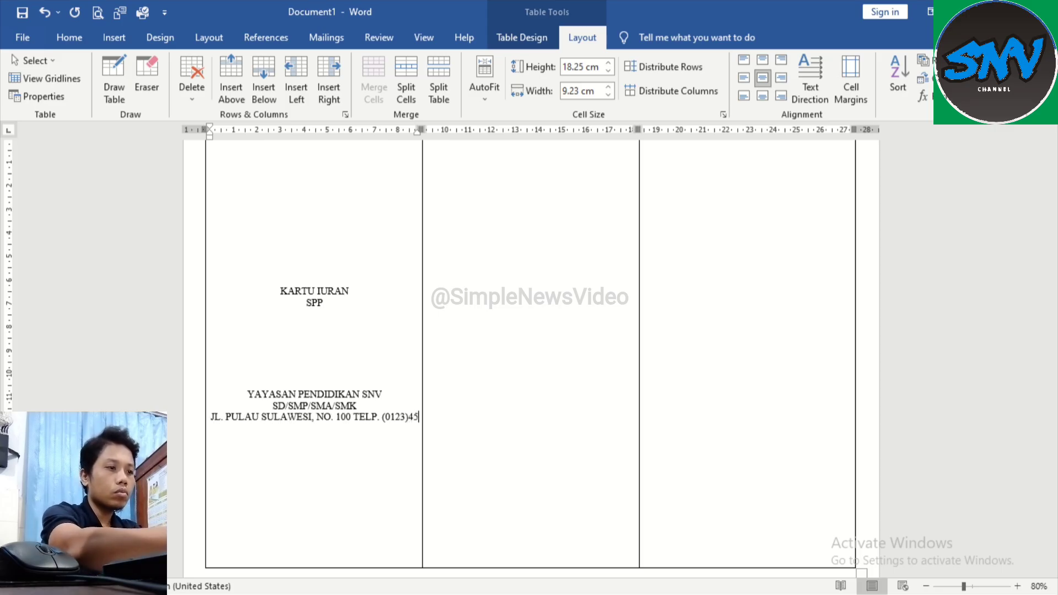
pyautogui.write('67')
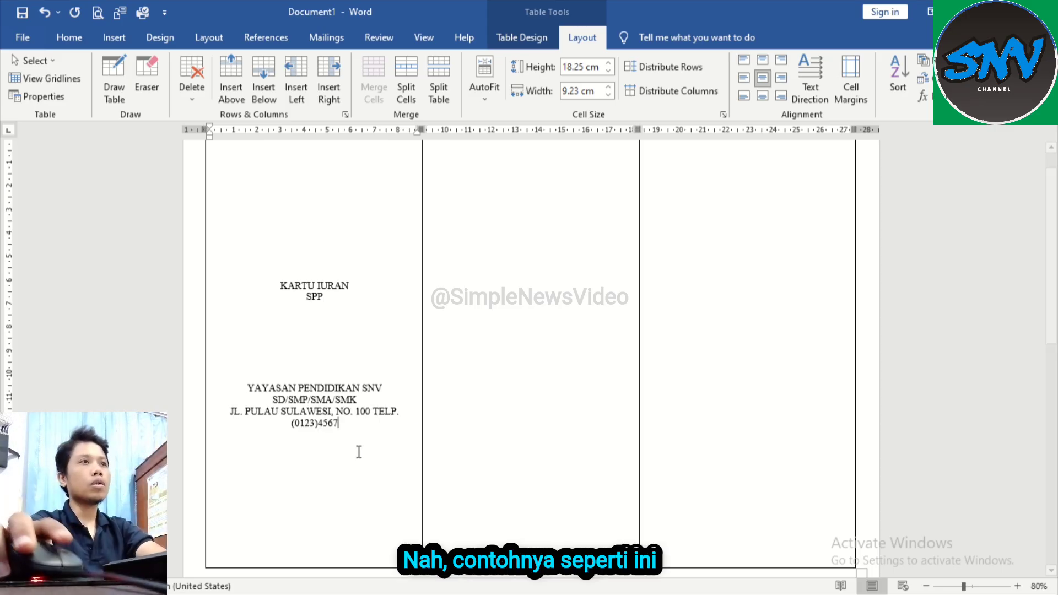
# Step: Add blank lines between the title and the school details to spread them towards the cell's upper and lower edges
pyautogui.scroll(1, 359, 373)
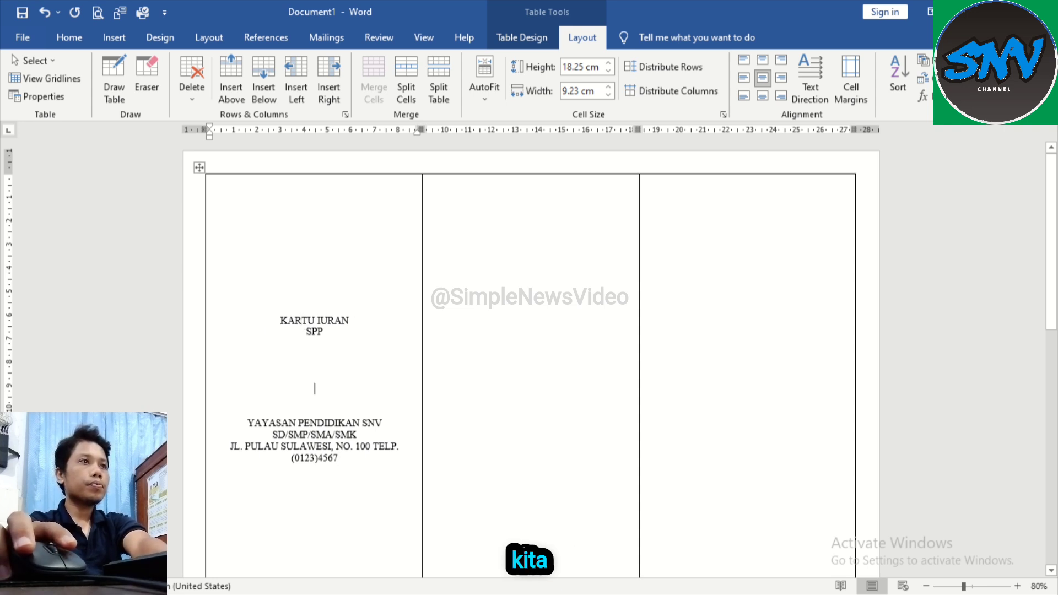
pyautogui.press('Return')
pyautogui.press('Return')
pyautogui.press('Return')
pyautogui.press('Return')
pyautogui.press('Return')
pyautogui.press('Return')
pyautogui.press('Return')
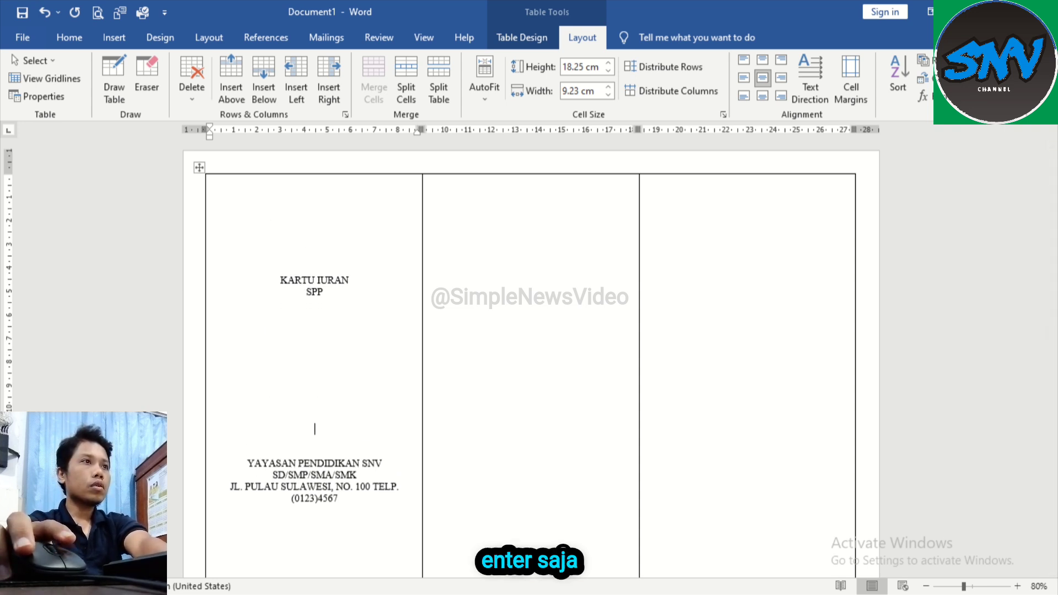
pyautogui.press('Return')
pyautogui.press('Return')
pyautogui.press('Return')
pyautogui.press('Return')
pyautogui.press('Return')
pyautogui.press('Return')
pyautogui.press('Return')
pyautogui.press('Return')
pyautogui.press('Return')
pyautogui.press('Return')
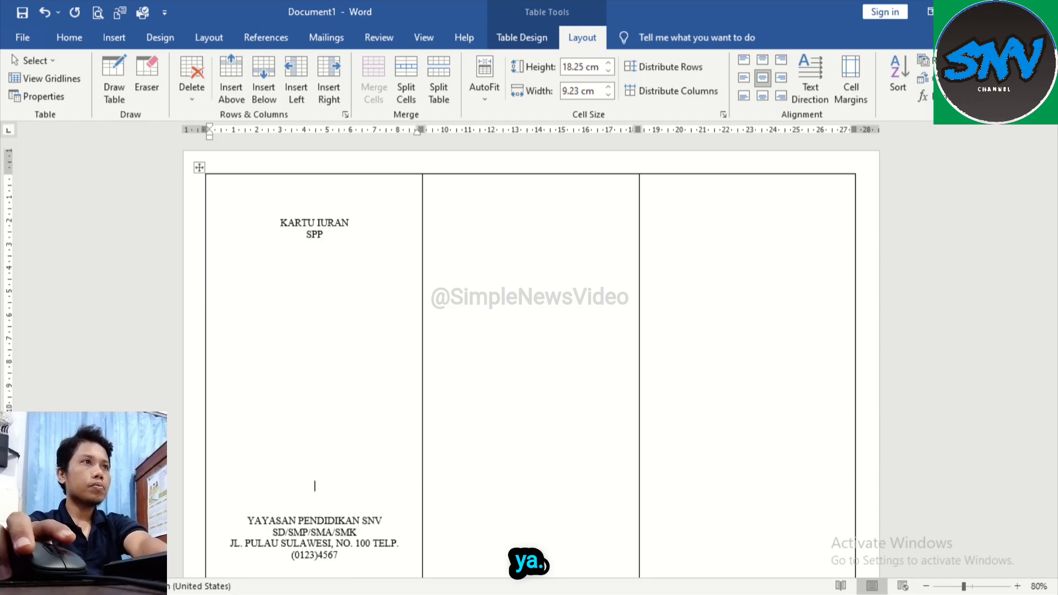
pyautogui.press('Return')
pyautogui.press('Return')
pyautogui.press('Return')
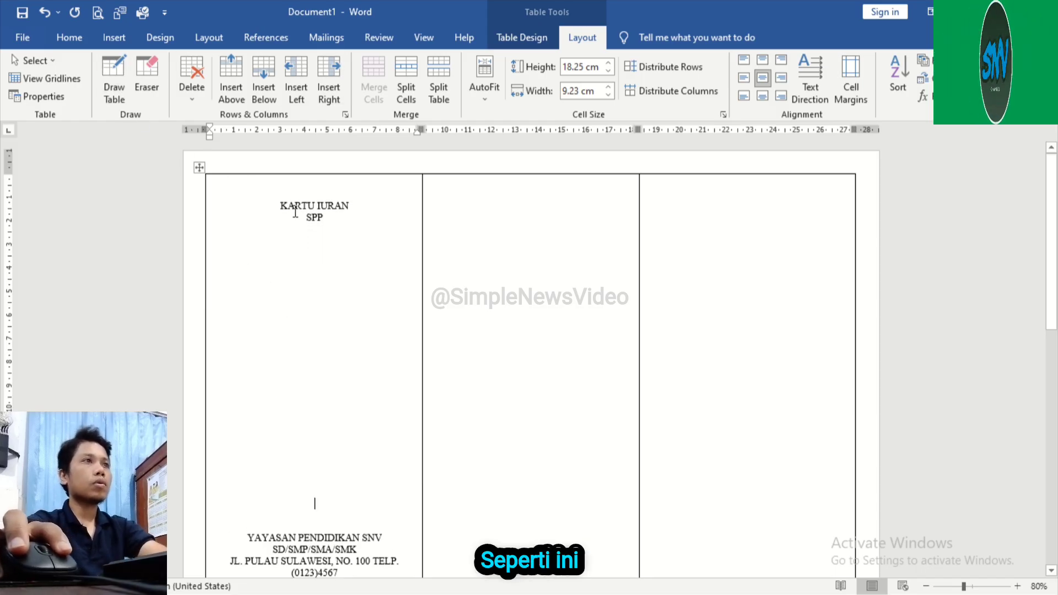
# Step: Format the "KARTU IURAN SPP" title in the first cell as bold, 24 pt Cambria
pyautogui.moveTo(280, 205); pyautogui.dragTo(336, 216)
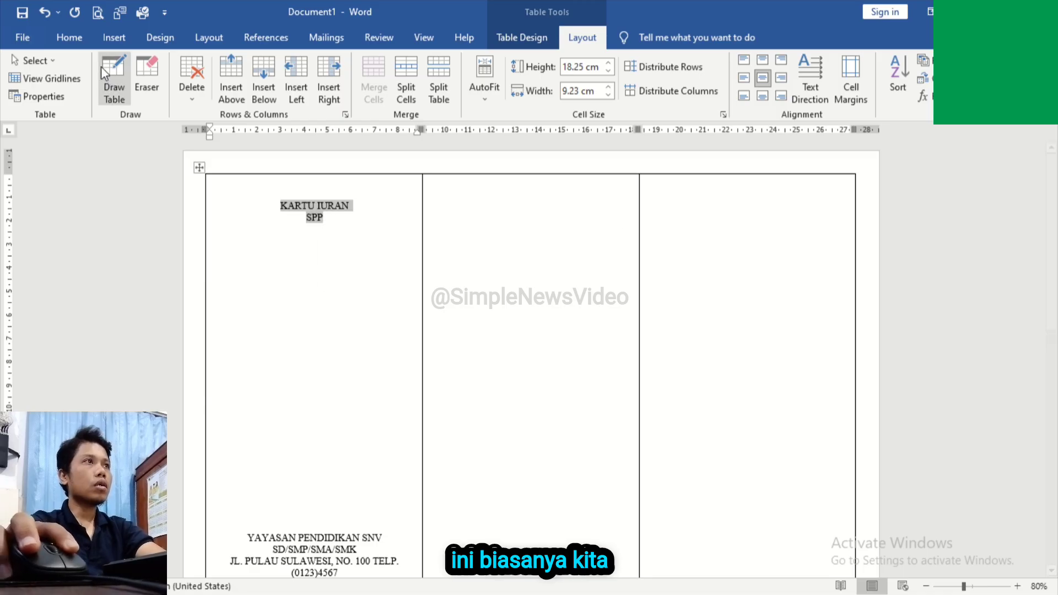
pyautogui.click(59, 35)
pyautogui.click(141, 93)
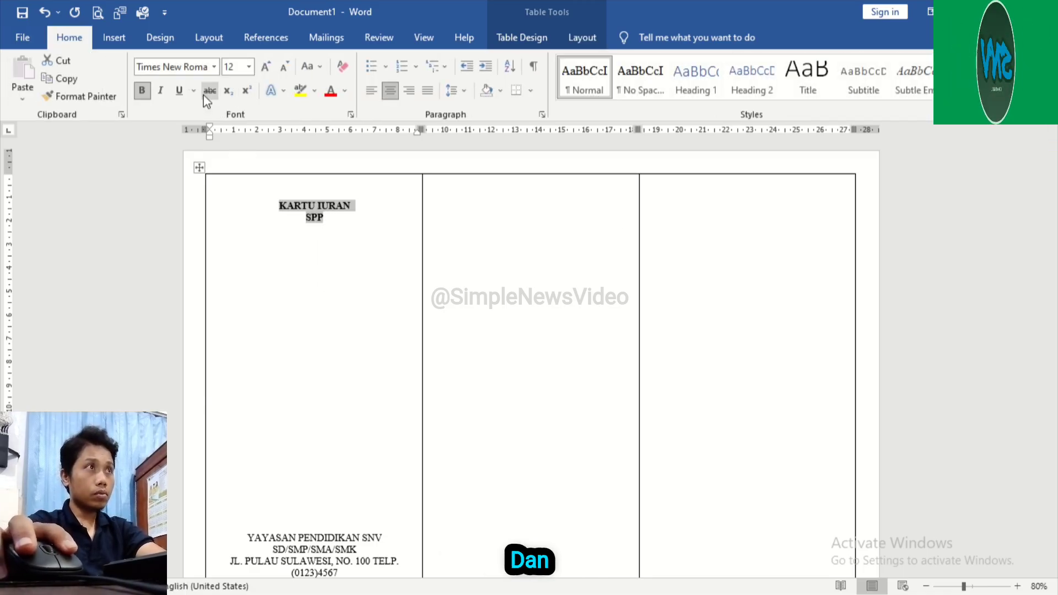
pyautogui.click(250, 67)
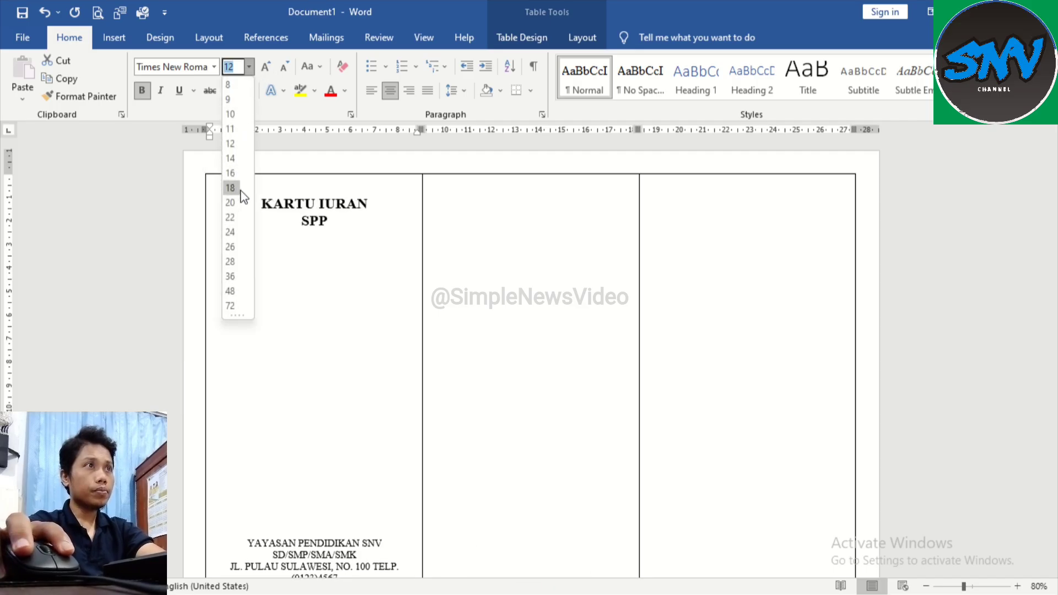
pyautogui.click(231, 232)
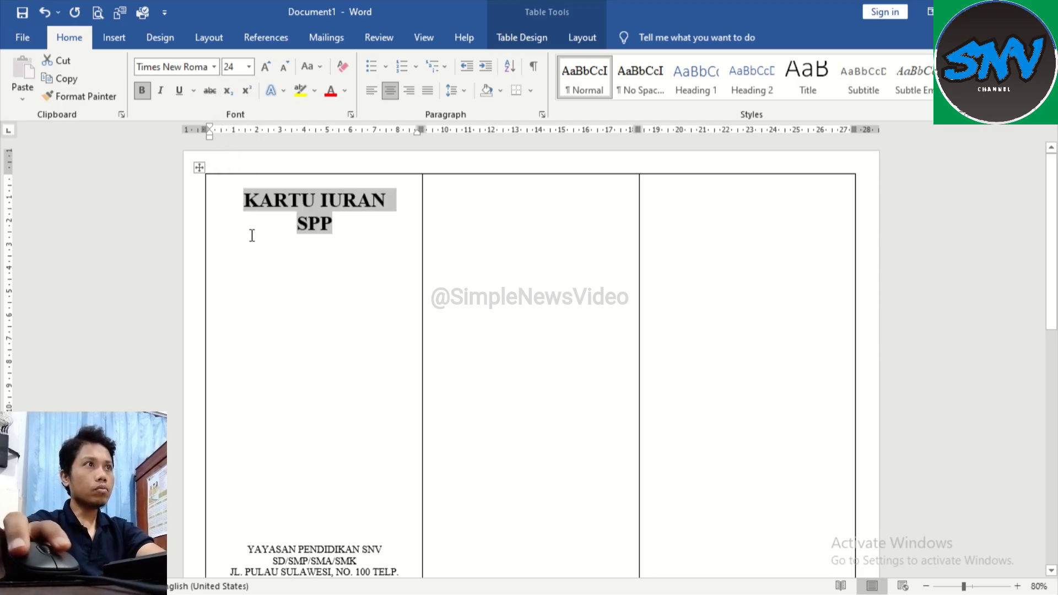
pyautogui.click(213, 69)
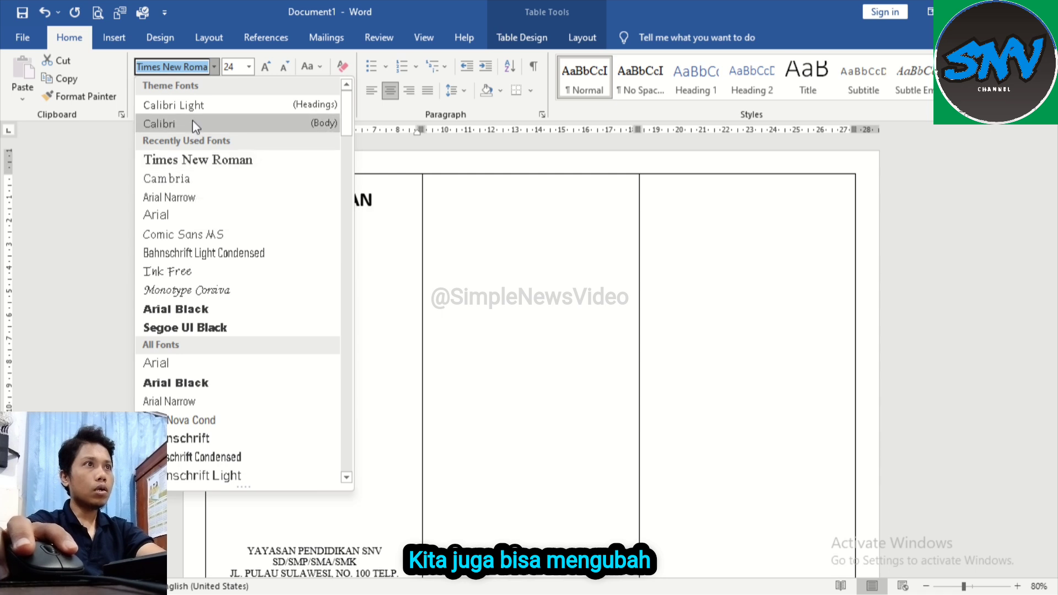
pyautogui.click(200, 177)
# Step: Remove some of the blank lines between the title and the school details in the first cell
pyautogui.scroll(-3, 301, 277)
pyautogui.scroll(-2, 301, 276)
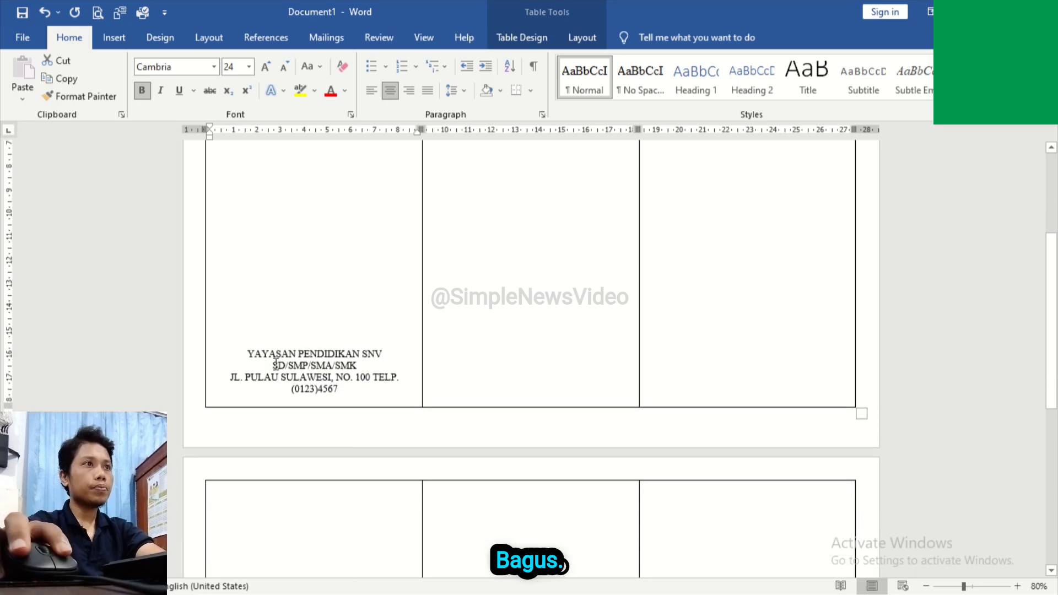
pyautogui.click(246, 329)
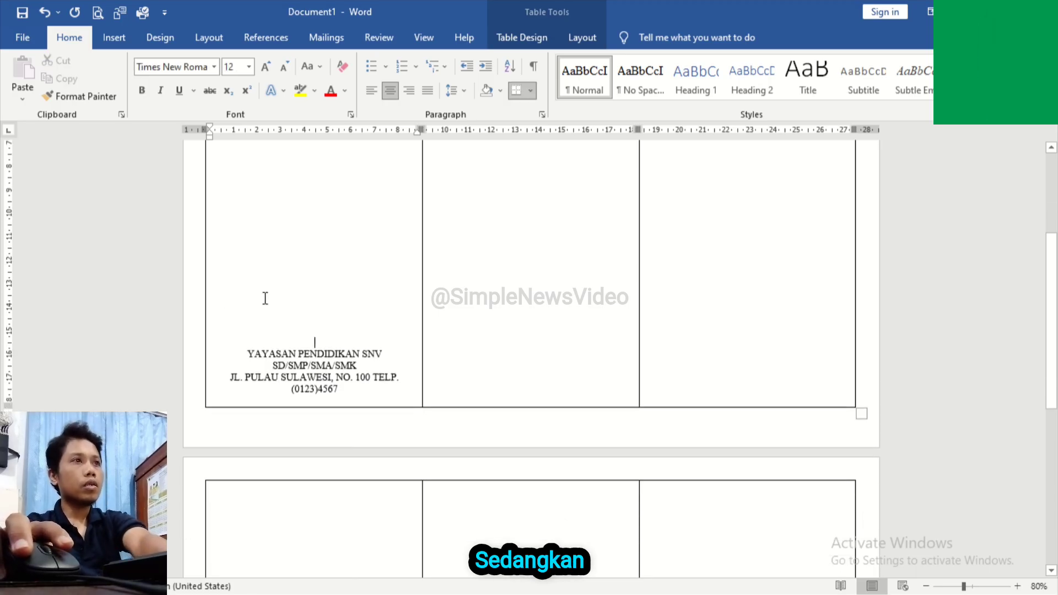
pyautogui.hotkey('ctrl', 'l')
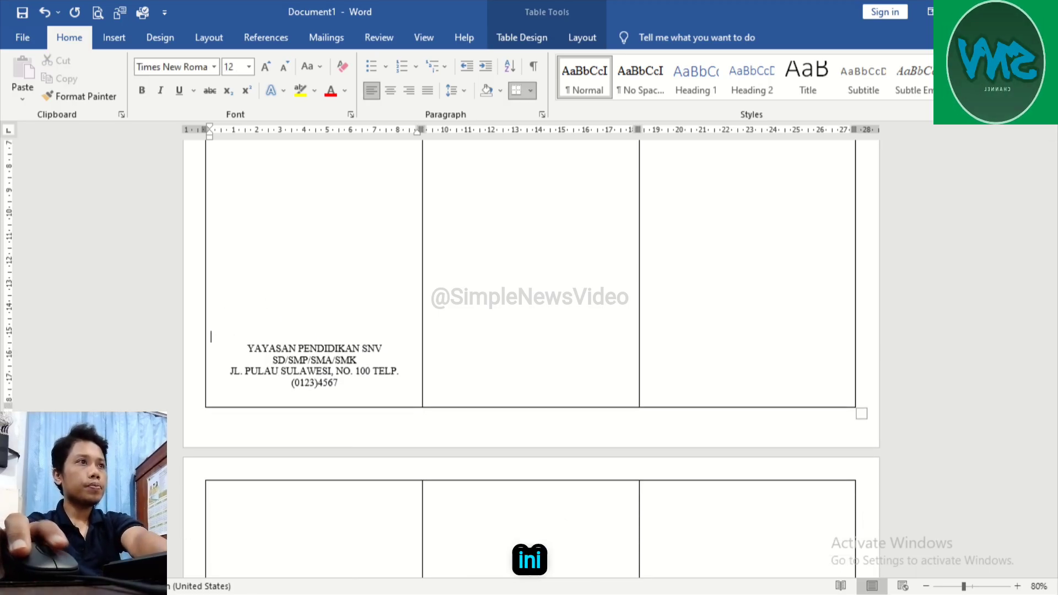
pyautogui.scroll(3, 331, 326)
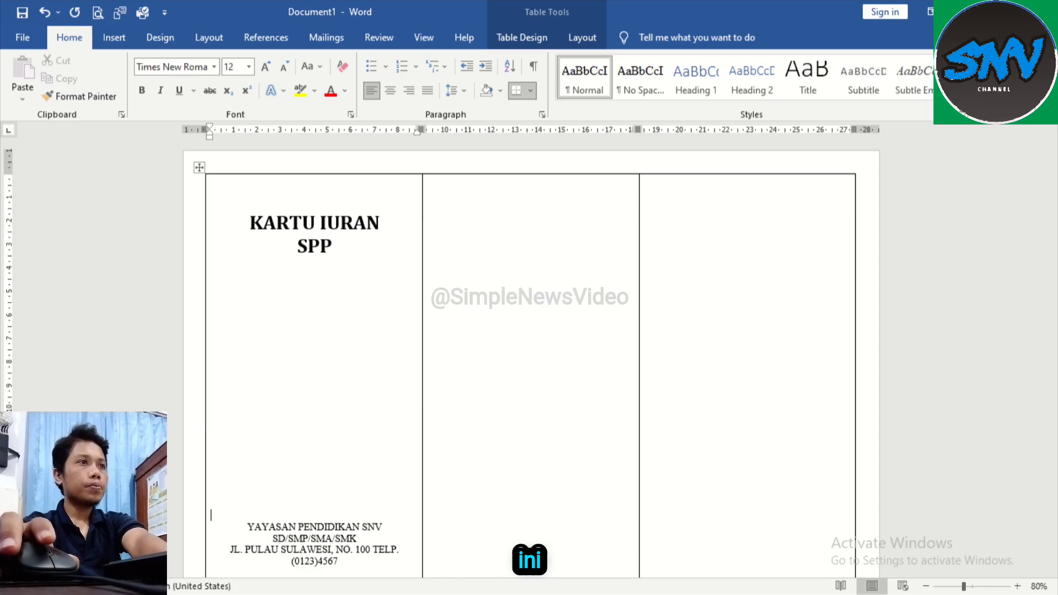
pyautogui.scroll(-2, 300, 319)
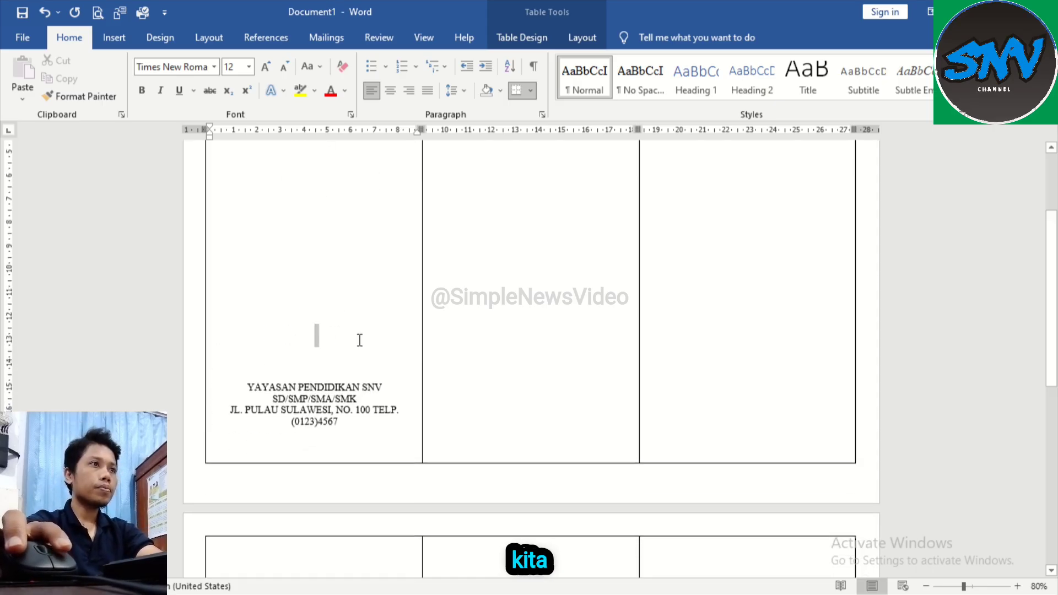
# Step: Make all the school details lines below the title bold and set their font to Cambria
pyautogui.click(275, 381)
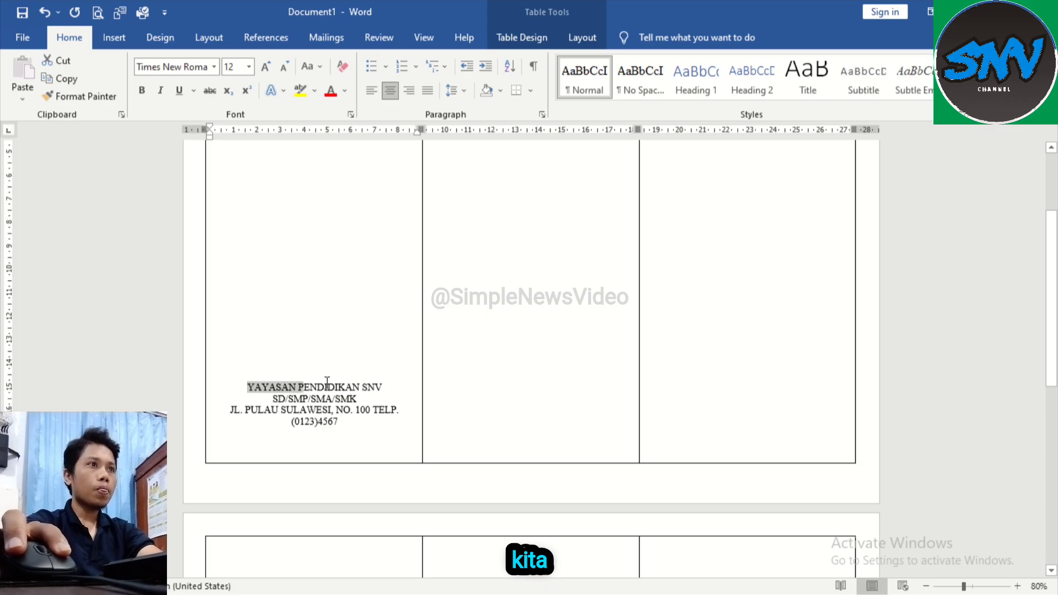
pyautogui.keyDown('shift'); pyautogui.click(383, 383); pyautogui.keyUp('shift')
pyautogui.keyDown('shift'); pyautogui.click(365, 420); pyautogui.keyUp('shift')
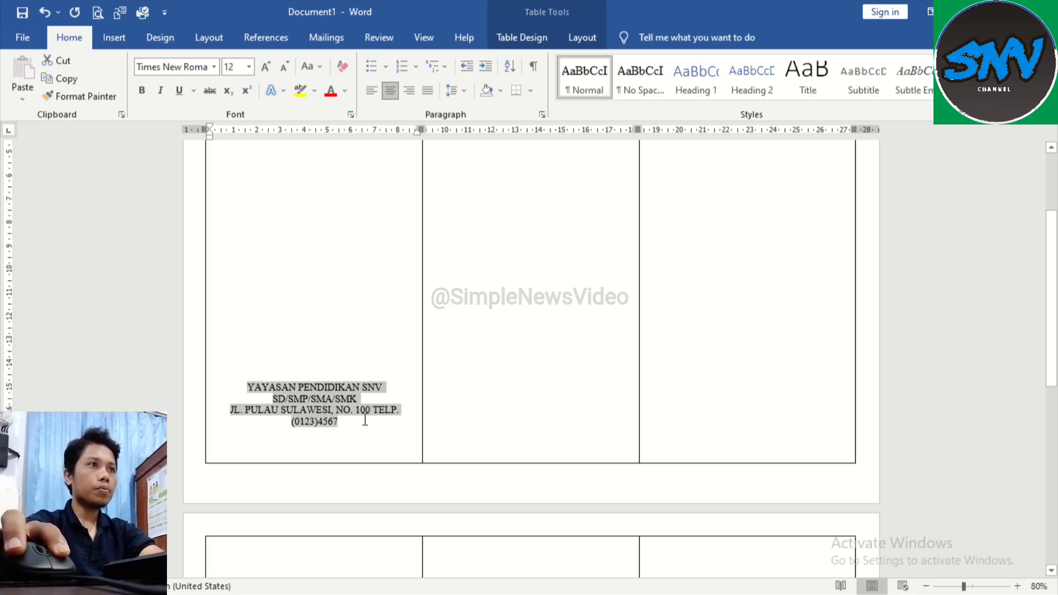
pyautogui.hotkey('ctrl', 'b')
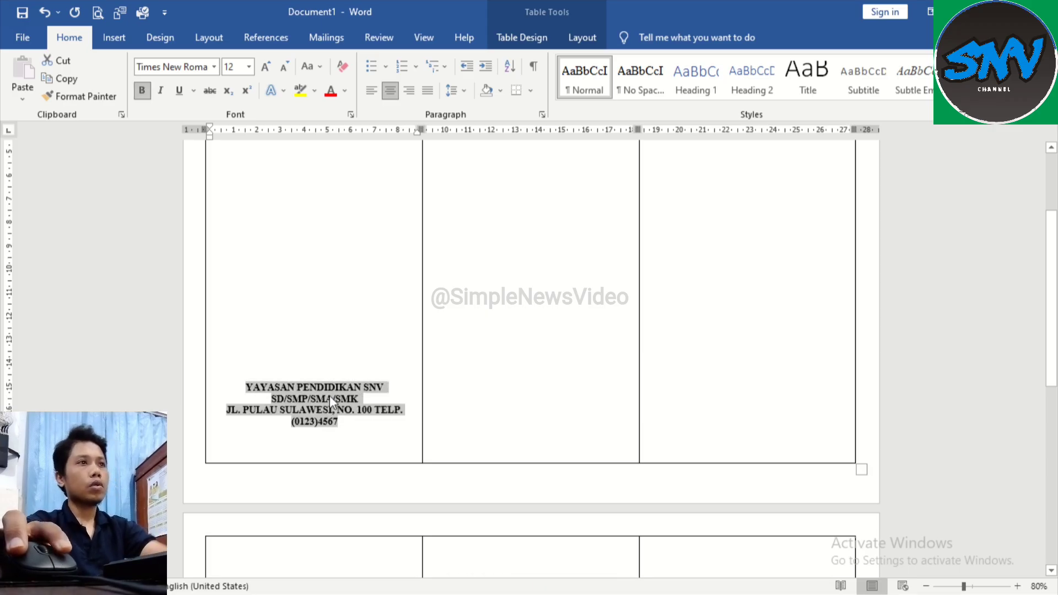
pyautogui.press('Left')
pyautogui.keyDown('shift'); pyautogui.click(347, 421); pyautogui.keyUp('shift')
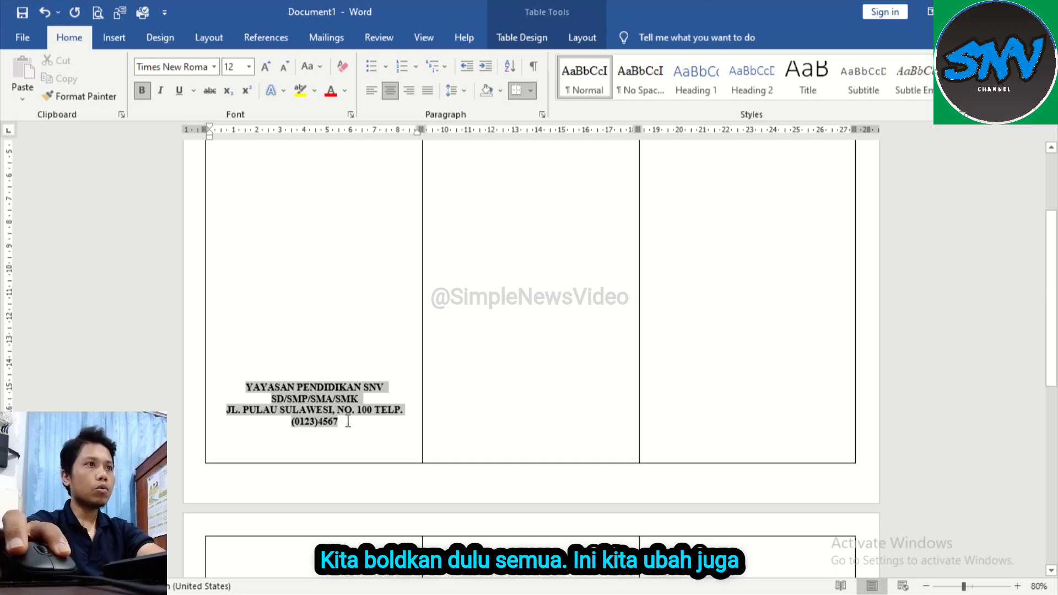
pyautogui.click(215, 67)
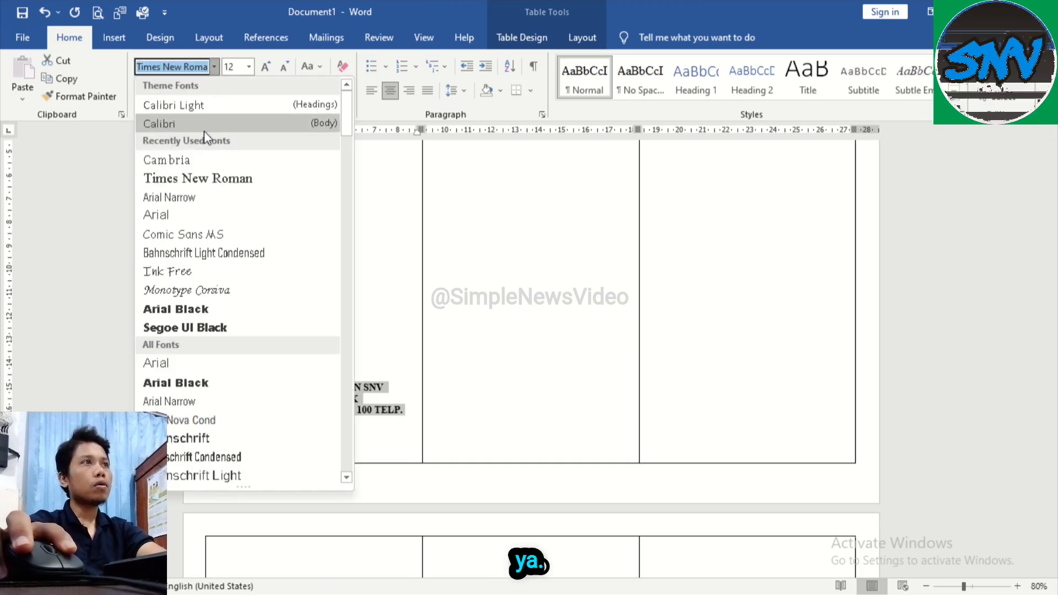
pyautogui.click(200, 160)
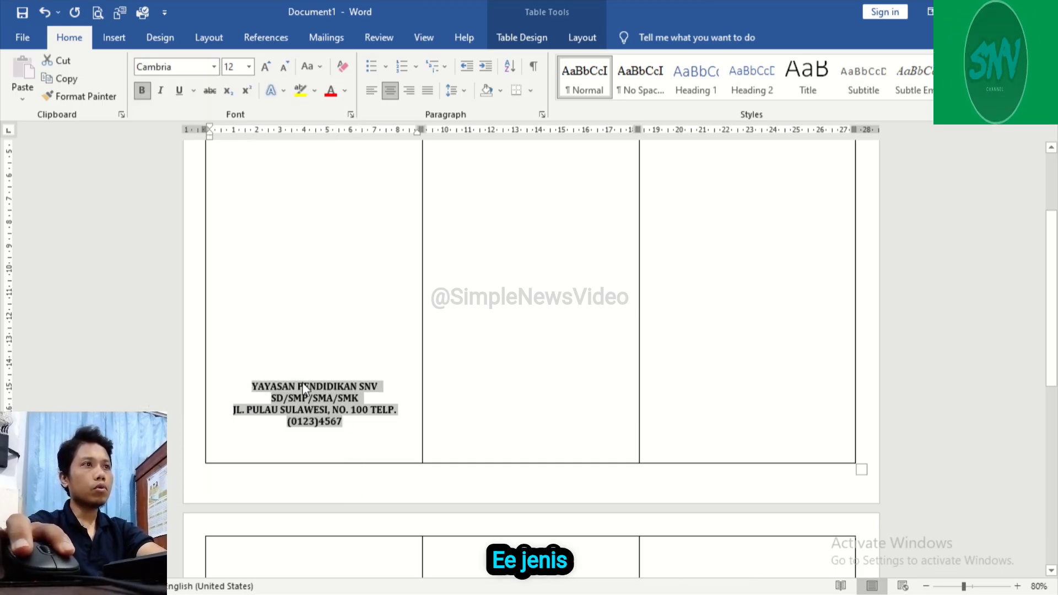
# Step: Set "YAYASAN PENDIDIKAN SNV" to 18 pt and the "SD/SMP/SMA/SMK" line to 16 pt
pyautogui.click(254, 386)
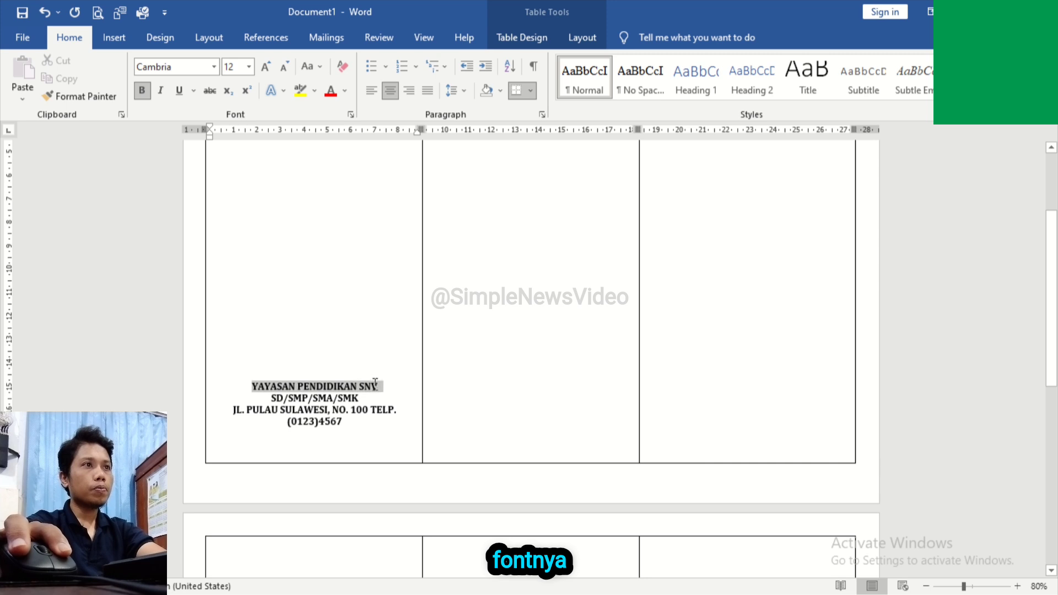
pyautogui.moveTo(389, 382); pyautogui.dragTo(379, 384)
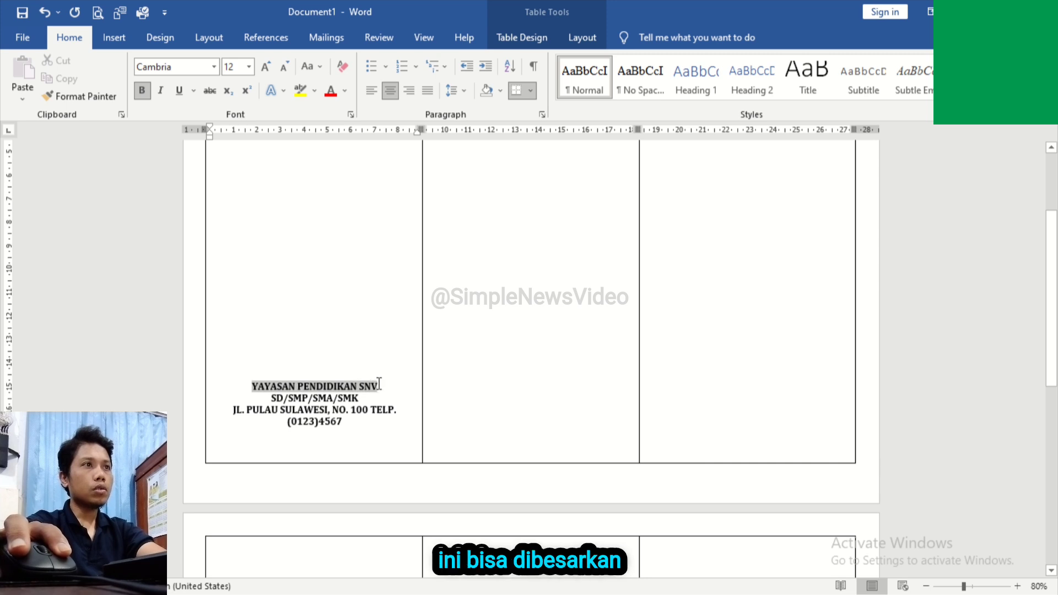
pyautogui.click(249, 66)
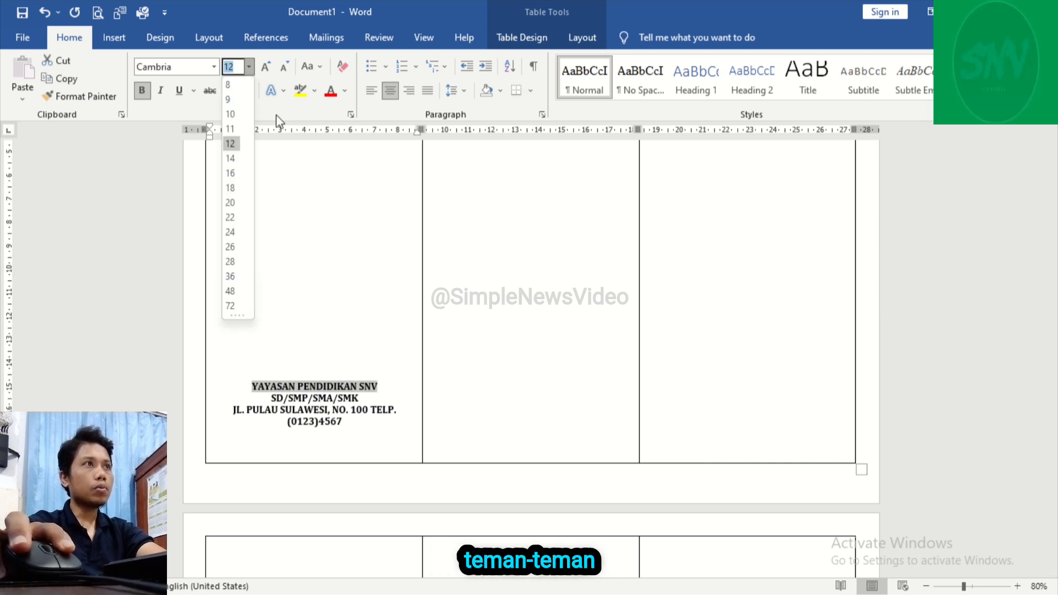
pyautogui.click(230, 187)
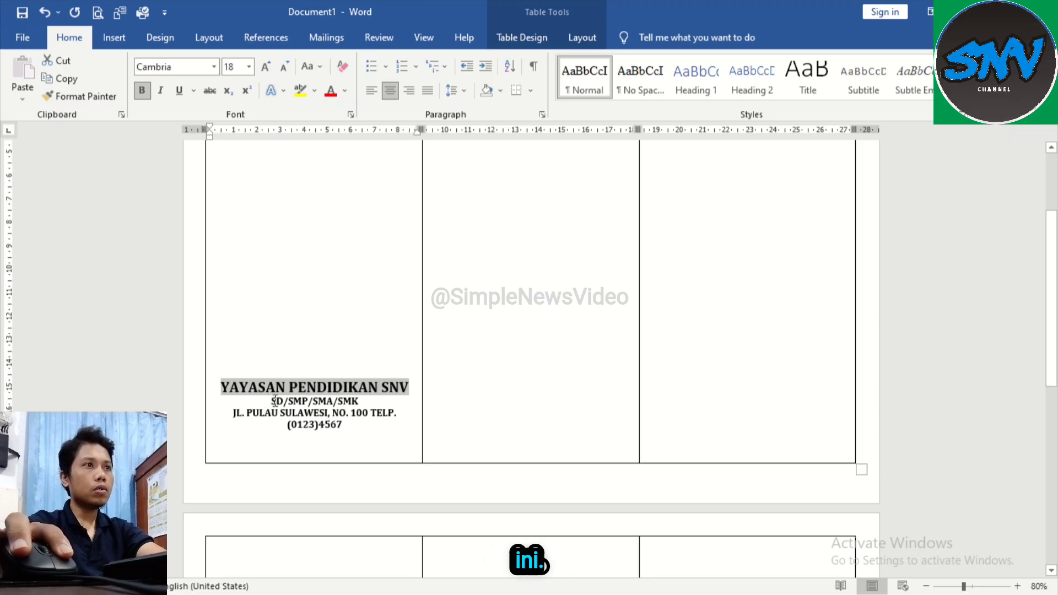
pyautogui.moveTo(271, 401); pyautogui.dragTo(357, 400)
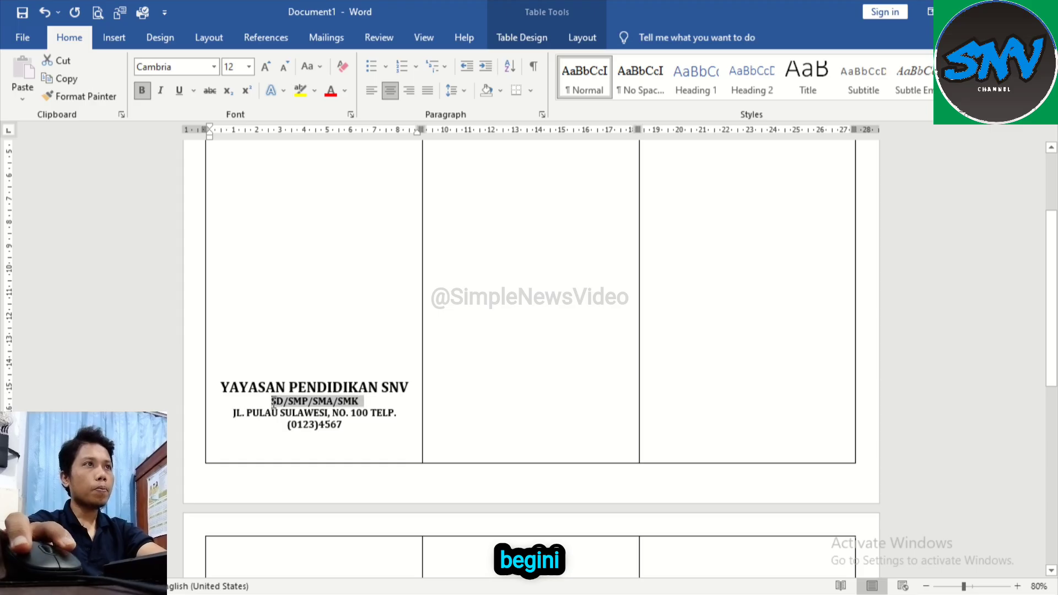
pyautogui.click(249, 67)
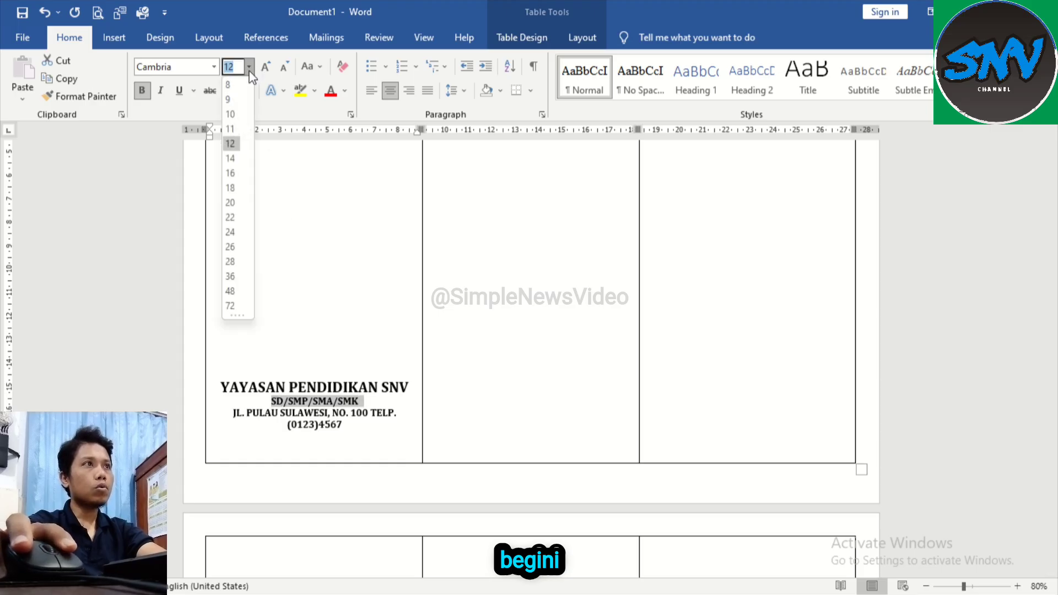
pyautogui.click(232, 176)
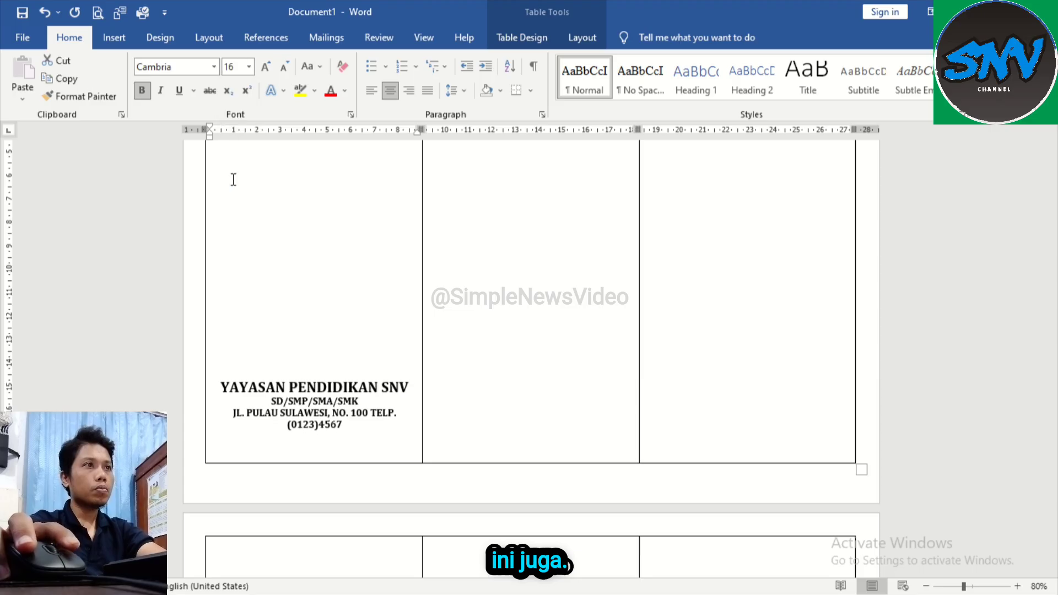
# Step: Set the school's street address and phone number to 9 pt
pyautogui.moveTo(234, 419); pyautogui.dragTo(302, 417)
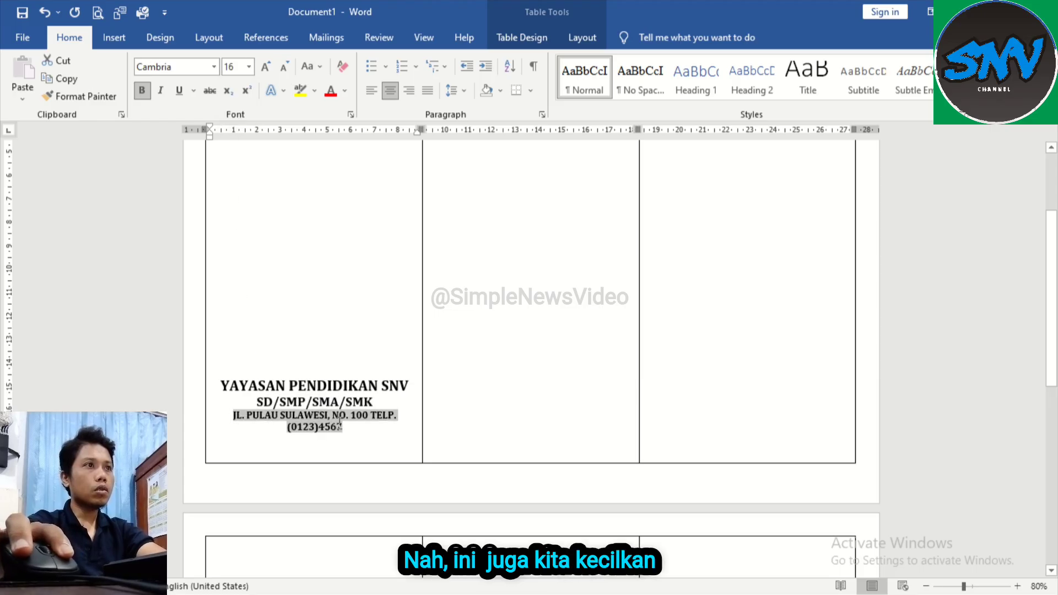
pyautogui.click(249, 67)
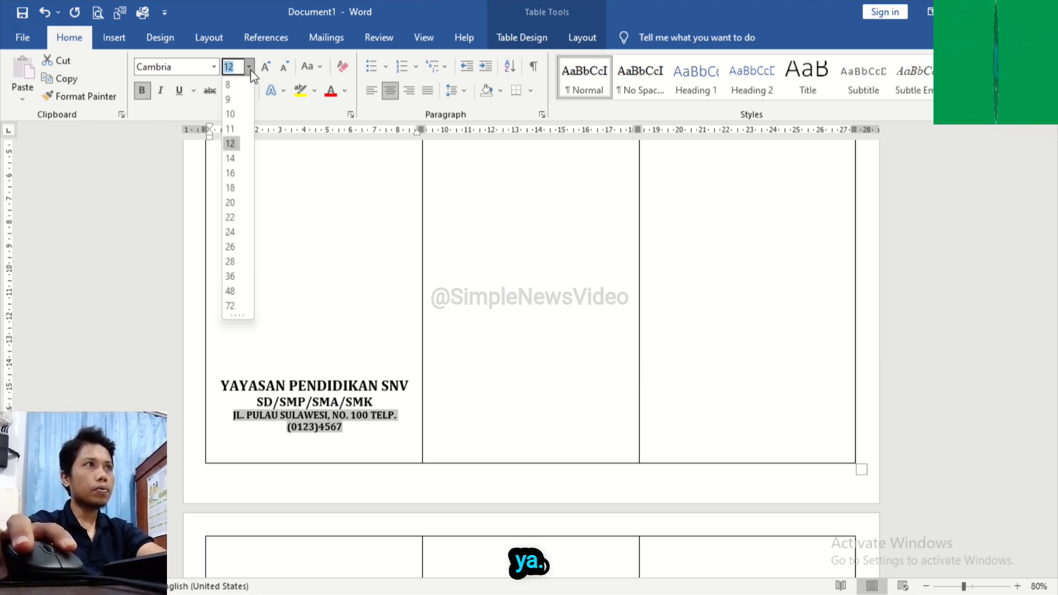
pyautogui.click(228, 99)
# Step: Add blank lines between the title and the school details to push them further apart in the first cell
pyautogui.scroll(1, 411, 282)
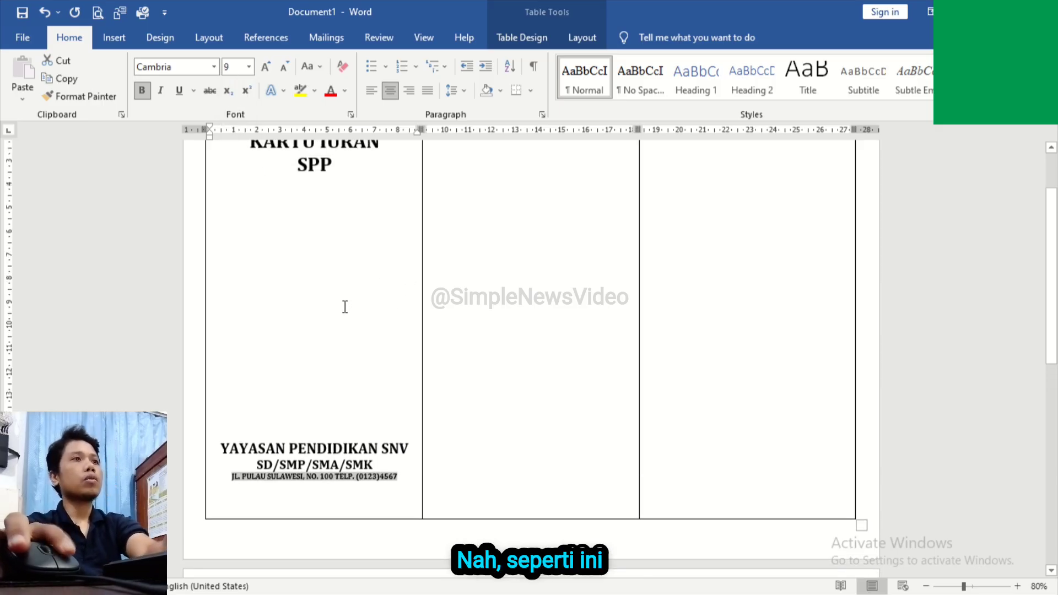
pyautogui.click(346, 305)
pyautogui.press('Return')
pyautogui.press('Return')
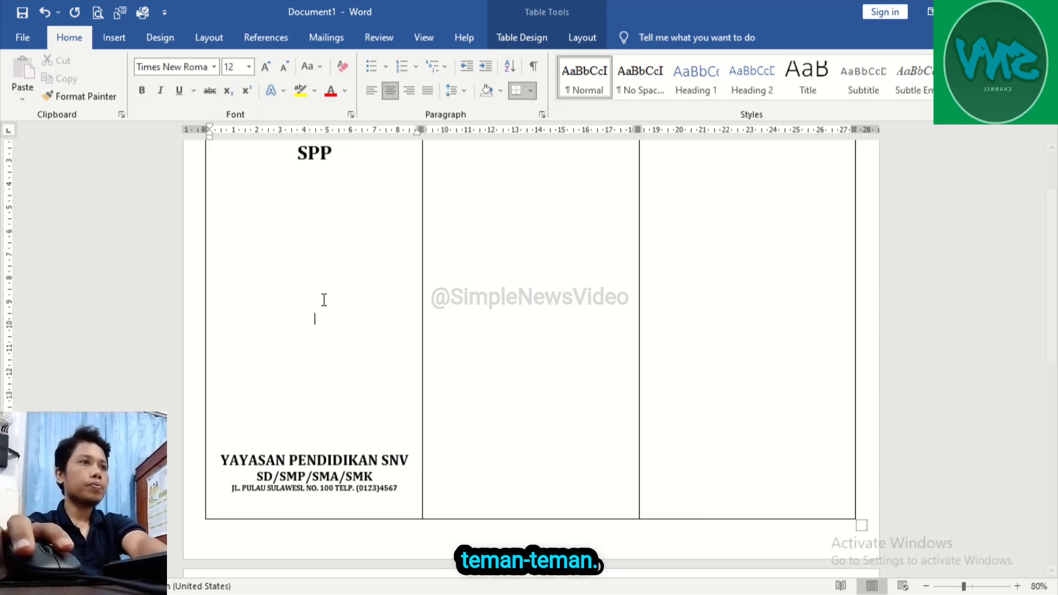
pyautogui.scroll(1, 328, 298)
pyautogui.scroll(-2, 327, 298)
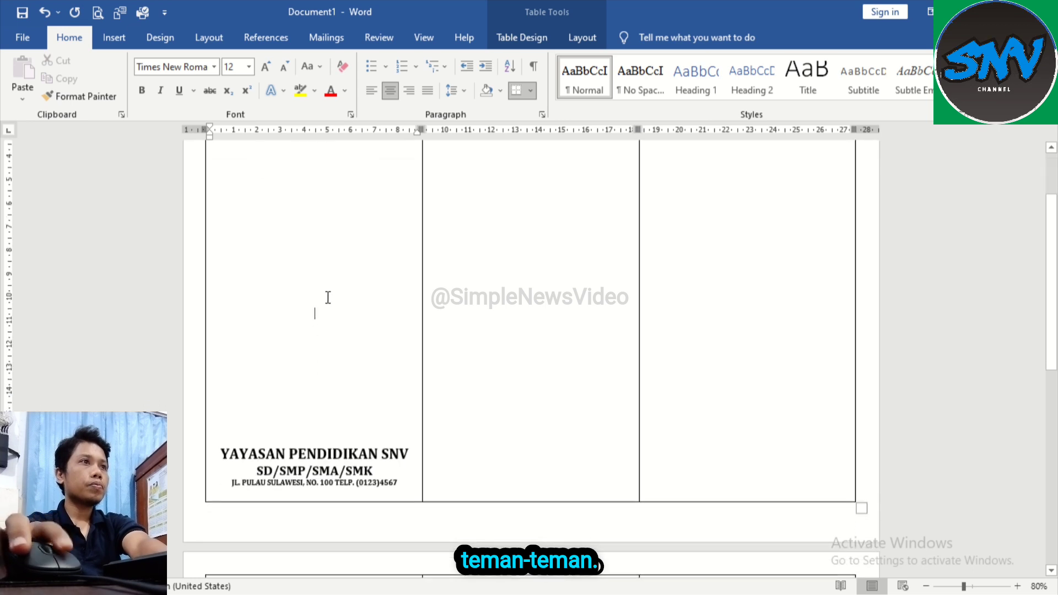
pyautogui.scroll(1, 298, 248)
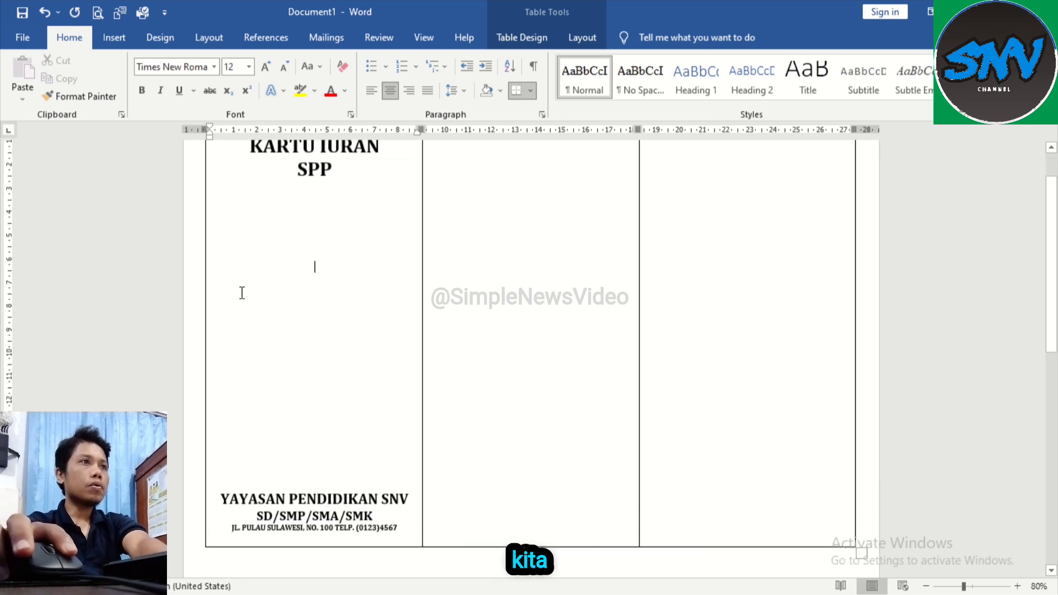
# Step: Insert the "SNV NEW" logo picture from the "baru video" folder on USB Drive (F:) midway between the title and the school details
pyautogui.click(235, 313)
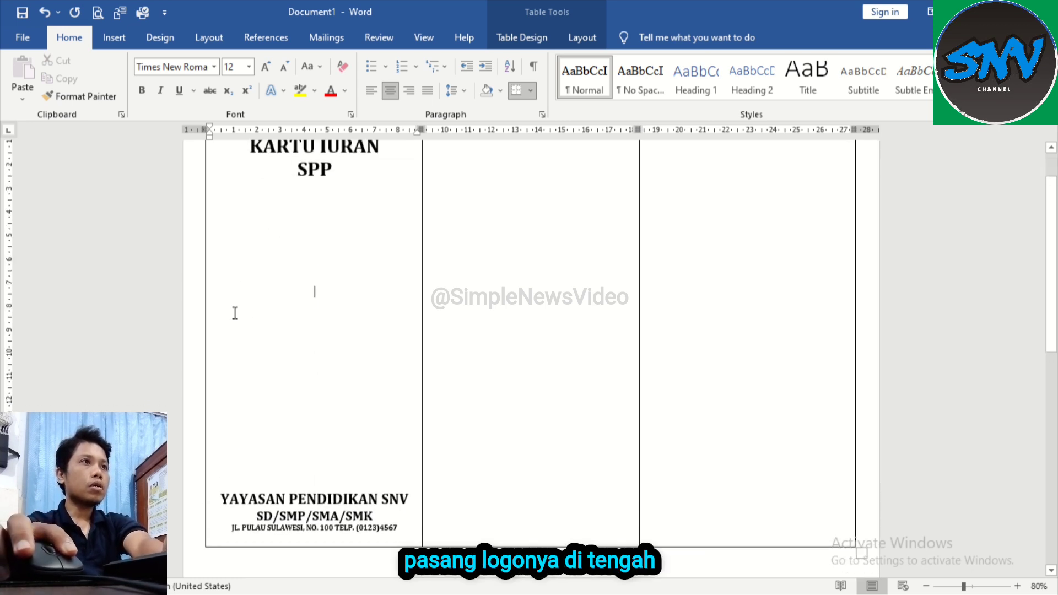
pyautogui.click(123, 36)
pyautogui.click(165, 101)
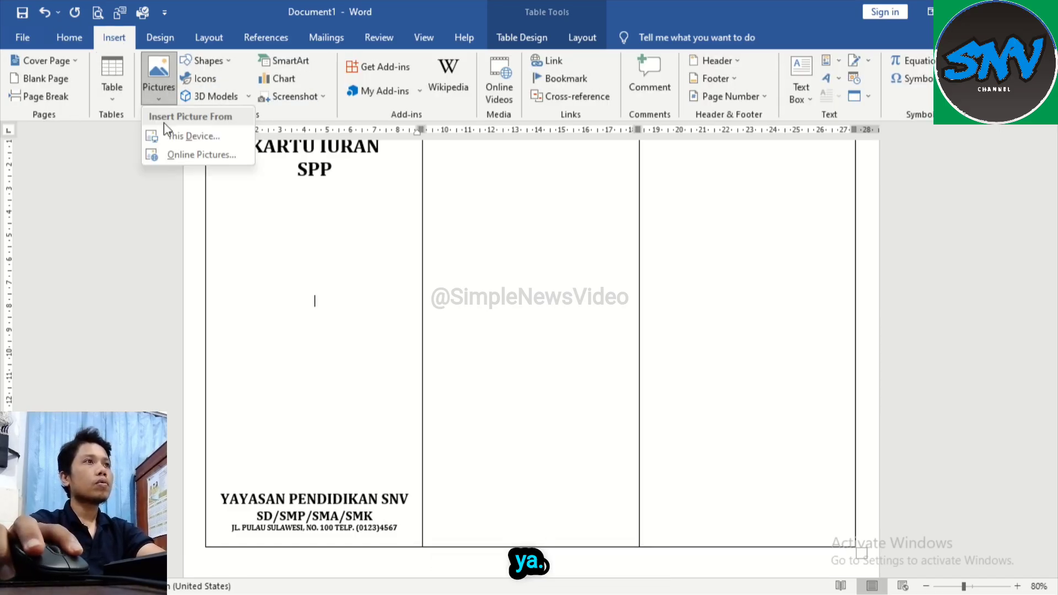
pyautogui.click(187, 137)
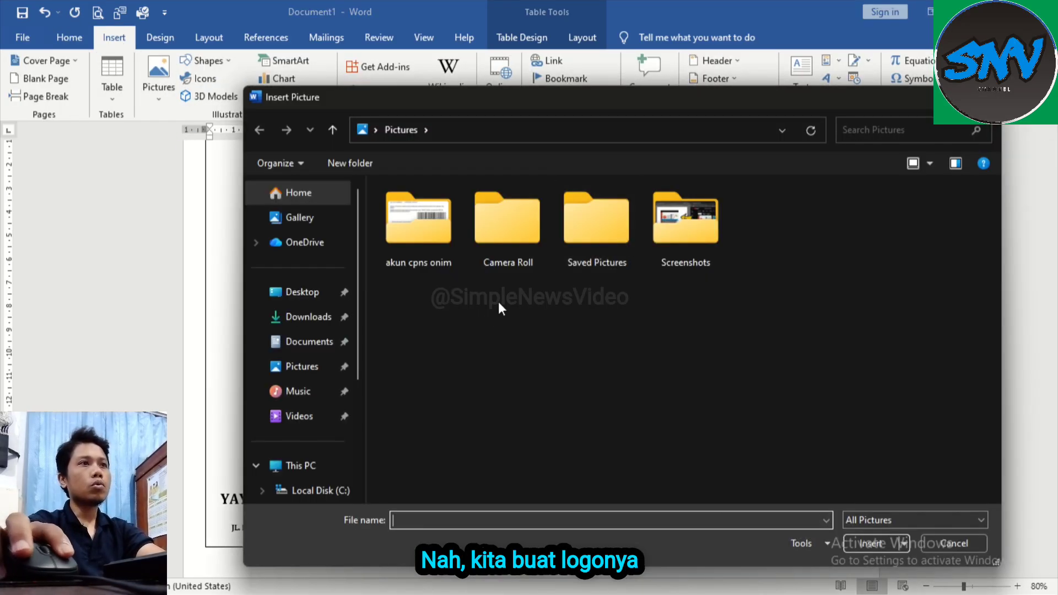
pyautogui.moveTo(358, 337); pyautogui.dragTo(338, 434)
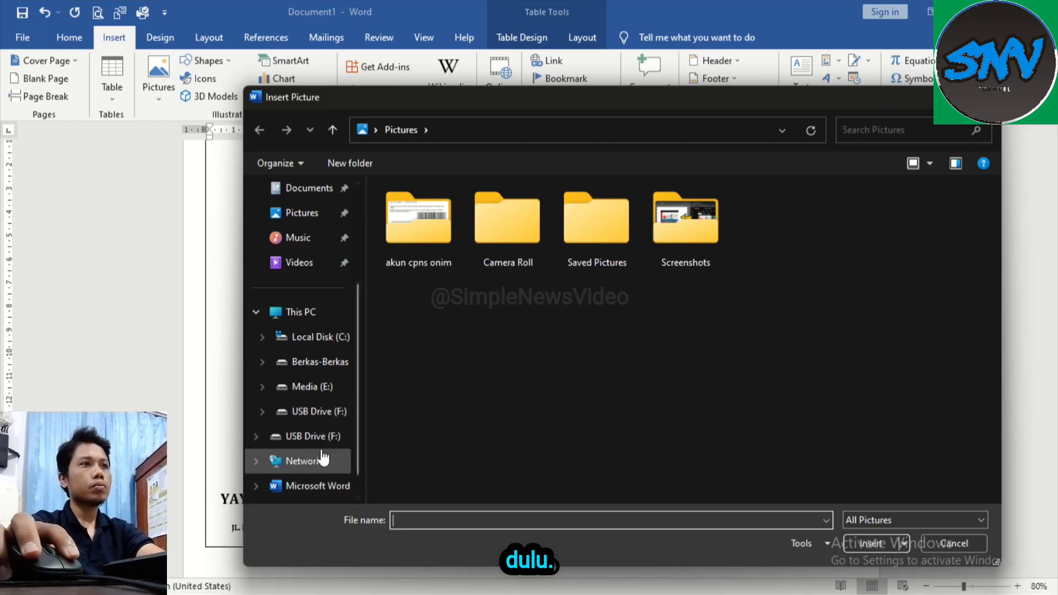
pyautogui.click(300, 413)
pyautogui.doubleClick(417, 237)
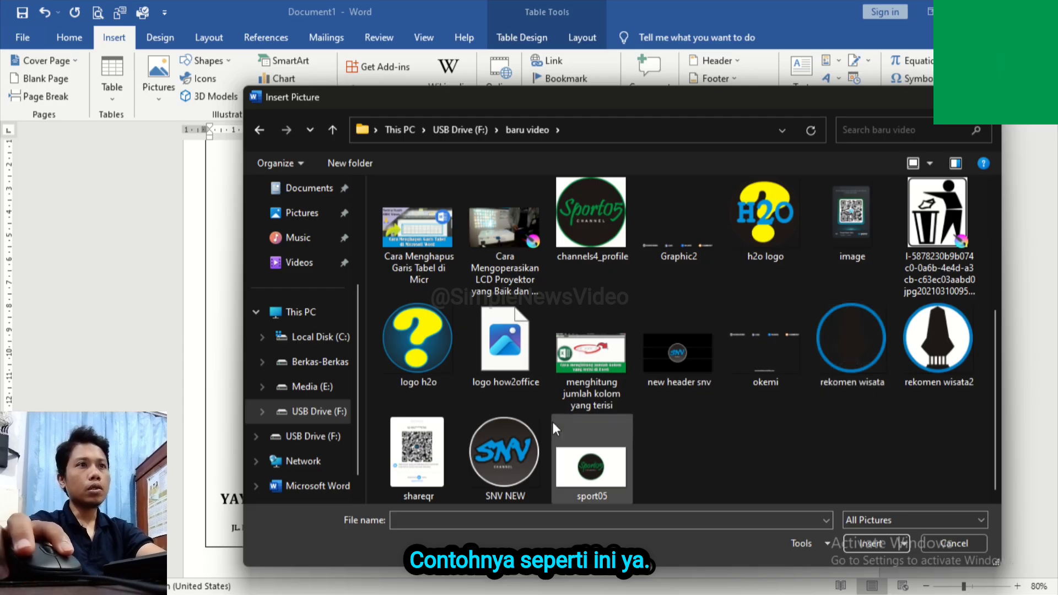
pyautogui.click(868, 544)
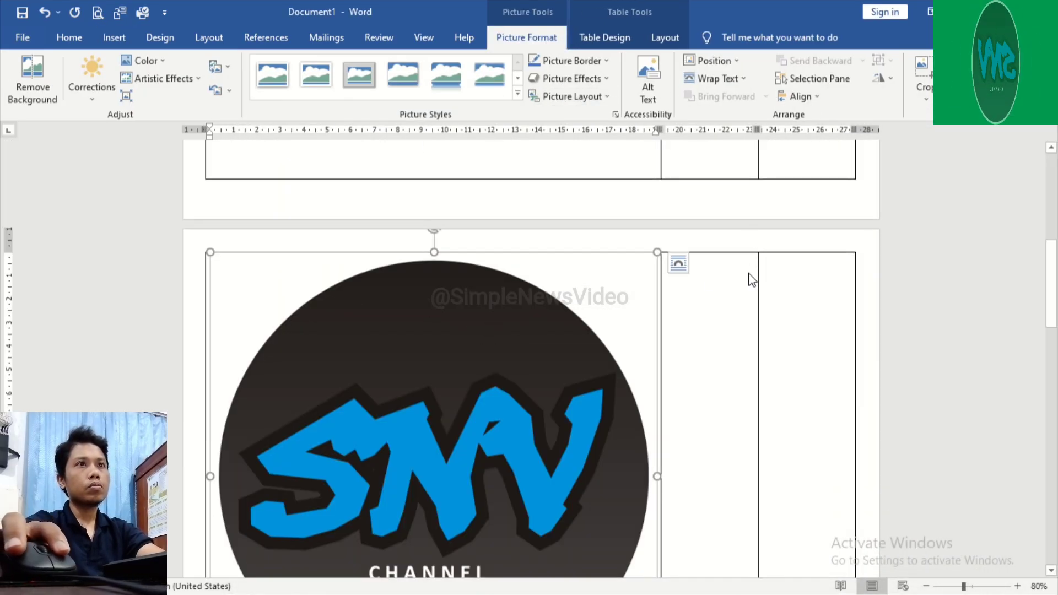
# Step: Set the SNV logo's text wrapping to In Front of Text and shrink it to about 3.4 cm wide
pyautogui.click(678, 262)
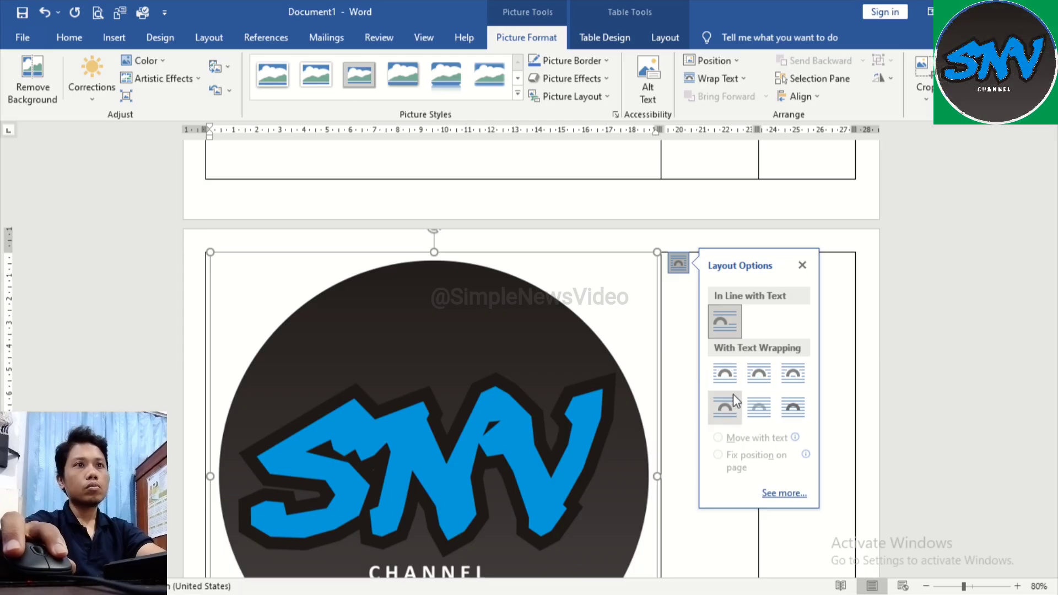
pyautogui.click(773, 418)
pyautogui.scroll(5, 562, 319)
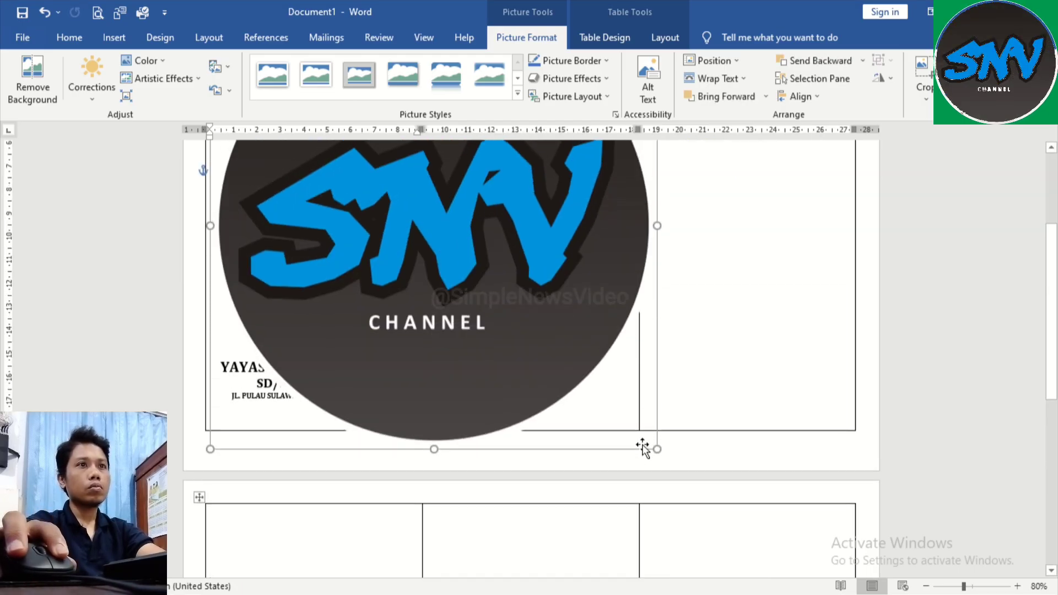
pyautogui.moveTo(656, 447); pyautogui.dragTo(427, 256)
pyautogui.scroll(5, 407, 242)
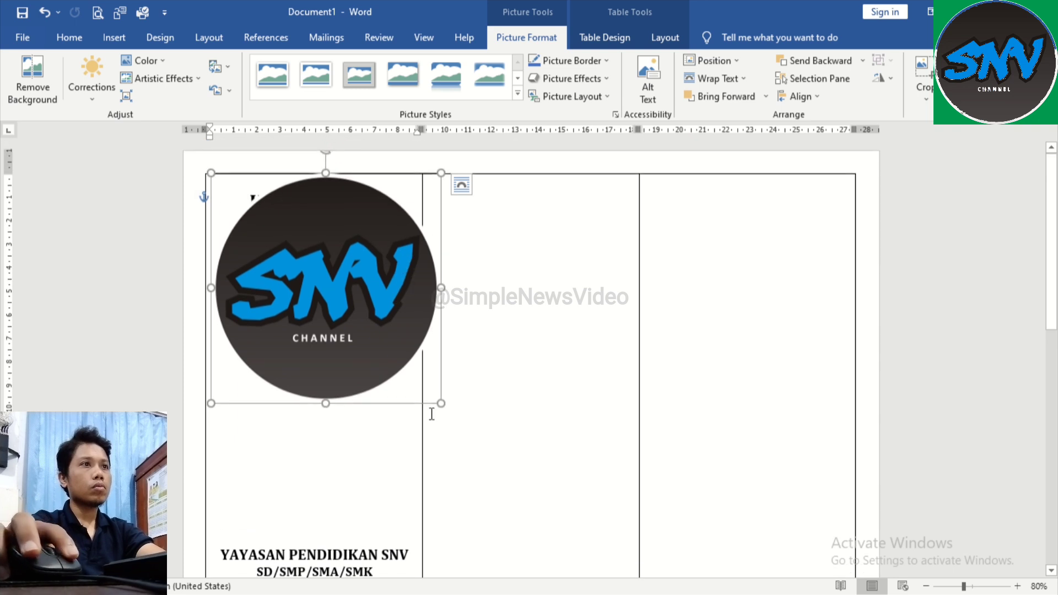
pyautogui.moveTo(441, 402); pyautogui.dragTo(288, 252)
# Step: Position the logo centred between the title and the school details in the first panel, enlarging it to about 4 cm wide
pyautogui.moveTo(249, 211); pyautogui.dragTo(311, 384)
pyautogui.scroll(-1, 365, 331)
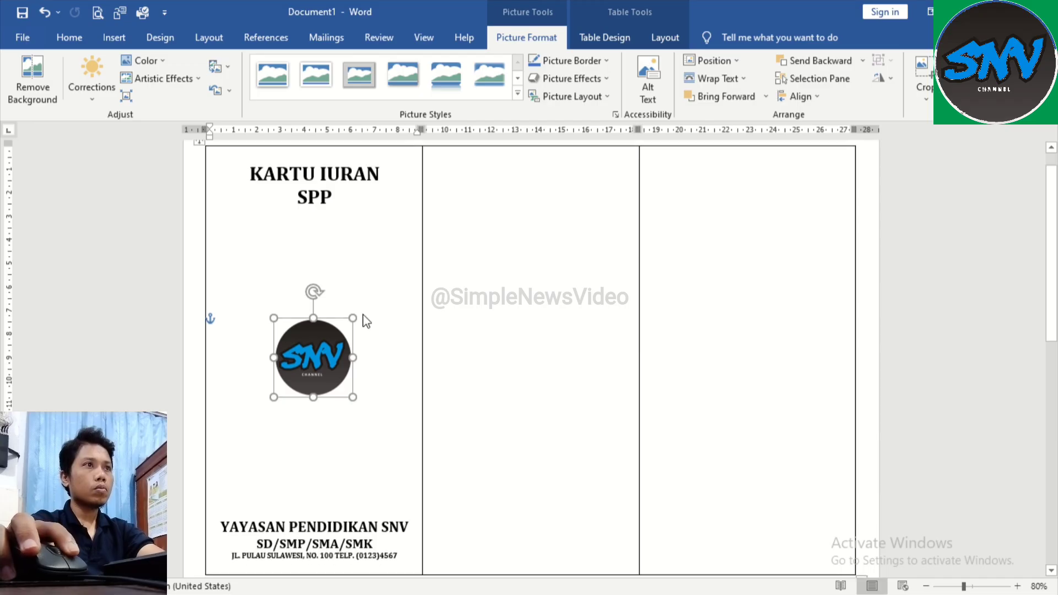
pyautogui.moveTo(354, 315)
pyautogui.mouseDown()
pyautogui.moveTo(366, 290)
pyautogui.moveTo(356, 302)
pyautogui.mouseUp()
pyautogui.moveTo(327, 347); pyautogui.dragTo(317, 346)
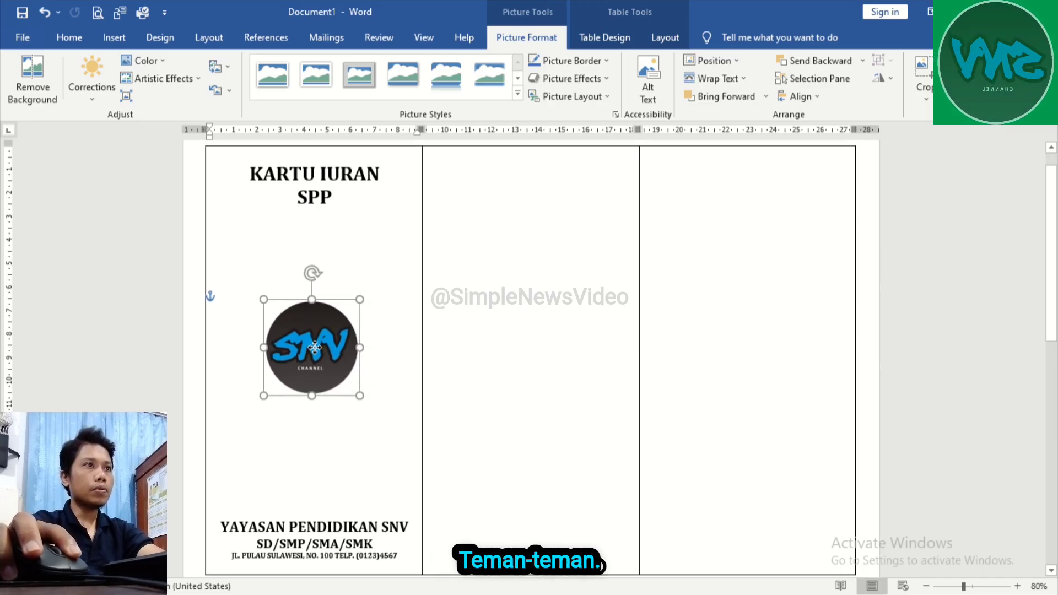
pyautogui.click(307, 420)
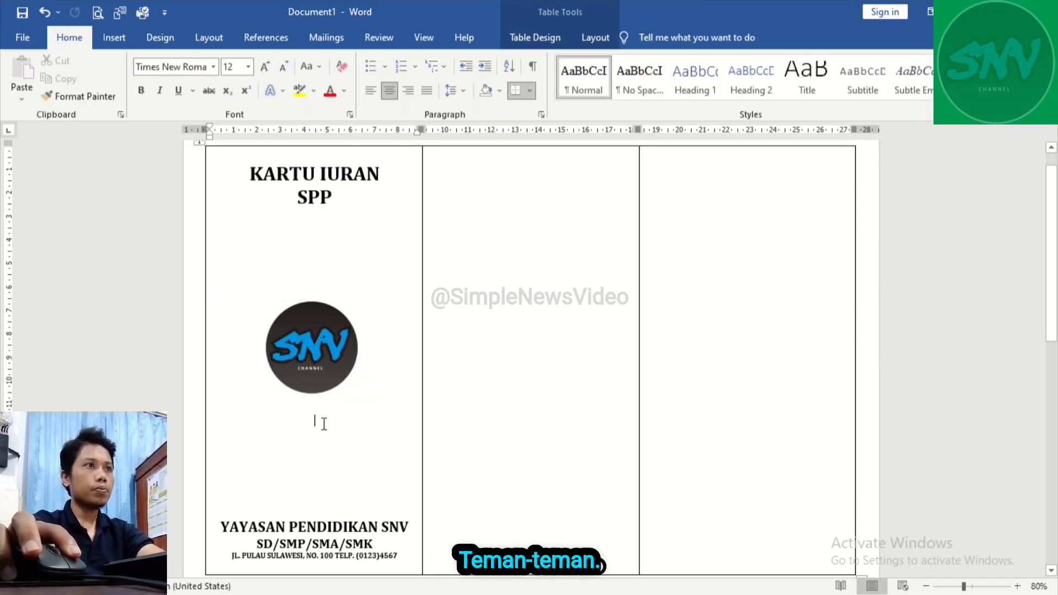
pyautogui.click(323, 376)
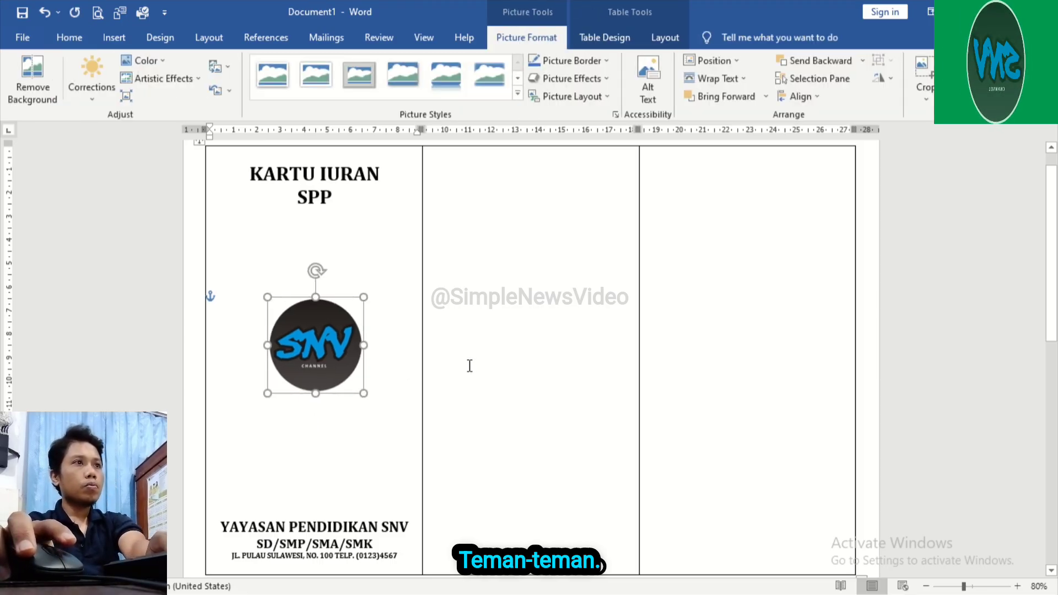
pyautogui.click(521, 371)
# Step: Copy the first panel's title, logo and school details into the middle panel of the first page
pyautogui.scroll(-2, 521, 371)
pyautogui.scroll(3, 321, 324)
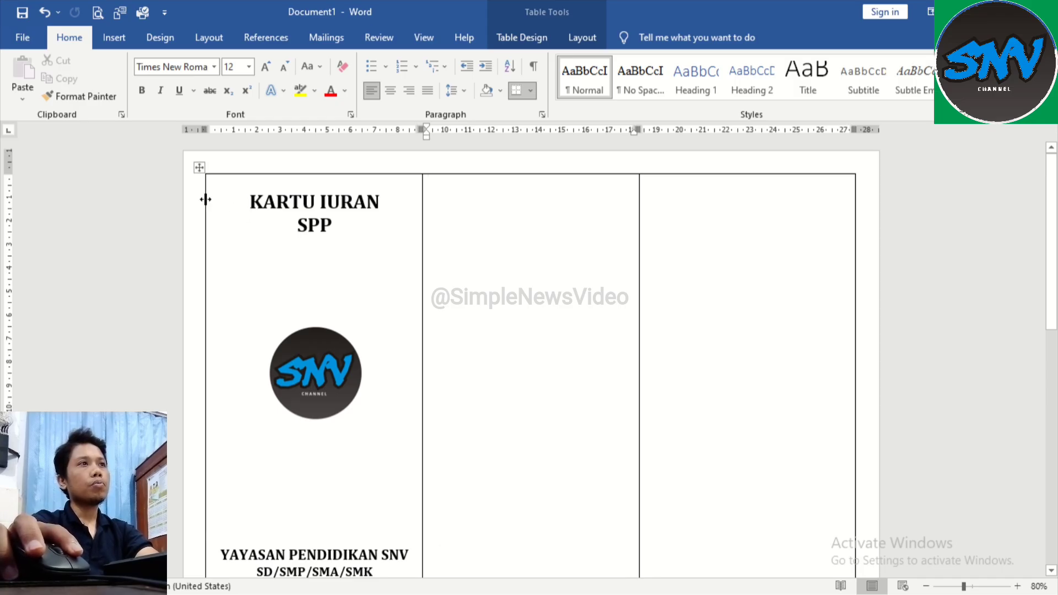
pyautogui.click(183, 215)
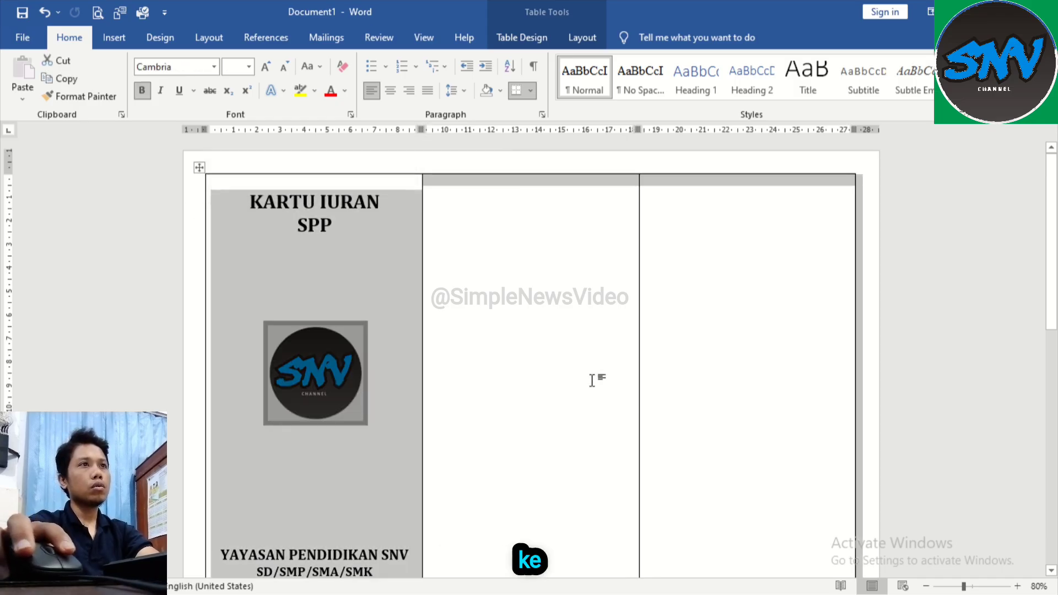
pyautogui.click(456, 285)
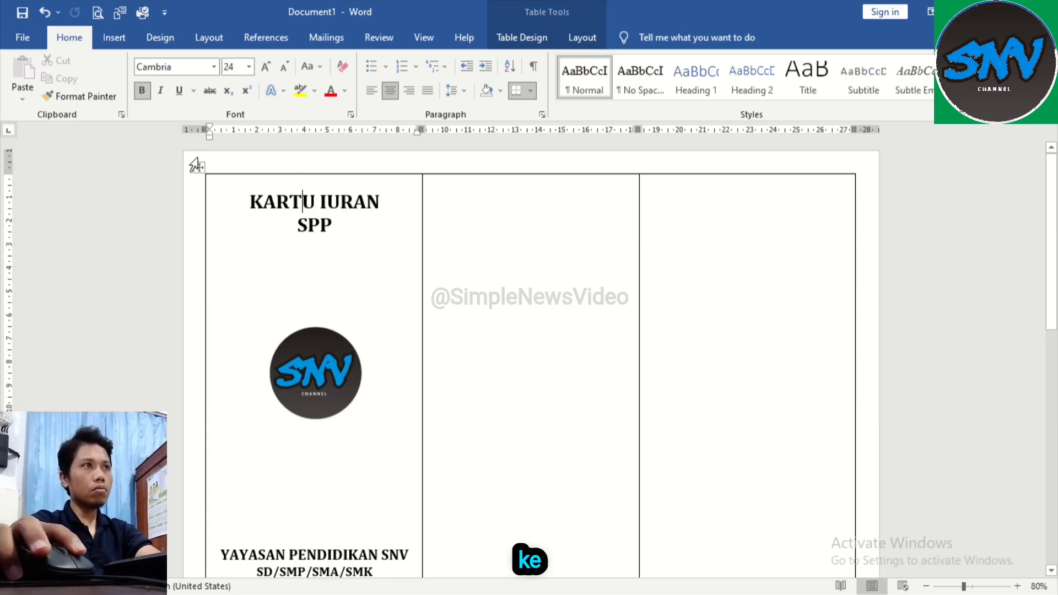
pyautogui.moveTo(235, 201)
pyautogui.mouseDown()
pyautogui.moveTo(316, 260)
pyautogui.moveTo(326, 435)
pyautogui.moveTo(371, 574)
pyautogui.moveTo(374, 453)
pyautogui.moveTo(445, 463)
pyautogui.mouseUp()
pyautogui.hotkey('ctrl', 'c')
pyautogui.scroll(3, 511, 262)
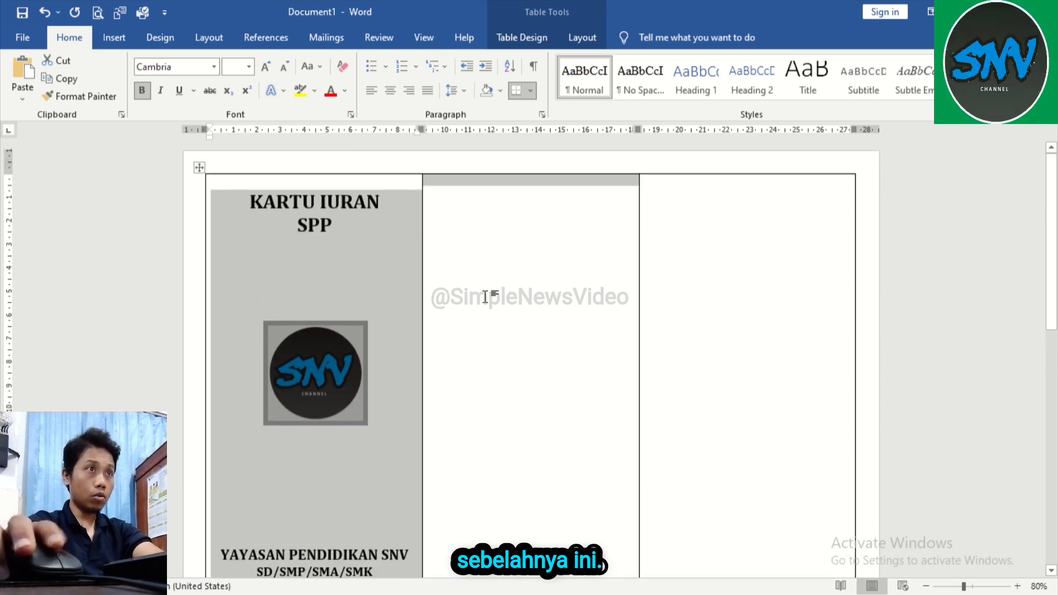
pyautogui.click(444, 243)
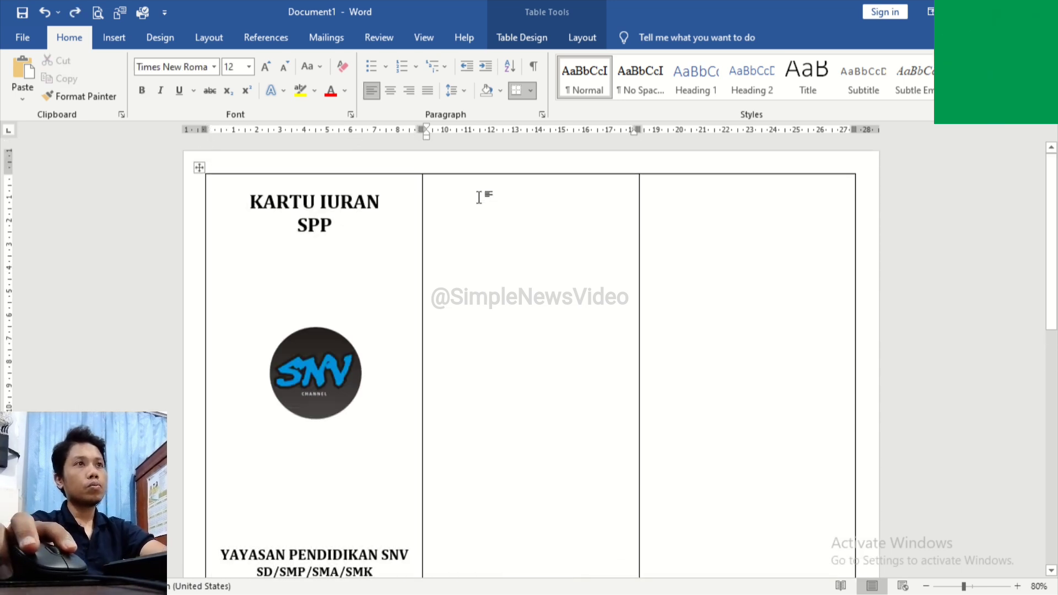
pyautogui.hotkey('ctrl', 'v')
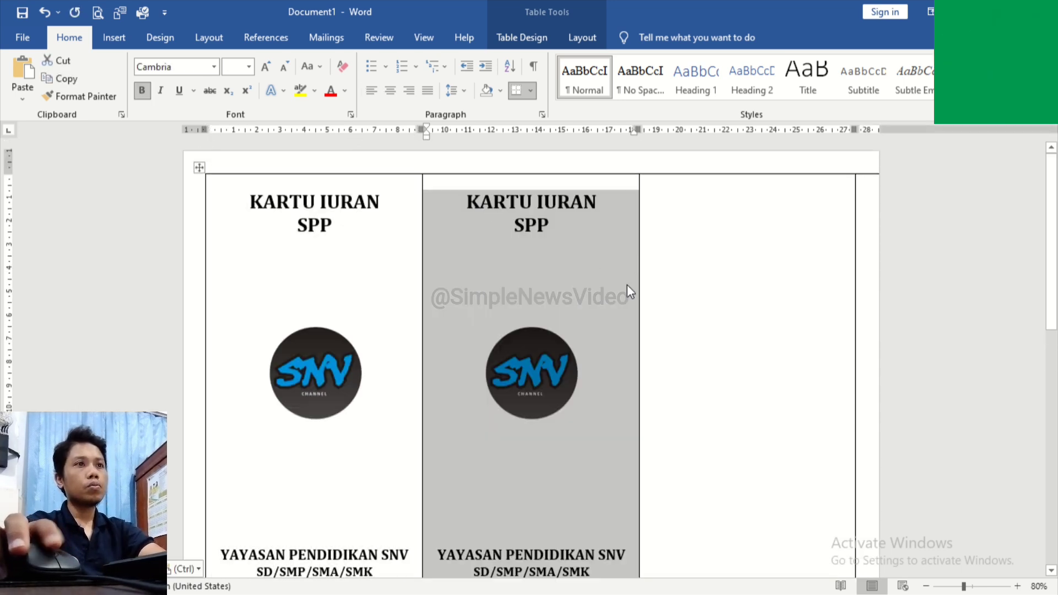
# Step: Paste the same cover contents into the third panel of the first page
pyautogui.scroll(-3, 577, 275)
pyautogui.scroll(3, 577, 276)
pyautogui.click(667, 193)
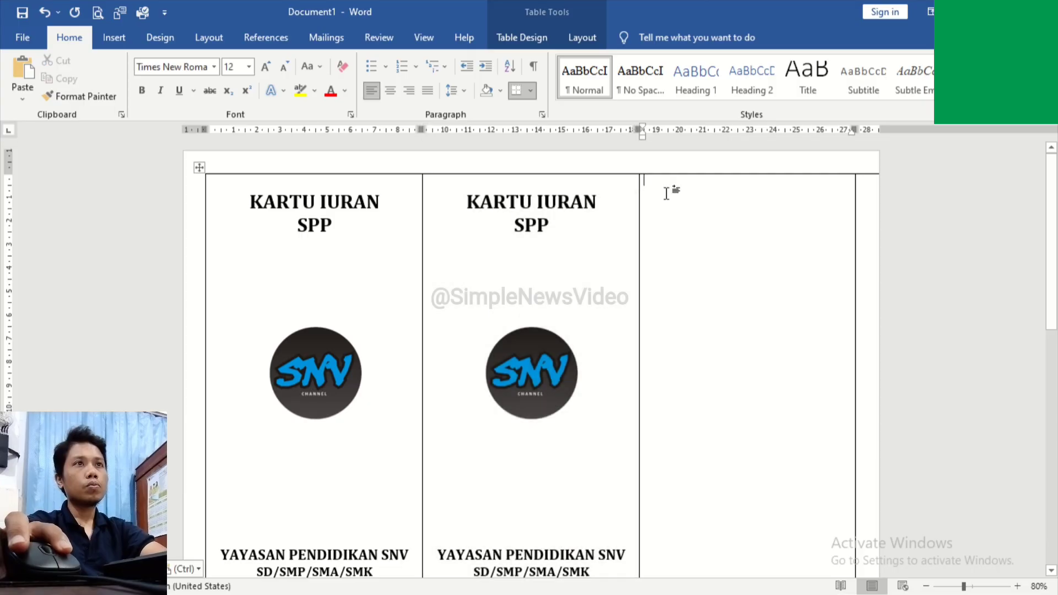
pyautogui.hotkey('ctrl', 'v')
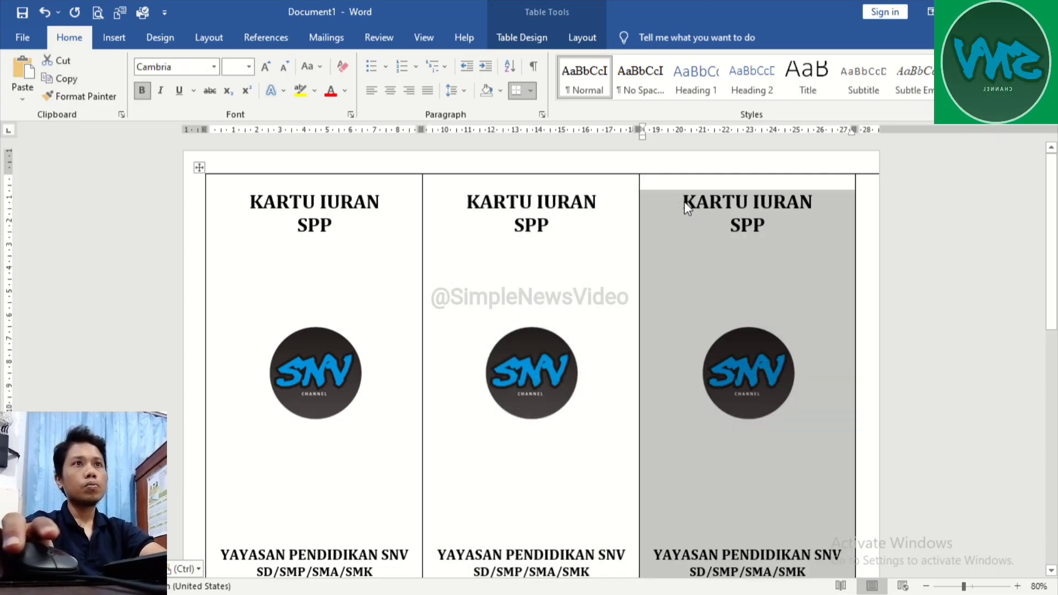
pyautogui.click(881, 202)
pyautogui.click(753, 264)
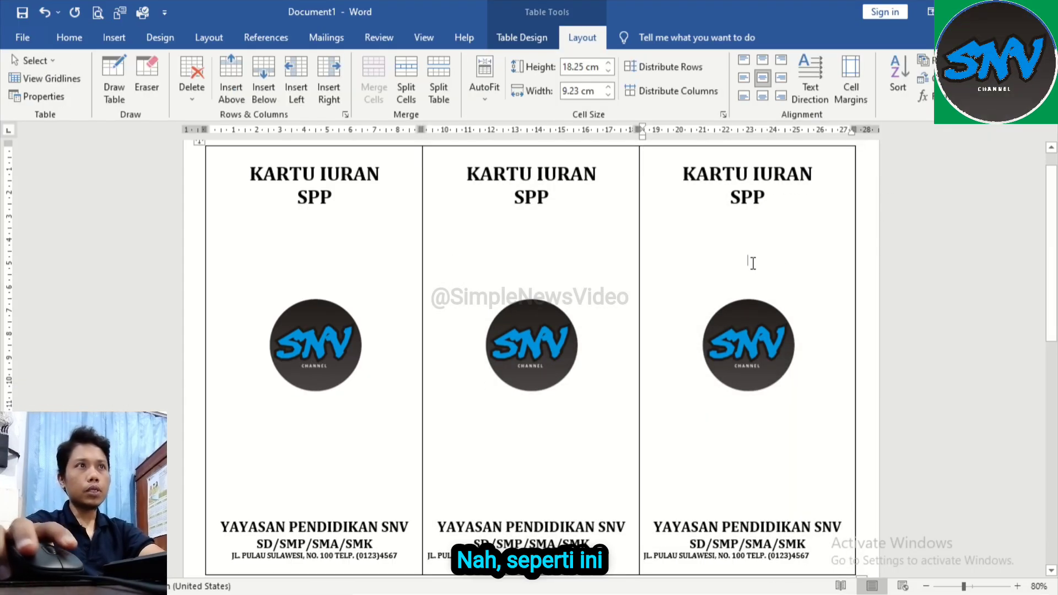
# Step: Apply Align Center to the middle and third cover panels so their address lines are centred
pyautogui.scroll(-3, 417, 374)
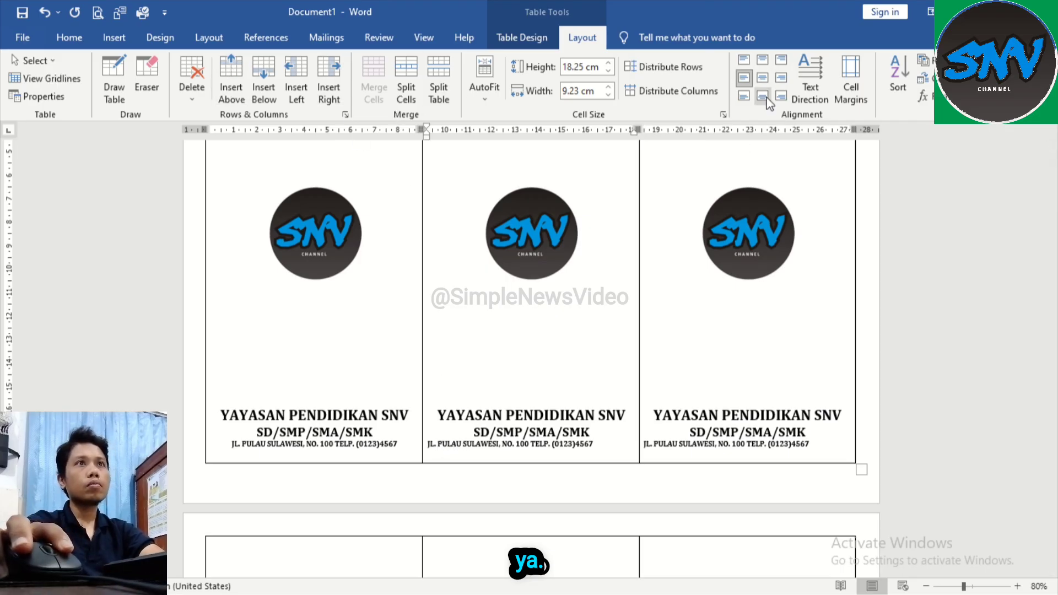
pyautogui.click(763, 78)
pyautogui.click(704, 446)
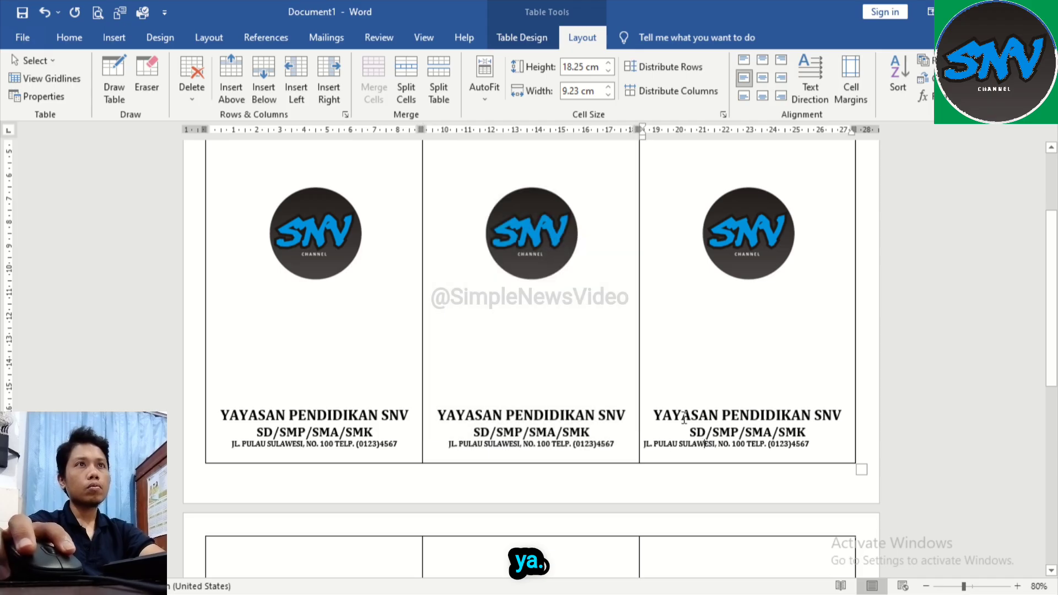
pyautogui.click(763, 78)
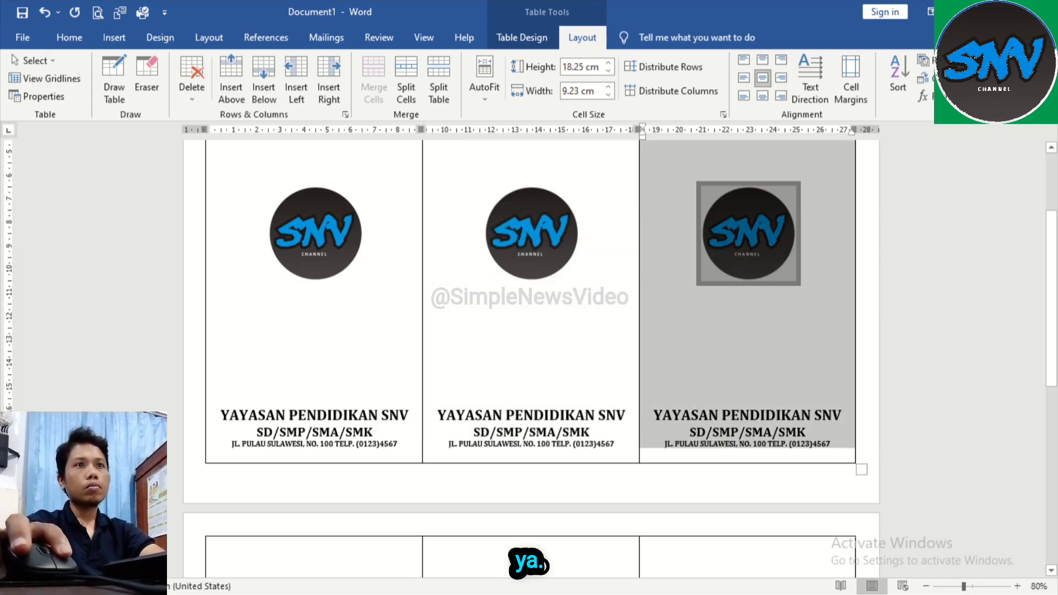
pyautogui.click(746, 331)
pyautogui.scroll(3, 778, 310)
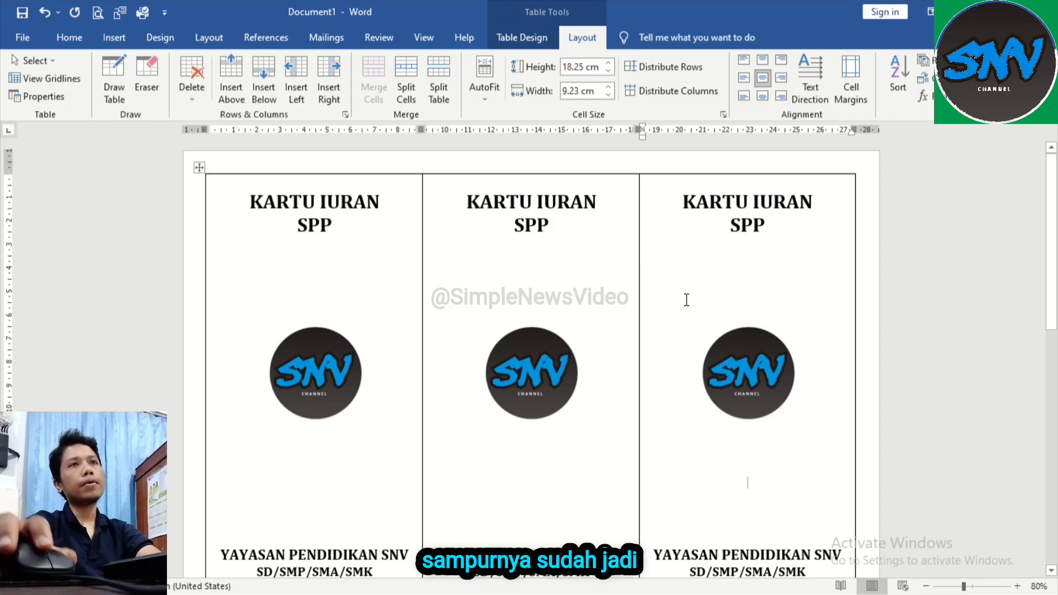
# Step: Copy the school name, SD/SMP/SMA/SMK and address lines from the first cover panel into the first cell of the second page's table
pyautogui.scroll(-3, 687, 300)
pyautogui.scroll(3, 686, 300)
pyautogui.scroll(-6, 686, 301)
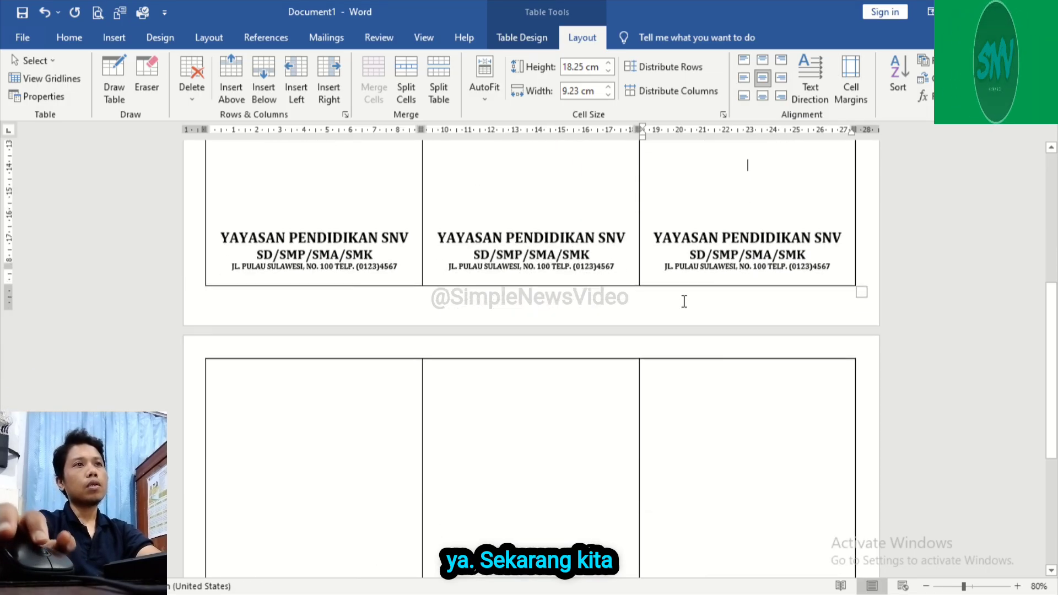
pyautogui.scroll(-2, 684, 301)
pyautogui.click(283, 307)
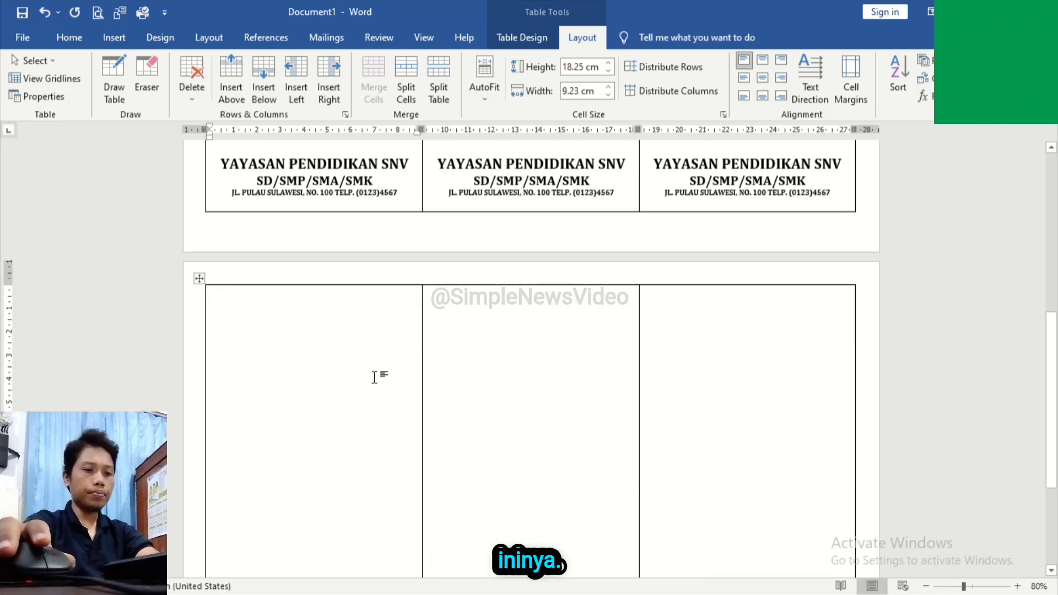
pyautogui.scroll(5, 332, 335)
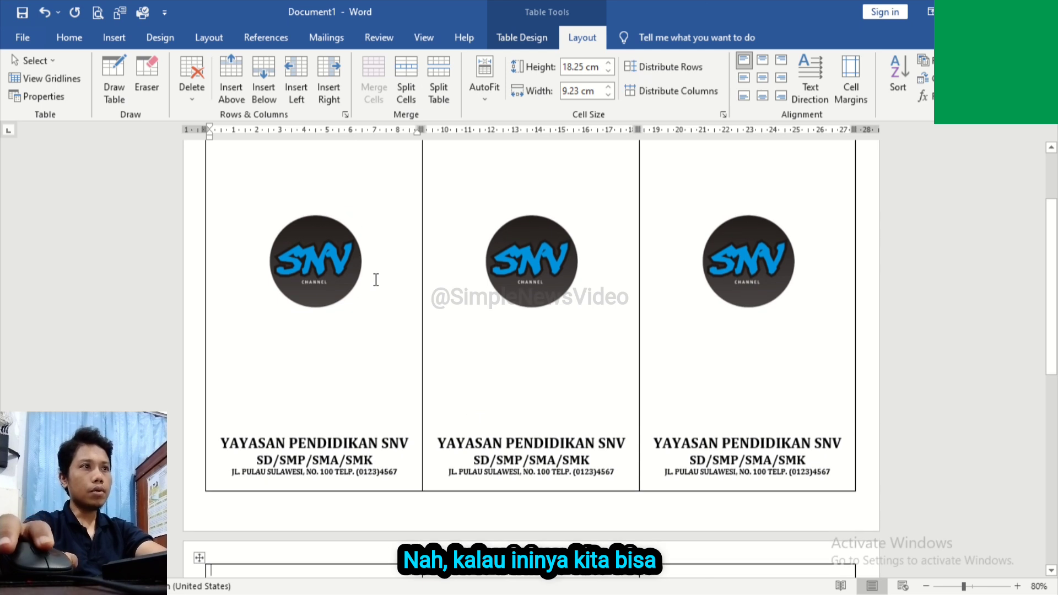
pyautogui.scroll(-3, 376, 280)
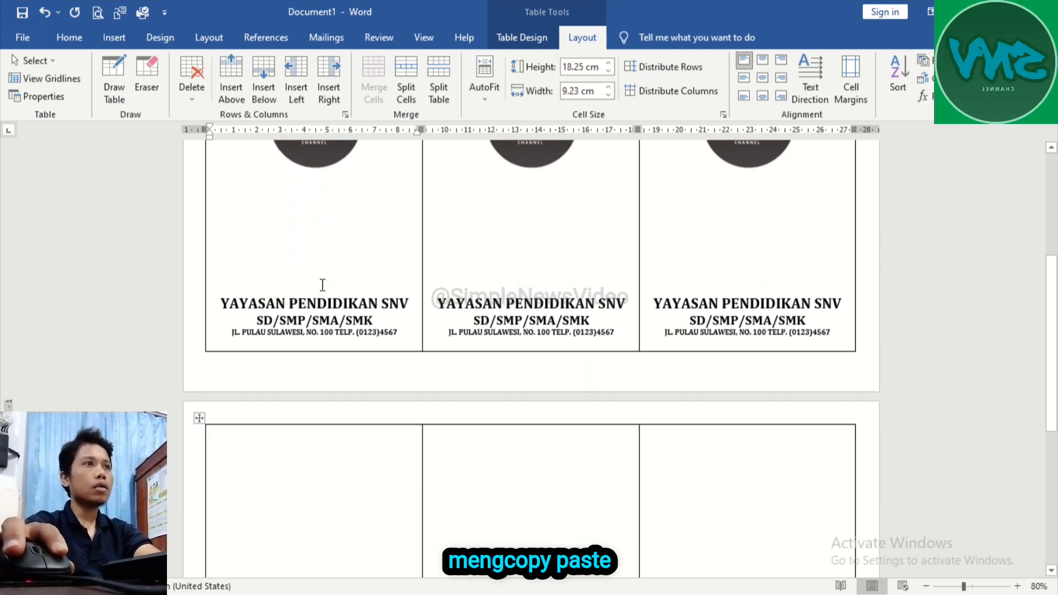
pyautogui.click(219, 263)
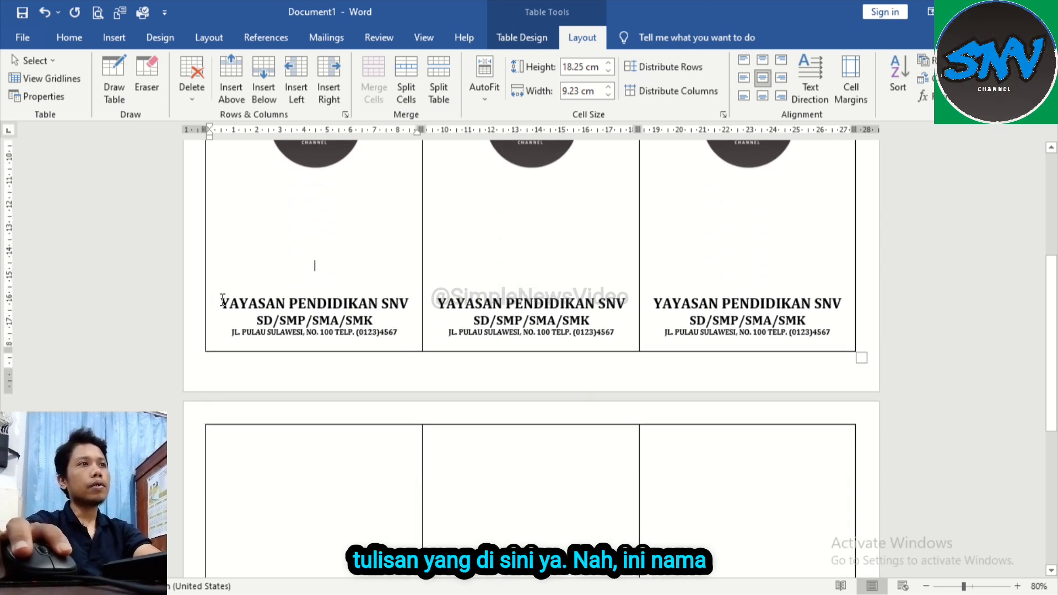
pyautogui.moveTo(220, 303); pyautogui.dragTo(338, 321)
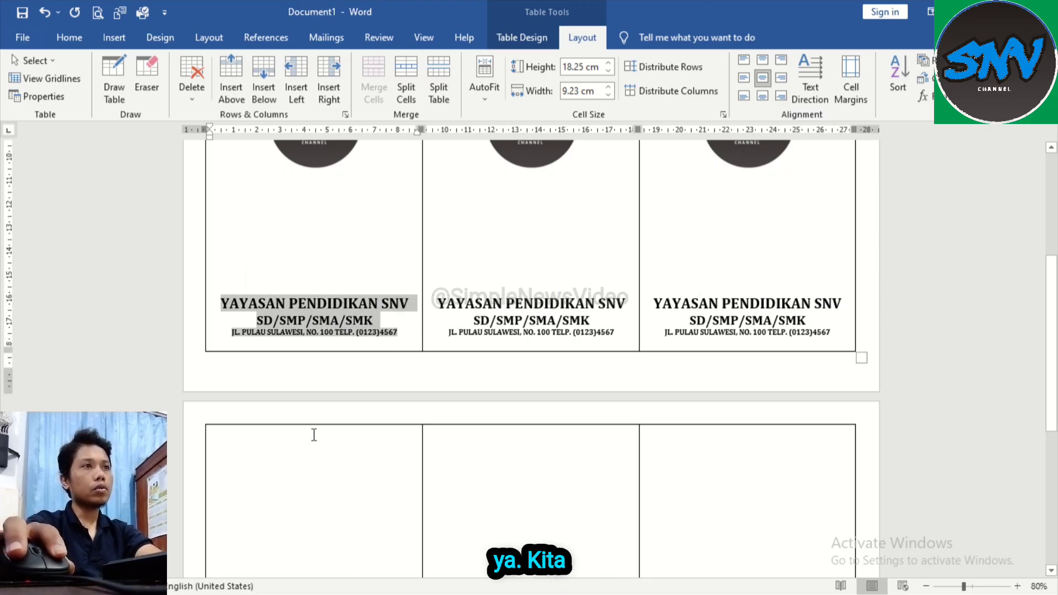
pyautogui.click(299, 455)
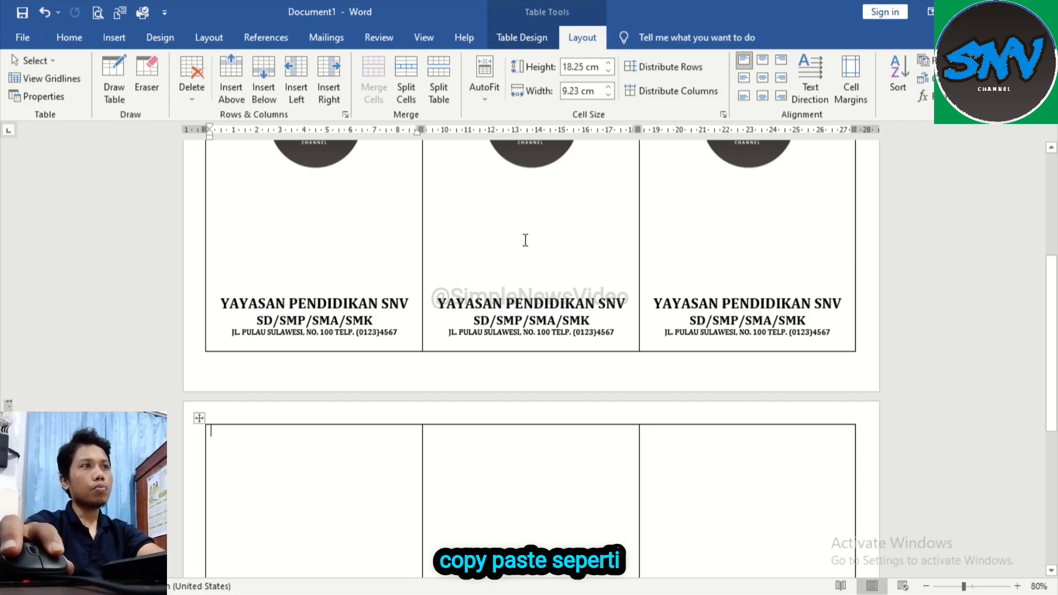
pyautogui.hotkey('ctrl', 'v')
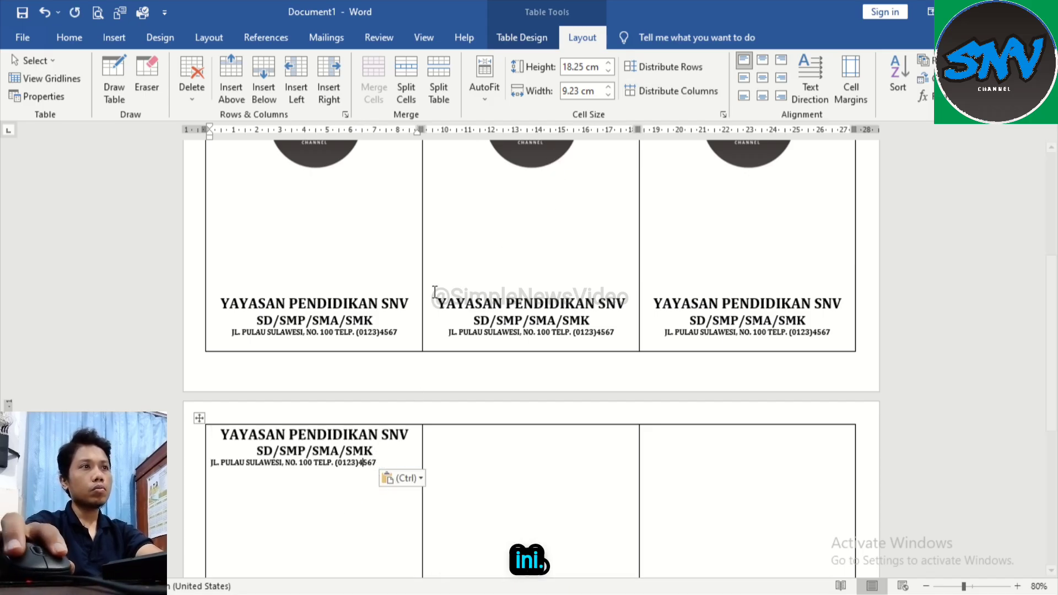
# Step: Align the pasted school header to the top centre of the second page's first cell
pyautogui.moveTo(228, 434); pyautogui.dragTo(373, 453)
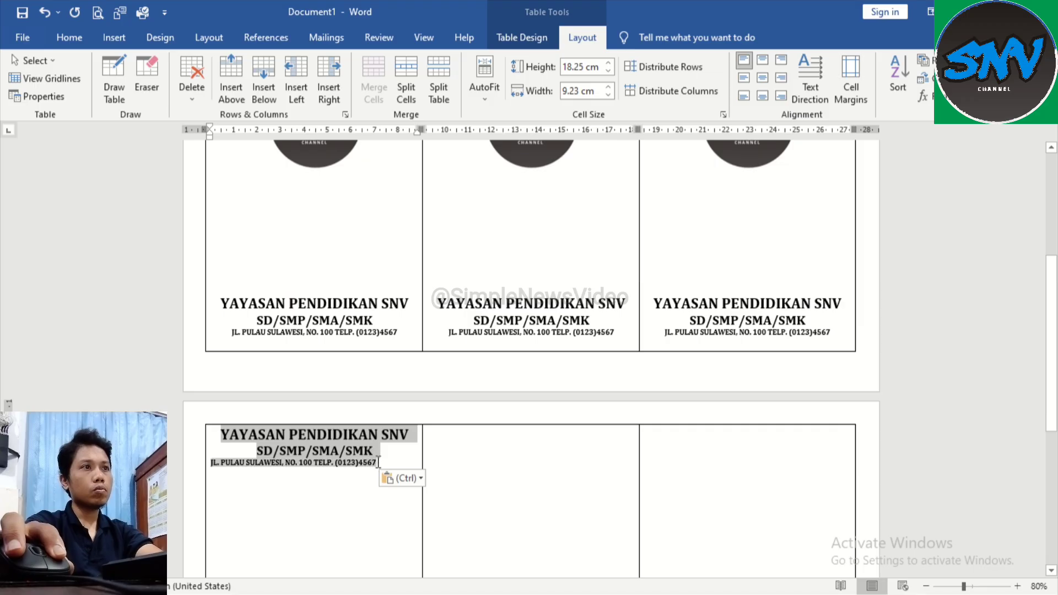
pyautogui.click(764, 80)
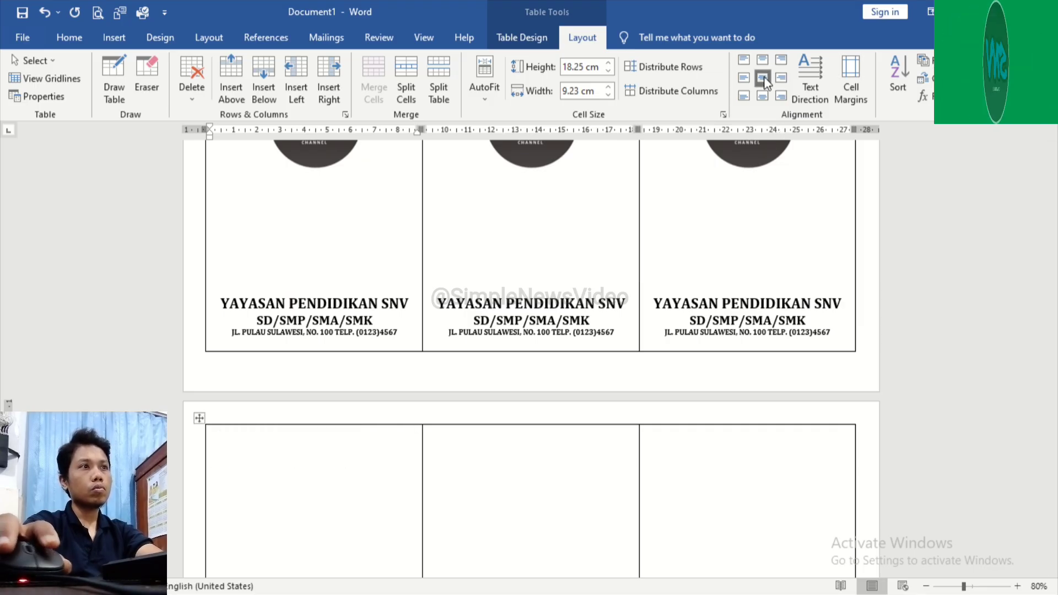
pyautogui.scroll(-5, 345, 467)
pyautogui.scroll(5, 389, 418)
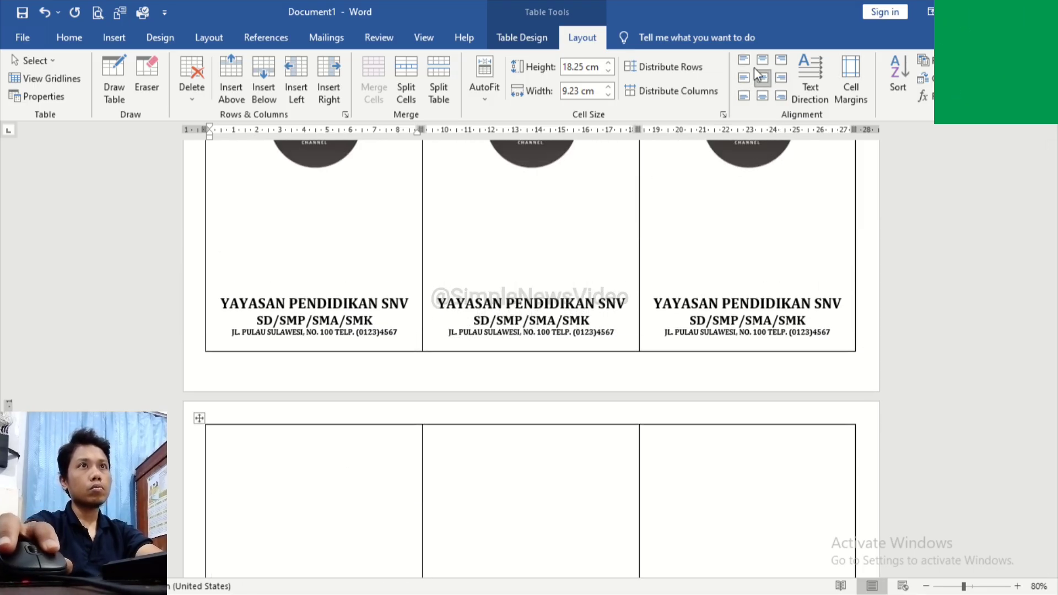
pyautogui.click(761, 59)
pyautogui.click(394, 478)
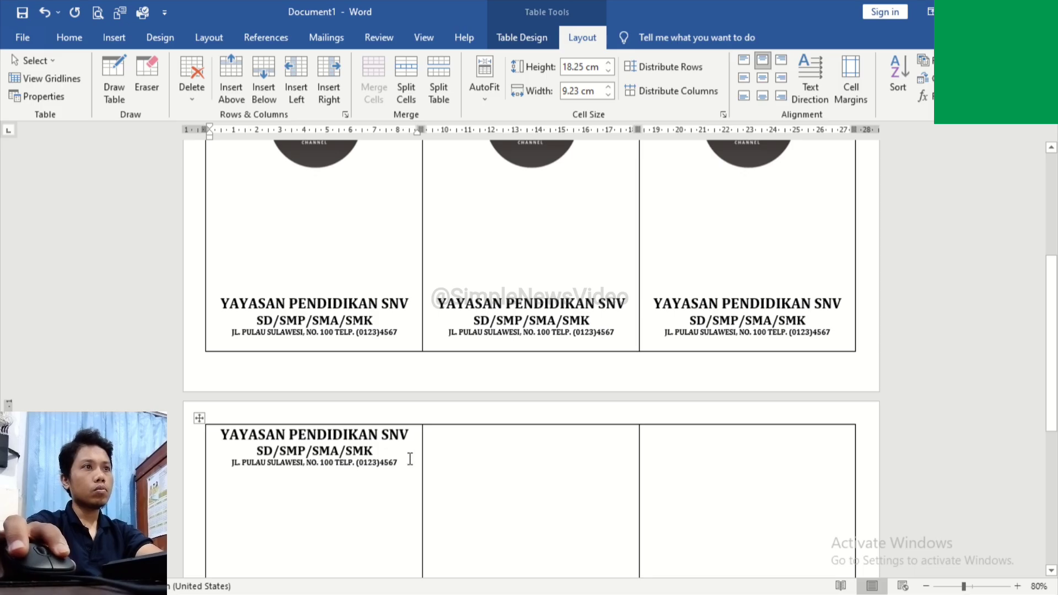
# Step: Set all three school header lines in the second page's first cell to font size 10
pyautogui.moveTo(399, 463); pyautogui.dragTo(220, 433)
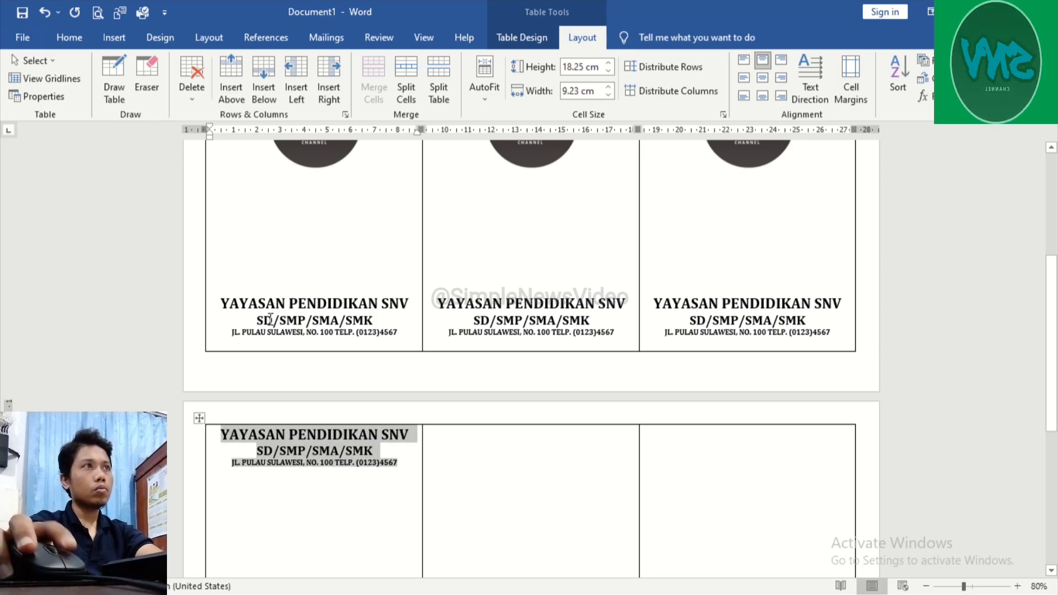
pyautogui.click(70, 39)
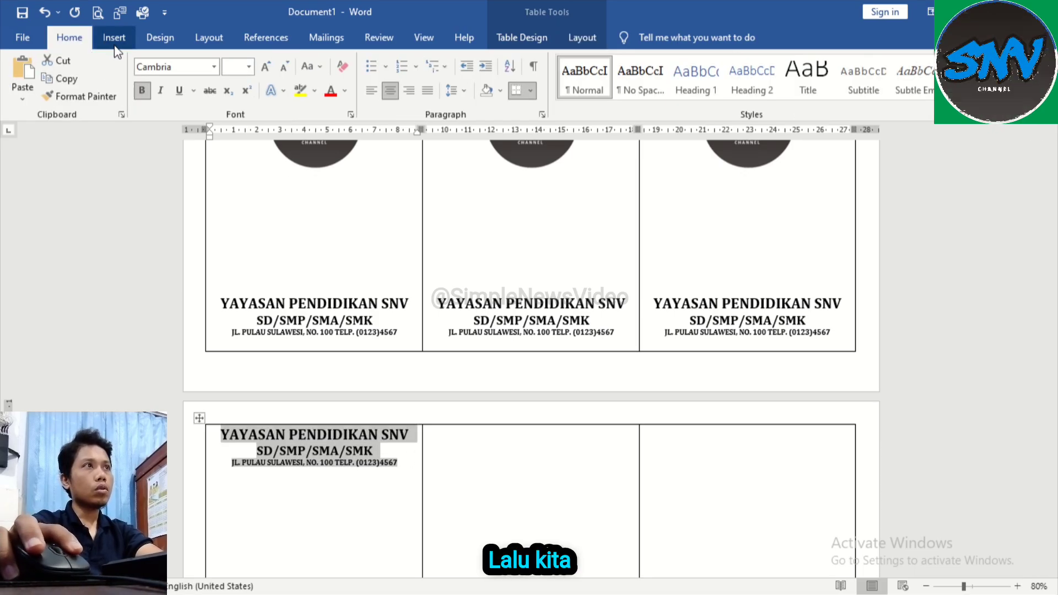
pyautogui.click(249, 67)
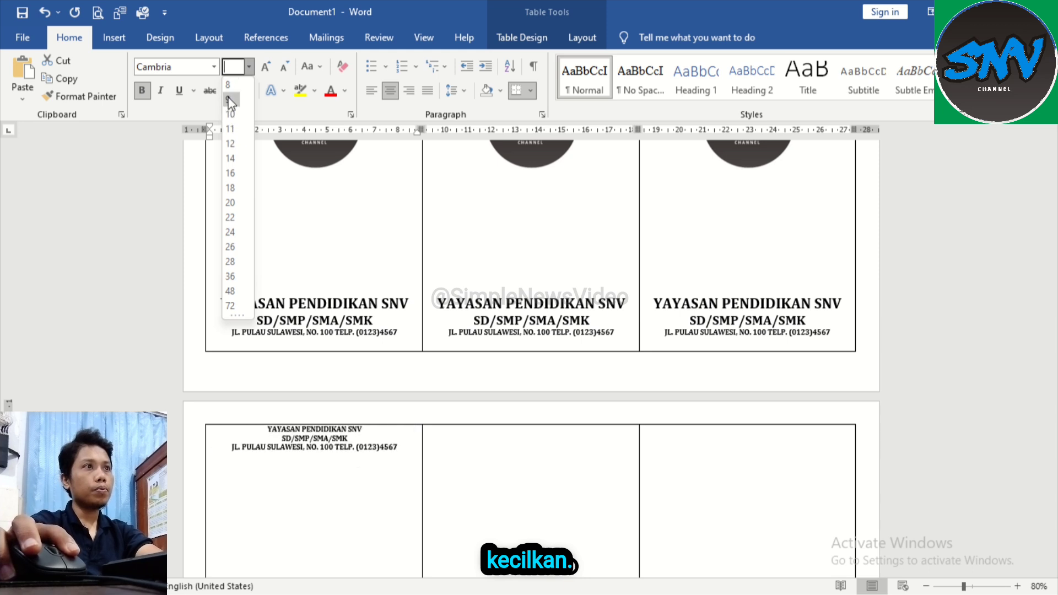
pyautogui.click(230, 114)
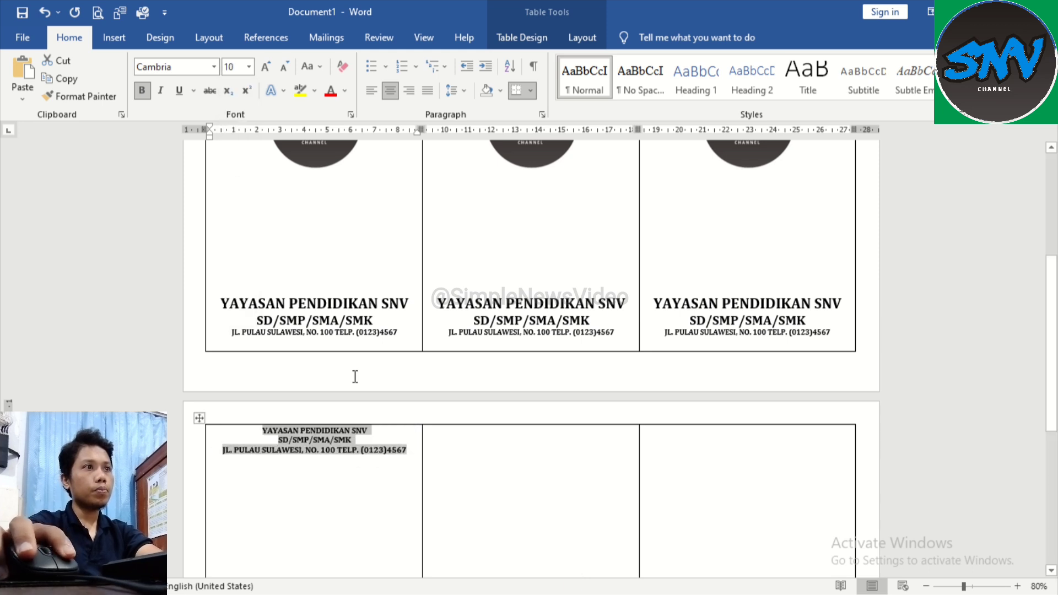
# Step: Reduce the address line of the second page's header to font size 8
pyautogui.click(349, 452)
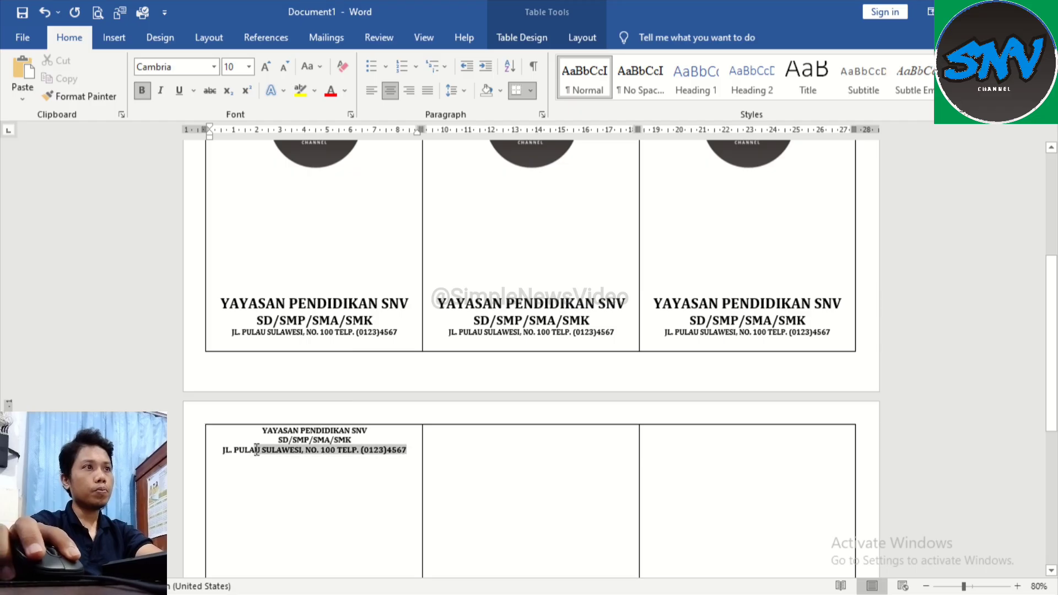
pyautogui.click(249, 68)
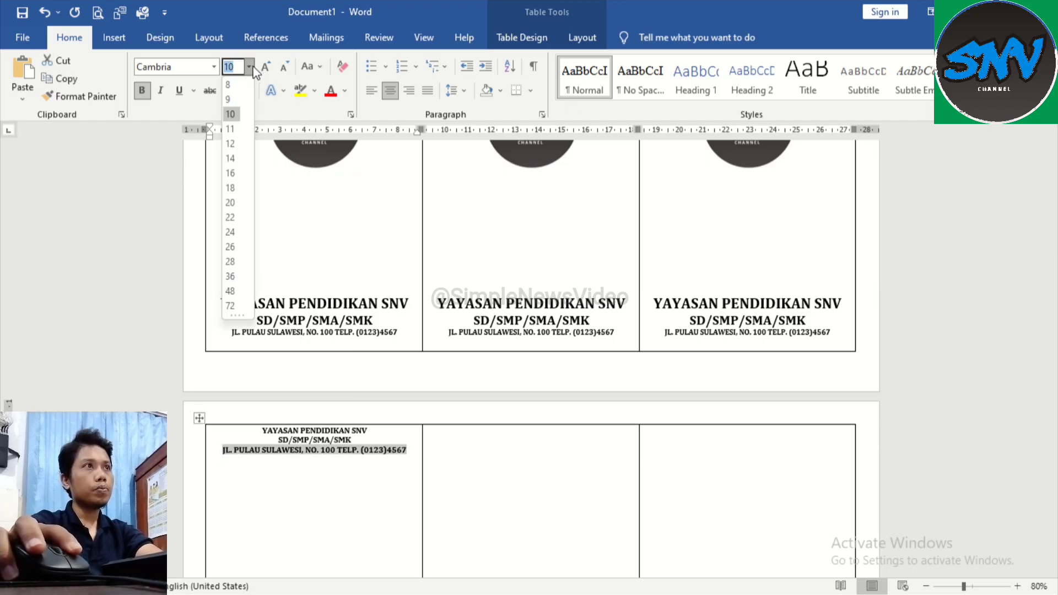
pyautogui.click(230, 84)
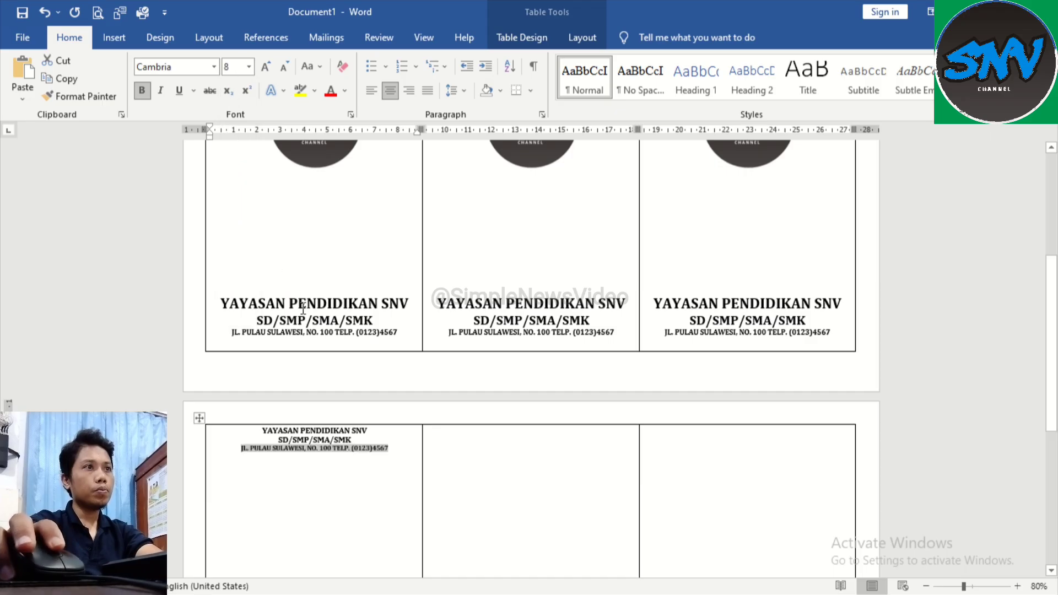
# Step: Set the second page's school name line to font size 14 and its SD/SMP/SMA/SMK line to 12
pyautogui.scroll(-1, 287, 386)
pyautogui.moveTo(262, 403); pyautogui.dragTo(370, 402)
pyautogui.click(249, 67)
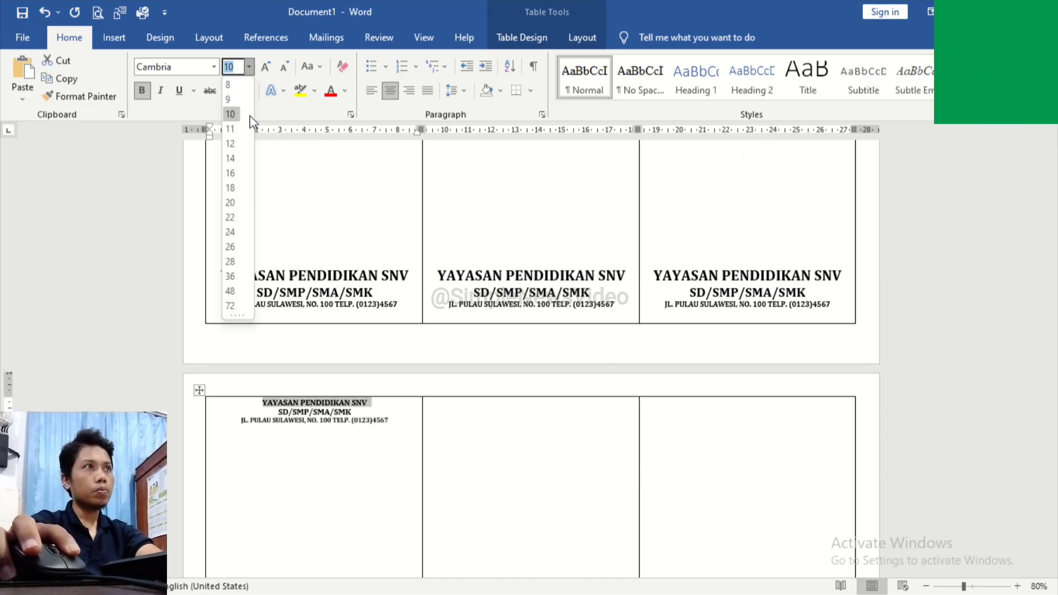
pyautogui.click(231, 158)
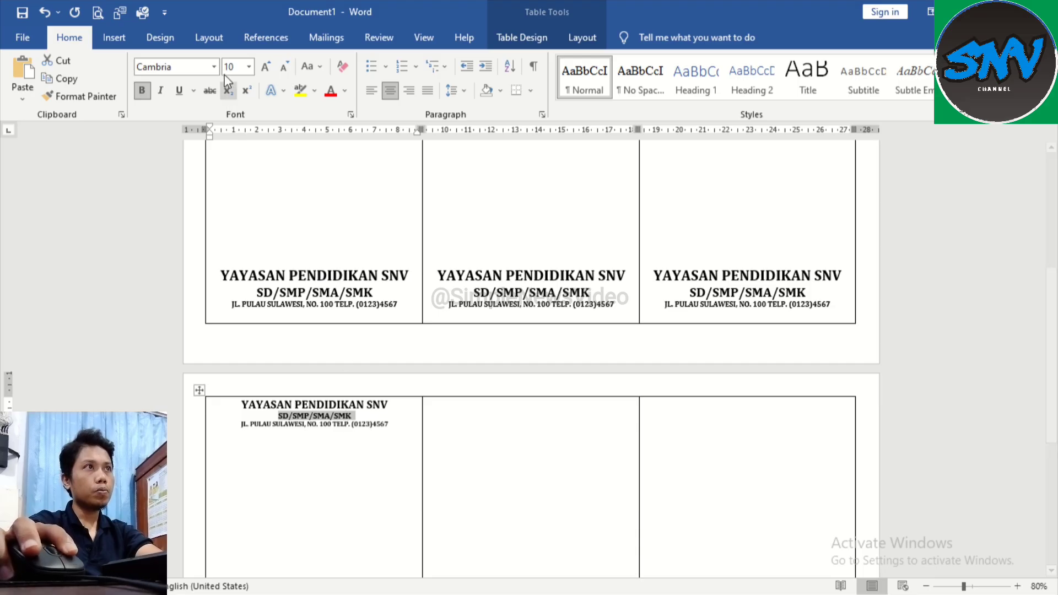
pyautogui.click(232, 135)
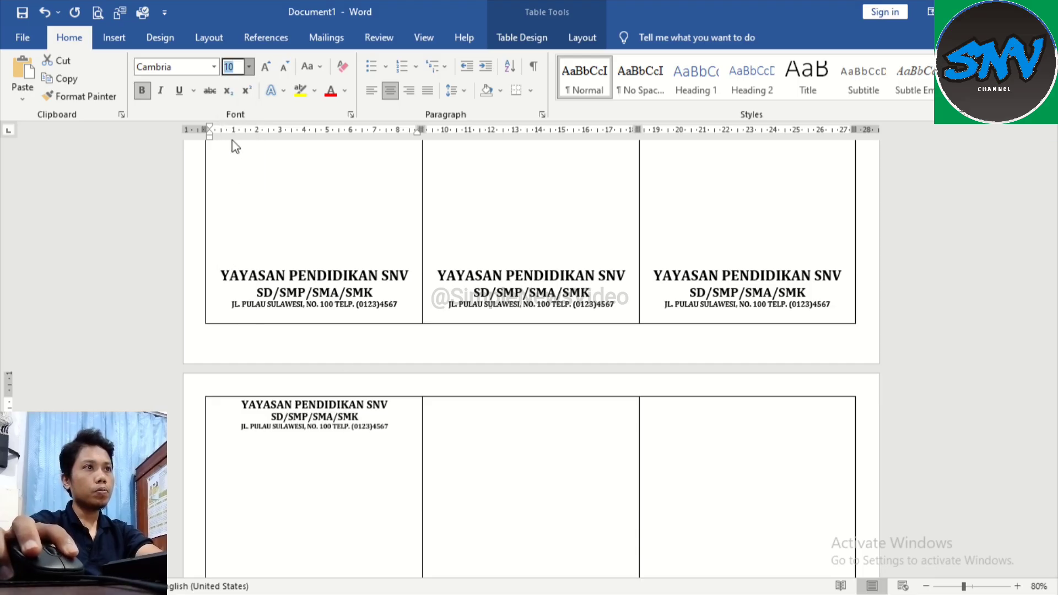
pyautogui.click(328, 435)
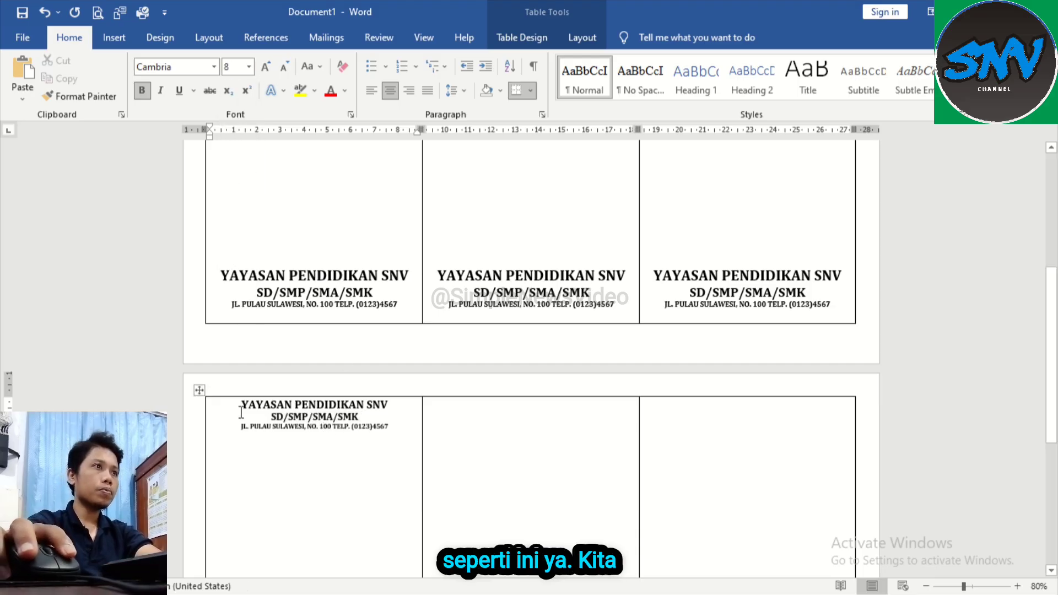
# Step: Indent the three header lines in the second page's first cell from the left by about 1.3 cm
pyautogui.moveTo(258, 406); pyautogui.dragTo(355, 419)
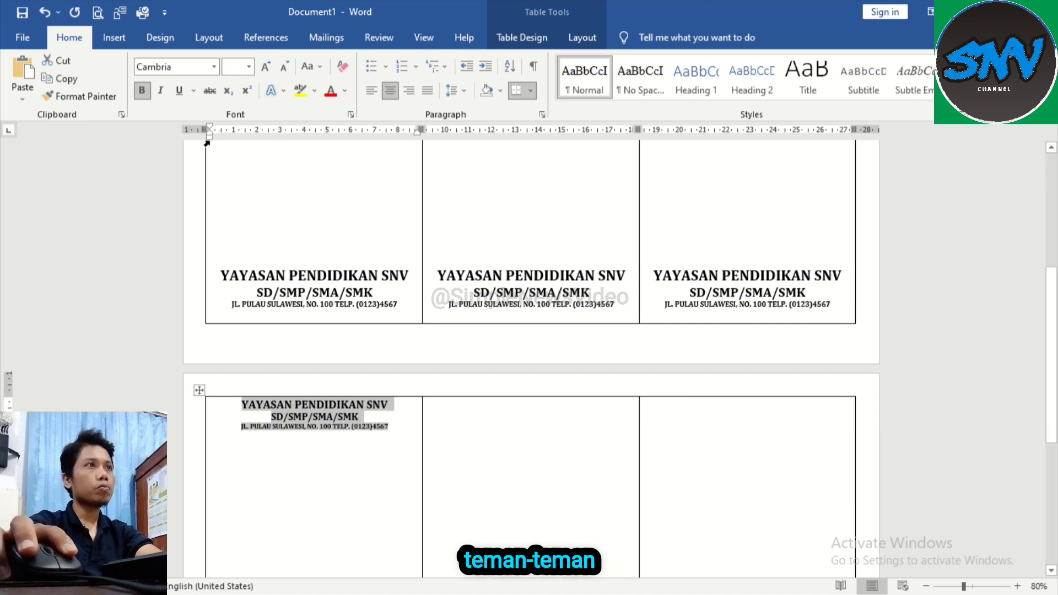
pyautogui.moveTo(207, 142)
pyautogui.mouseDown()
pyautogui.moveTo(251, 140)
pyautogui.moveTo(242, 142)
pyautogui.mouseUp()
pyautogui.click(303, 440)
# Step: Copy the SNV logo from the first cover panel and paste it into the second page's first cell
pyautogui.scroll(3, 303, 319)
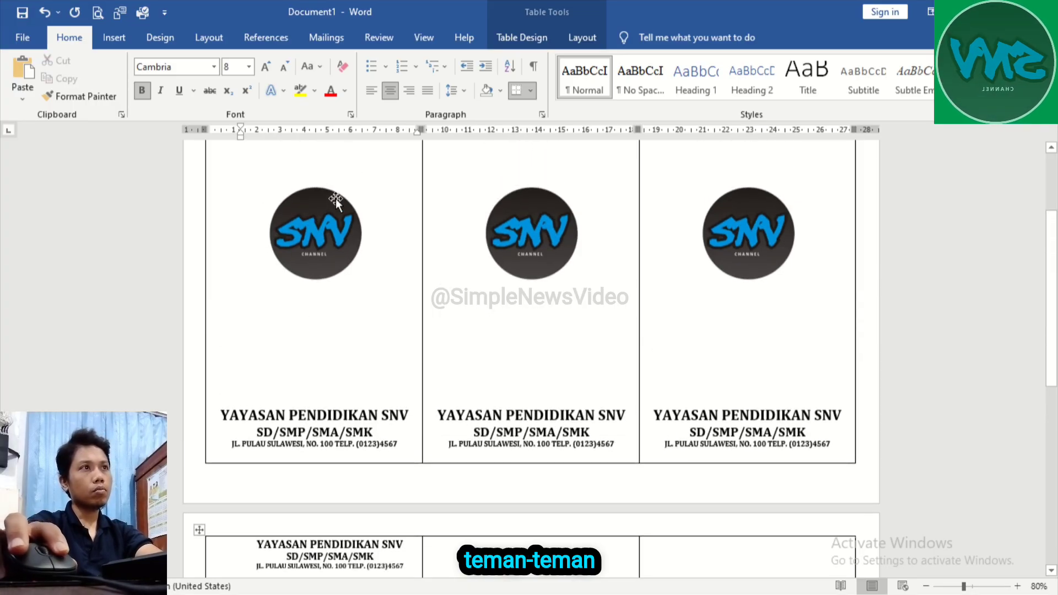
pyautogui.click(326, 249)
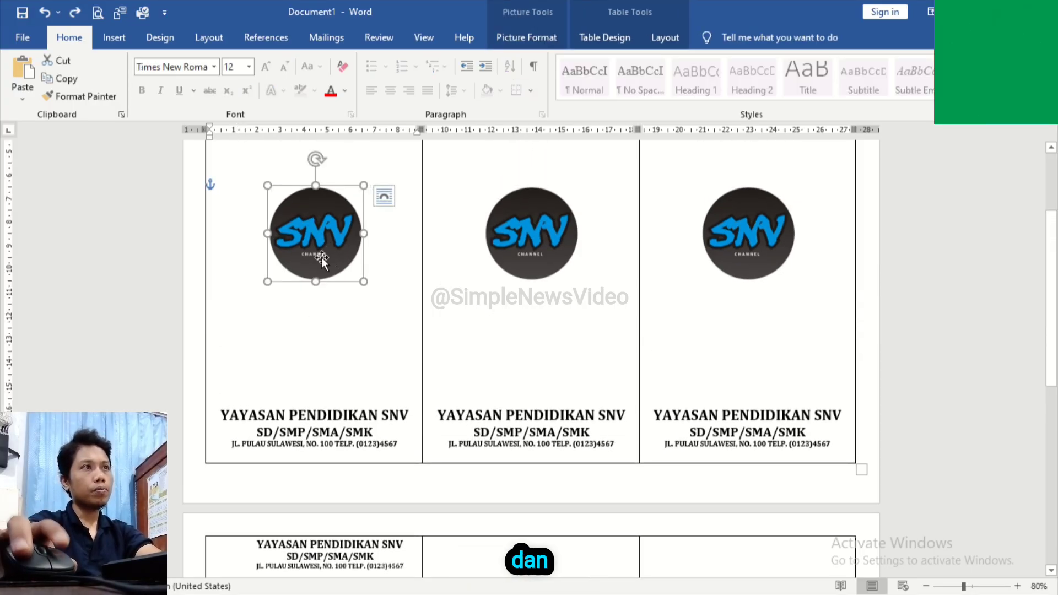
pyautogui.rightClick(321, 257)
pyautogui.click(364, 288)
pyautogui.scroll(-4, 322, 293)
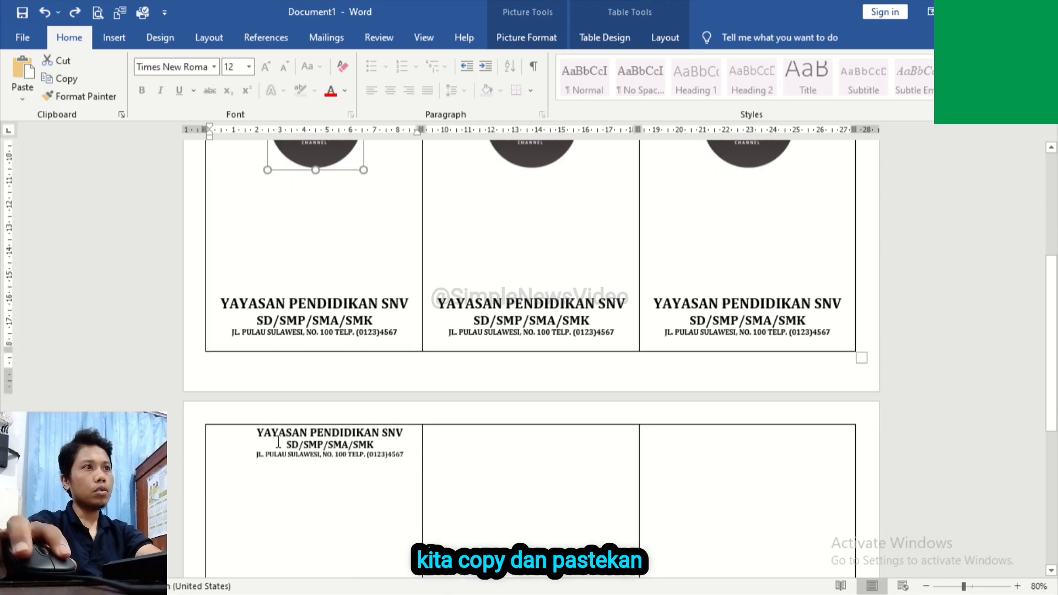
pyautogui.click(240, 450)
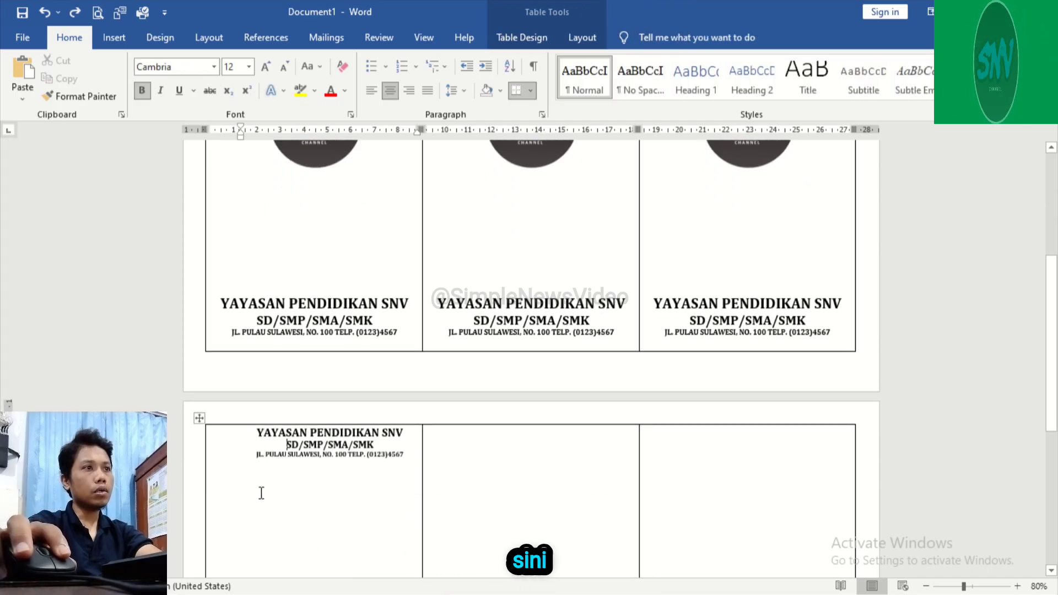
pyautogui.hotkey('ctrl', 'v')
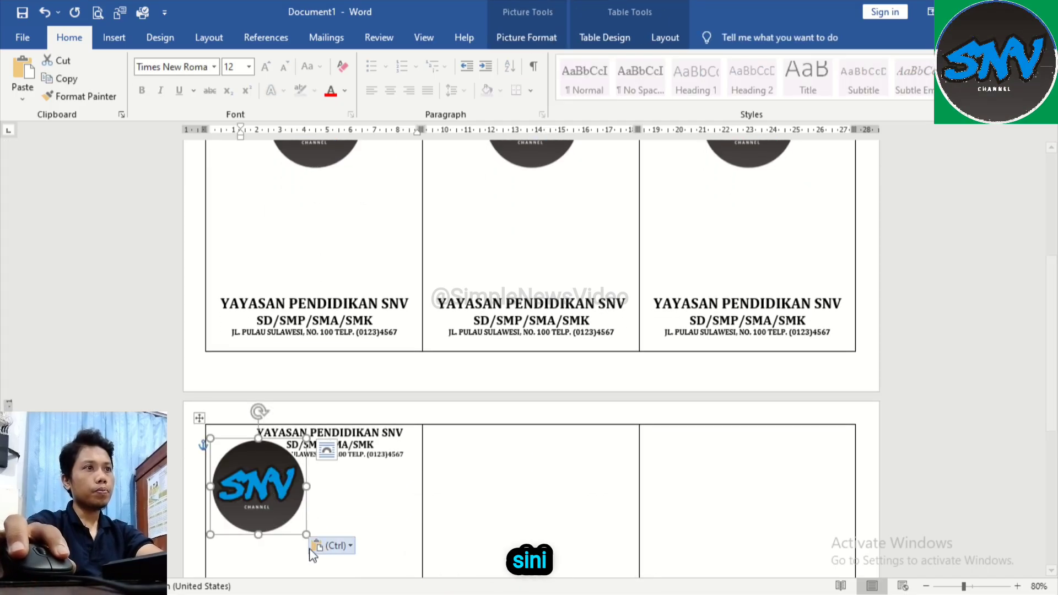
# Step: Shrink the pasted logo to about 1.3 cm, matching the header text's height, and nudge it into place beside the text
pyautogui.moveTo(305, 535); pyautogui.dragTo(229, 448)
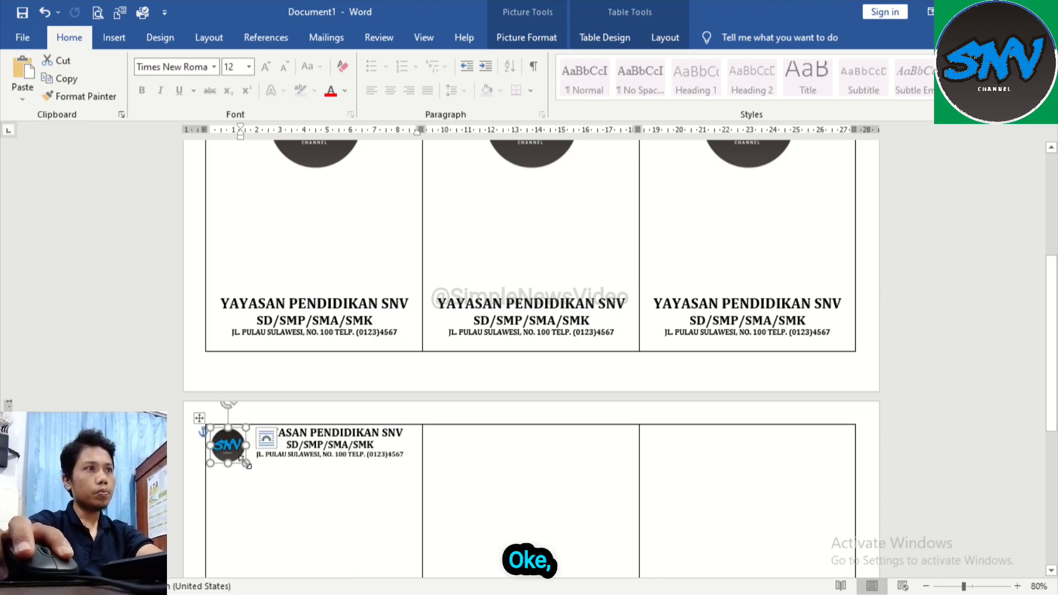
pyautogui.moveTo(245, 463); pyautogui.dragTo(244, 457)
pyautogui.scroll(7, 245, 457)
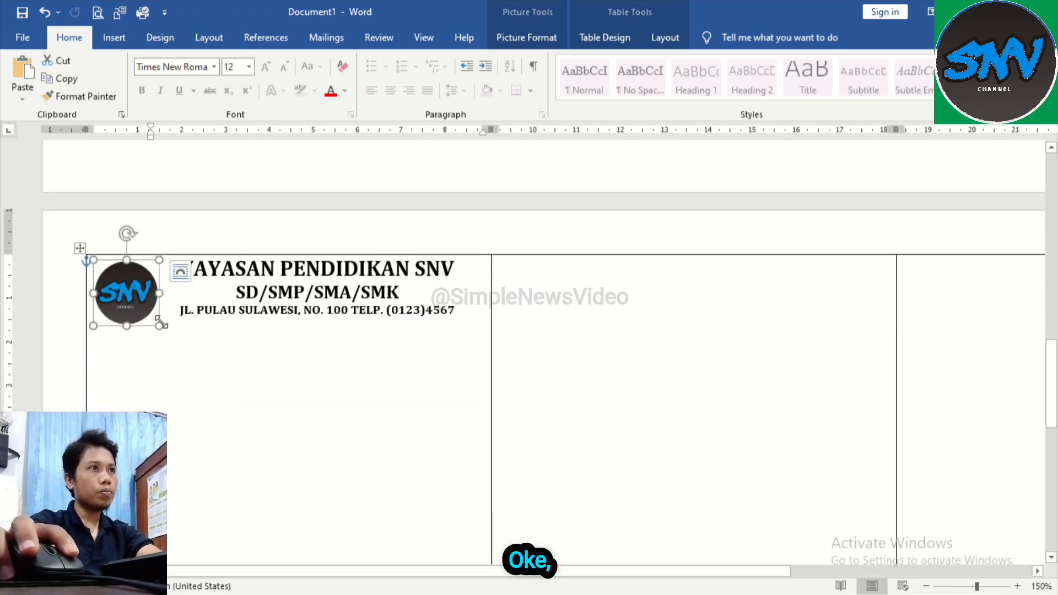
pyautogui.moveTo(160, 323); pyautogui.dragTo(151, 318)
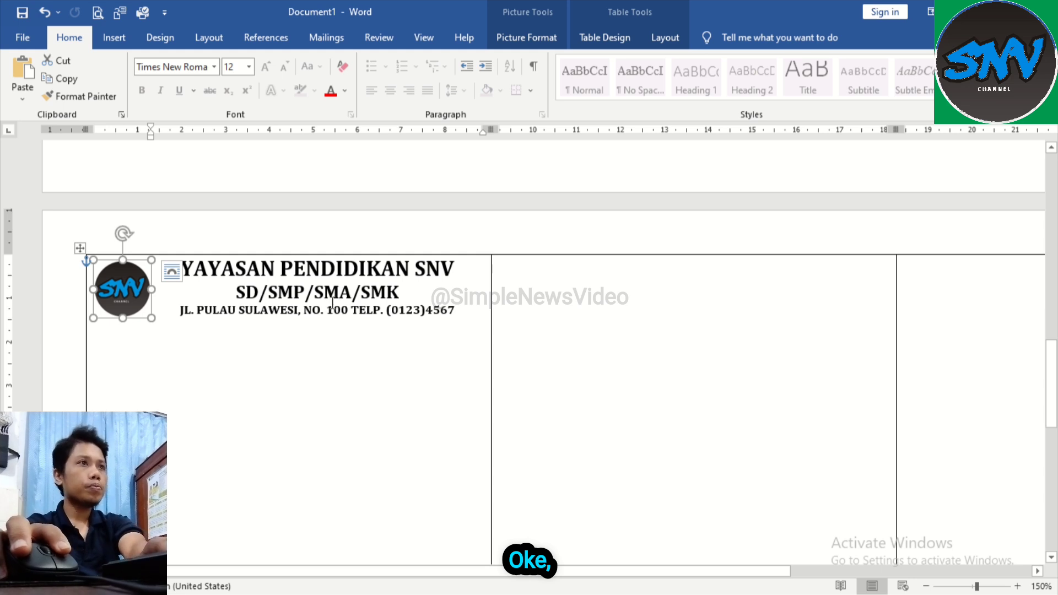
pyautogui.press('Right')
pyautogui.press('Right')
pyautogui.press('Up')
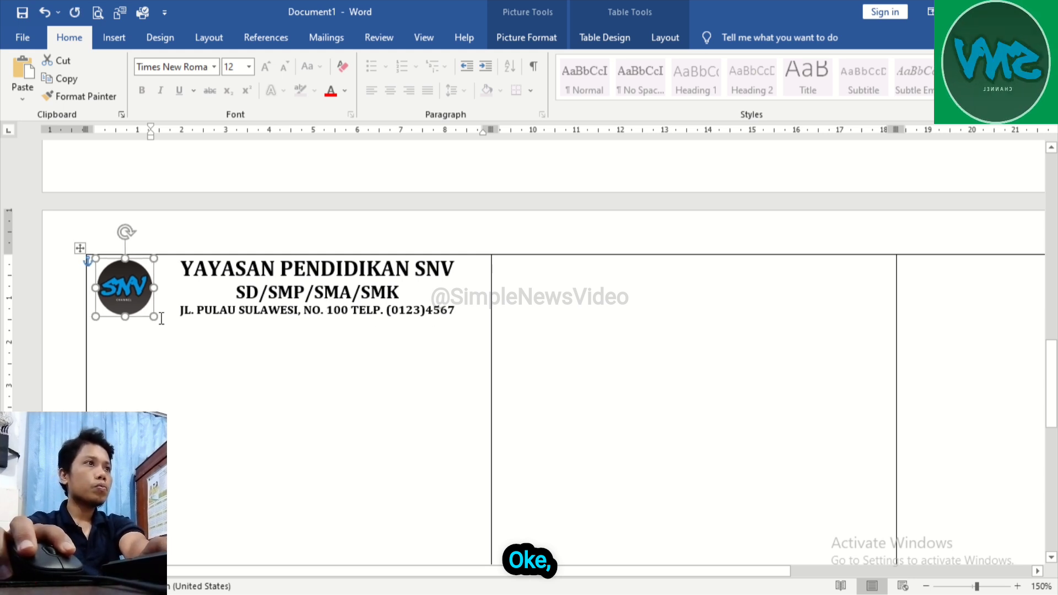
pyautogui.click(255, 304)
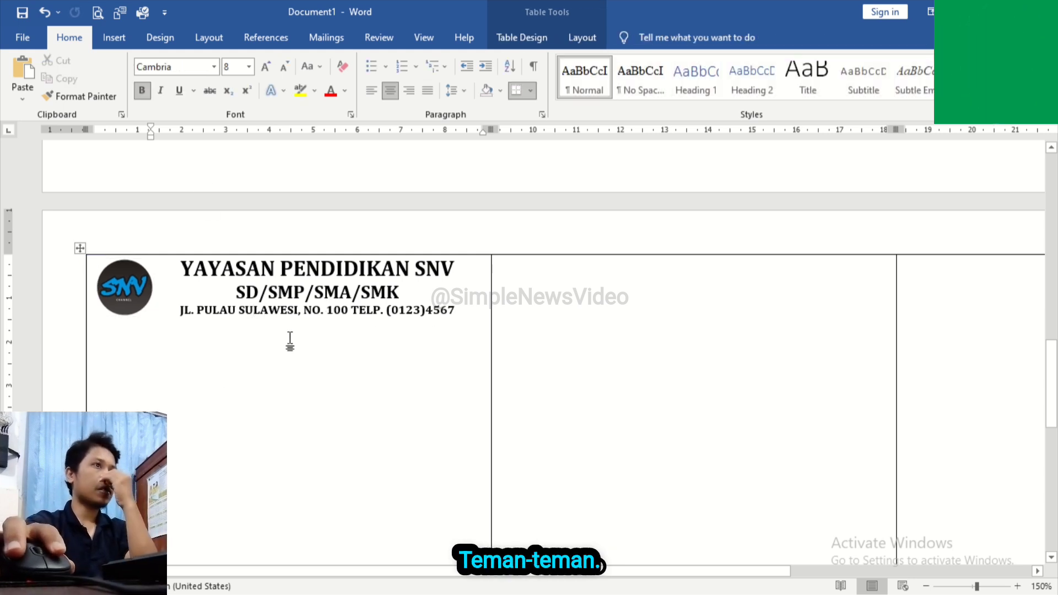
# Step: Draw a horizontal line 9.19 cm long beneath the header's address line, spanning the first cell's full width
pyautogui.scroll(3, 290, 341)
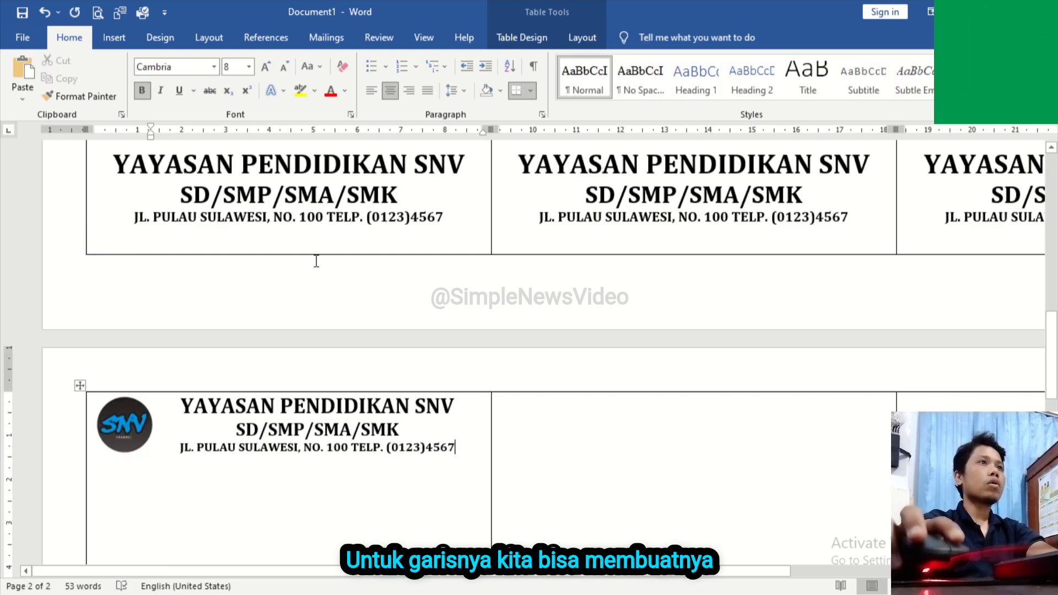
pyautogui.click(121, 40)
pyautogui.click(160, 38)
pyautogui.click(114, 38)
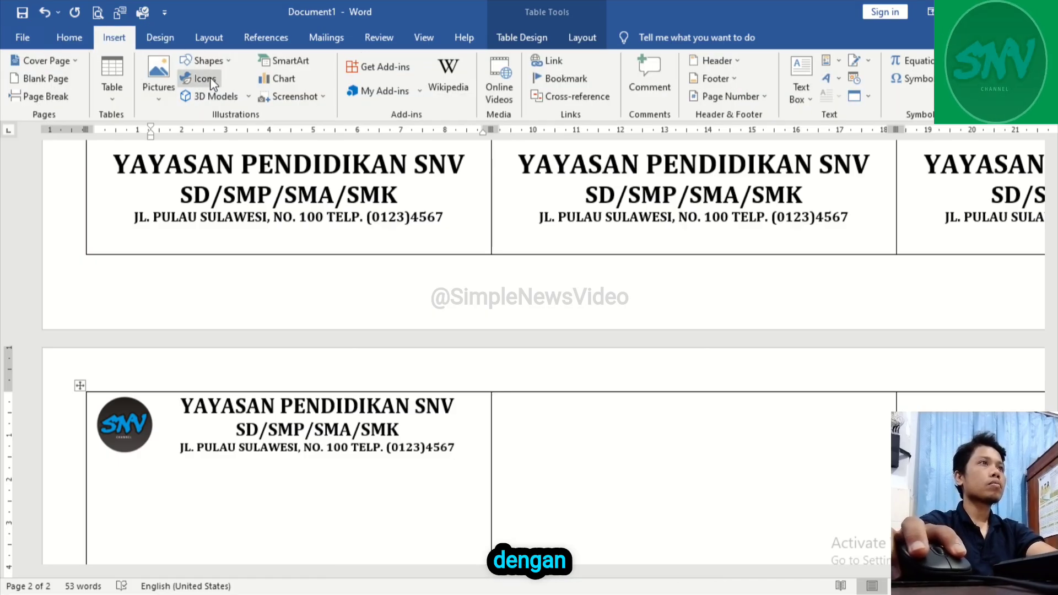
pyautogui.click(205, 61)
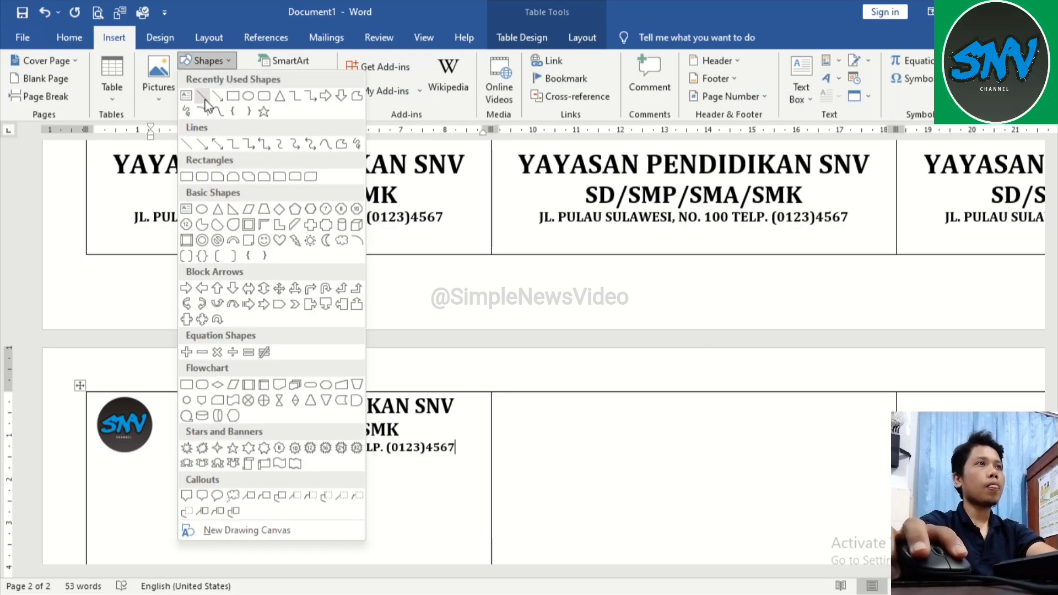
pyautogui.click(203, 98)
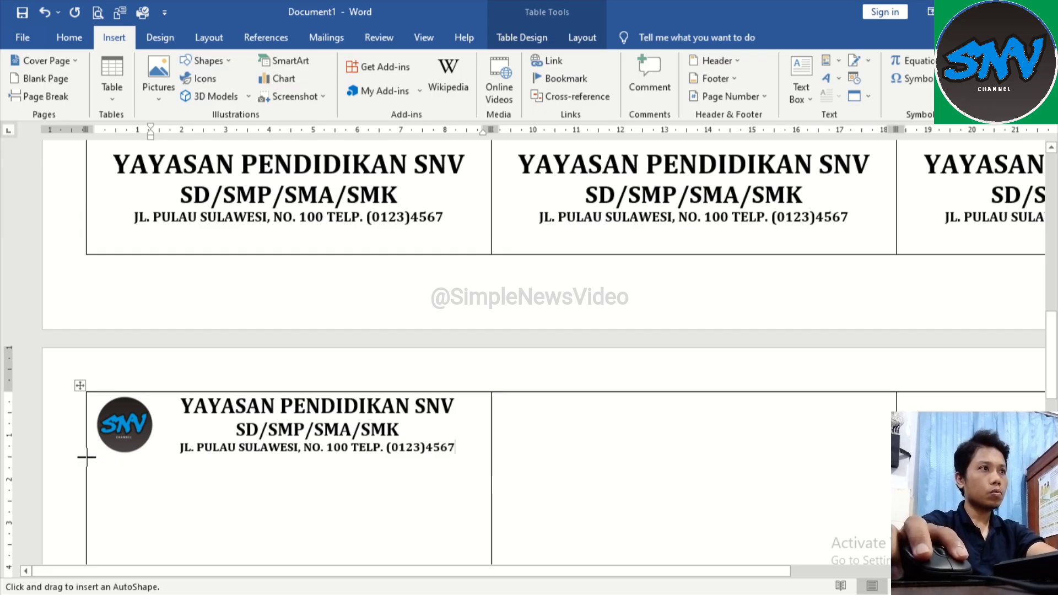
pyautogui.moveTo(87, 456); pyautogui.dragTo(490, 459)
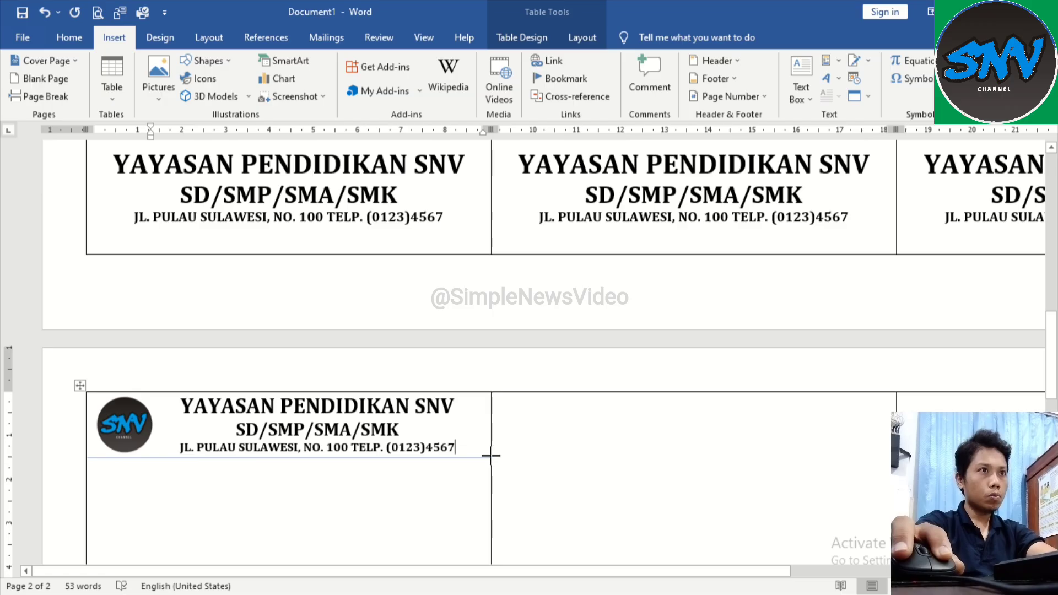
pyautogui.moveTo(490, 456); pyautogui.dragTo(490, 458)
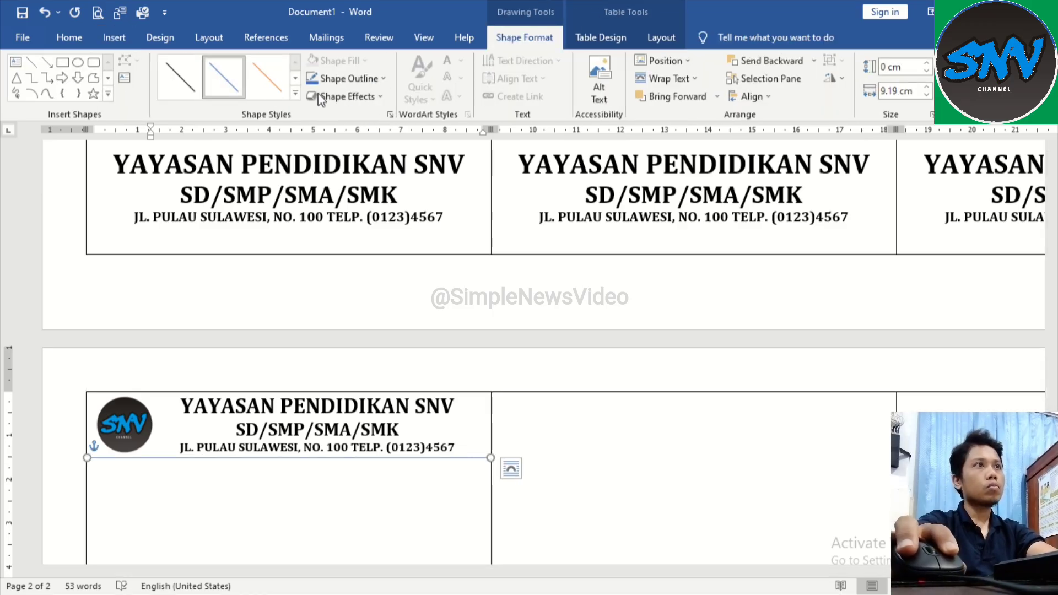
# Step: Format the line beneath the header with a 2¼ pt weight and a black outline
pyautogui.click(297, 80)
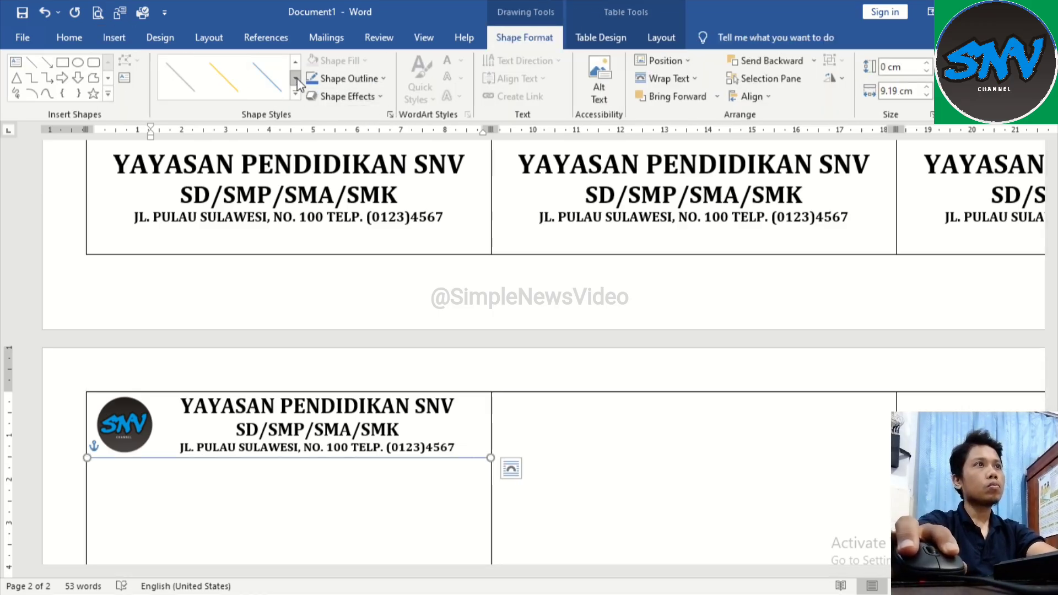
pyautogui.click(382, 79)
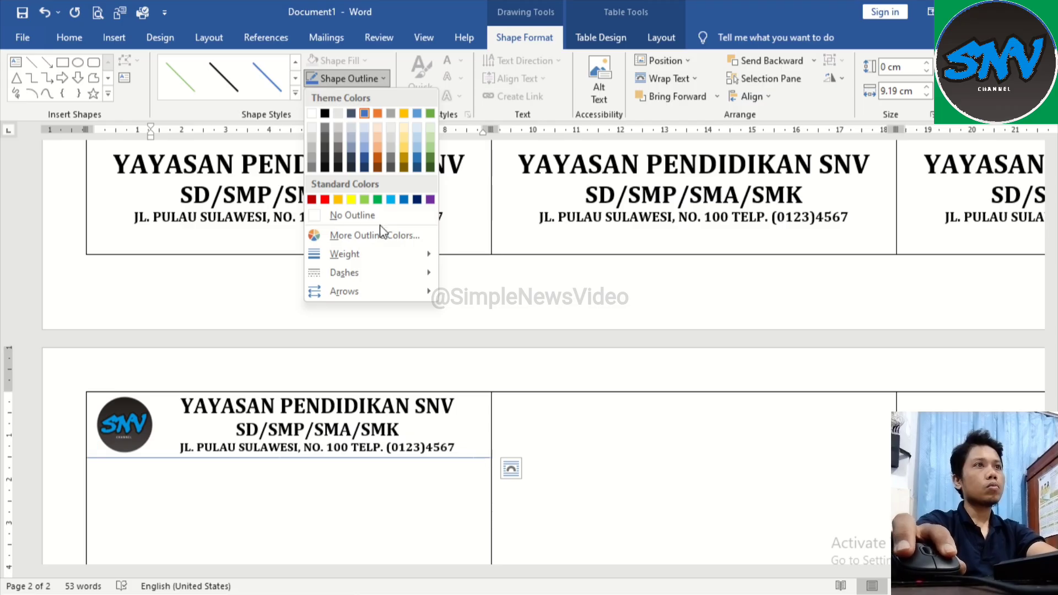
pyautogui.moveTo(384, 258)
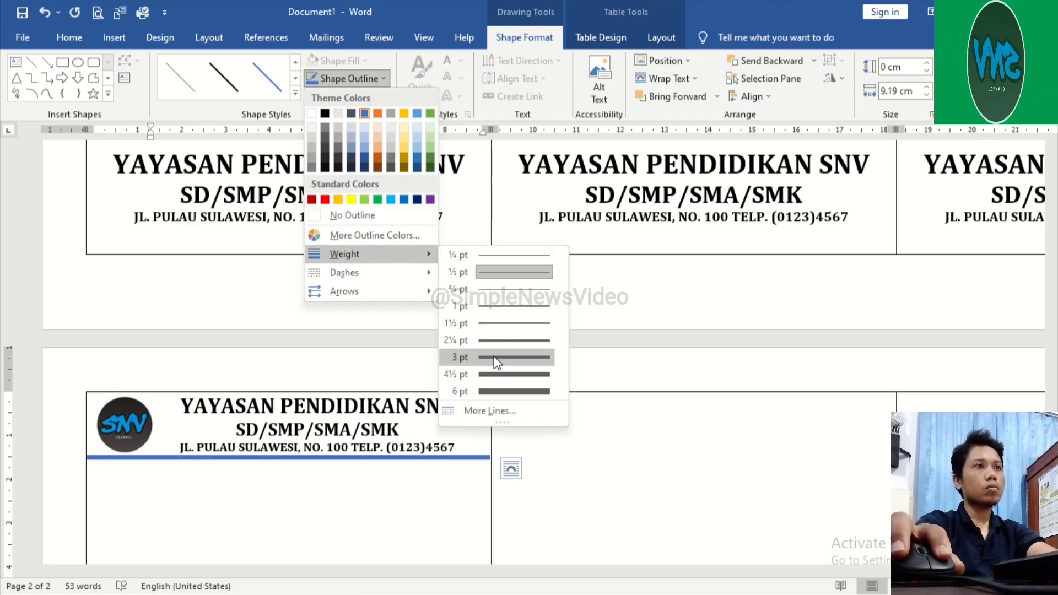
pyautogui.click(496, 342)
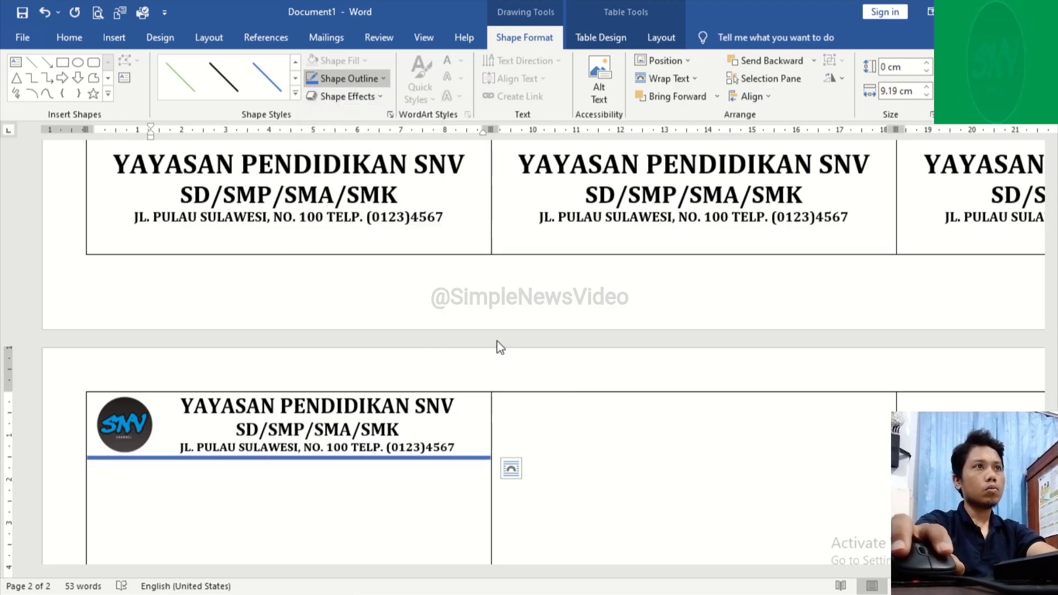
pyautogui.click(387, 79)
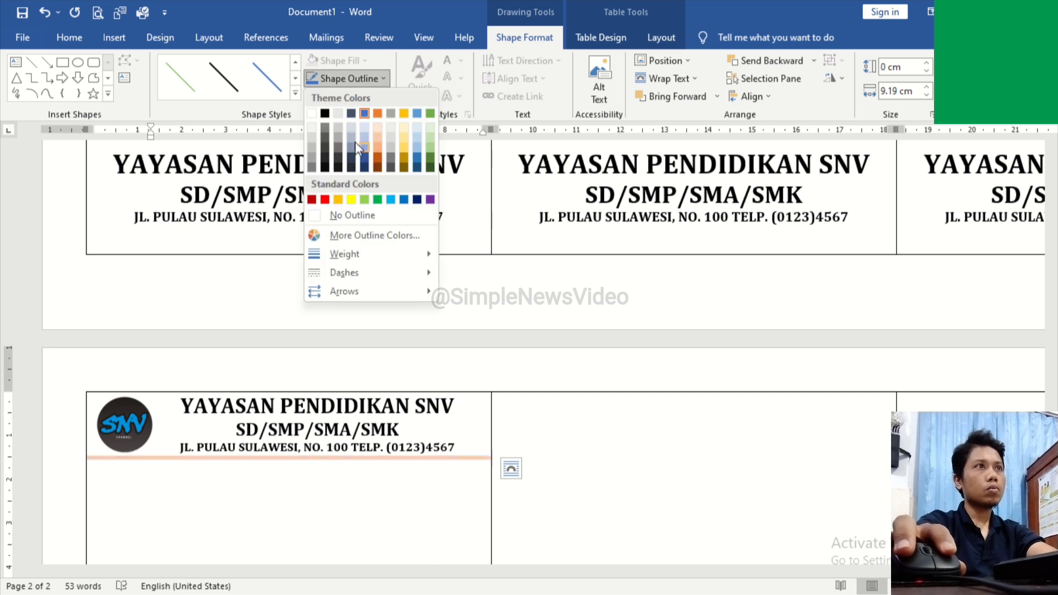
pyautogui.click(332, 112)
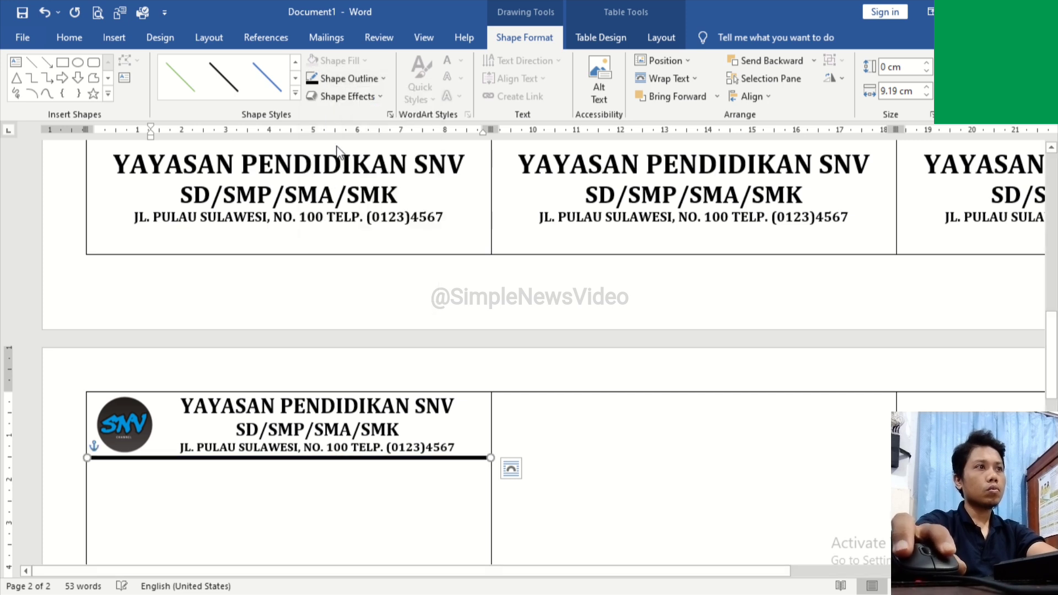
# Step: Reduce the outline weight of the divider line beneath the header
pyautogui.click(380, 79)
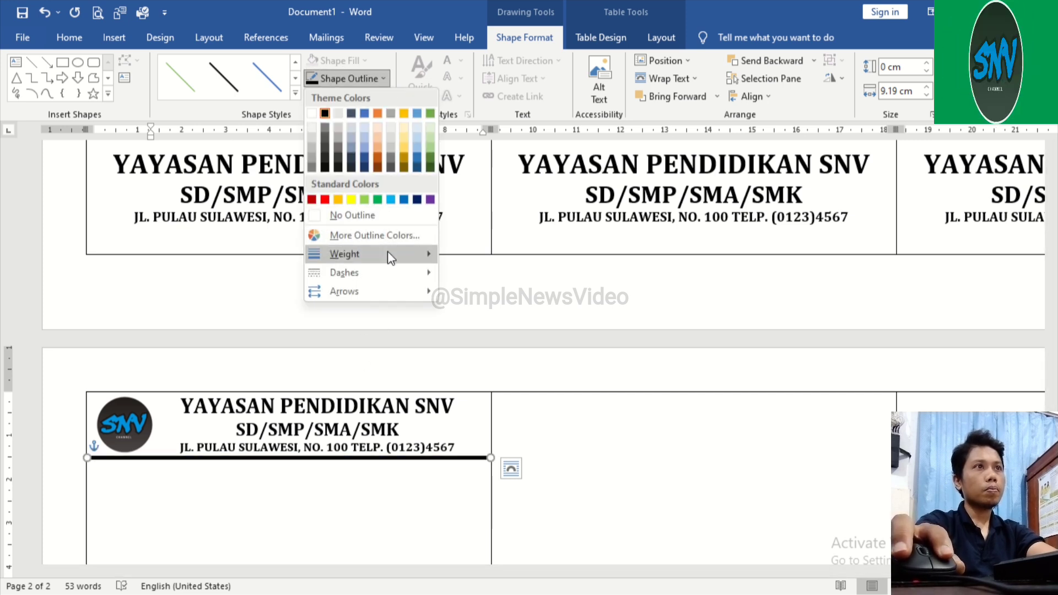
pyautogui.moveTo(390, 253)
pyautogui.click(497, 322)
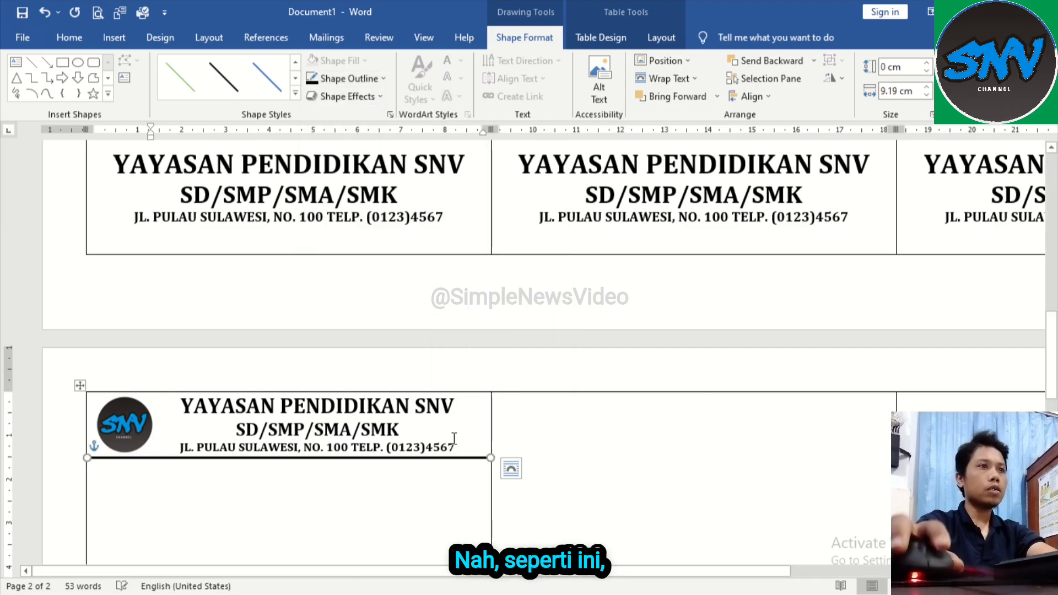
pyautogui.click(421, 504)
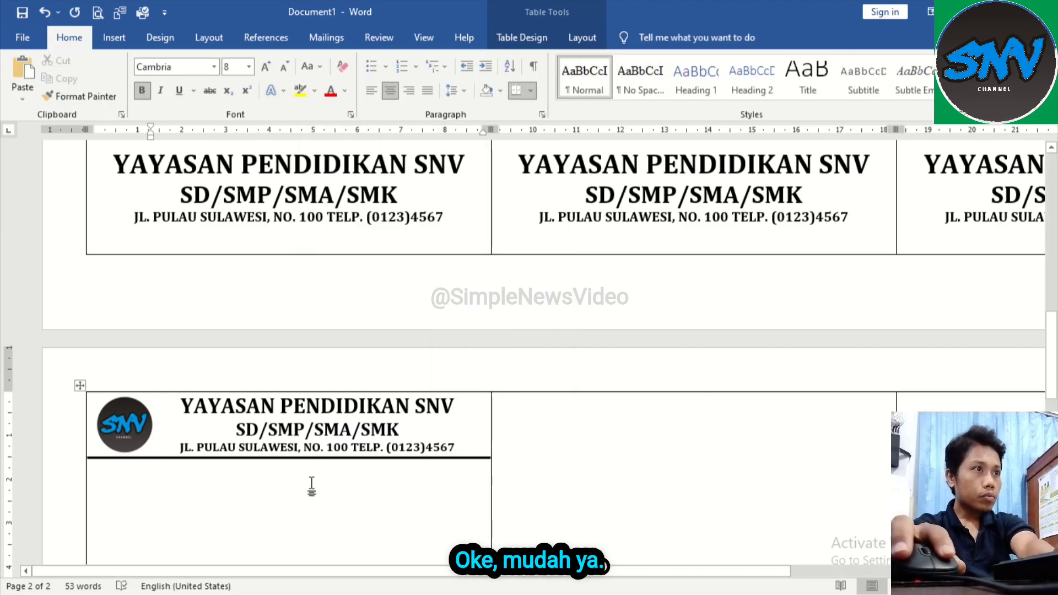
# Step: Enter the centred title "KARTU IURAN SPP" below the divider line in the second page's first cell
pyautogui.scroll(-1, 400, 395)
pyautogui.click(364, 460)
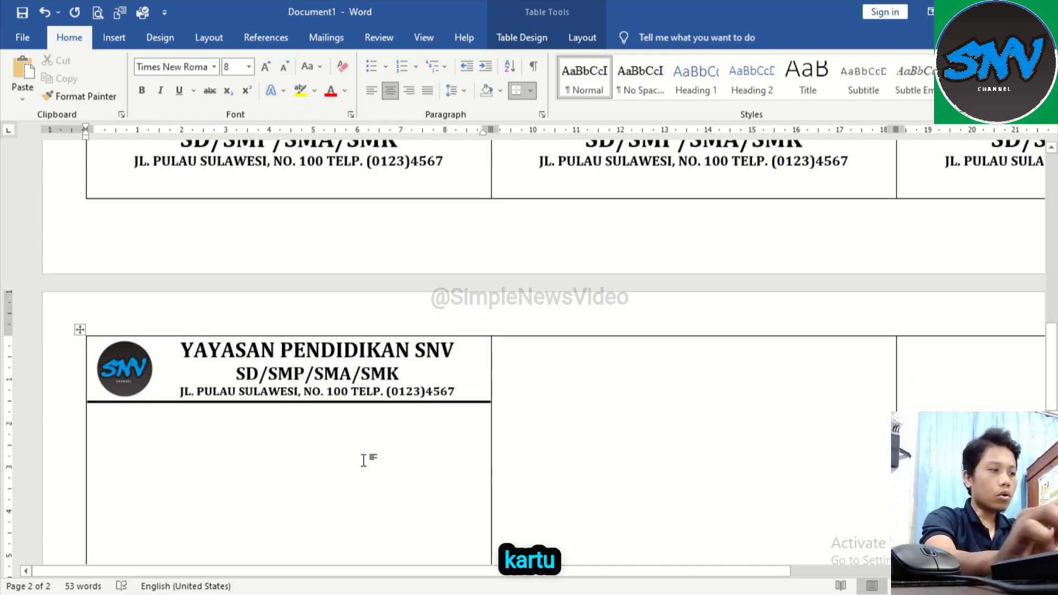
pyautogui.write('kart')
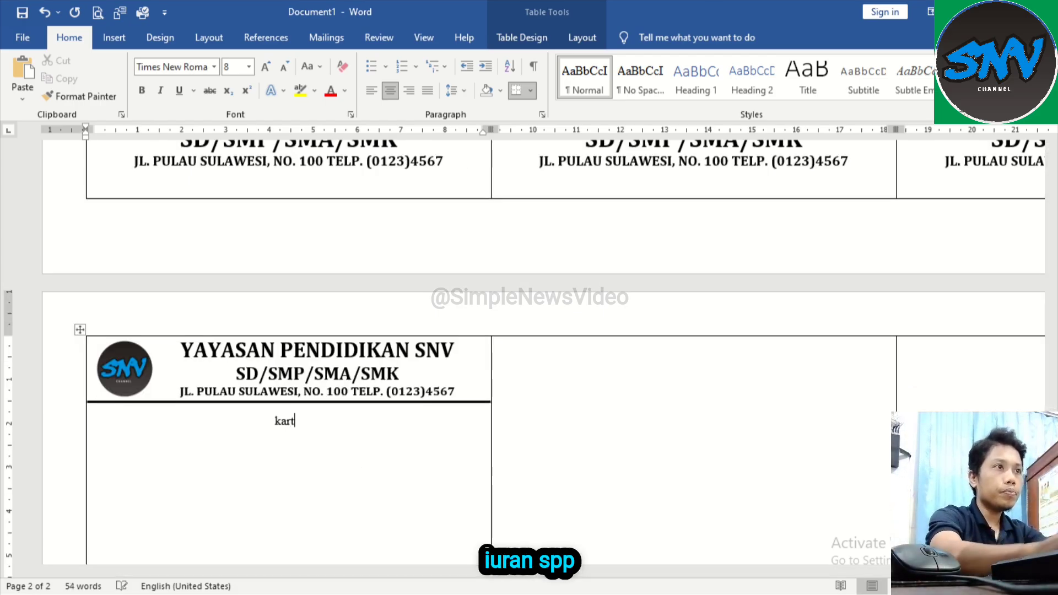
pyautogui.write('KA')
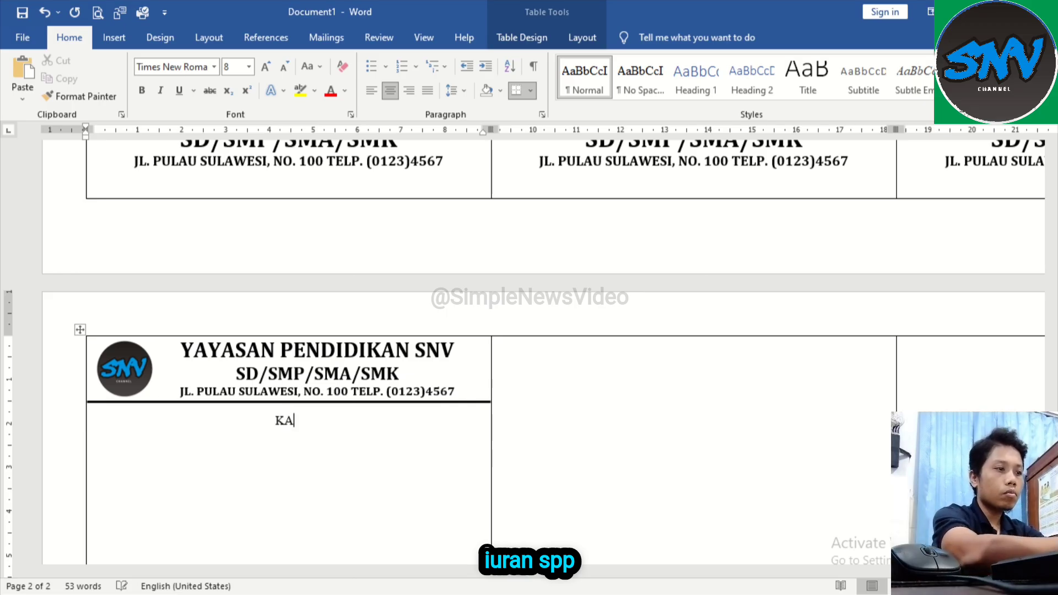
pyautogui.write('RTU IURAN SPP')
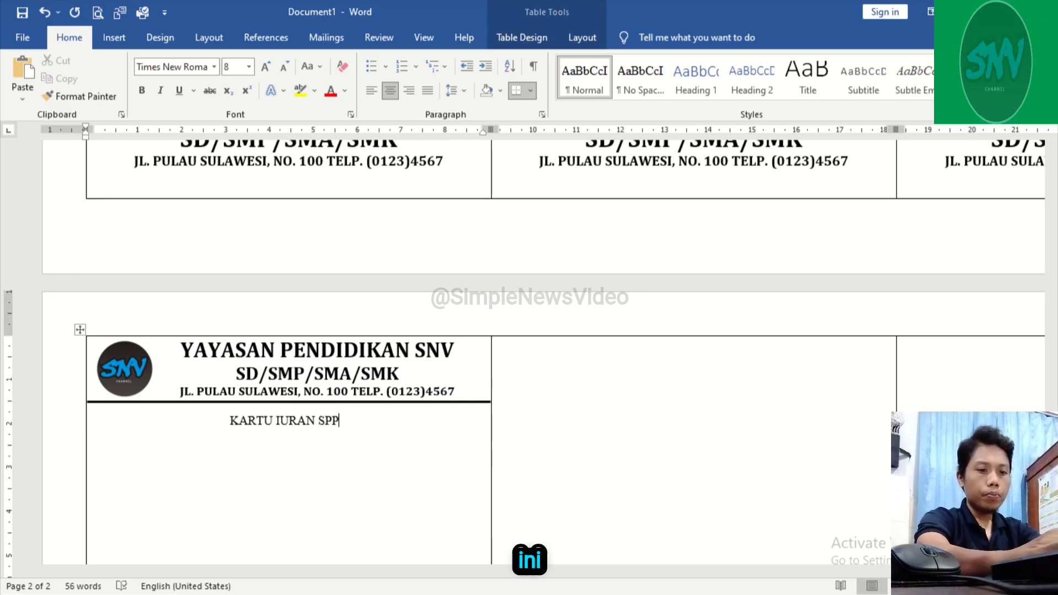
pyautogui.press('Return')
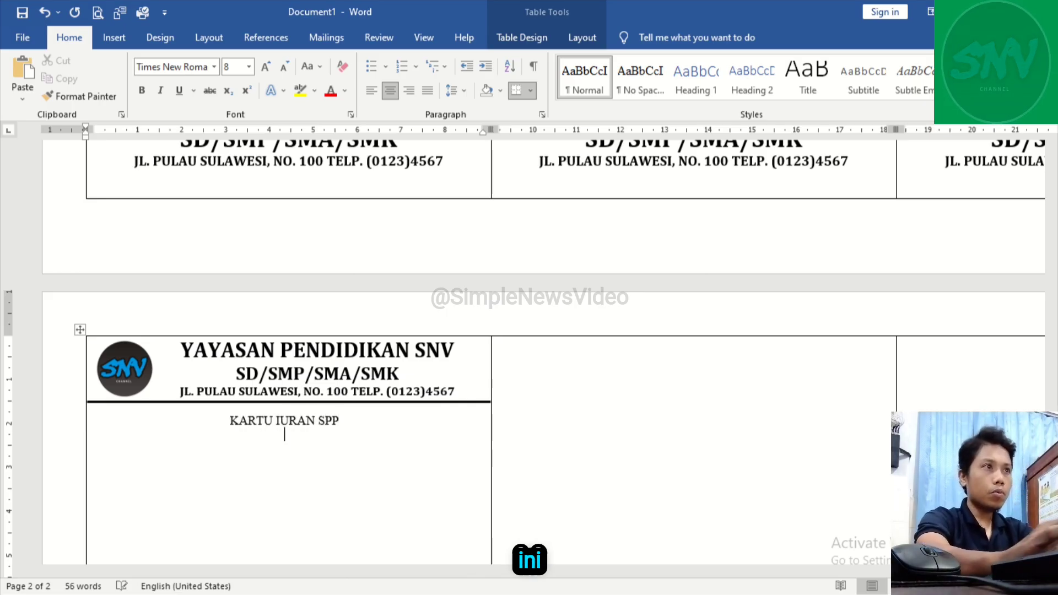
# Step: Add the second title line "TAHUN AJARAN 20…/20…" beneath "KARTU IURAN SPP"
pyautogui.write('TA')
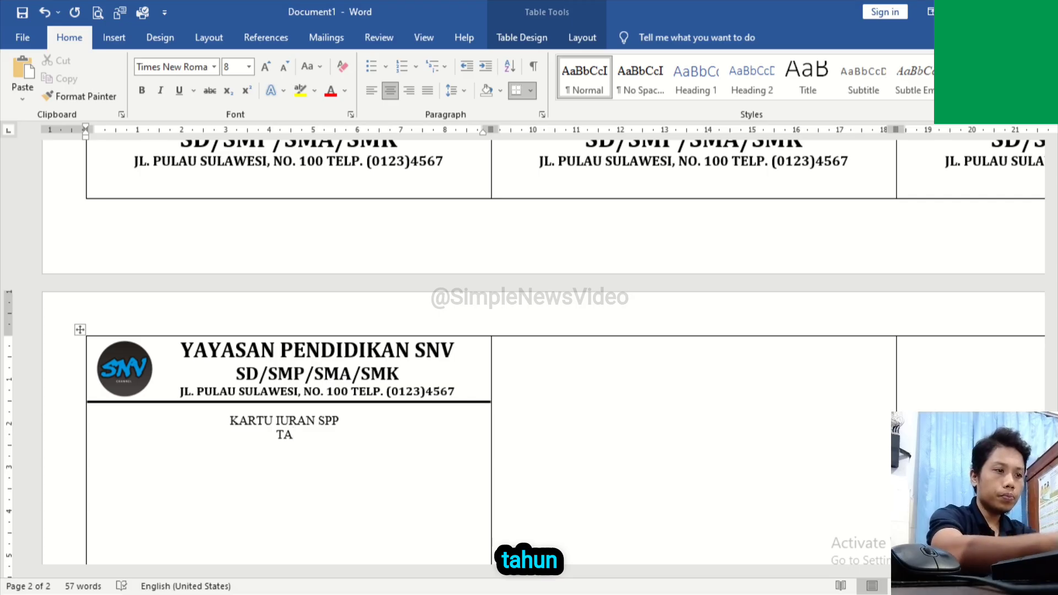
pyautogui.write('HUN')
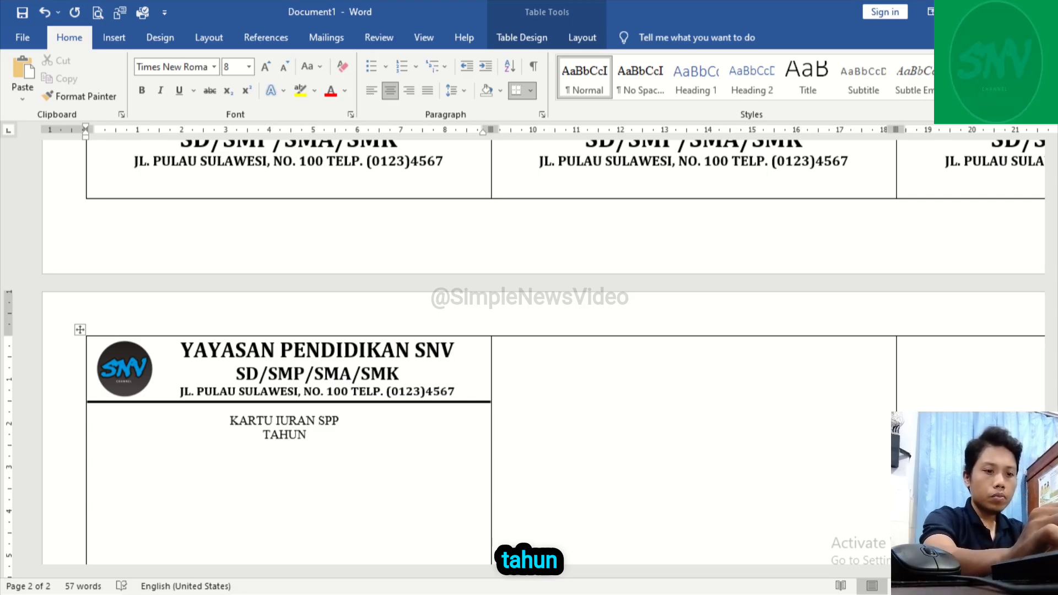
pyautogui.write(' AJARA')
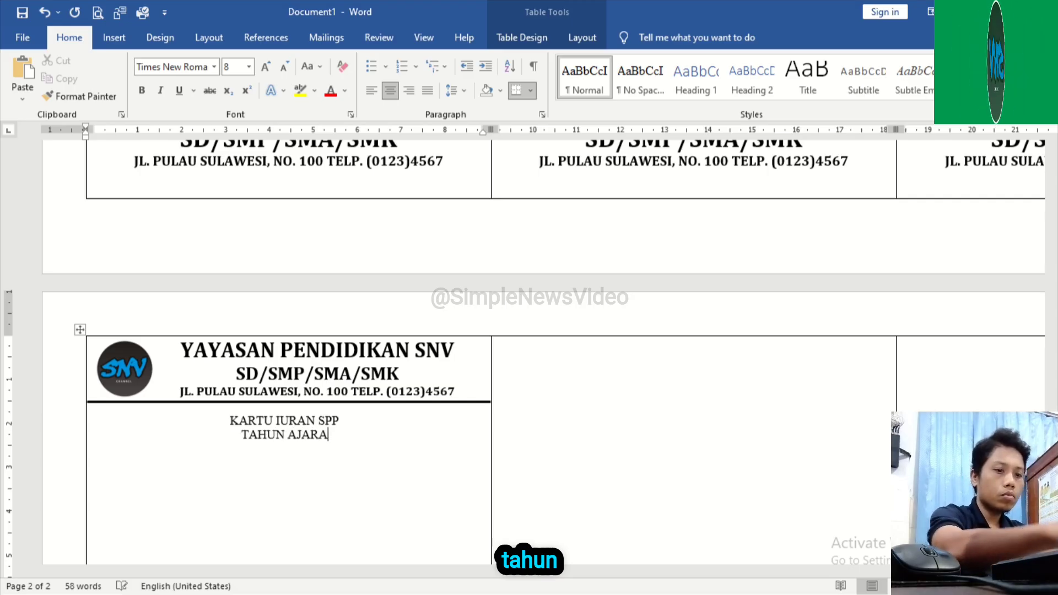
pyautogui.write('N 20')
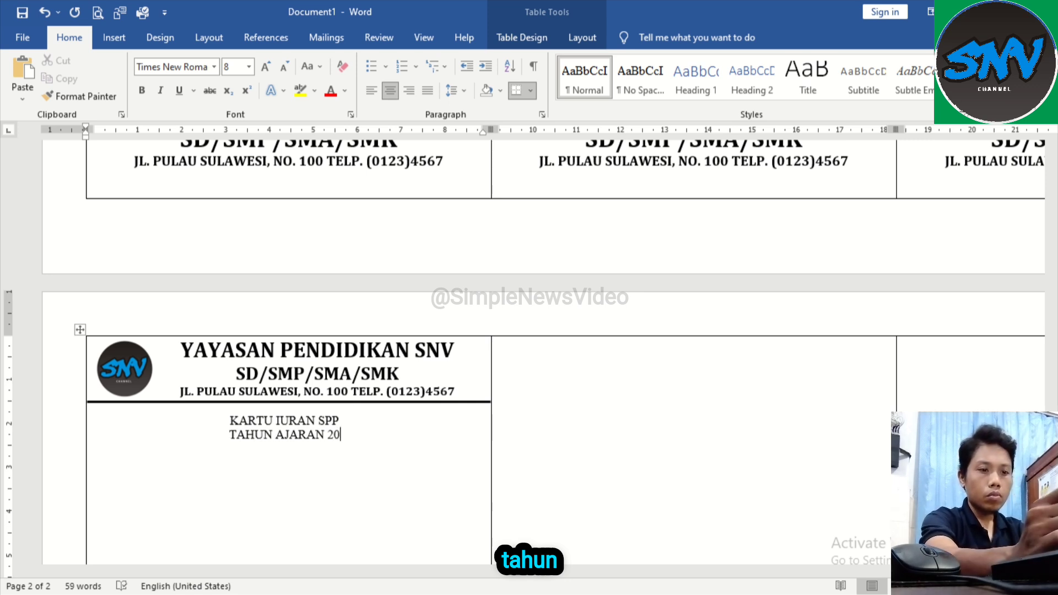
pyautogui.write('...')
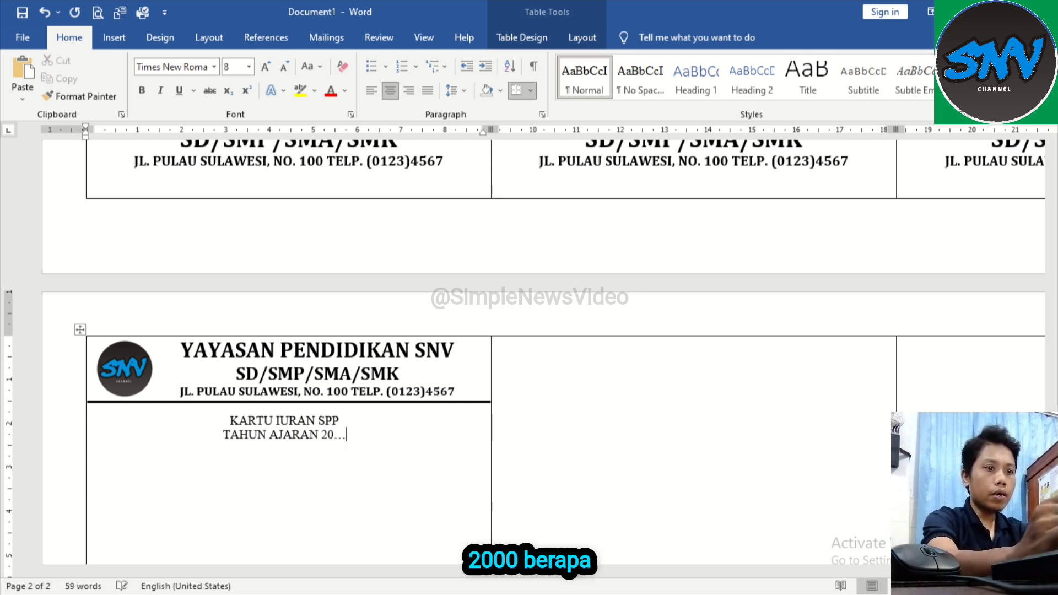
pyautogui.write('/')
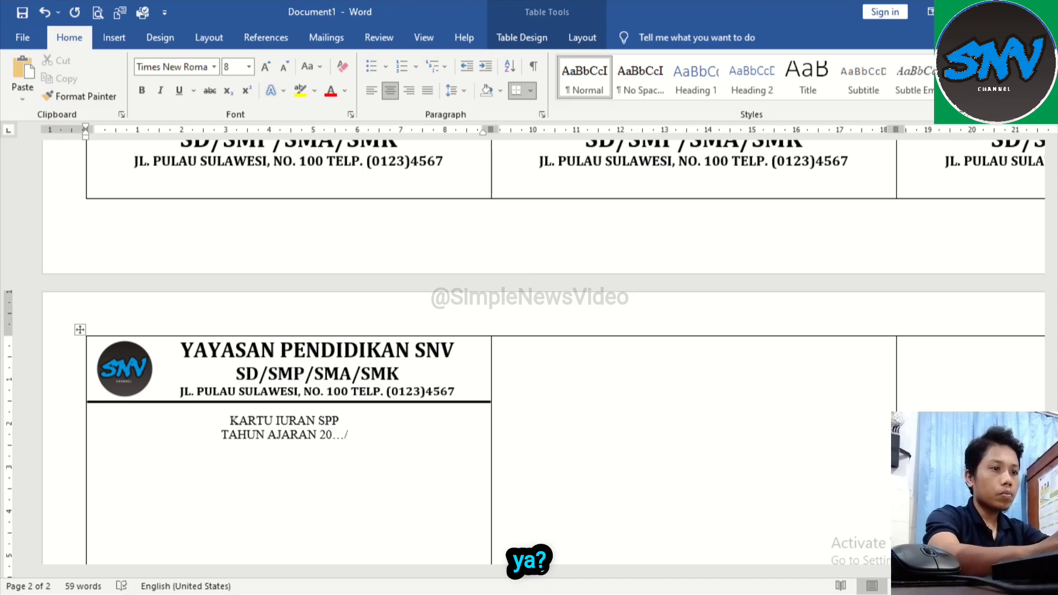
pyautogui.write('20...')
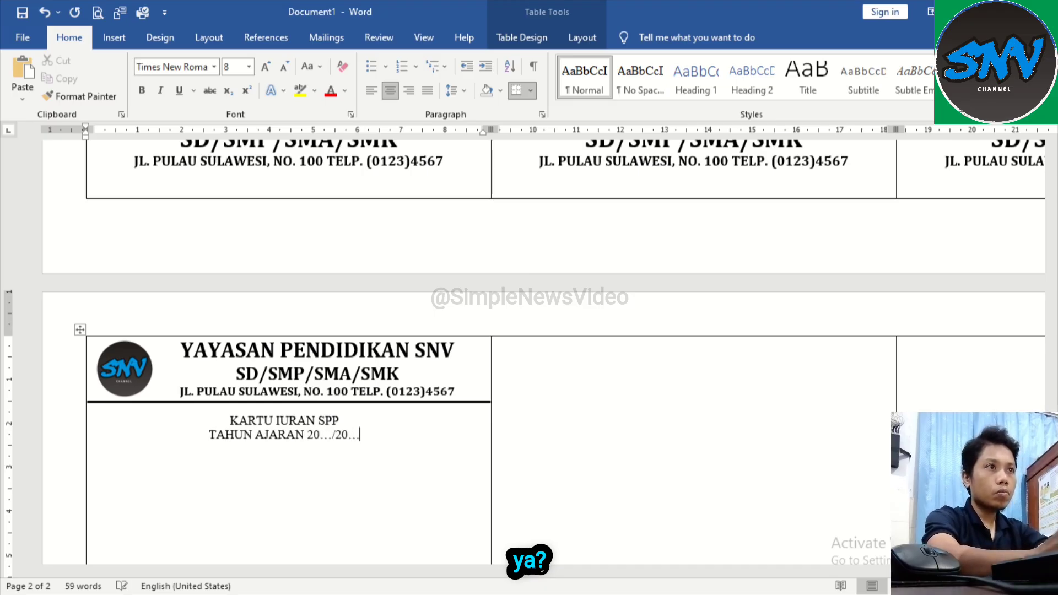
# Step: Make both title lines, "KARTU IURAN SPP" and "TAHUN AJARAN 20…/20…", bold and set their font to Cambria
pyautogui.moveTo(230, 417); pyautogui.dragTo(360, 437)
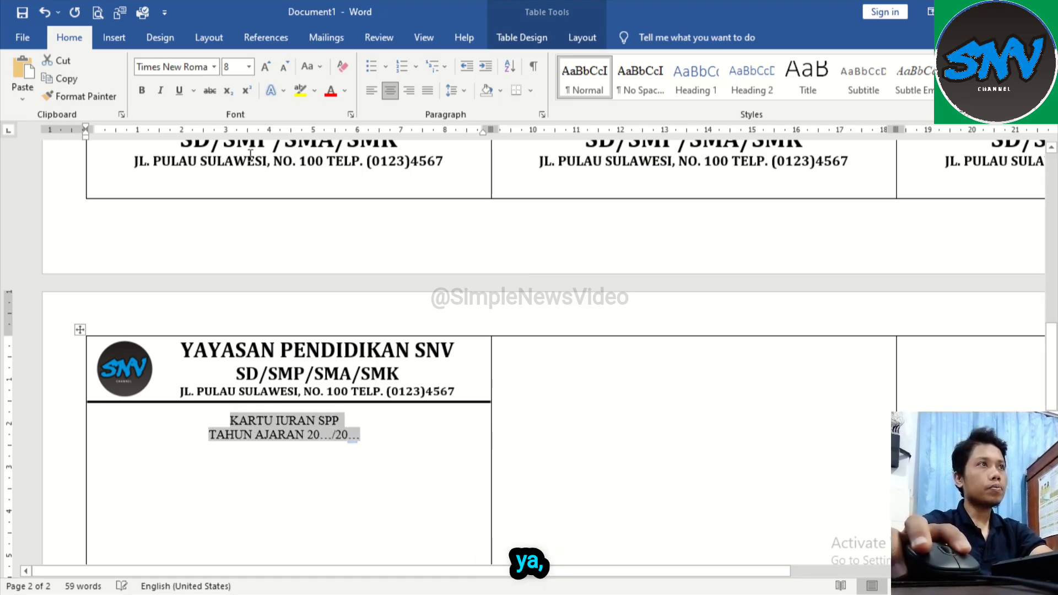
pyautogui.click(141, 90)
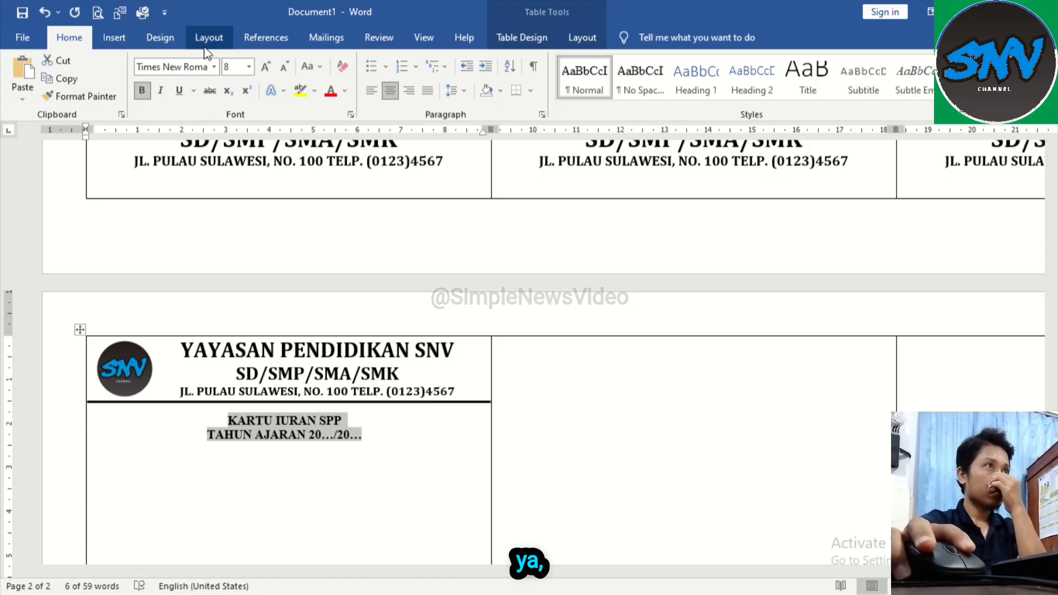
pyautogui.click(214, 67)
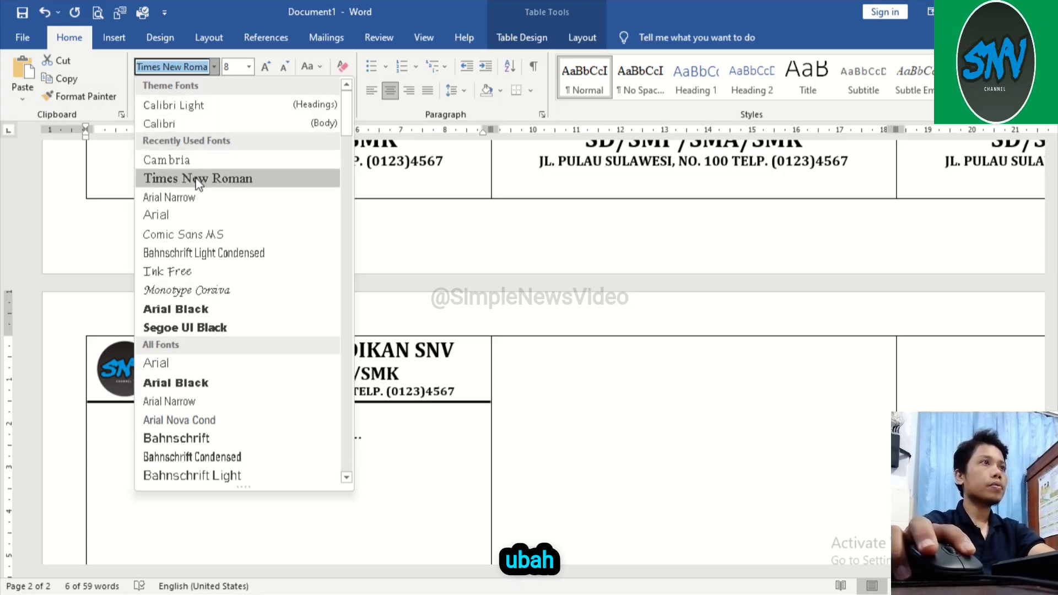
pyautogui.click(197, 158)
pyautogui.click(385, 441)
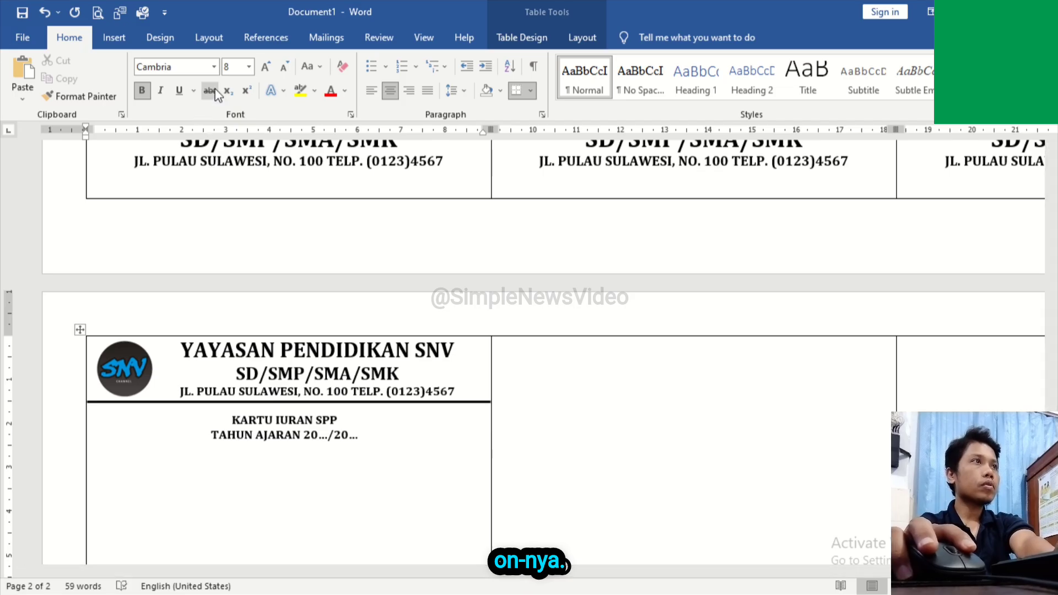
# Step: Add a non-bold, left-aligned "Nama" label below the titles, leaving one blank line between them
pyautogui.click(141, 89)
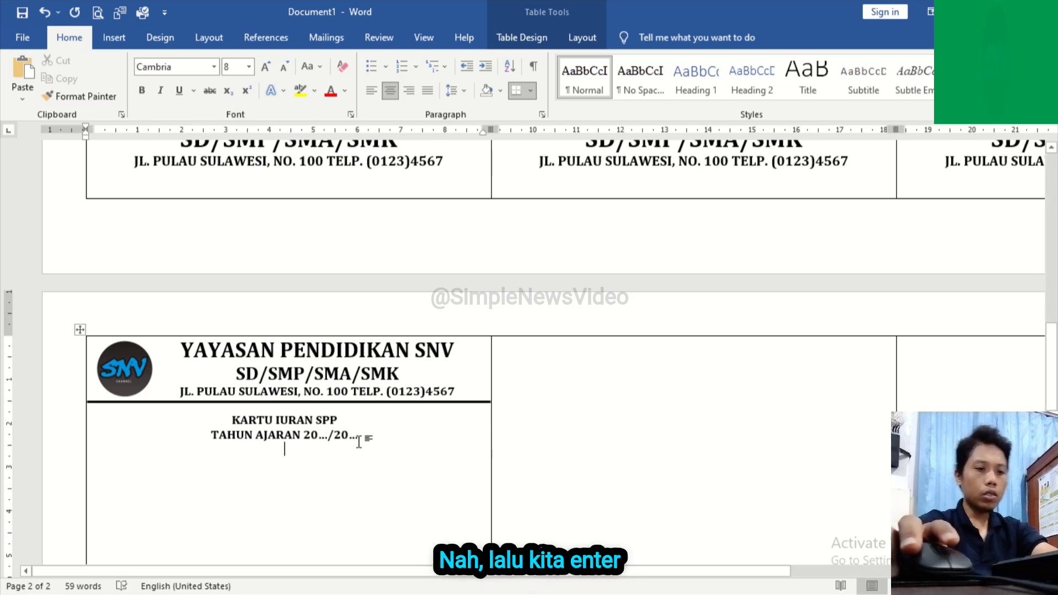
pyautogui.press('Return')
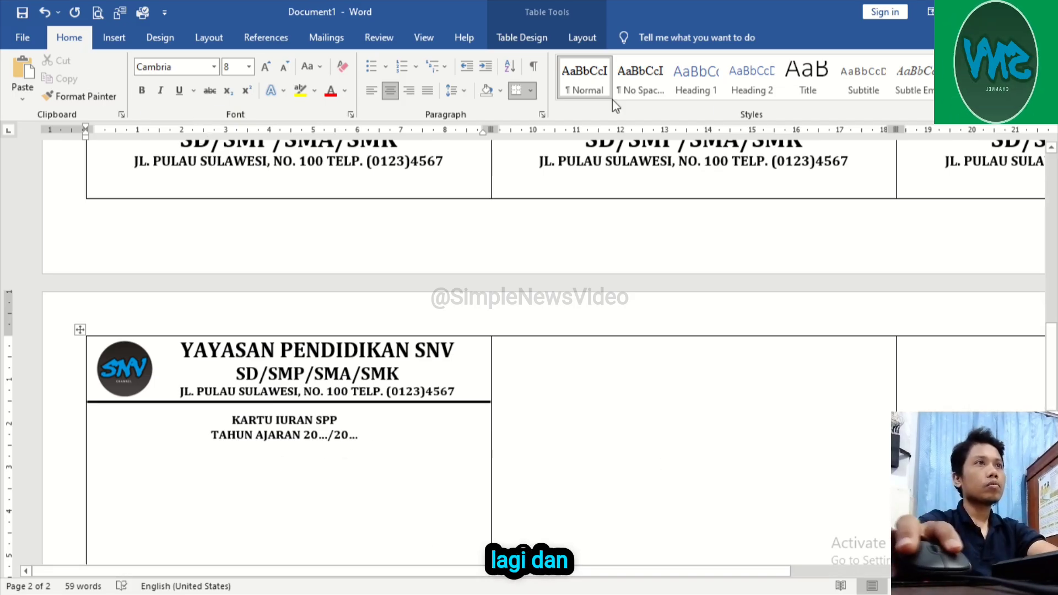
pyautogui.click(378, 94)
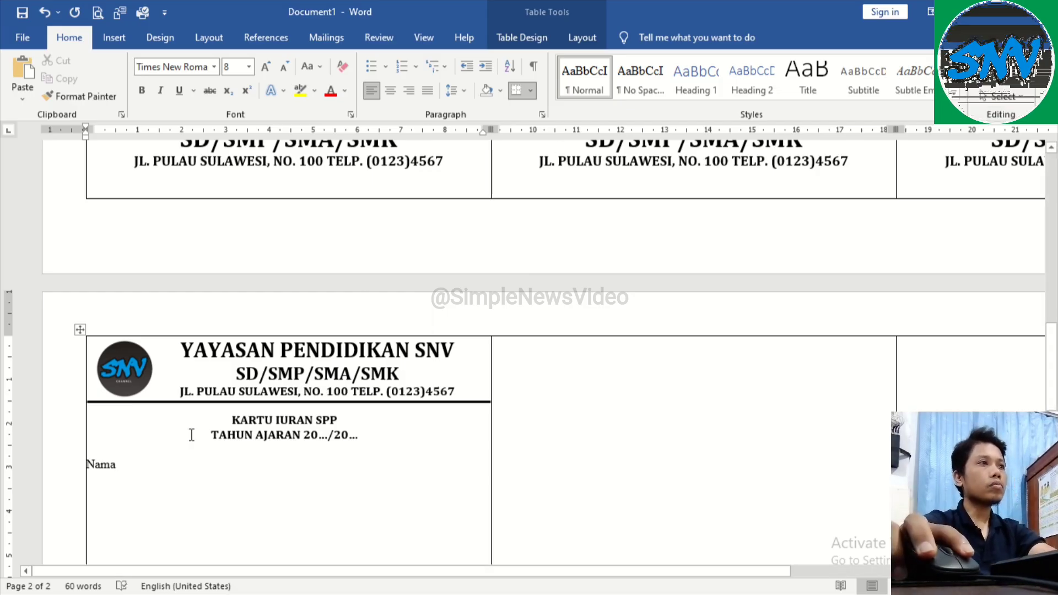
# Step: Set the font of the "Nama" label and the blank line above it to Cambria
pyautogui.doubleClick(214, 463)
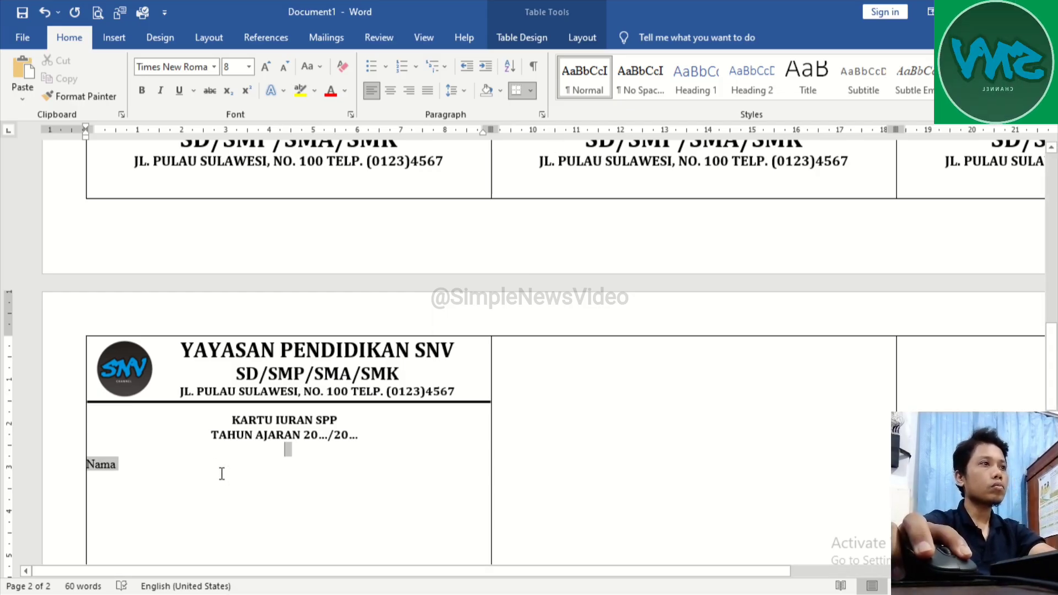
pyautogui.click(214, 66)
pyautogui.click(190, 160)
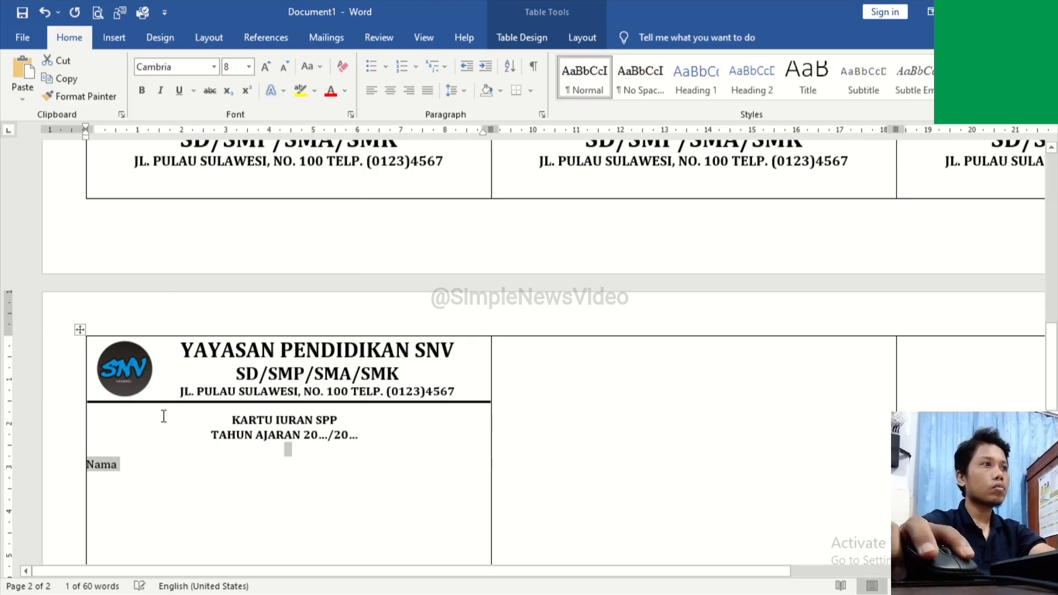
pyautogui.click(153, 468)
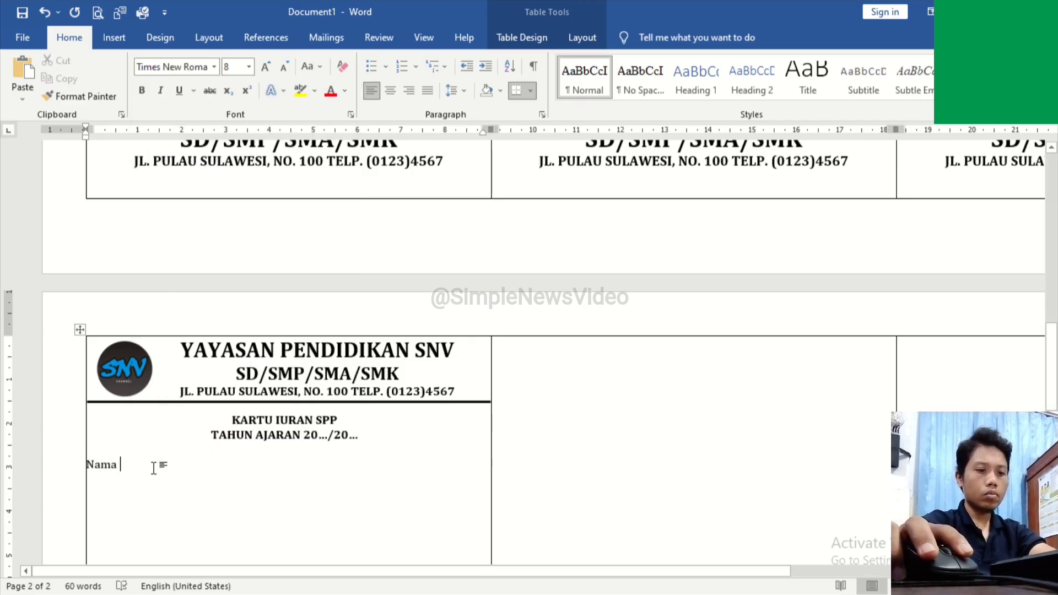
# Step: Remove the trailing space after "Nama" and add the labels "No. Induk" and "Kelas" on separate lines below
pyautogui.press('BackSpace')
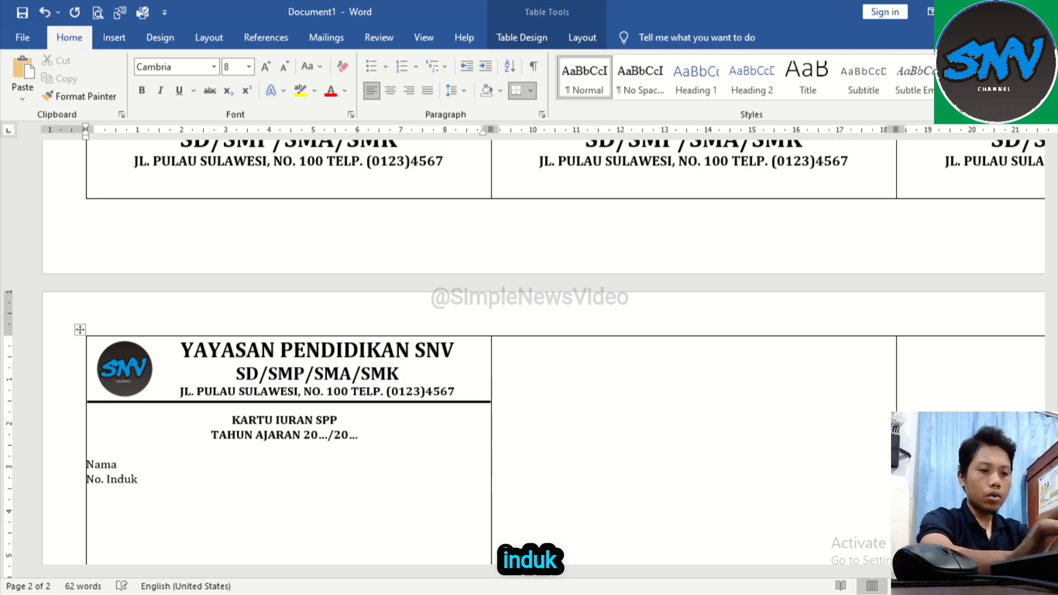
pyautogui.press('Return')
pyautogui.write('Kelas')
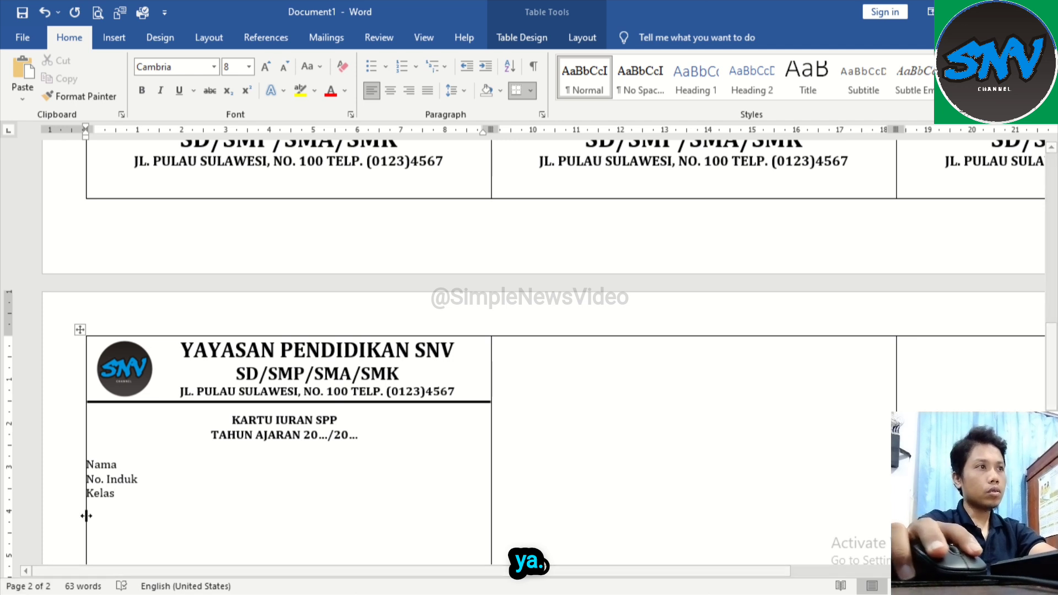
# Step: Set the line spacing of the "Nama", "No. Induk" and "Kelas" lines to 1.5
pyautogui.click(67, 496)
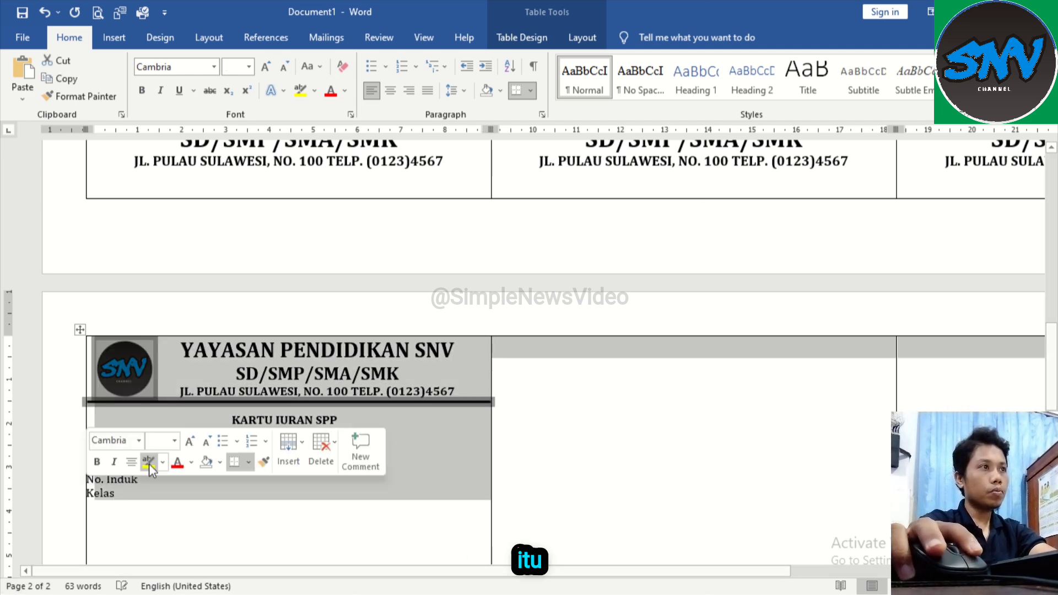
pyautogui.moveTo(117, 492); pyautogui.dragTo(92, 467)
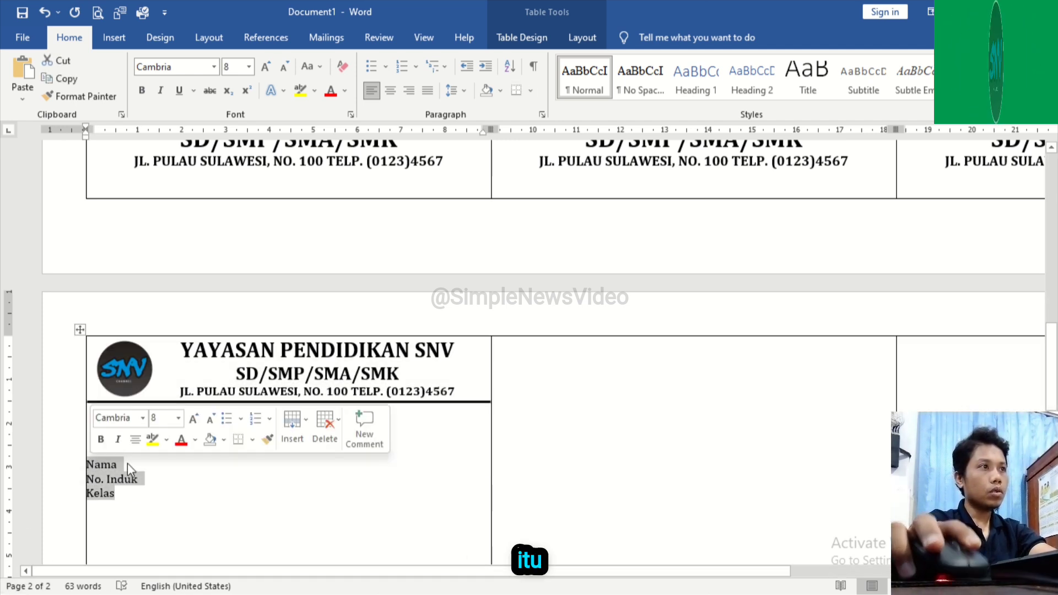
pyautogui.click(453, 91)
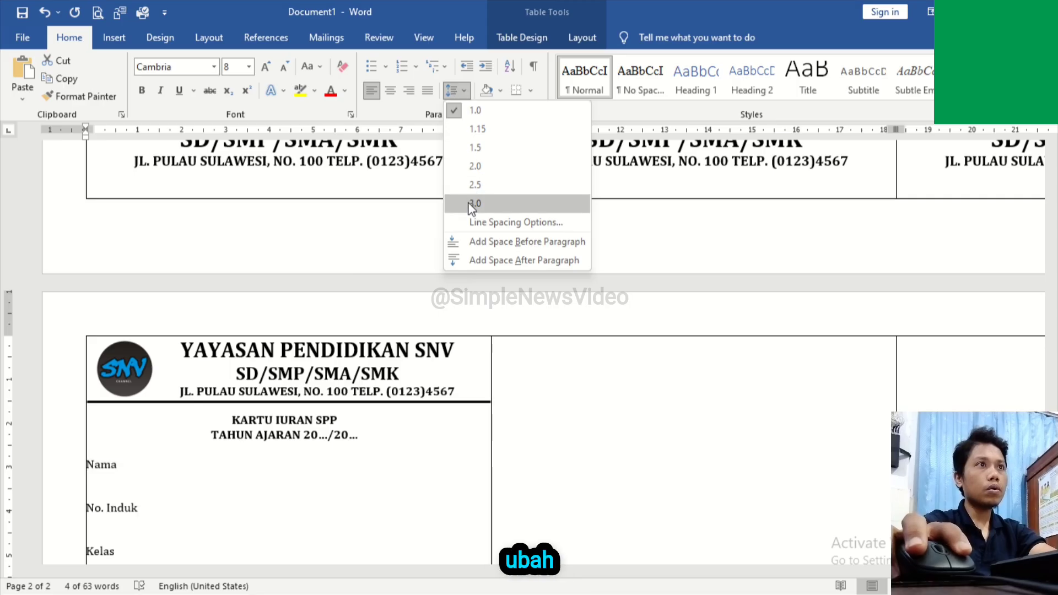
pyautogui.click(488, 148)
pyautogui.scroll(-1, 201, 501)
pyautogui.click(146, 410)
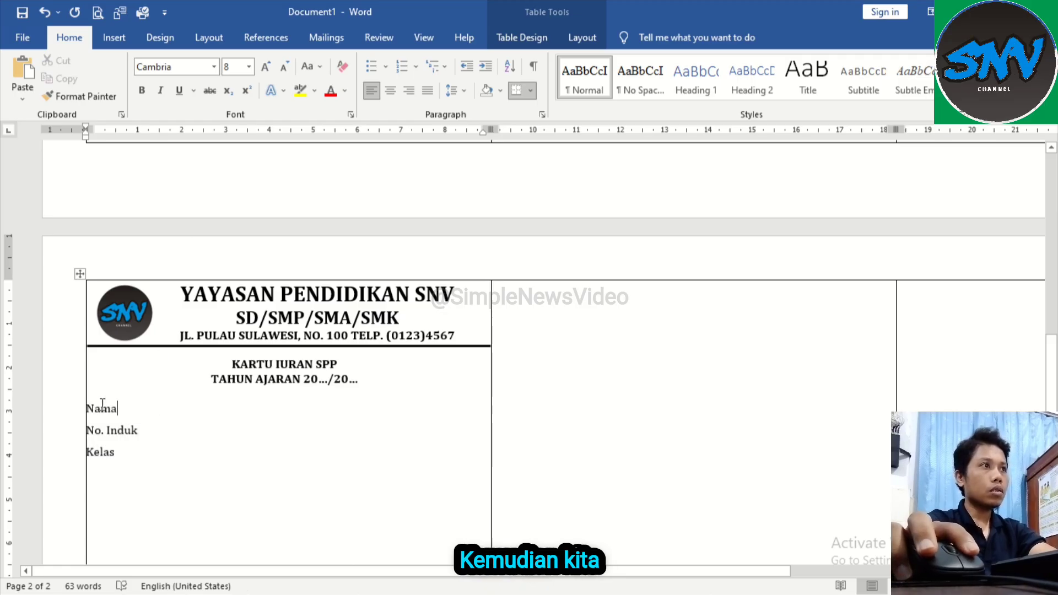
# Step: Indent the "Nama", "No. Induk" and "Kelas" lines slightly from the cell border and add a left tab stop at about 1.6 cm
pyautogui.moveTo(132, 439); pyautogui.dragTo(87, 409)
pyautogui.click(110, 440)
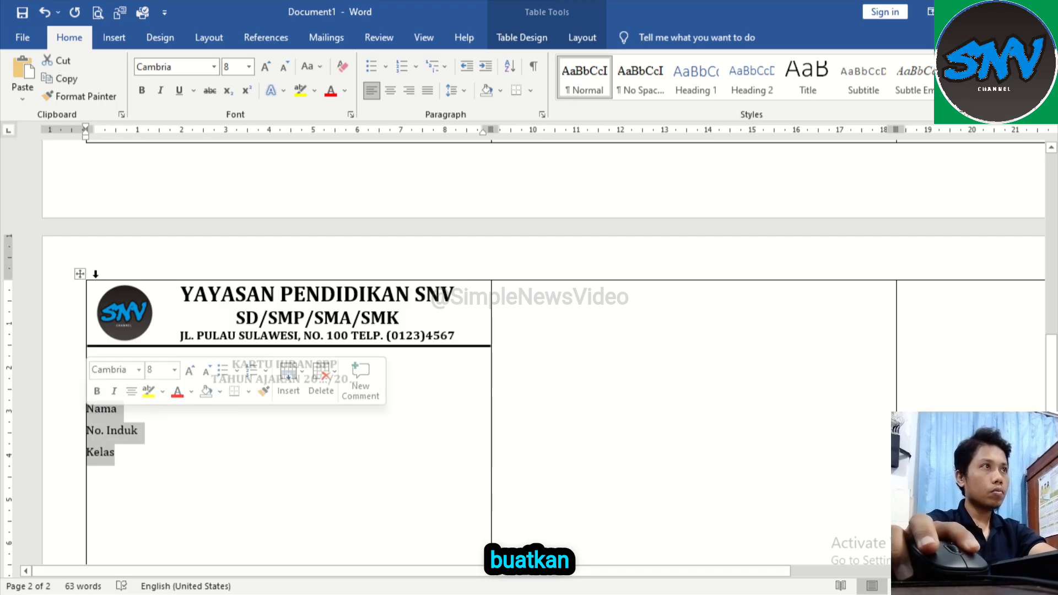
pyautogui.moveTo(87, 140); pyautogui.dragTo(94, 142)
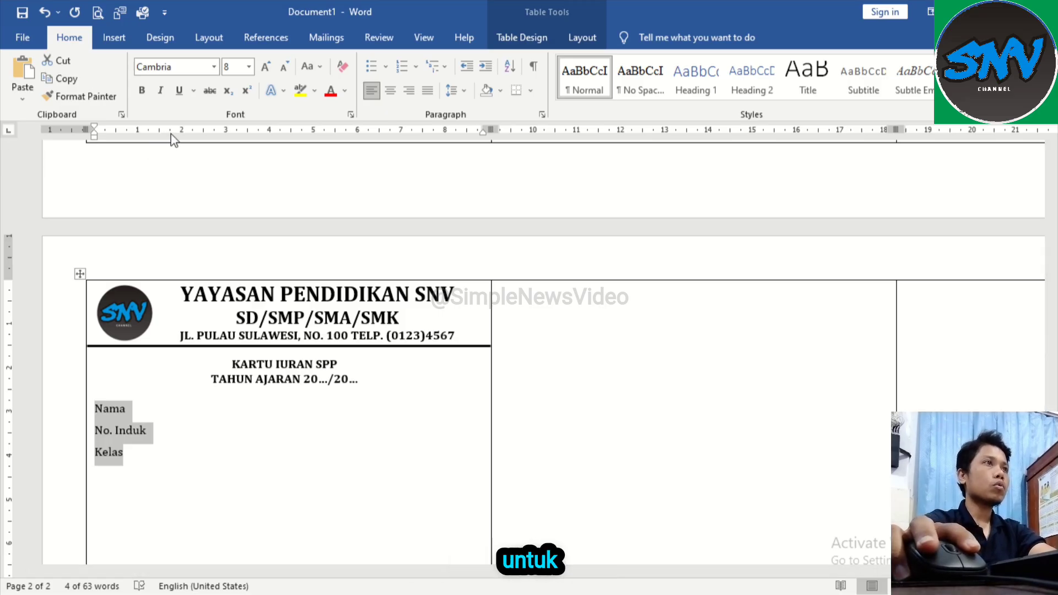
pyautogui.moveTo(170, 134); pyautogui.dragTo(164, 134)
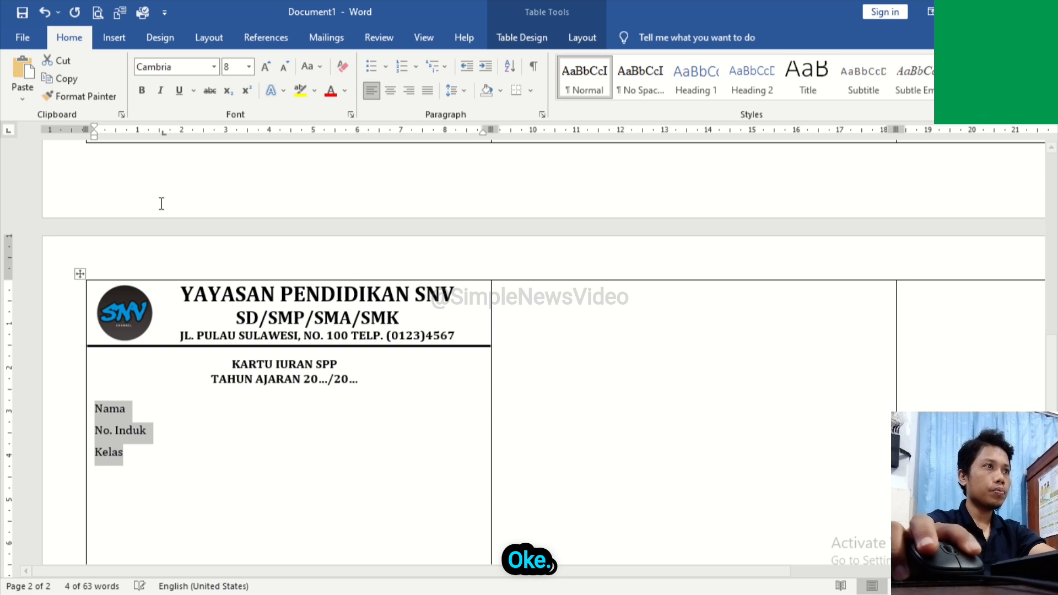
pyautogui.click(142, 409)
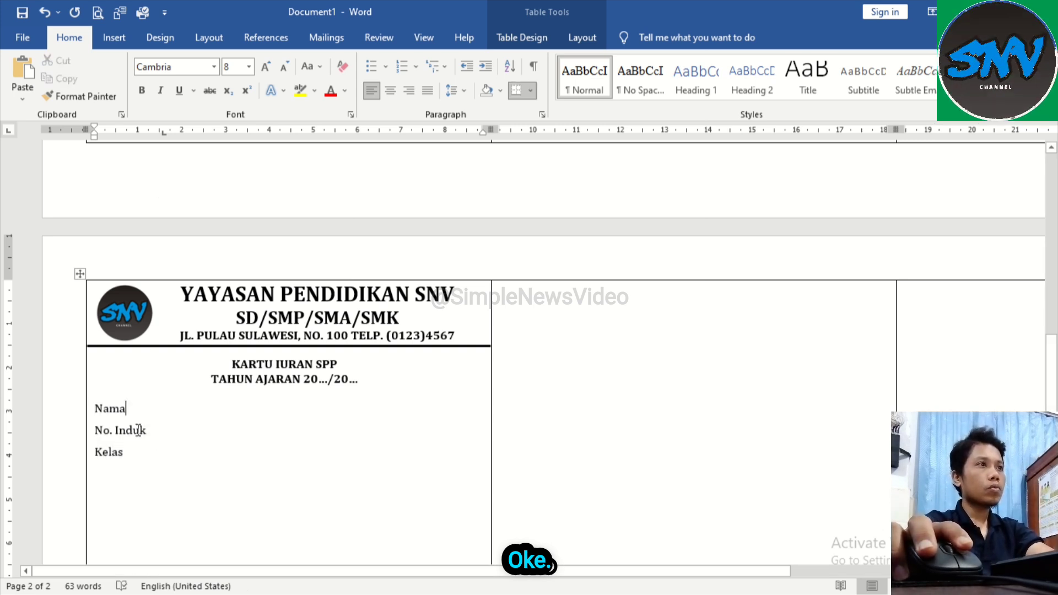
# Step: Add a colon aligned at the tab stop after each of the "Nama", "No. Induk" and "Kelas" labels
pyautogui.press('Tab')
pyautogui.click(134, 407)
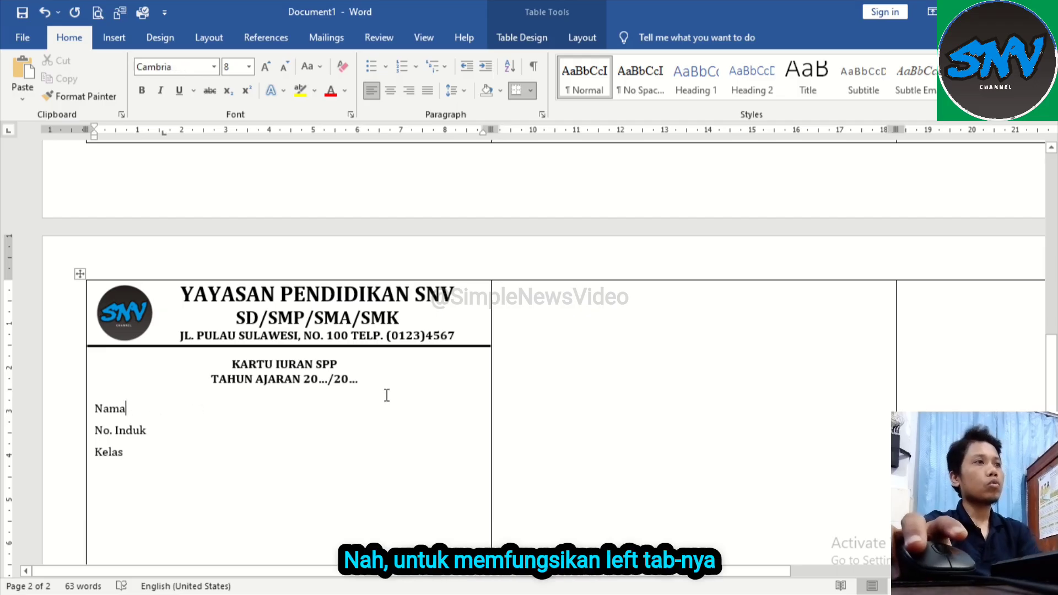
pyautogui.click(163, 133)
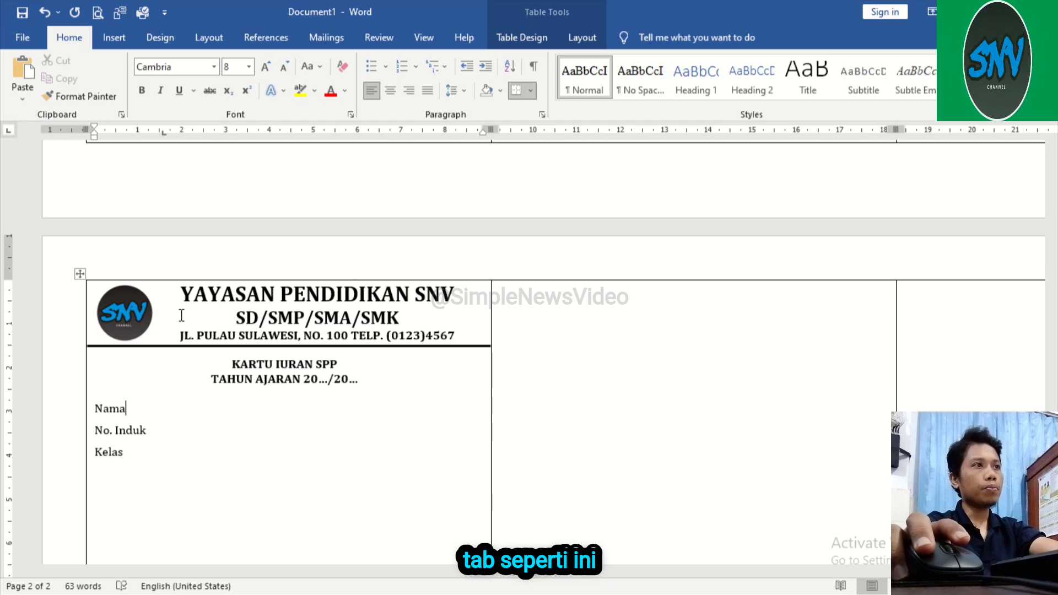
pyautogui.press('Tab')
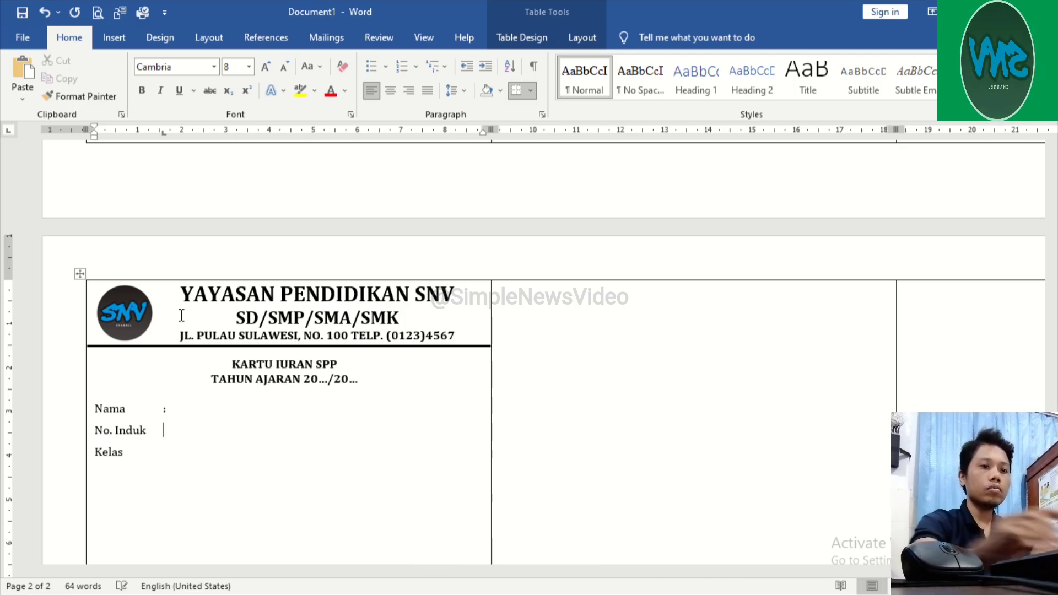
pyautogui.write(':')
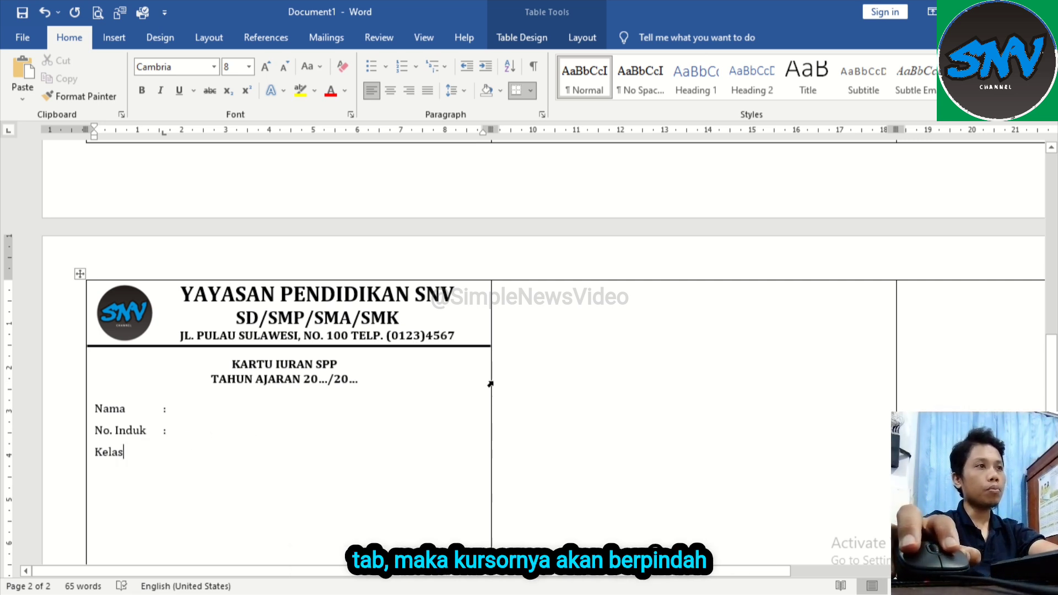
pyautogui.press('Tab')
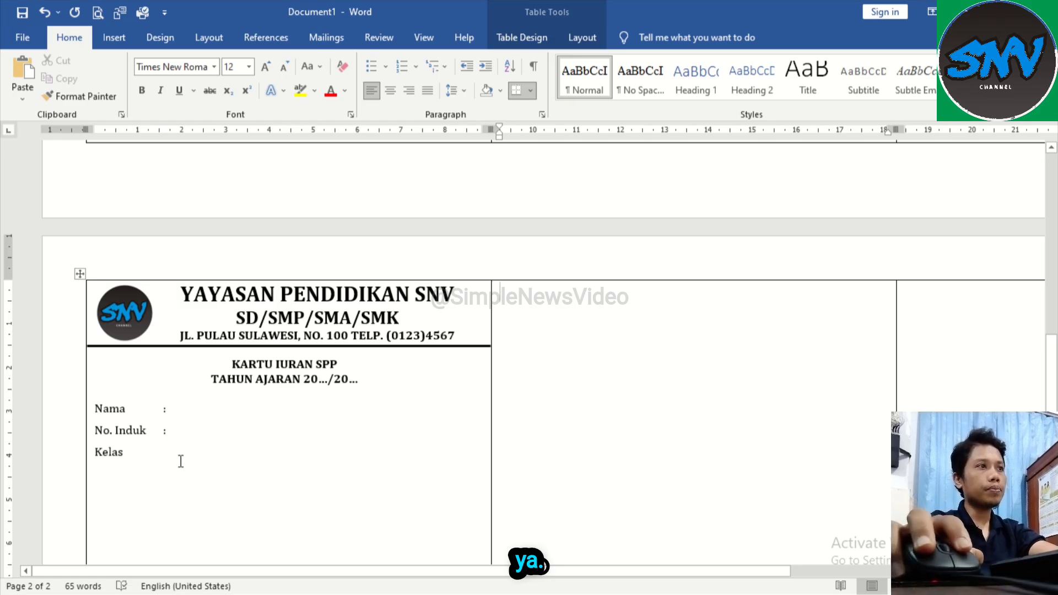
pyautogui.click(146, 454)
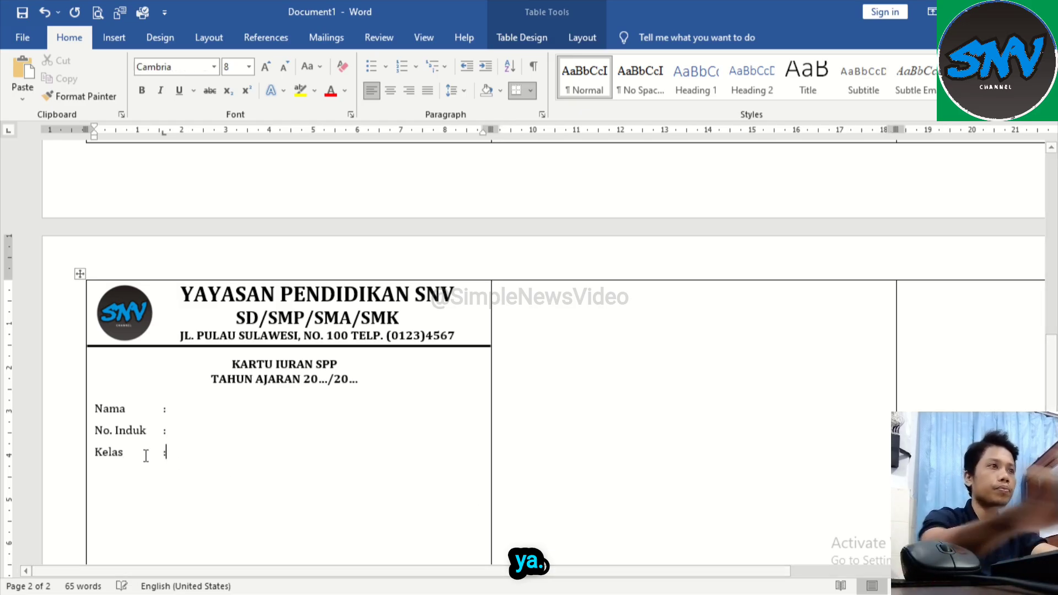
pyautogui.write(':')
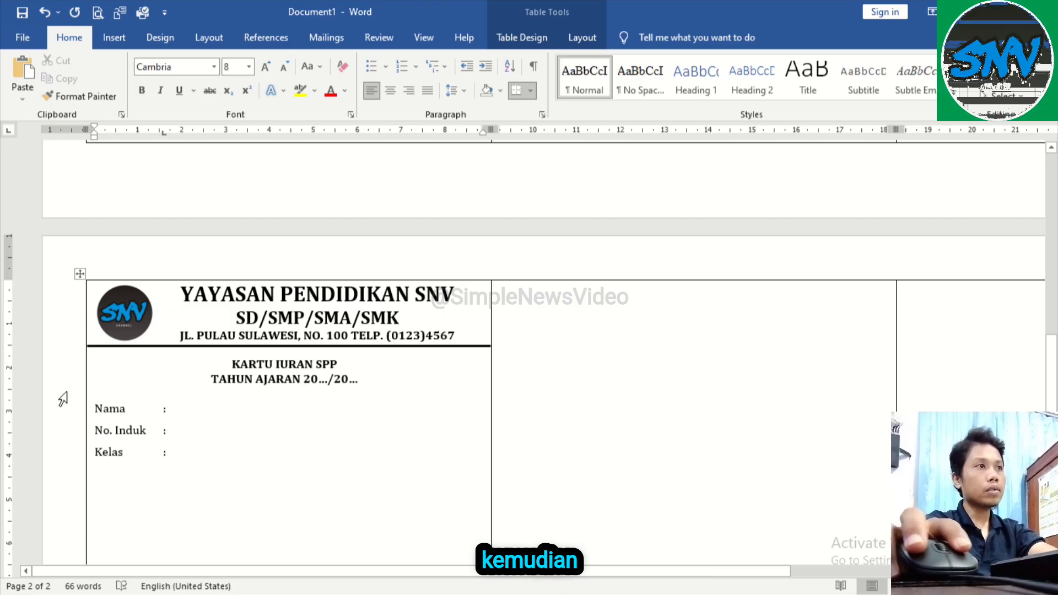
# Step: Add a new empty line below the "Kelas" line
pyautogui.click(185, 409)
pyautogui.scroll(-1, 219, 440)
pyautogui.scroll(-1, 219, 441)
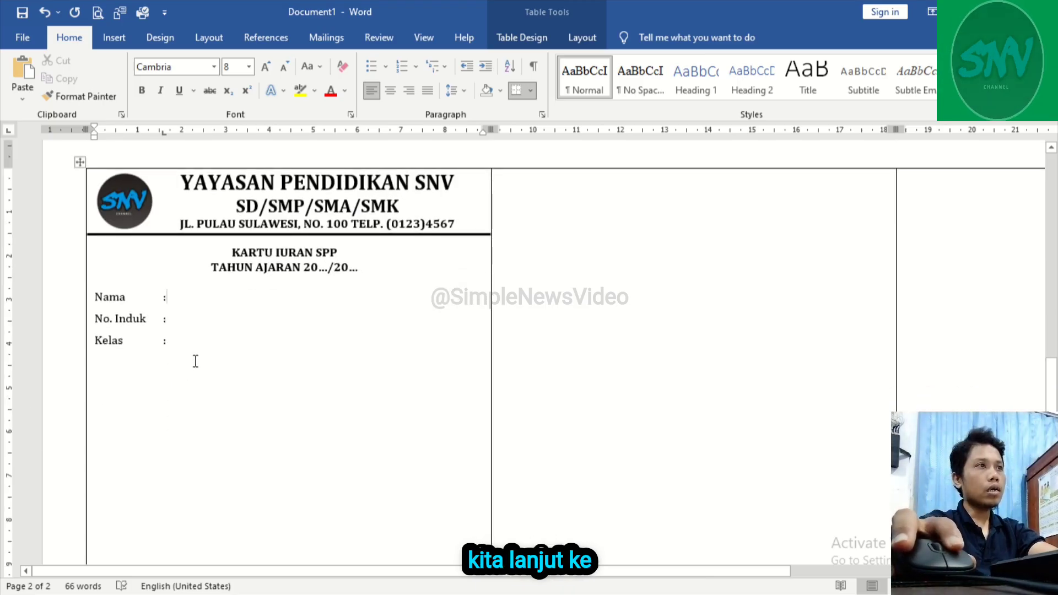
pyautogui.click(210, 351)
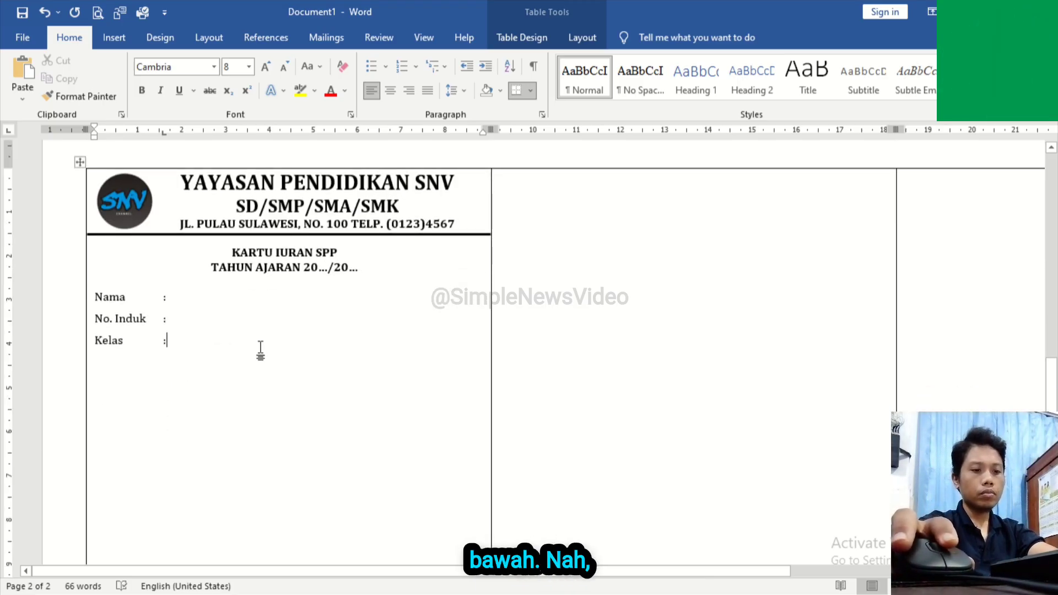
pyautogui.press('Return')
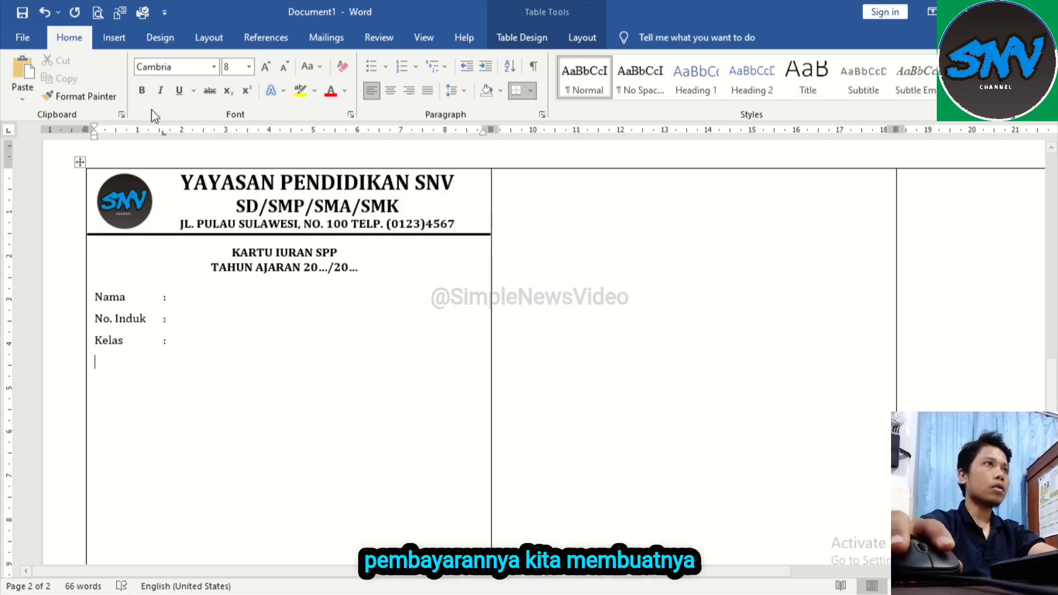
# Step: Insert a nested table with 4 columns and 12 rows on the empty line below "Kelas"
pyautogui.click(113, 39)
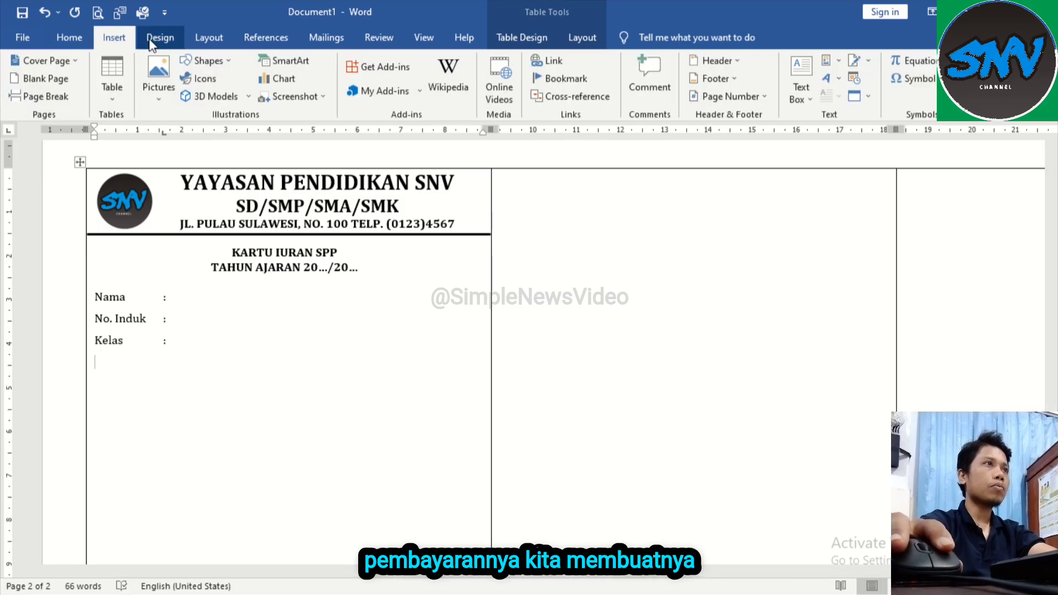
pyautogui.click(118, 93)
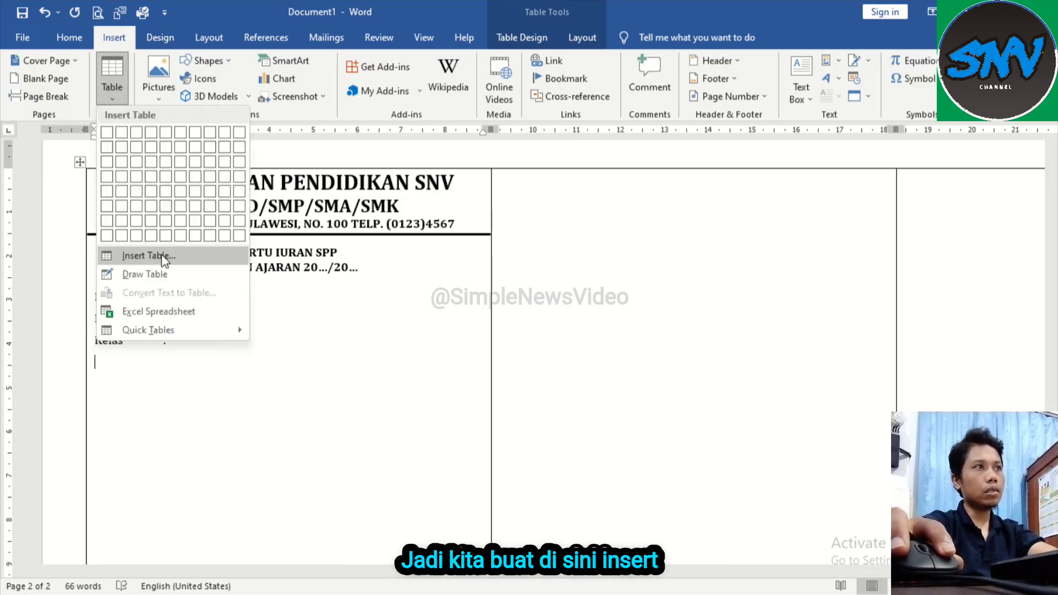
pyautogui.click(162, 256)
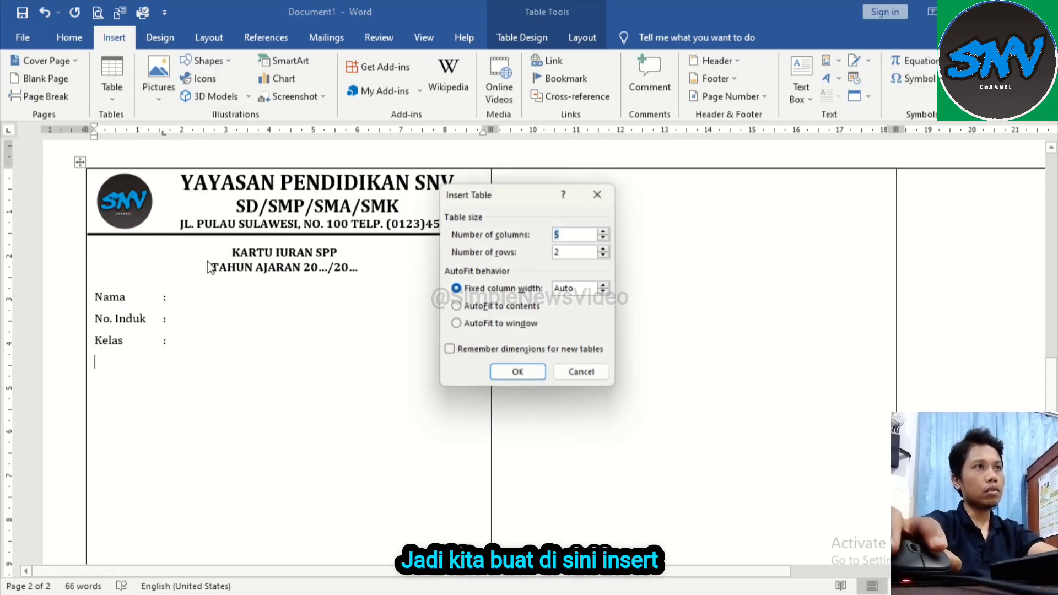
pyautogui.click(559, 251)
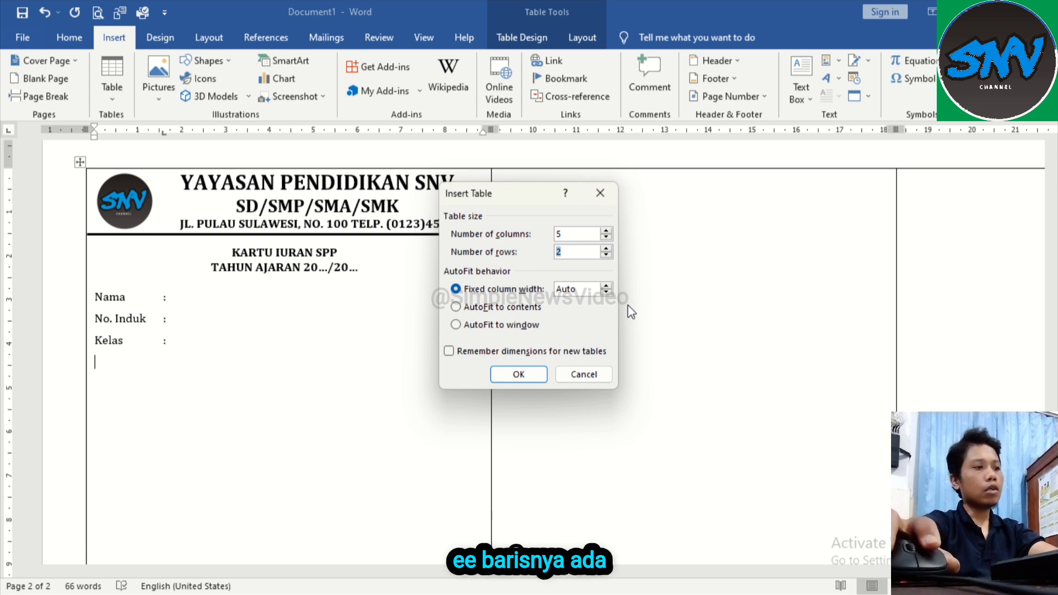
pyautogui.write('12')
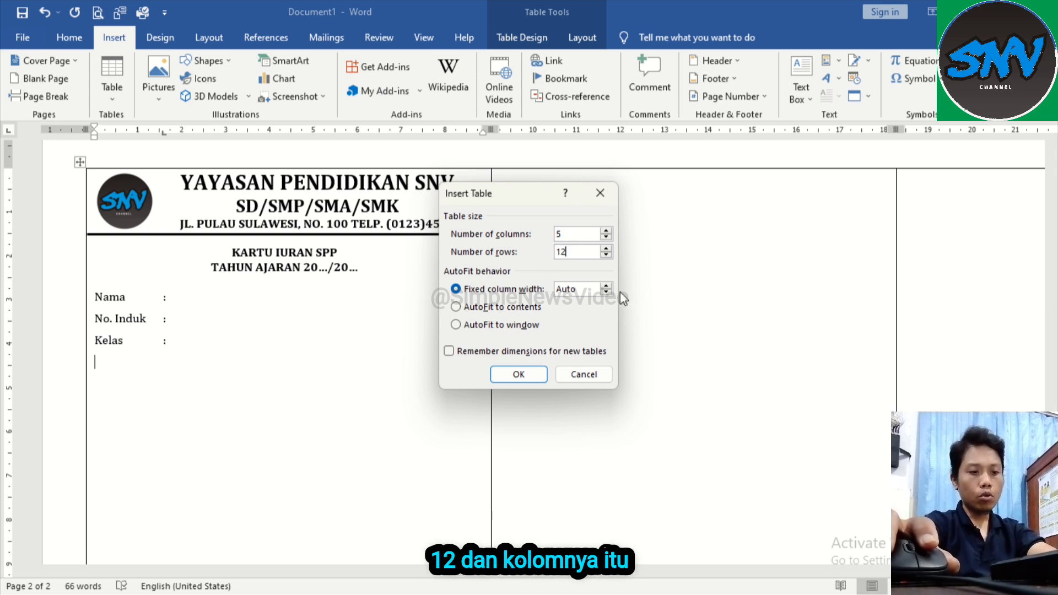
pyautogui.doubleClick(573, 237)
pyautogui.write('4')
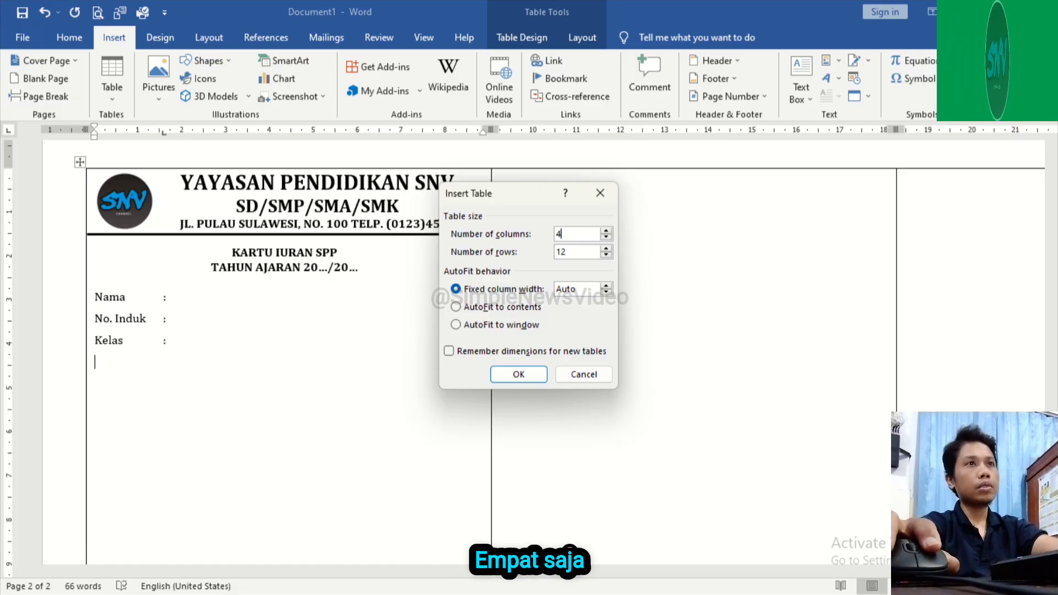
pyautogui.click(533, 374)
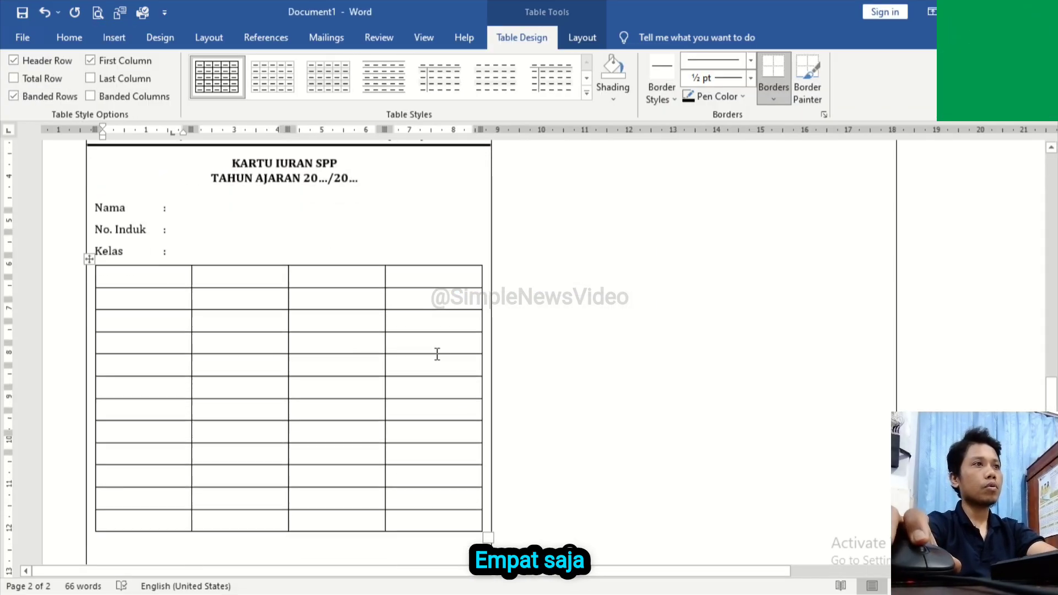
# Step: Stretch the nested payment table downward so its rows are about 0.66 cm high, keeping it within the first panel
pyautogui.scroll(1, 420, 340)
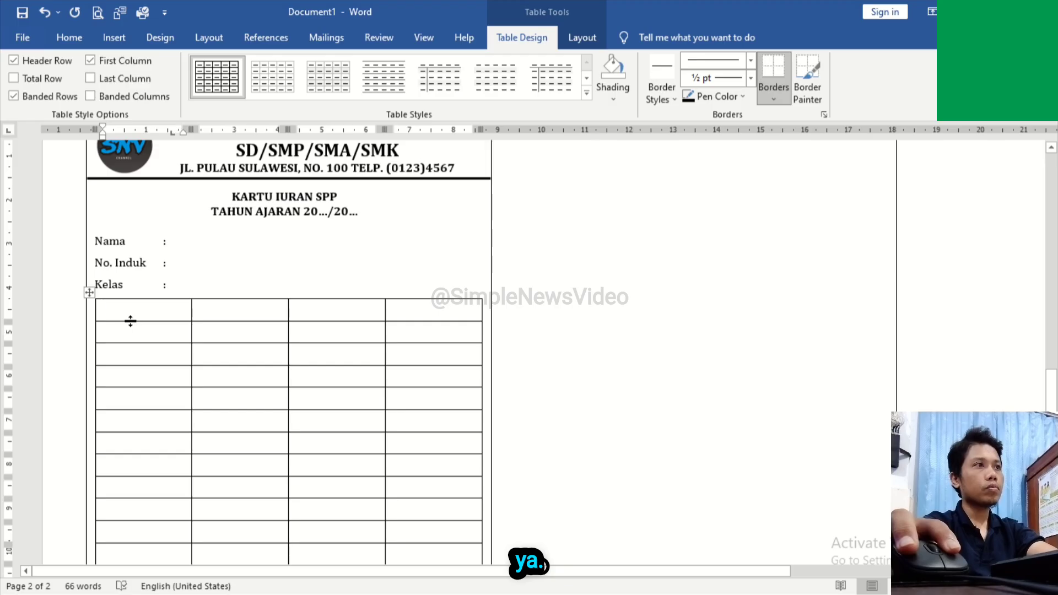
pyautogui.scroll(-12, 291, 357)
pyautogui.scroll(12, 281, 353)
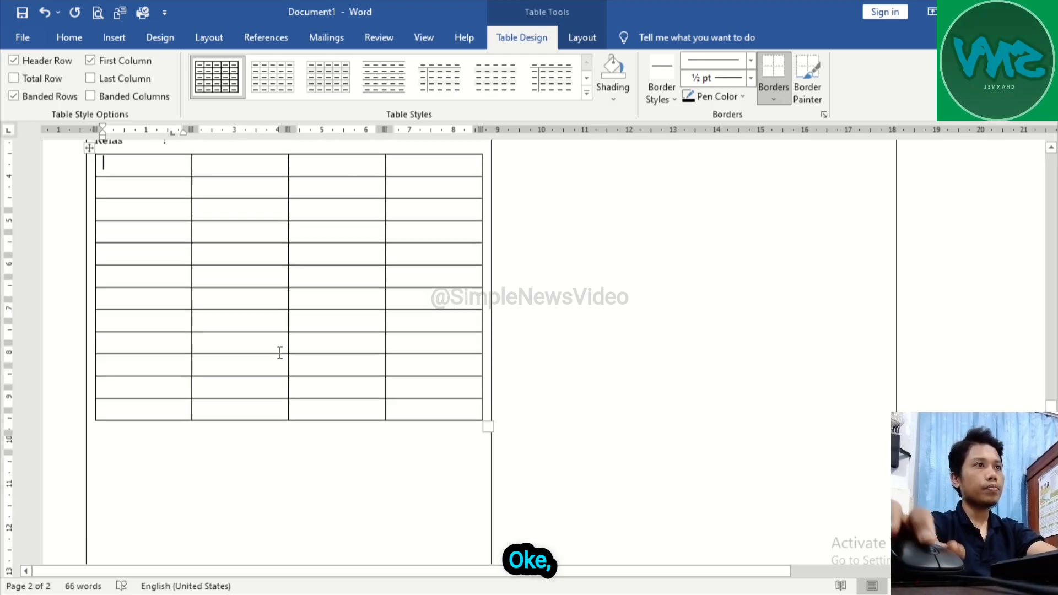
pyautogui.scroll(-3, 264, 438)
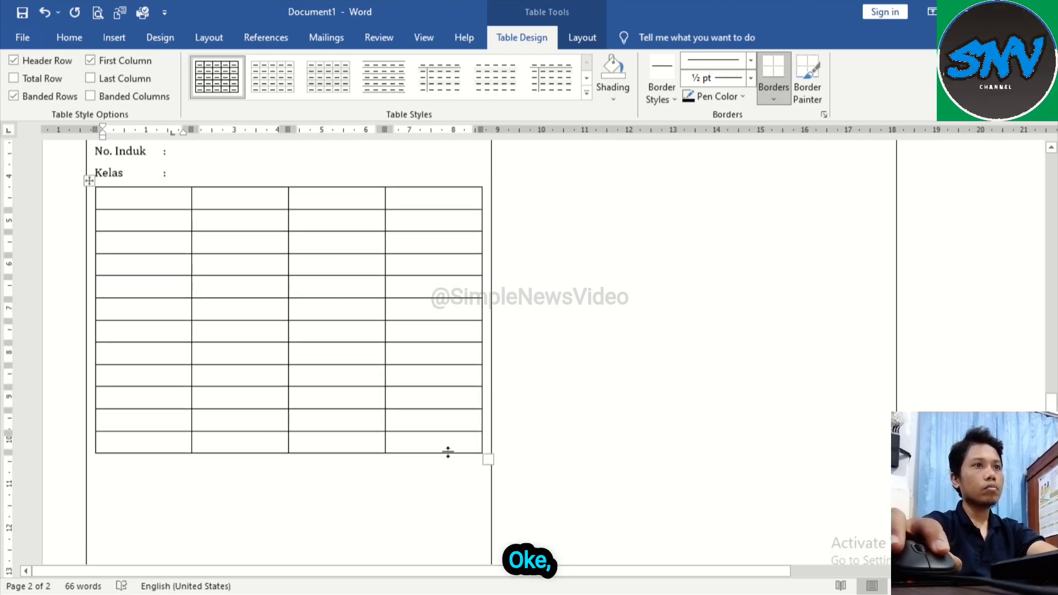
pyautogui.moveTo(487, 458); pyautogui.dragTo(480, 537)
pyautogui.scroll(-6, 430, 409)
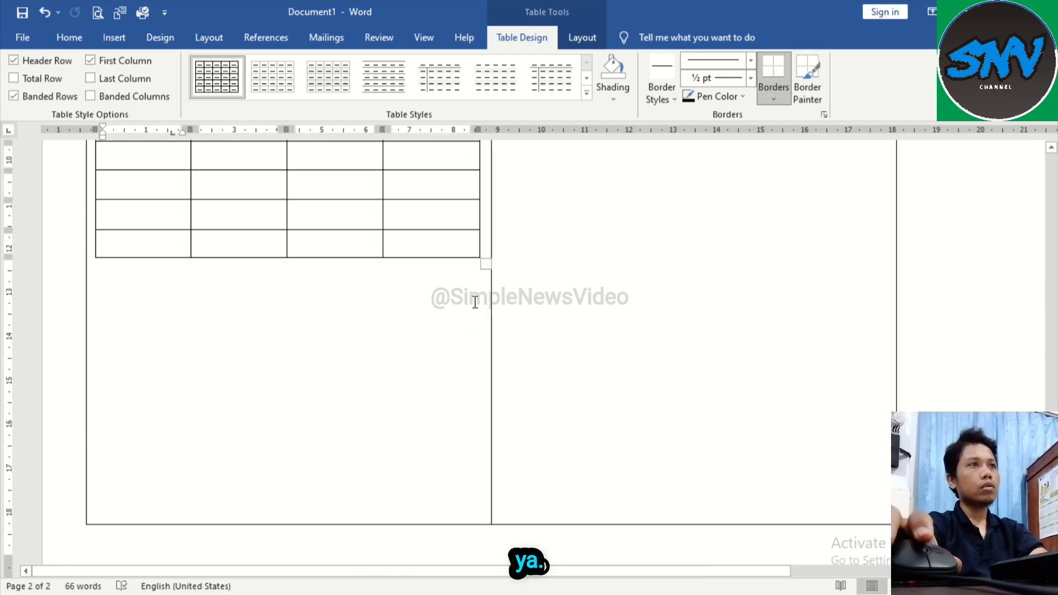
pyautogui.keyDown('ctrl'); pyautogui.scroll(-5, 475, 302); pyautogui.keyUp('ctrl')
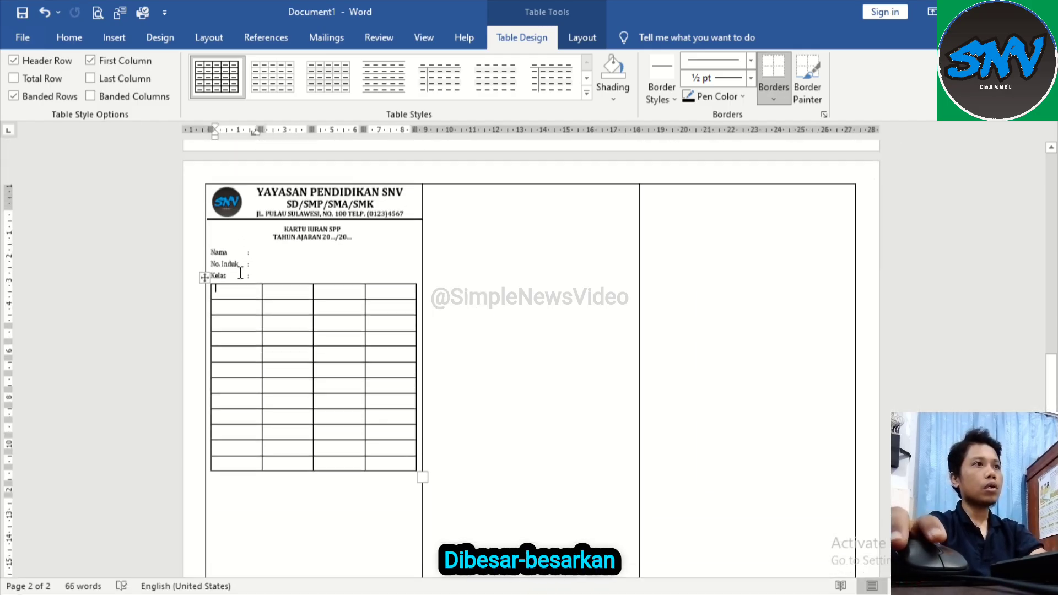
# Step: Insert a blank line between the "Kelas" line and the payment table
pyautogui.keyDown('ctrl'); pyautogui.scroll(4, 272, 300); pyautogui.keyUp('ctrl')
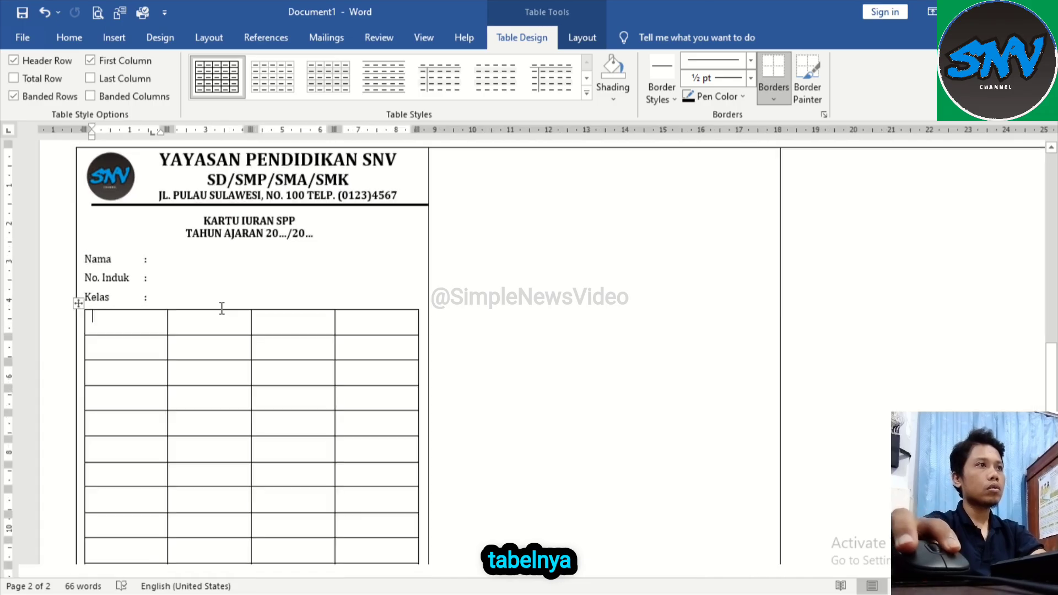
pyautogui.click(200, 298)
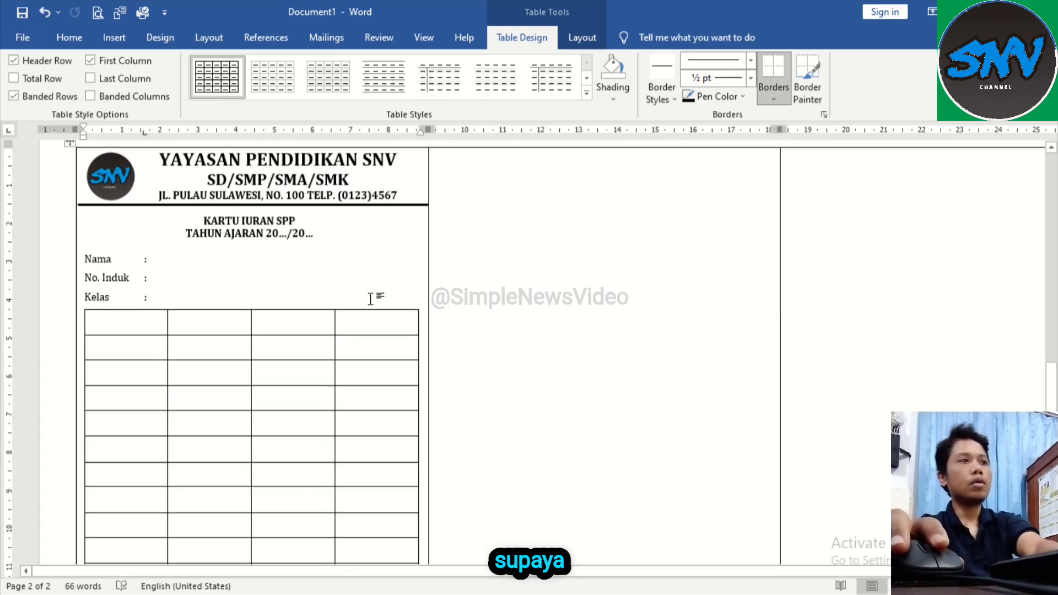
pyautogui.press('Return')
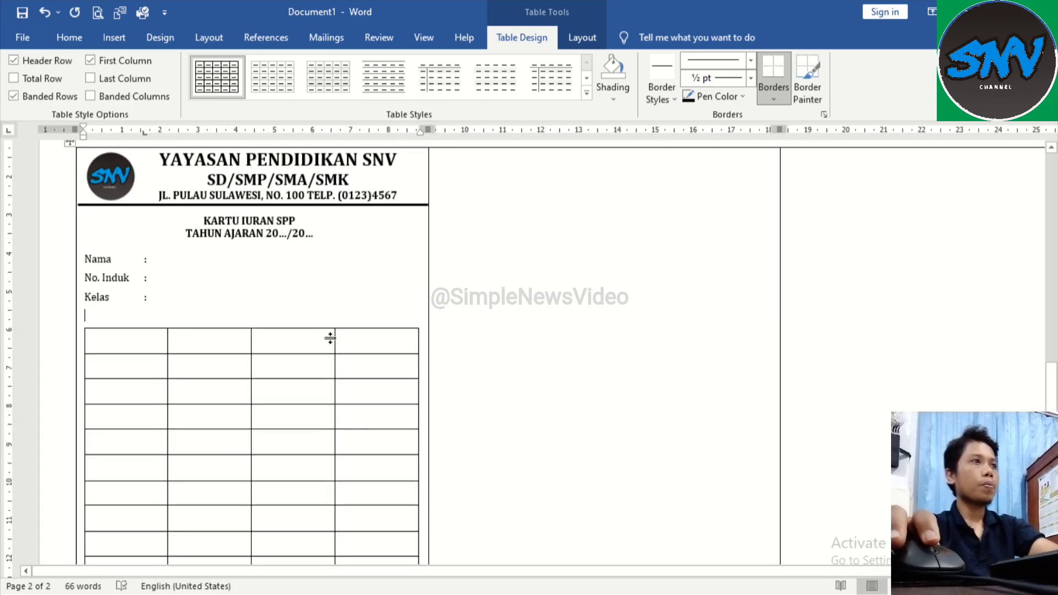
# Step: Align the content of all payment table cells to the left and centre it vertically
pyautogui.scroll(-5, 373, 350)
pyautogui.scroll(4, 328, 422)
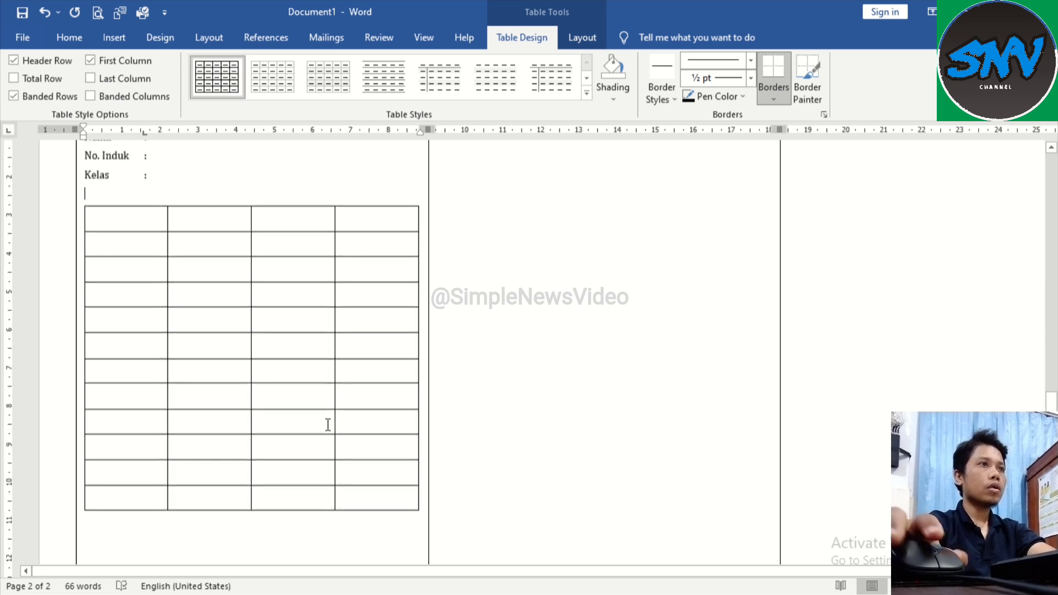
pyautogui.scroll(-1, 387, 359)
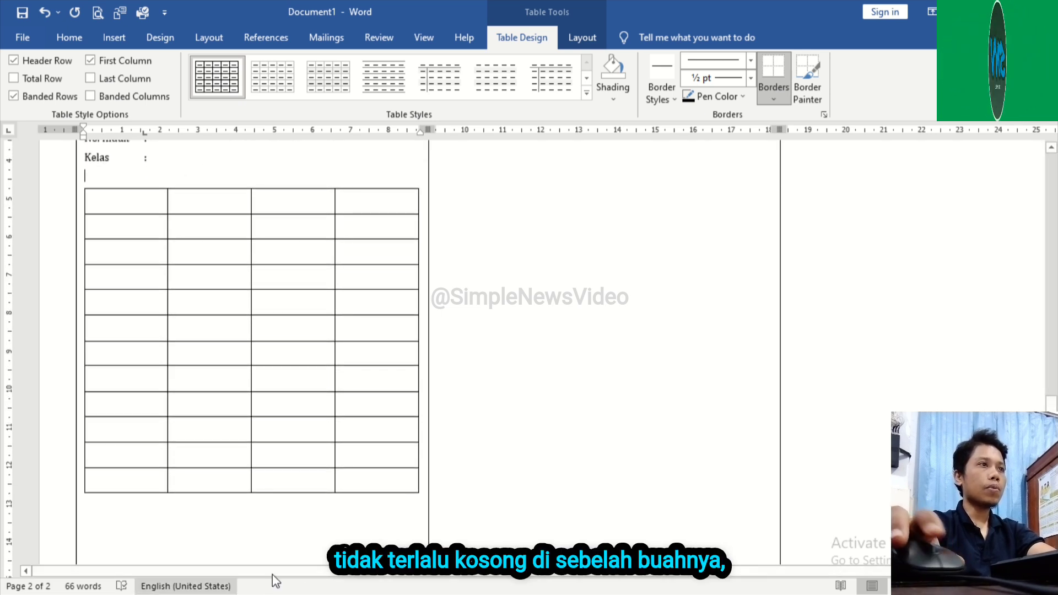
pyautogui.click(139, 205)
pyautogui.moveTo(77, 213)
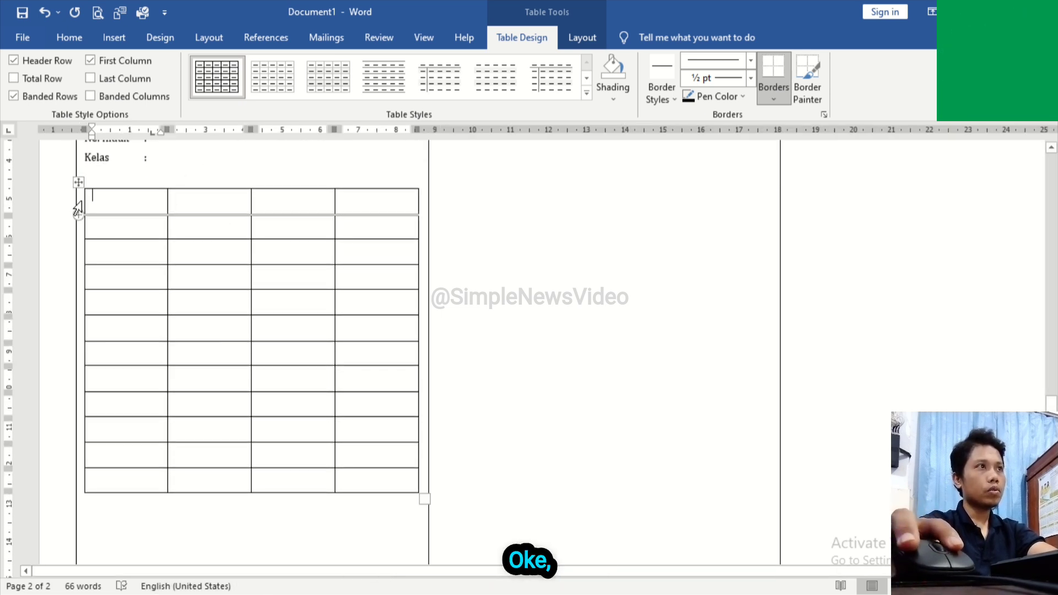
pyautogui.moveTo(77, 209); pyautogui.dragTo(88, 479)
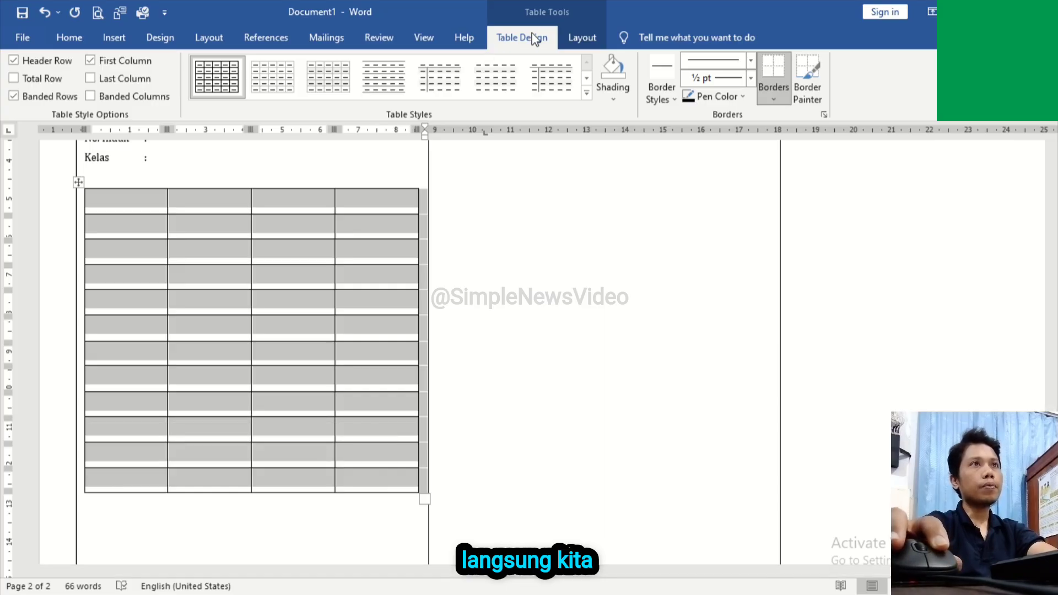
pyautogui.click(578, 36)
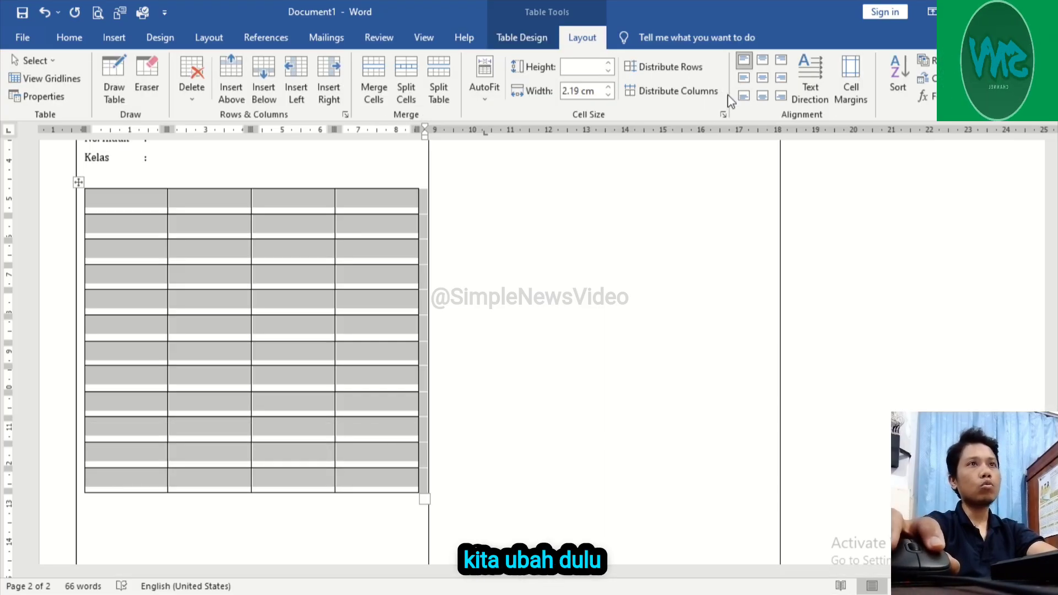
pyautogui.click(743, 81)
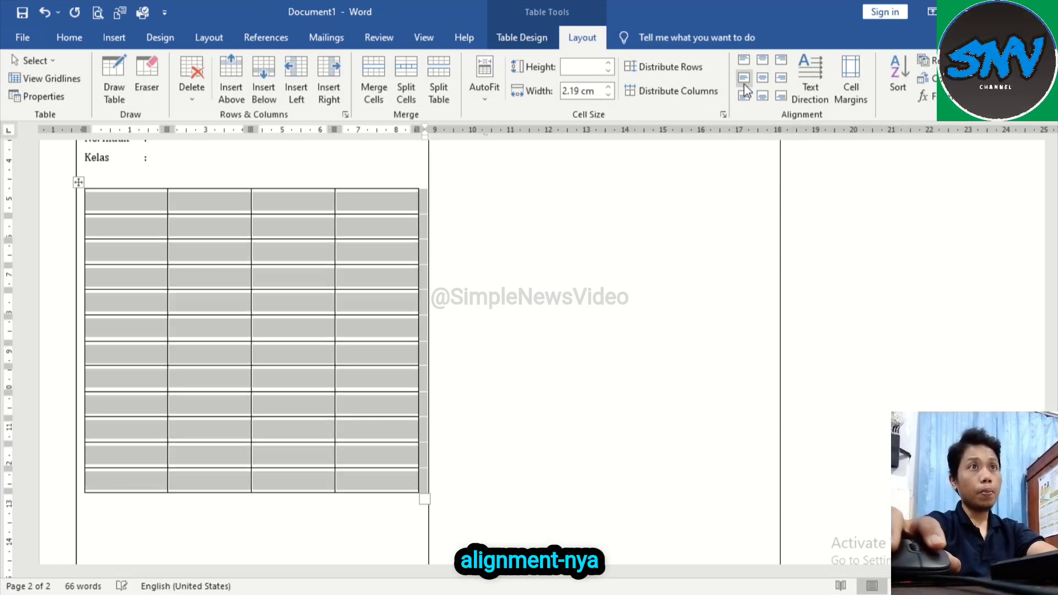
# Step: Fill the payment table's header row with "TANGGAL", "BULAN", "BESARAN BAYARAN" and "PARAF"
pyautogui.click(138, 208)
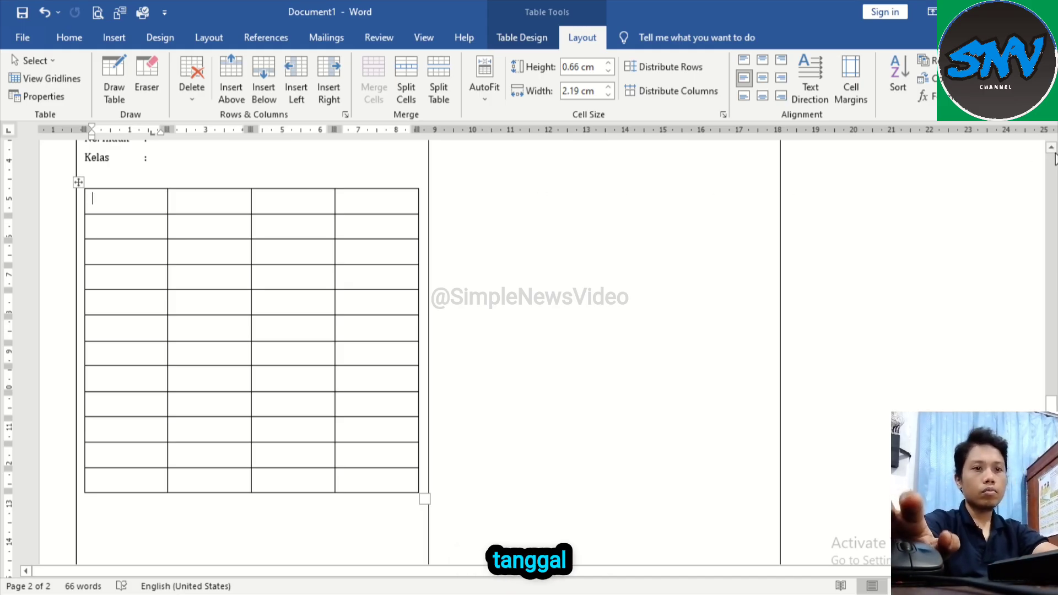
pyautogui.write('TANGGAL')
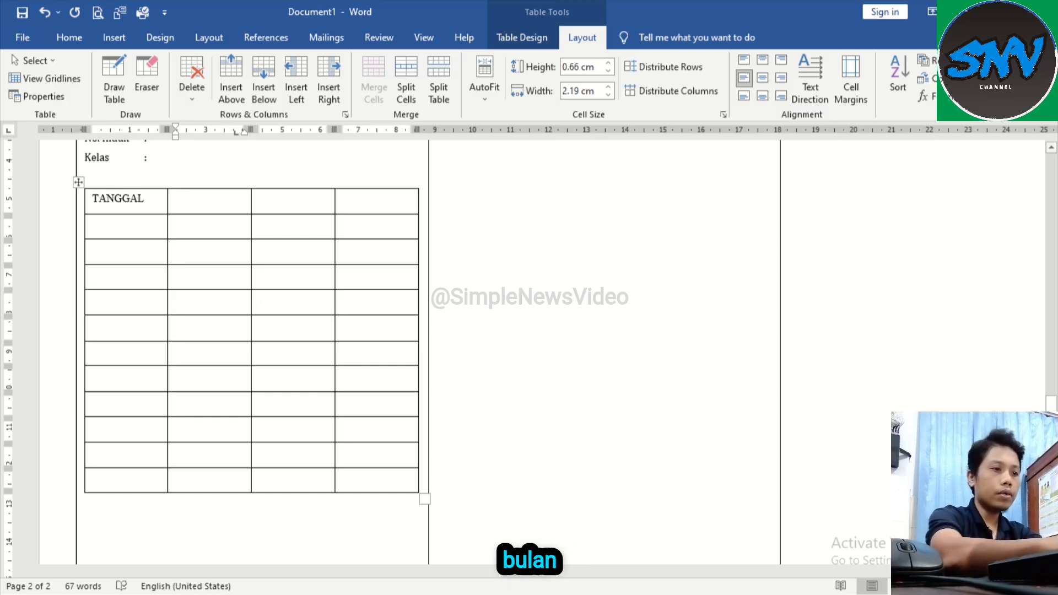
pyautogui.write('ULAN')
pyautogui.press('Tab')
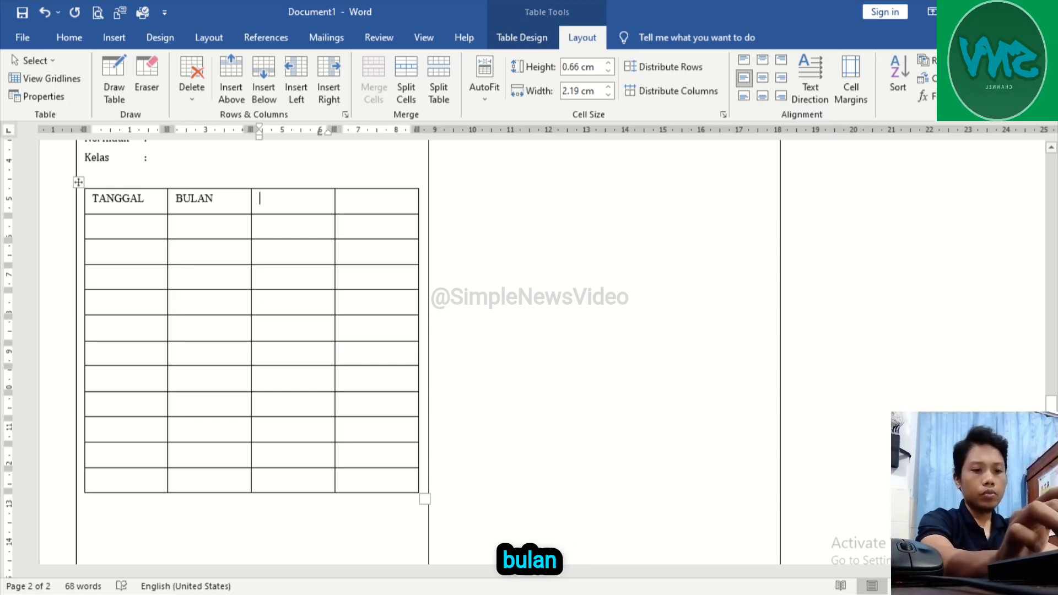
pyautogui.write('BES')
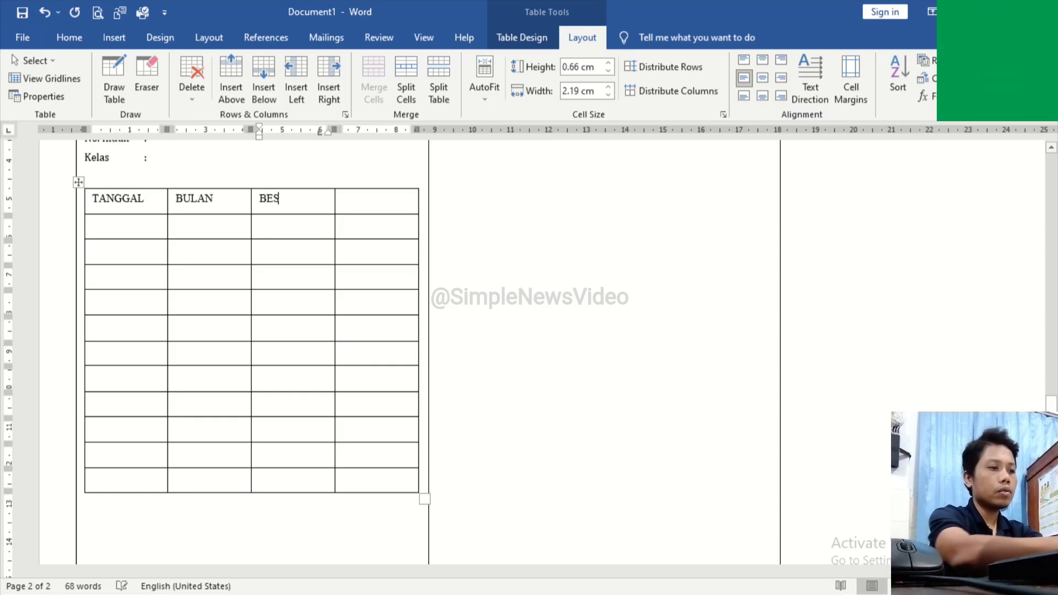
pyautogui.write('ARAN')
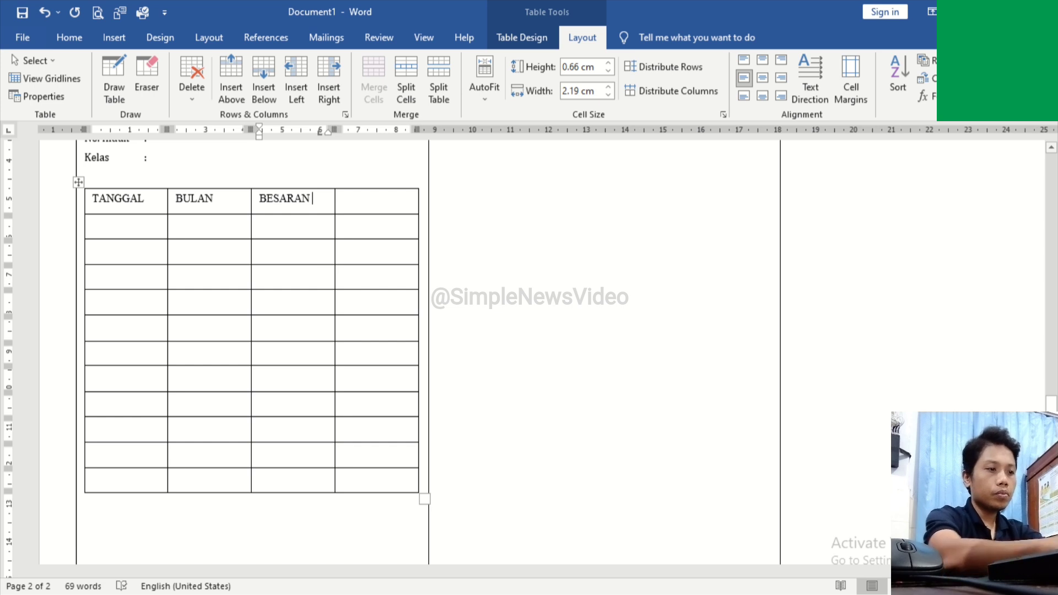
pyautogui.write(' BAYARAN')
pyautogui.press('Tab')
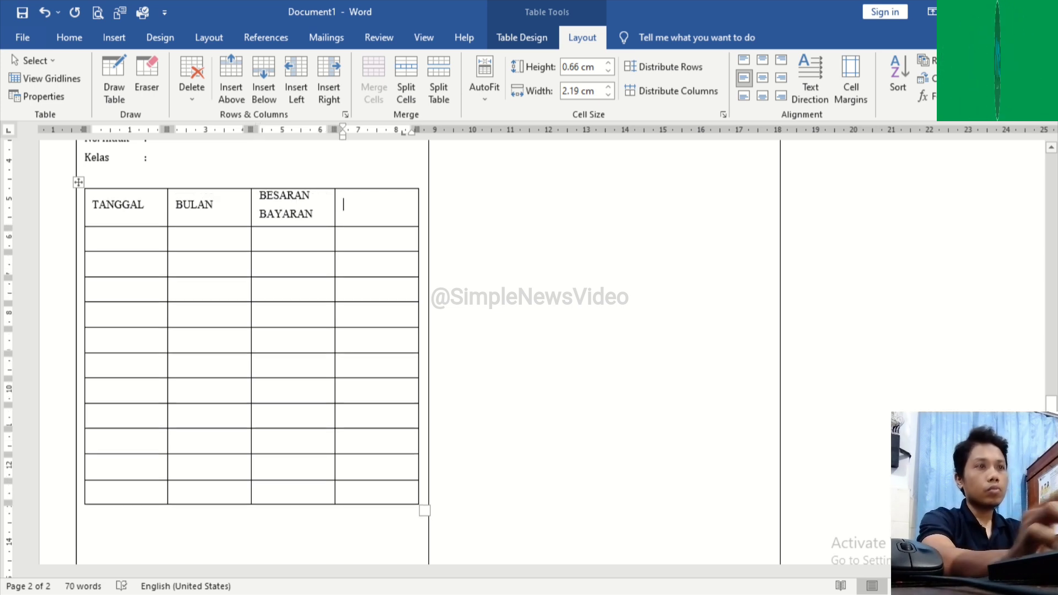
pyautogui.write('PARAF')
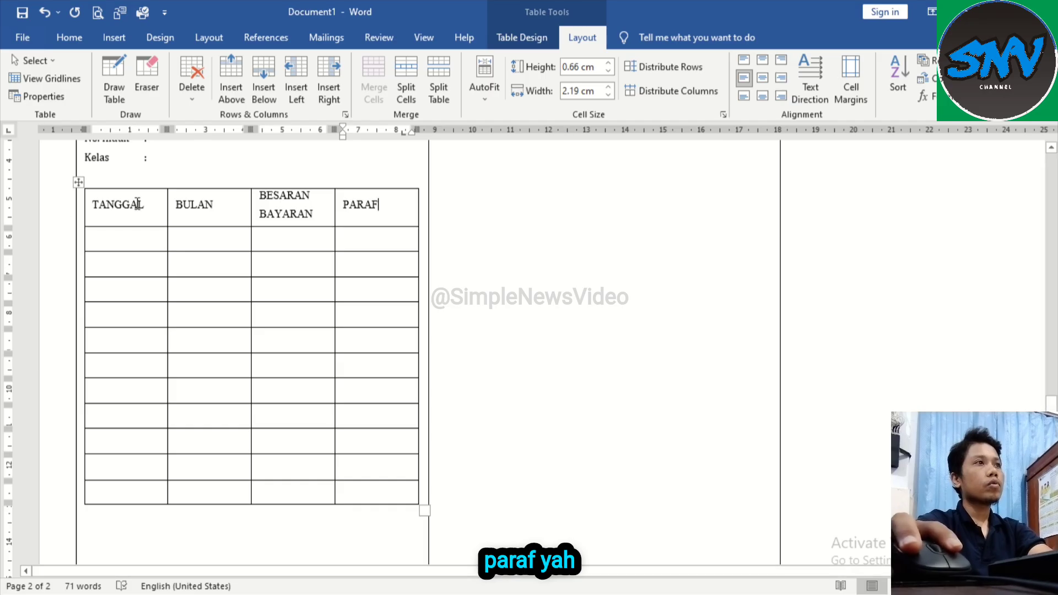
# Step: Centre the payment table's header row horizontally and vertically and make its text bold
pyautogui.moveTo(84, 203); pyautogui.dragTo(386, 207)
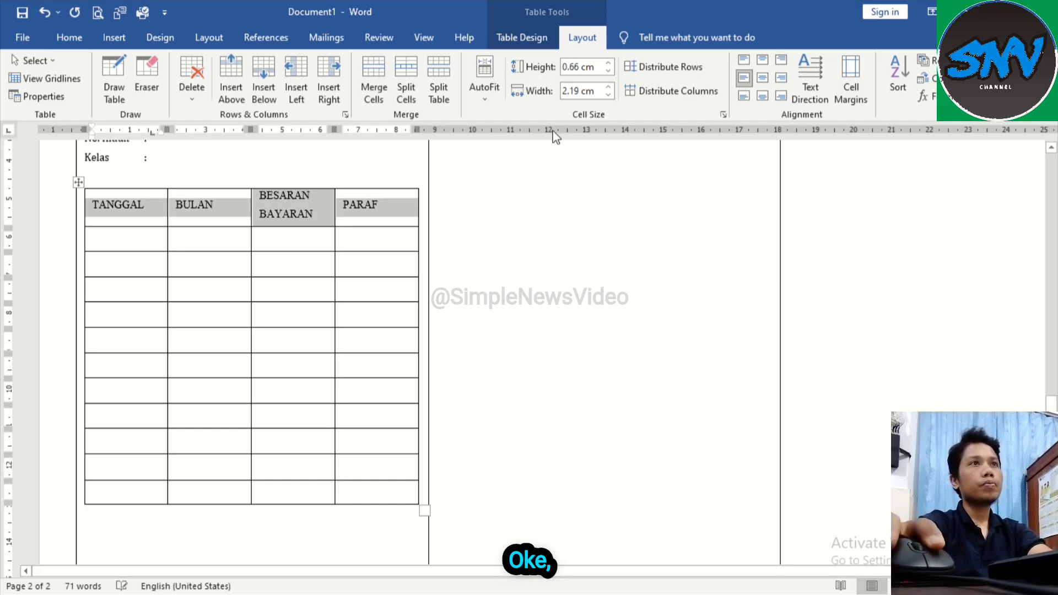
pyautogui.click(763, 81)
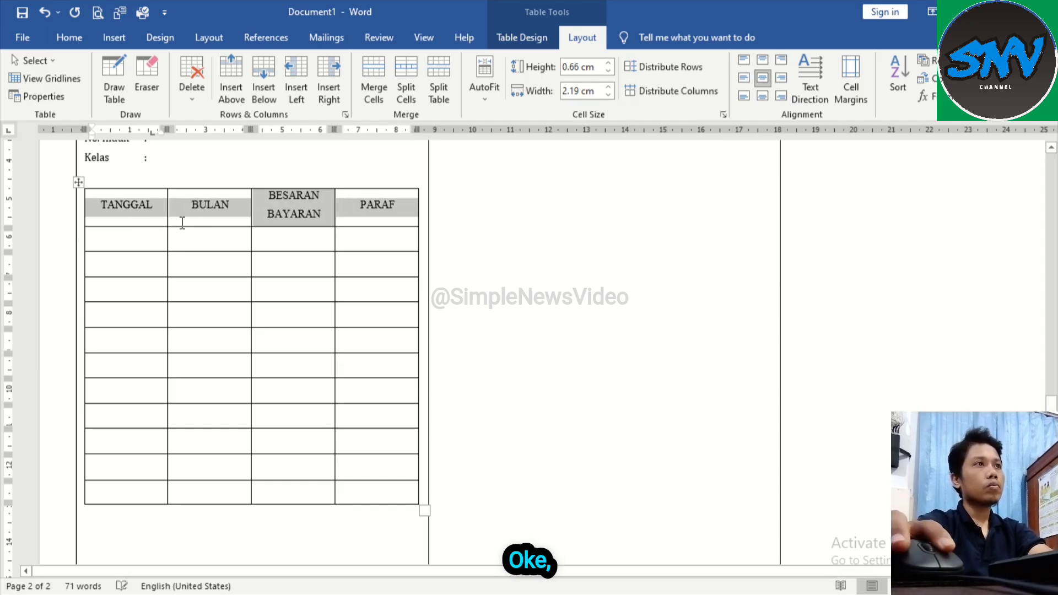
pyautogui.hotkey('ctrl', 'b')
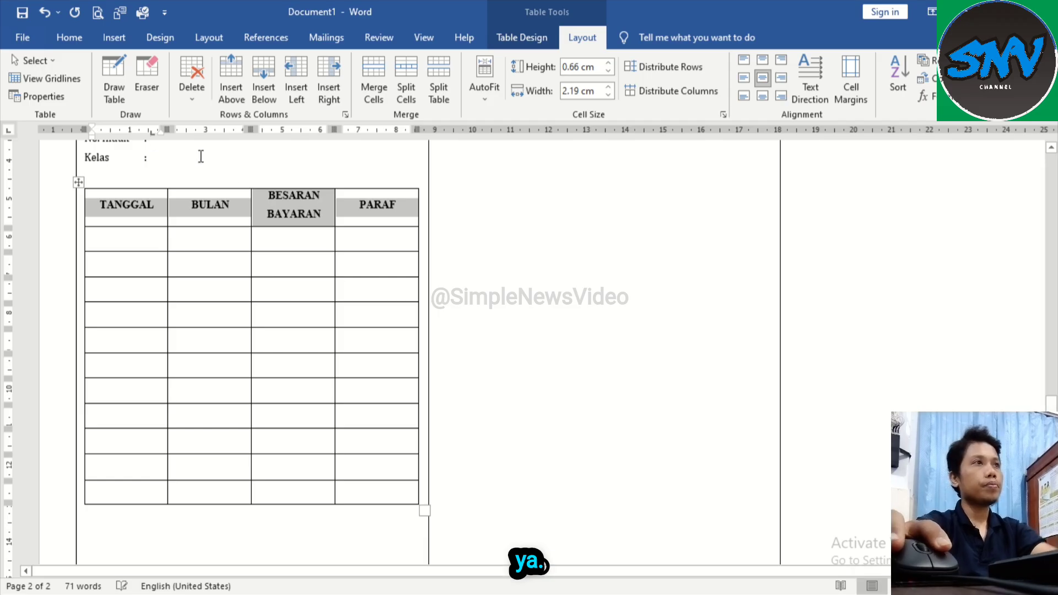
# Step: Widen the BULAN column to about 2.6 cm by narrowing TANGGAL, and list the months JANUARI to DESEMBER, adding a row for the last one
pyautogui.click(178, 202)
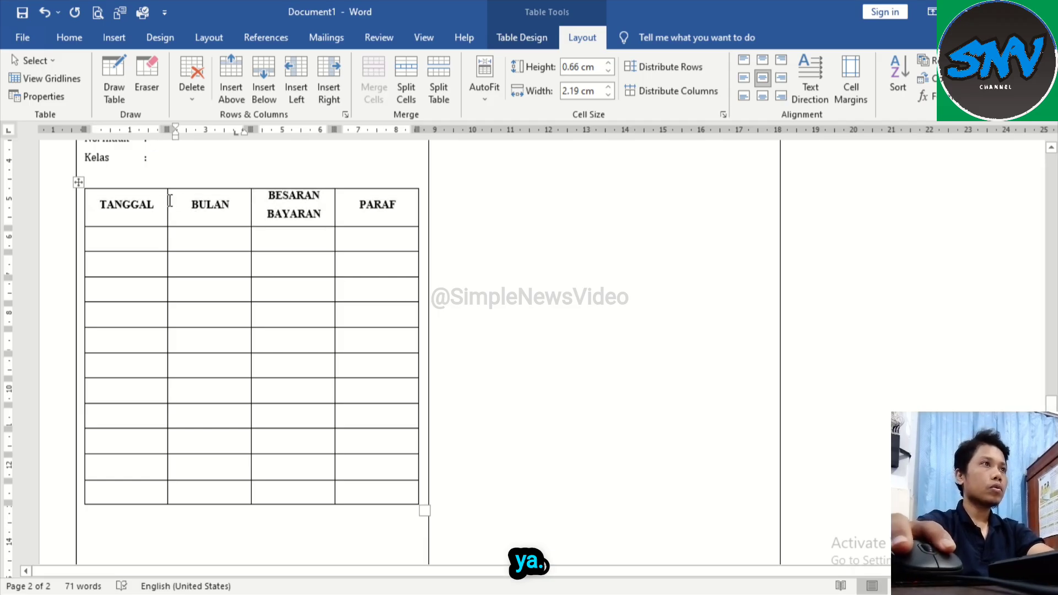
pyautogui.moveTo(168, 200); pyautogui.dragTo(154, 204)
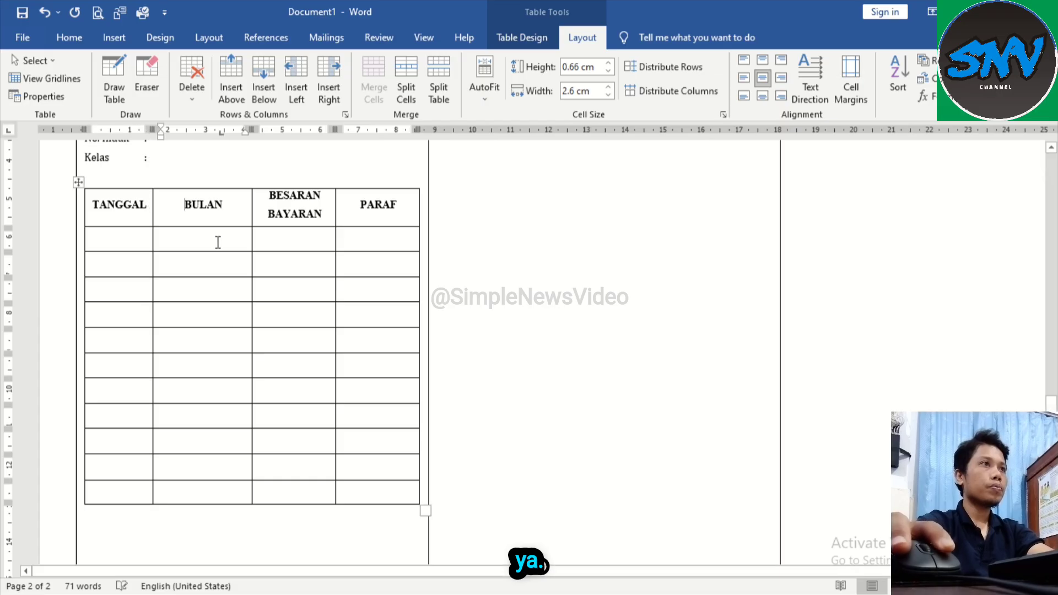
pyautogui.click(218, 241)
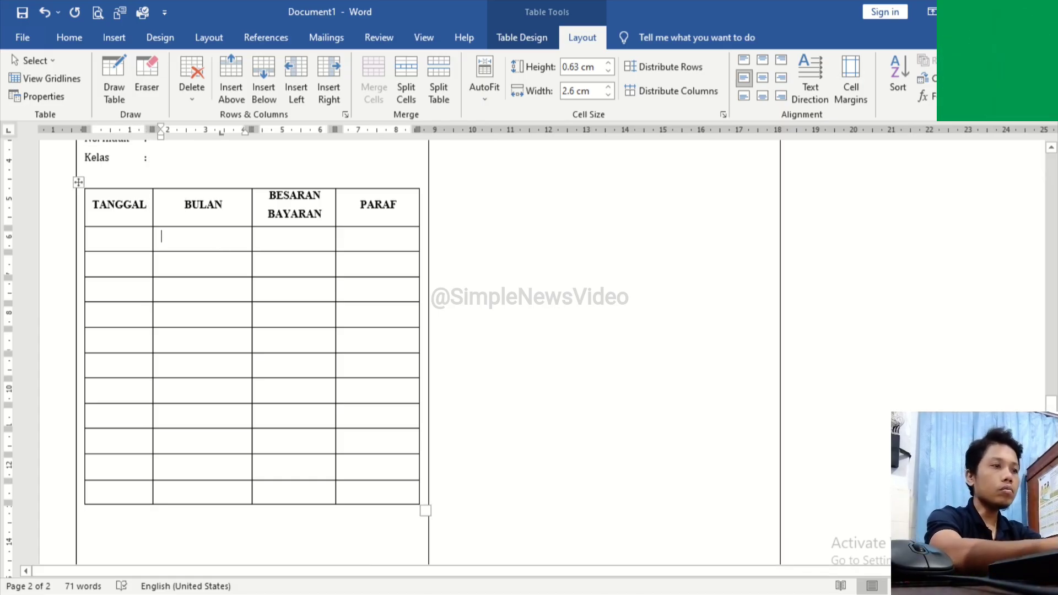
pyautogui.write('janu')
pyautogui.press('BackSpace')
pyautogui.press('BackSpace')
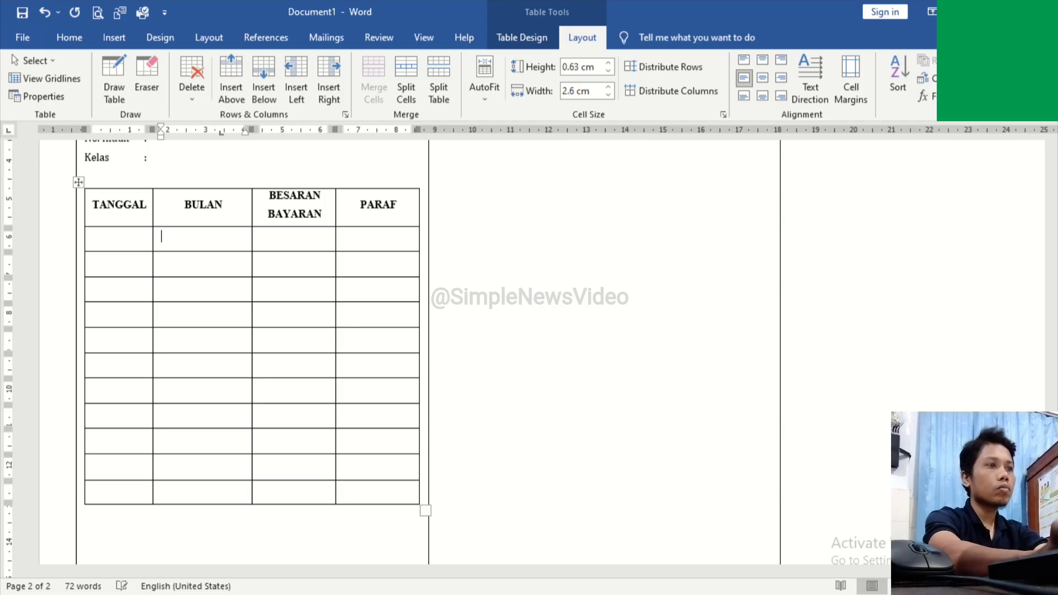
pyautogui.write('UARI')
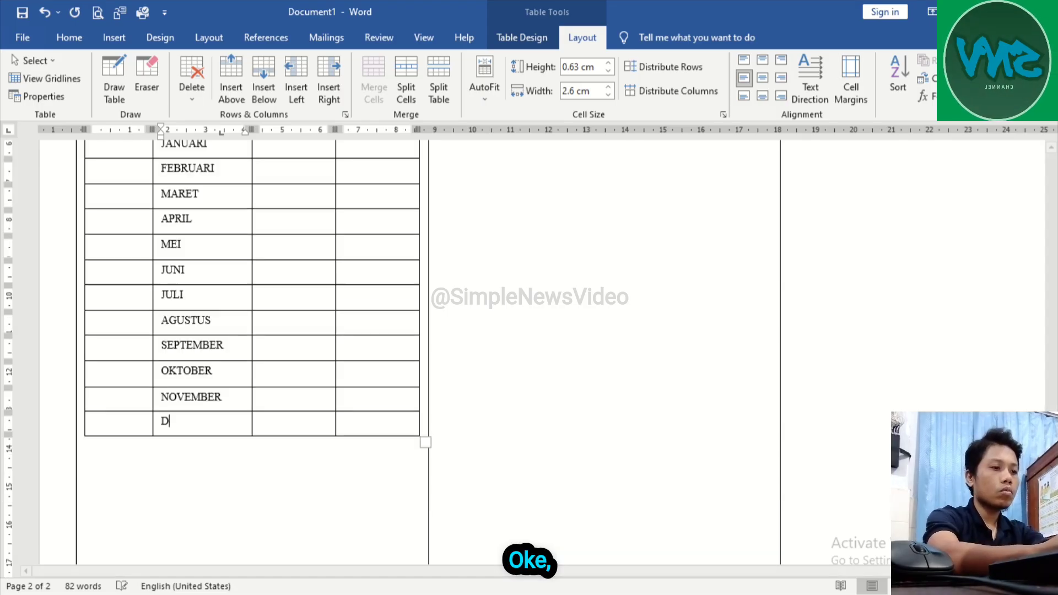
pyautogui.write('ESEMBER')
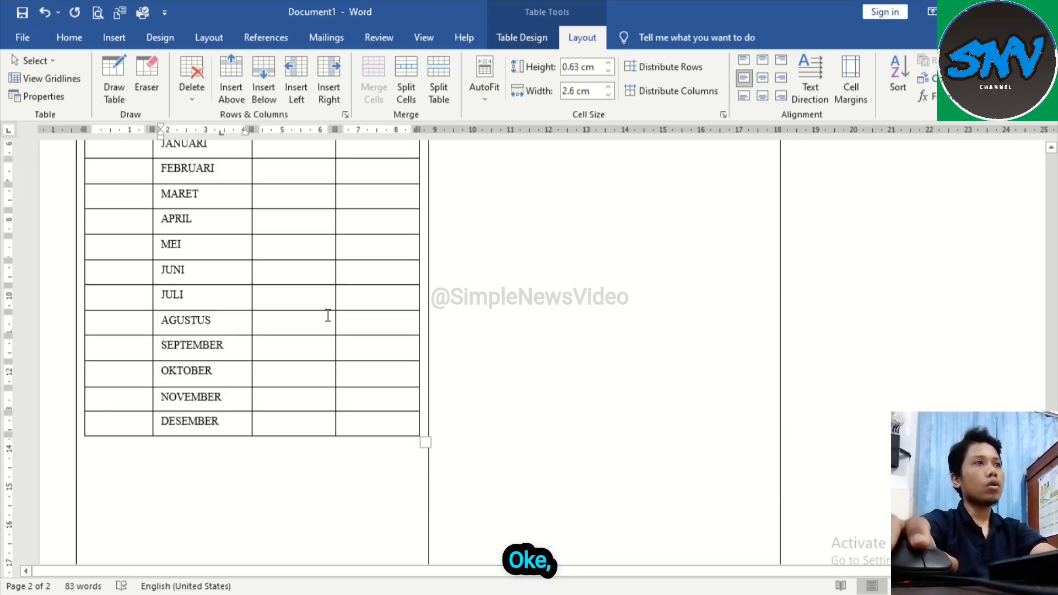
# Step: Leave a small gap below the payment table and write "Mengetahui," with "Kepala Sekolah" on the line beneath
pyautogui.scroll(3, 328, 316)
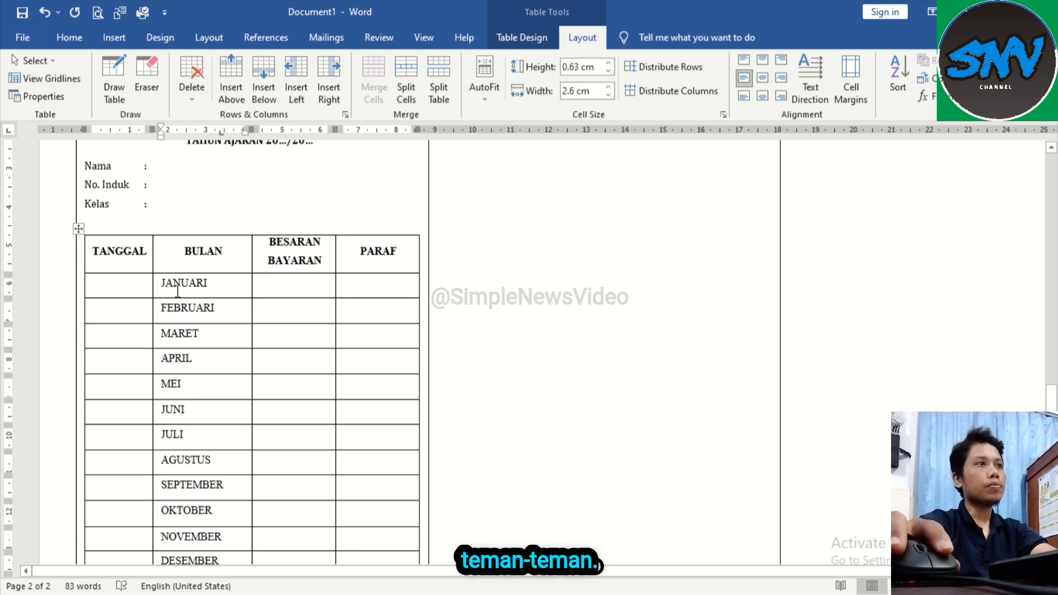
pyautogui.scroll(1, 178, 292)
pyautogui.scroll(-5, 153, 321)
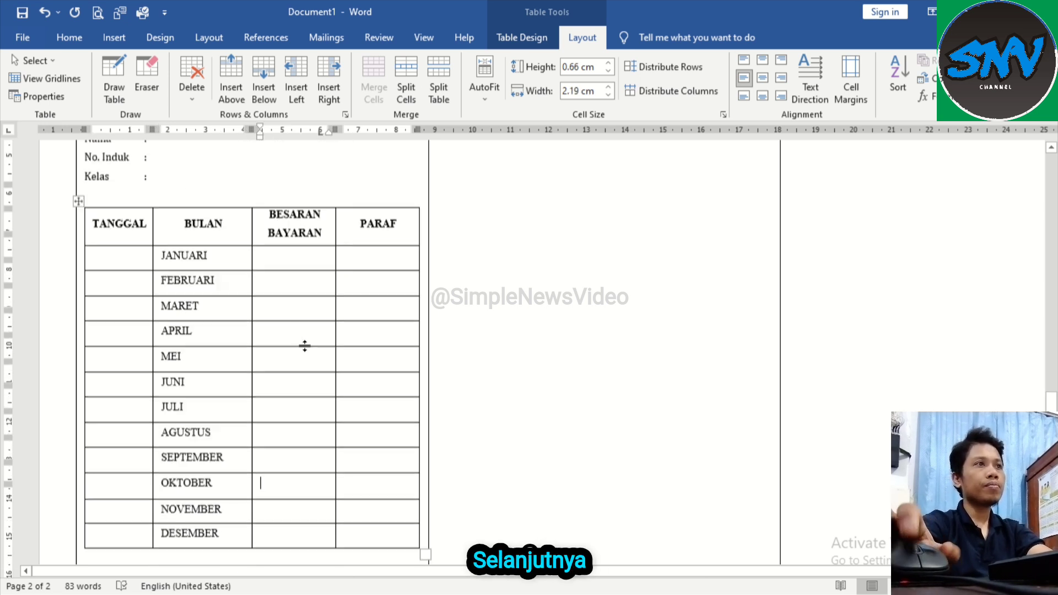
pyautogui.click(209, 355)
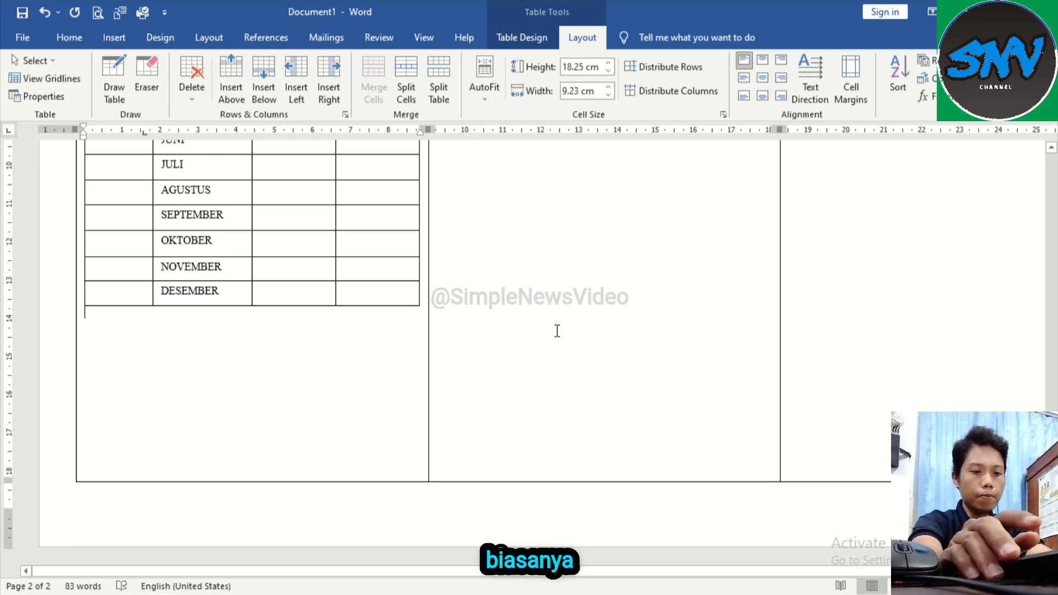
pyautogui.press('Return')
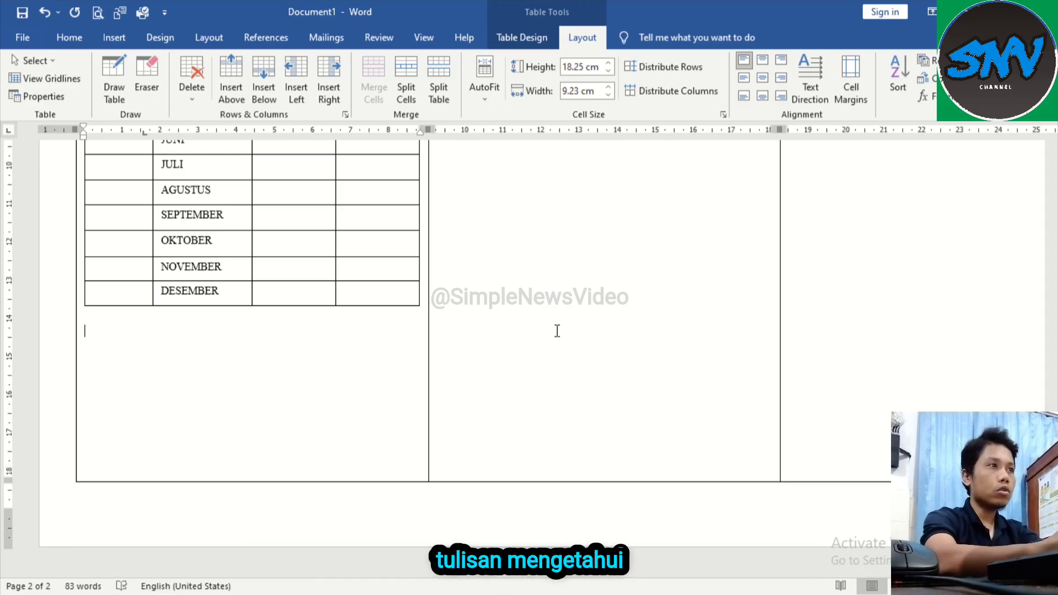
pyautogui.press('BackSpace')
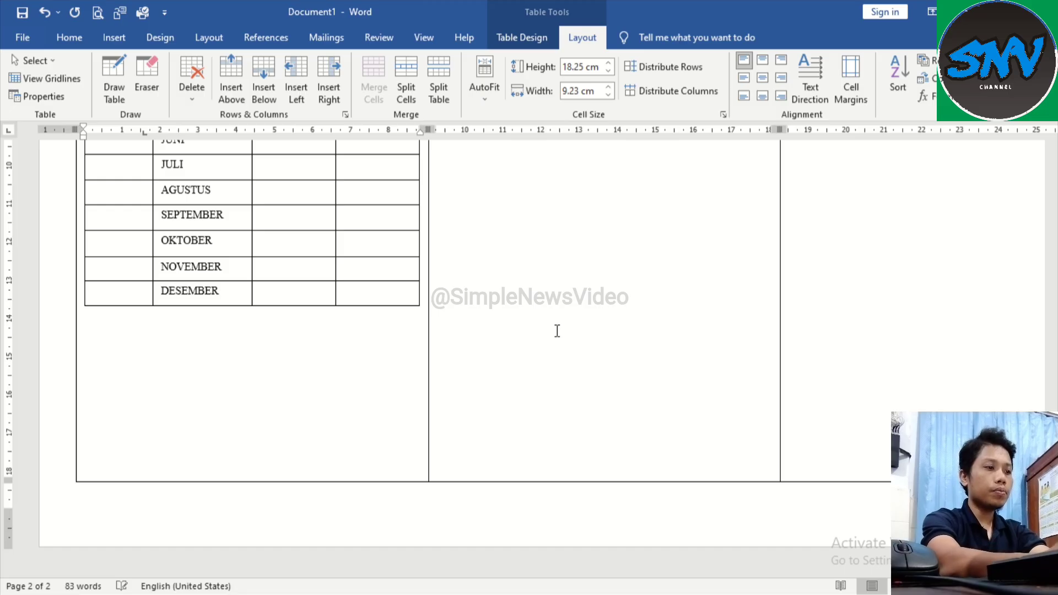
pyautogui.write('mENGETAHUI')
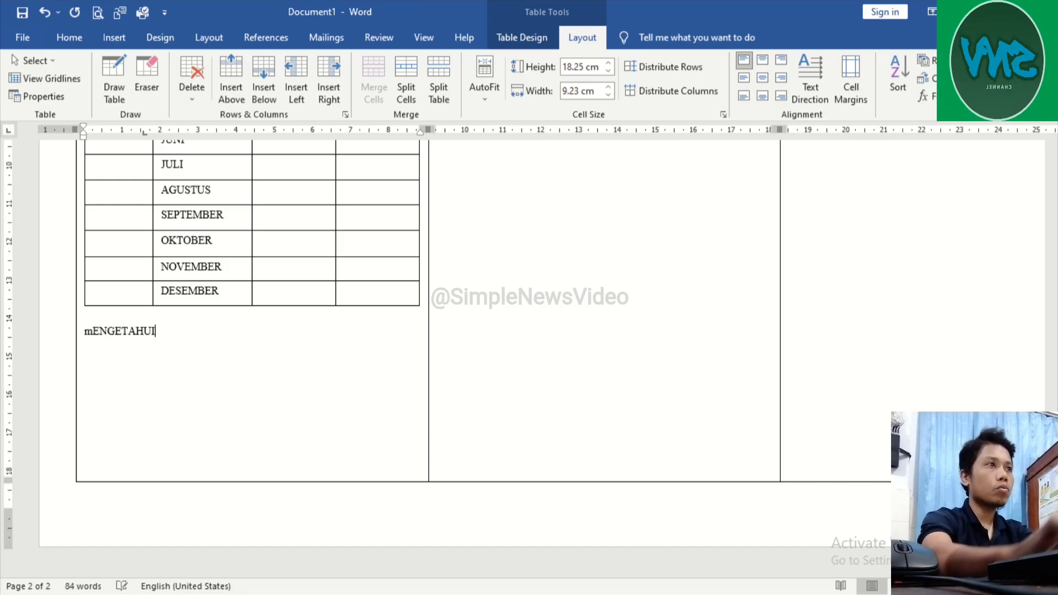
pyautogui.press('BackSpace')
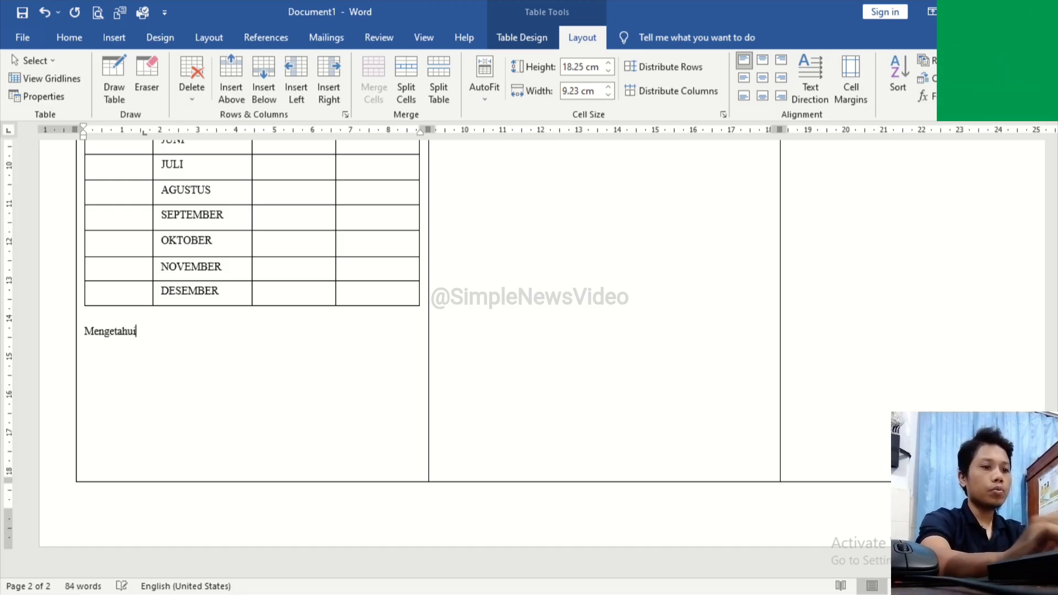
pyautogui.write(', ')
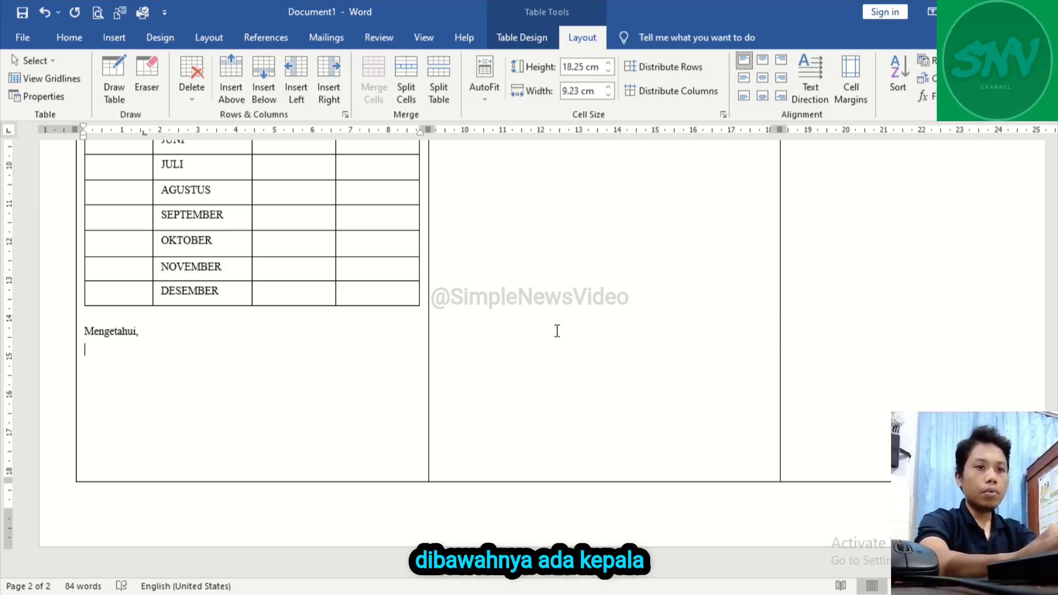
pyautogui.write('Kepala Sekolah')
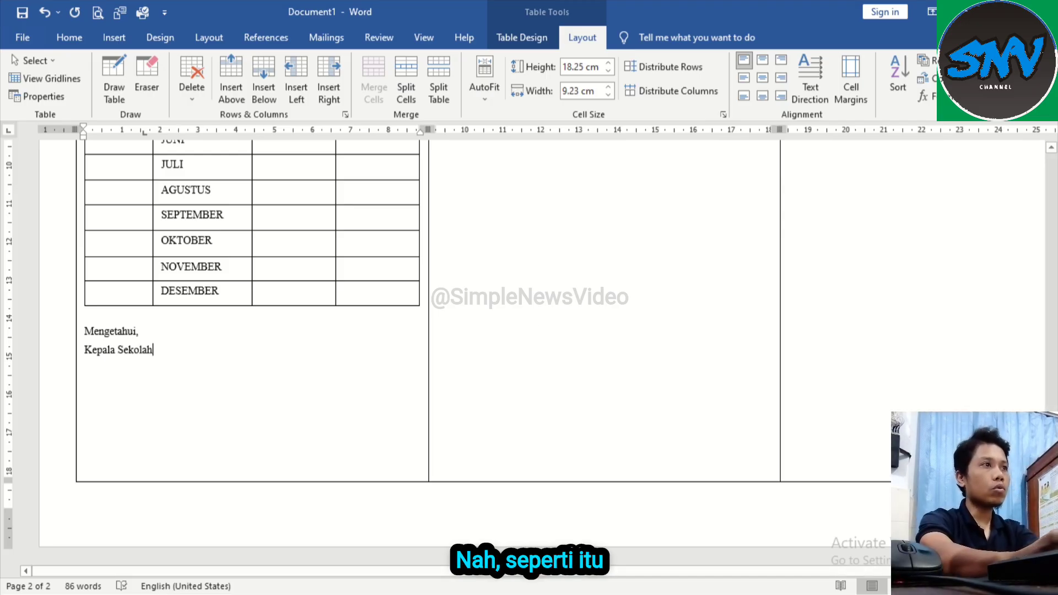
# Step: Leave signature space under "Kepala Sekolah", add a dotted name line in parentheses, and start the NIP line beneath it
pyautogui.press('Return')
pyautogui.press('Return')
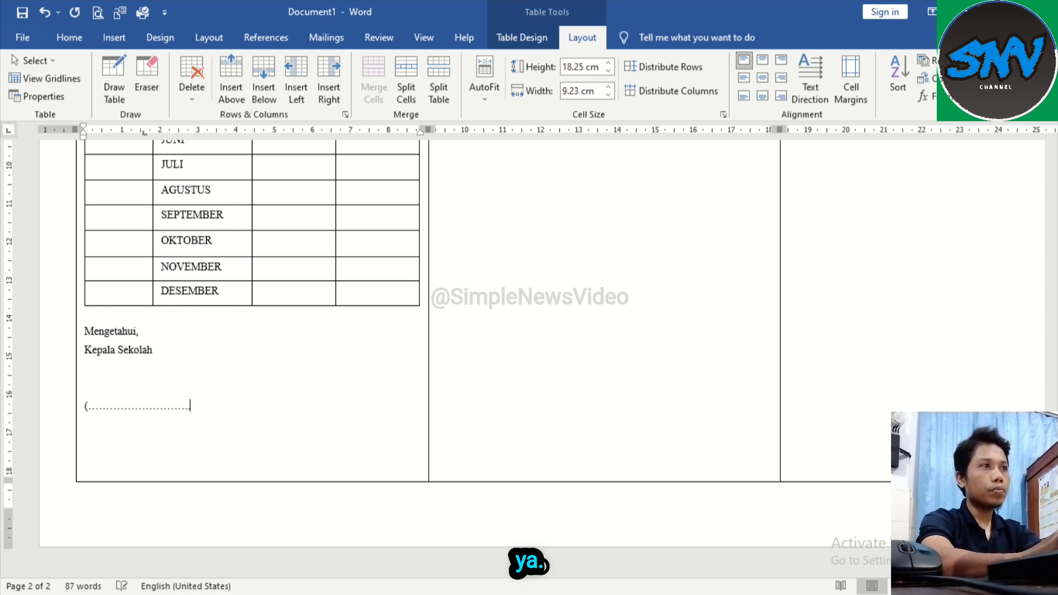
pyautogui.write('...')
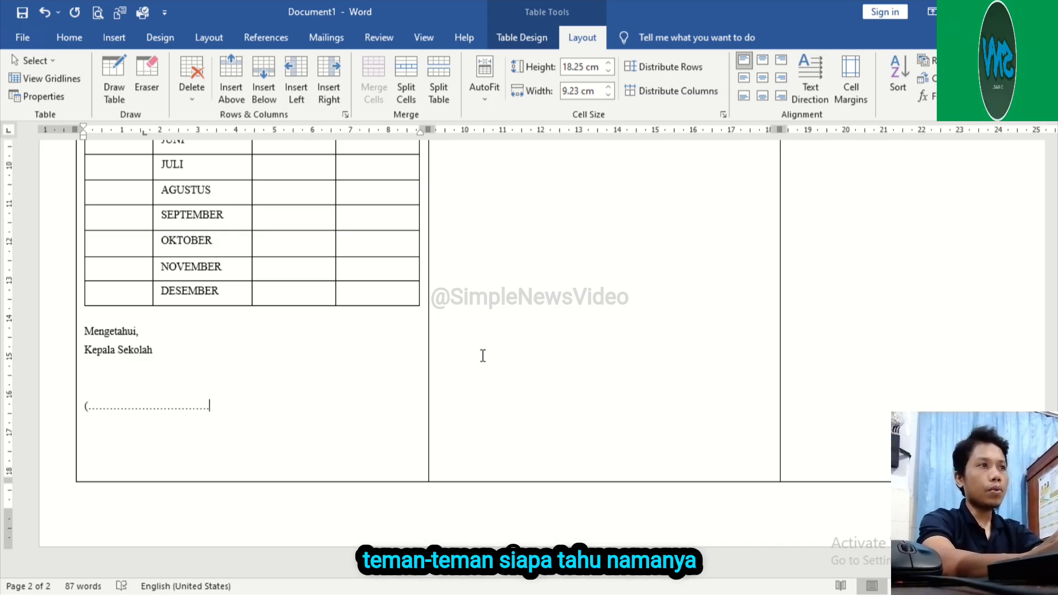
pyautogui.write('...)')
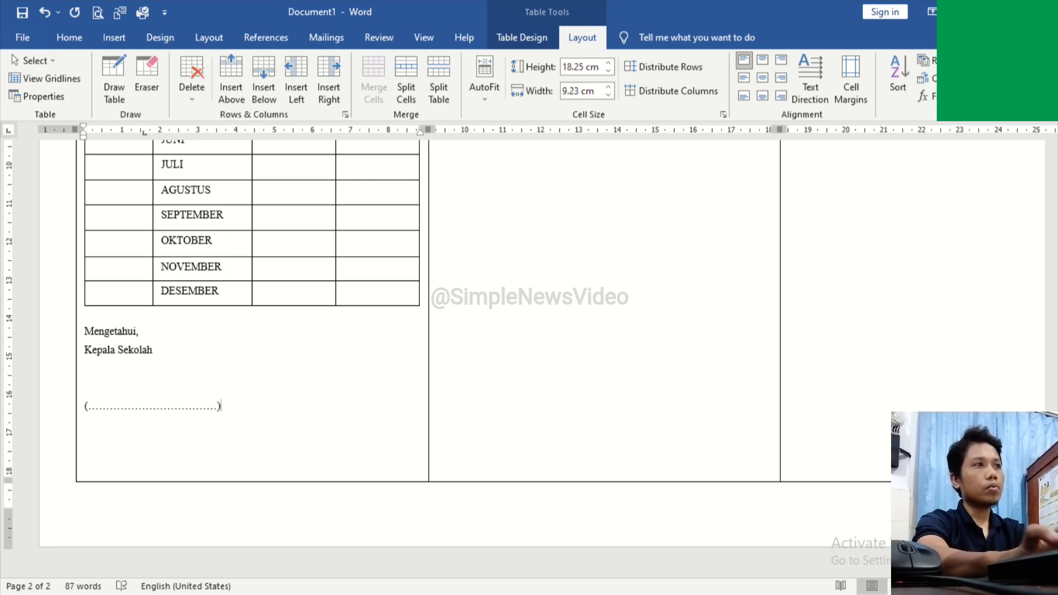
pyautogui.press('Return')
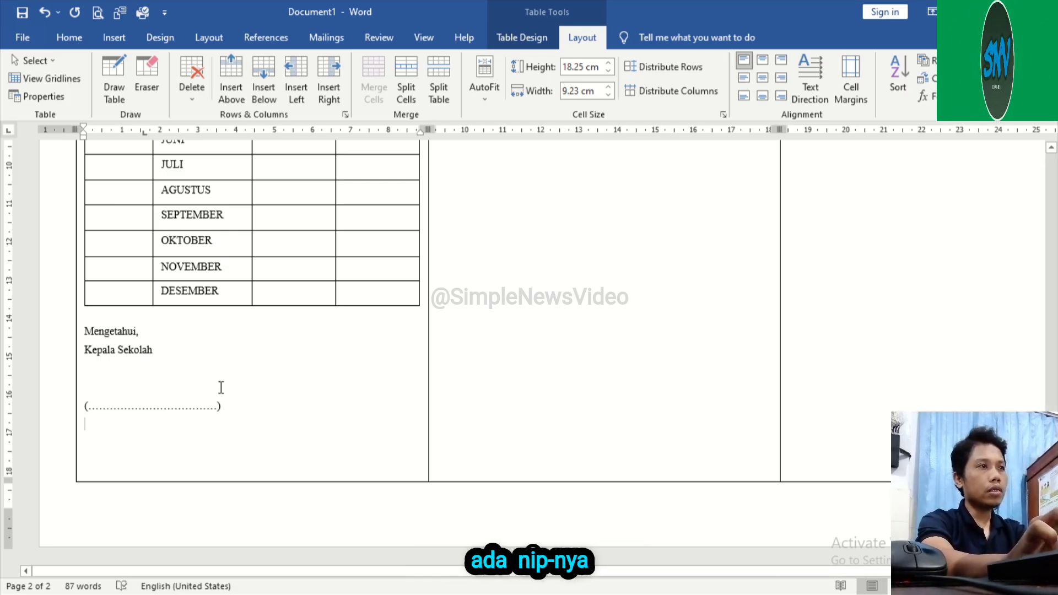
pyautogui.write('NIP.')
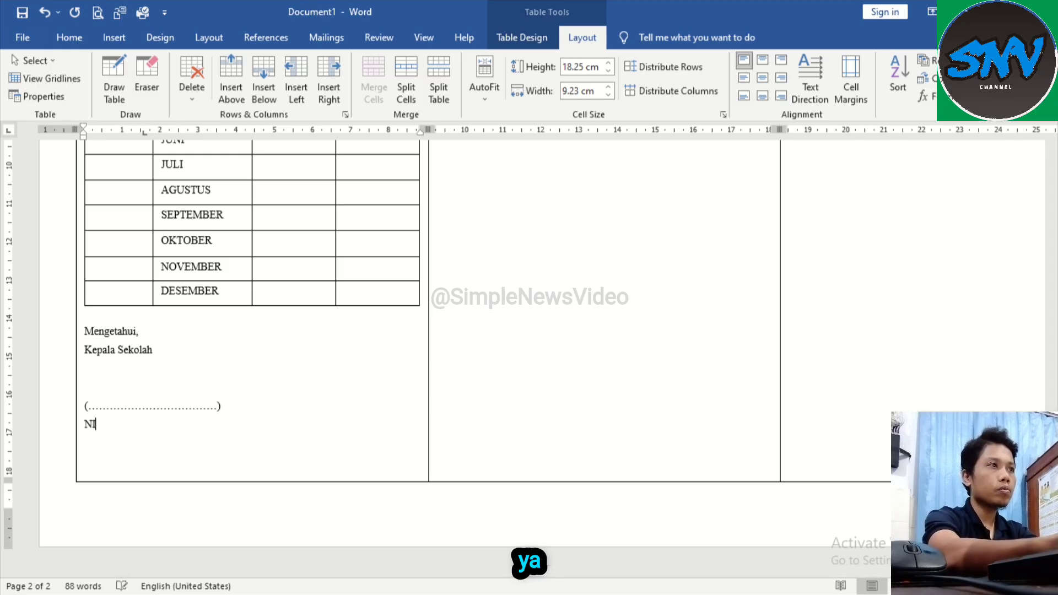
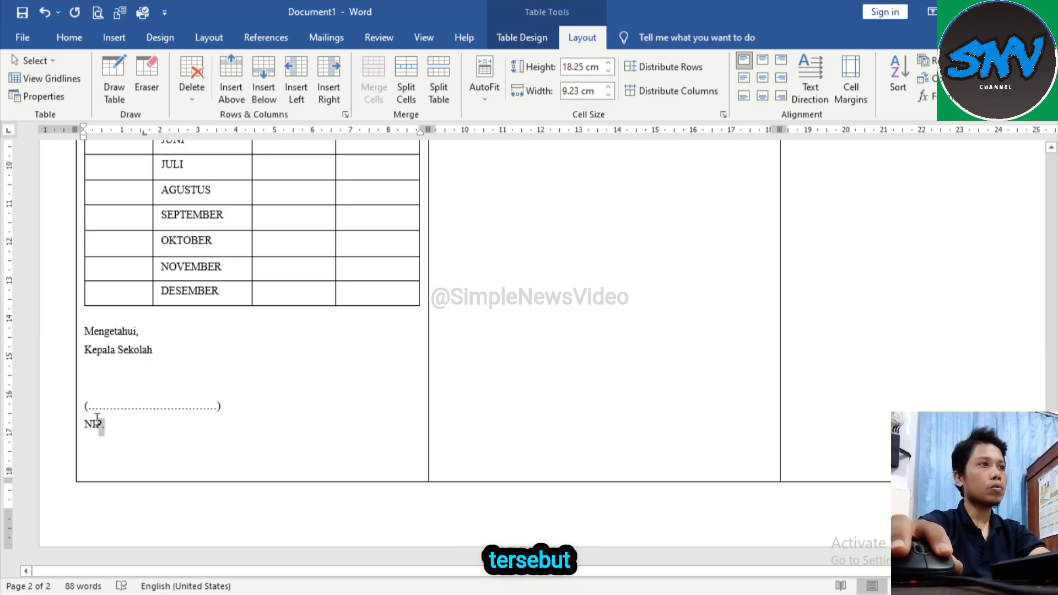
# Step: Set the line spacing of the dotted name line and the NIP line to 1.0
pyautogui.moveTo(97, 419); pyautogui.dragTo(84, 406)
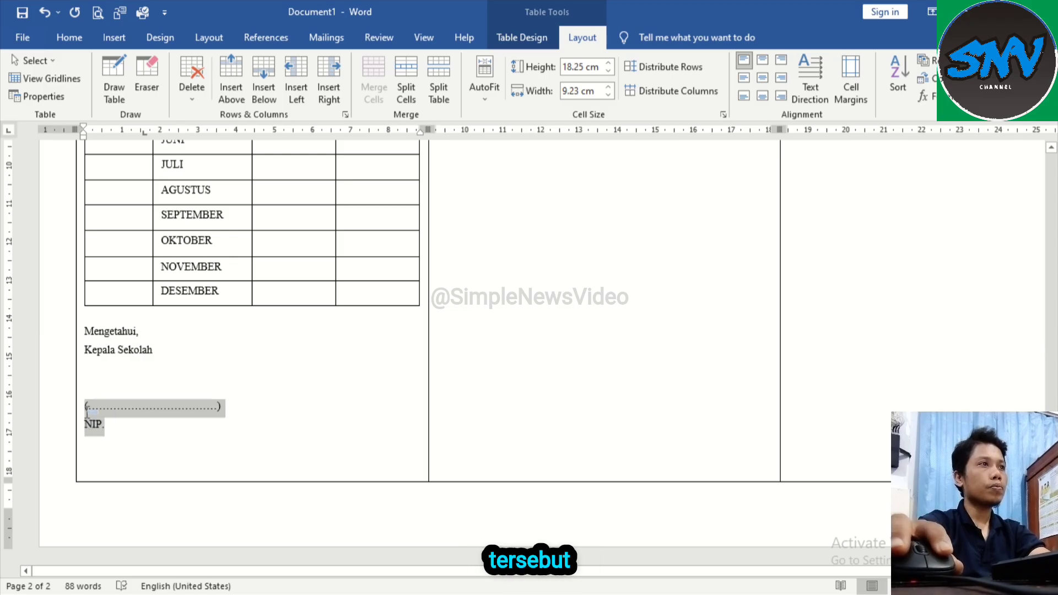
pyautogui.click(69, 37)
pyautogui.click(451, 90)
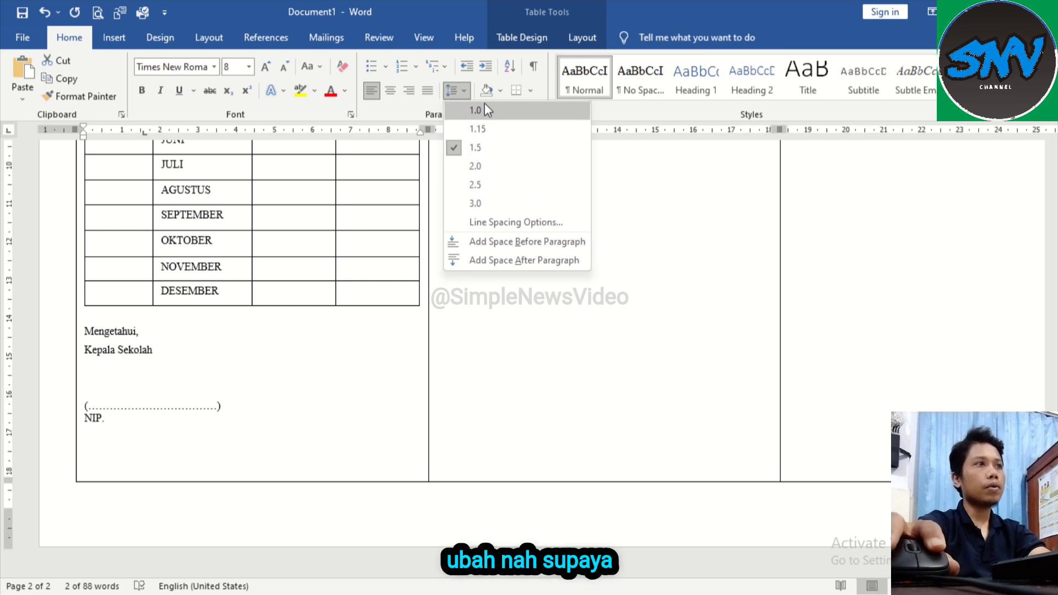
pyautogui.click(484, 110)
pyautogui.click(184, 430)
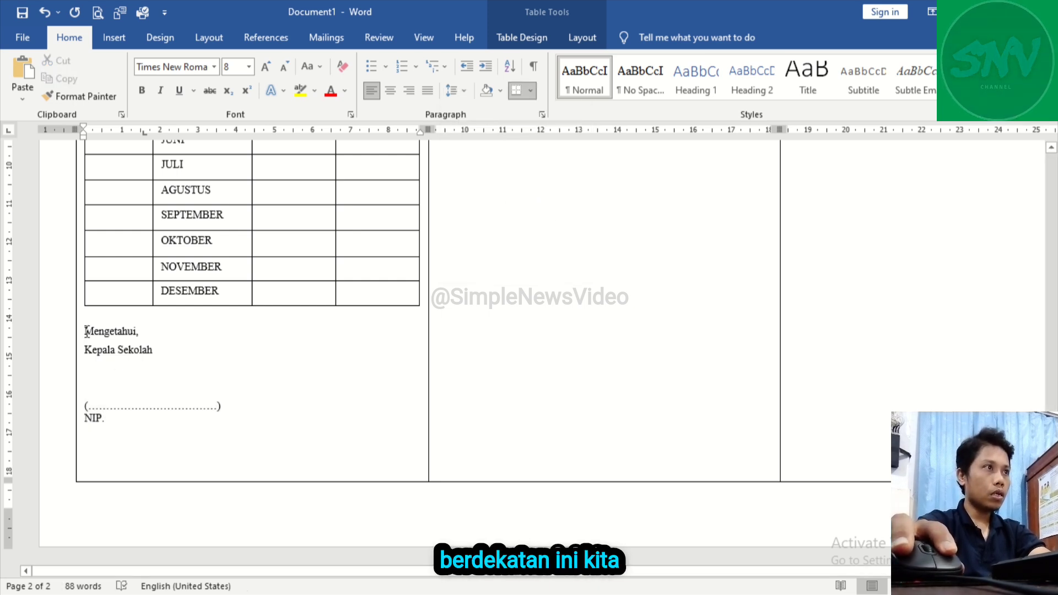
# Step: Indent the whole signature block to about 5 cm and centre its "Mengetahui," and "Kepala Sekolah" lines
pyautogui.moveTo(86, 332); pyautogui.dragTo(108, 417)
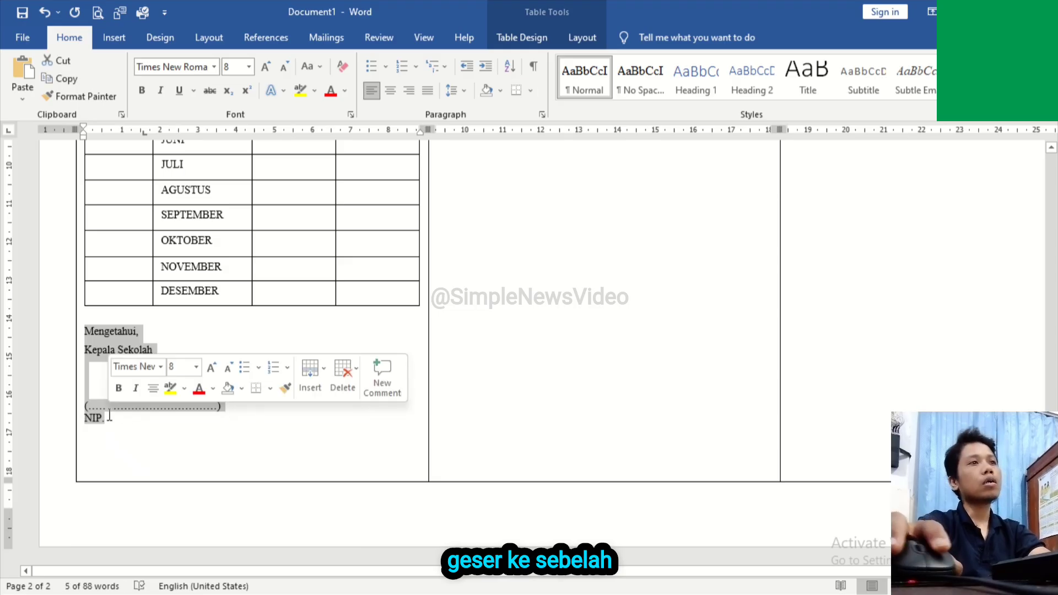
pyautogui.moveTo(79, 156); pyautogui.dragTo(278, 159)
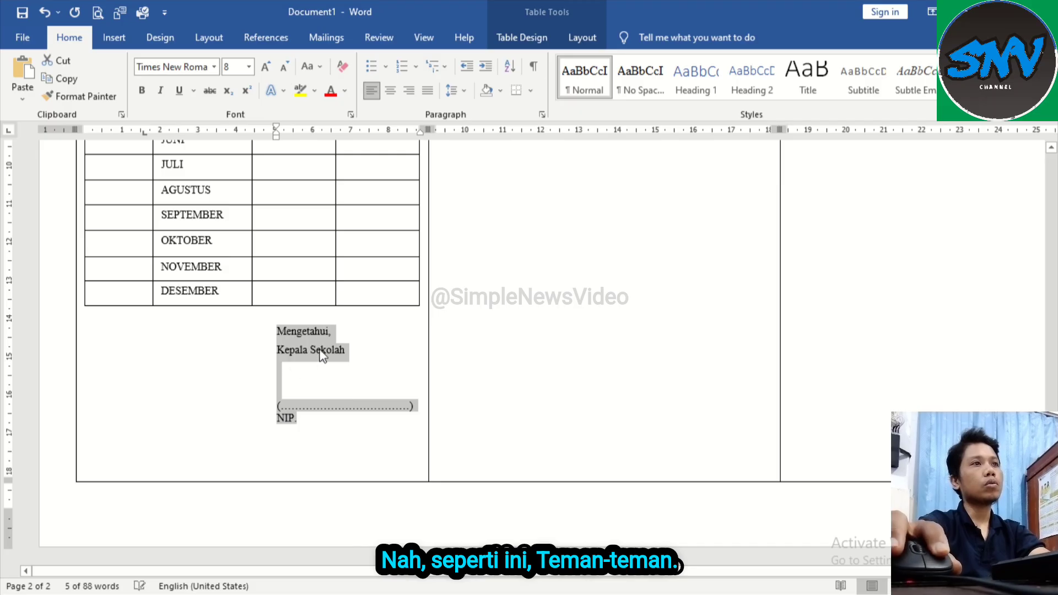
pyautogui.moveTo(365, 347)
pyautogui.mouseDown()
pyautogui.moveTo(328, 348)
pyautogui.moveTo(311, 333)
pyautogui.moveTo(331, 332)
pyautogui.mouseUp()
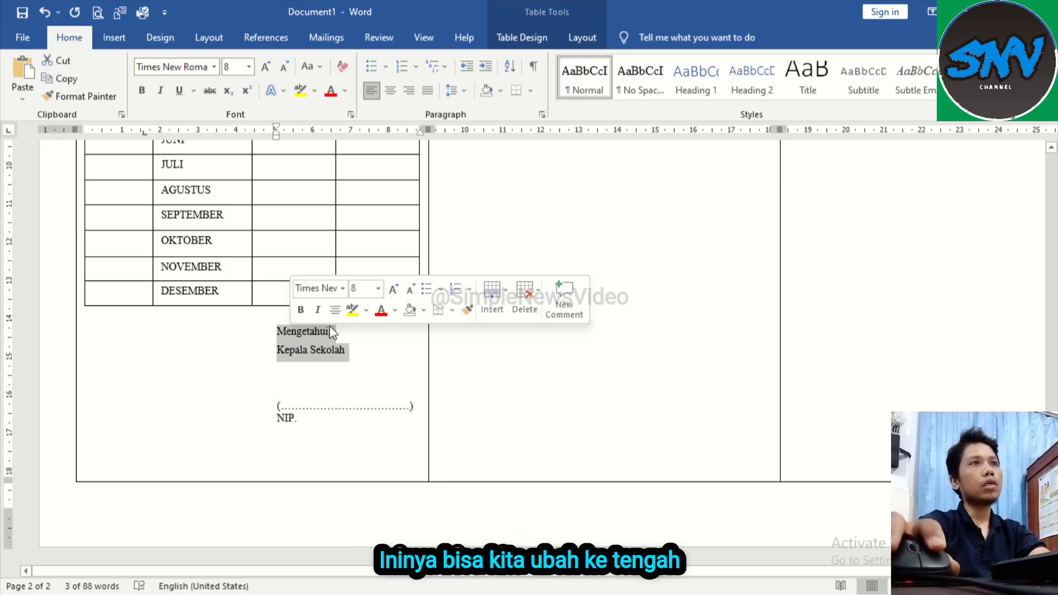
pyautogui.click(389, 88)
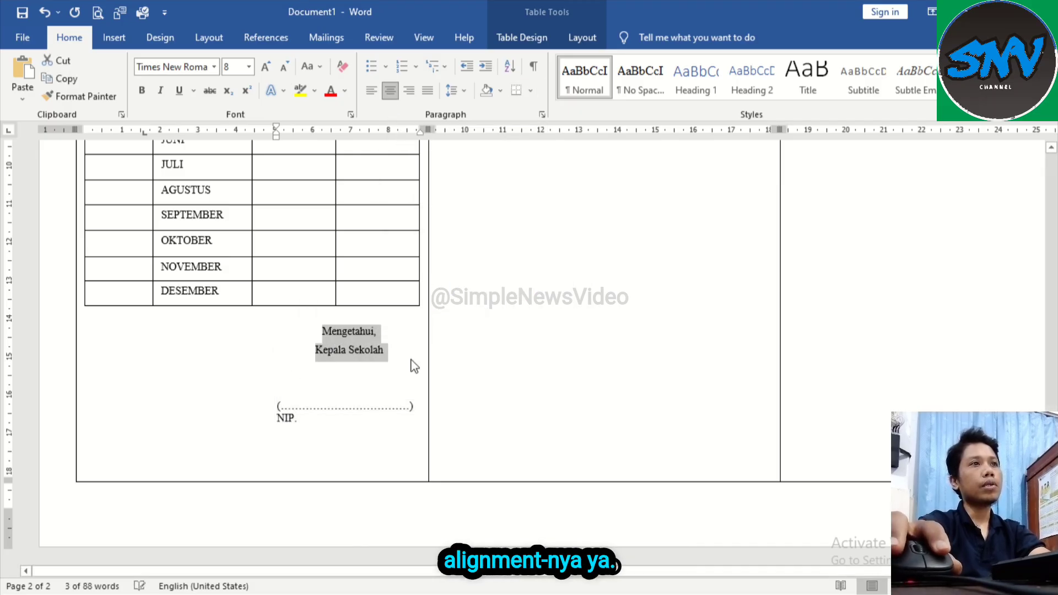
pyautogui.click(406, 344)
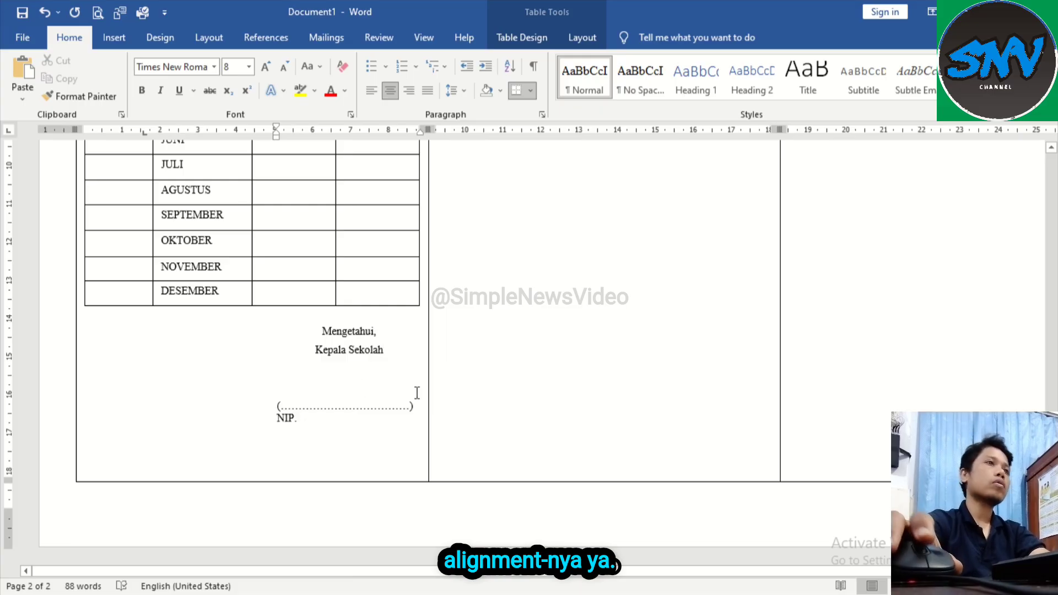
# Step: Set the Nama, No. Induk and Kelas lines above the payment table to font size 11
pyautogui.scroll(10, 417, 393)
pyautogui.click(111, 373)
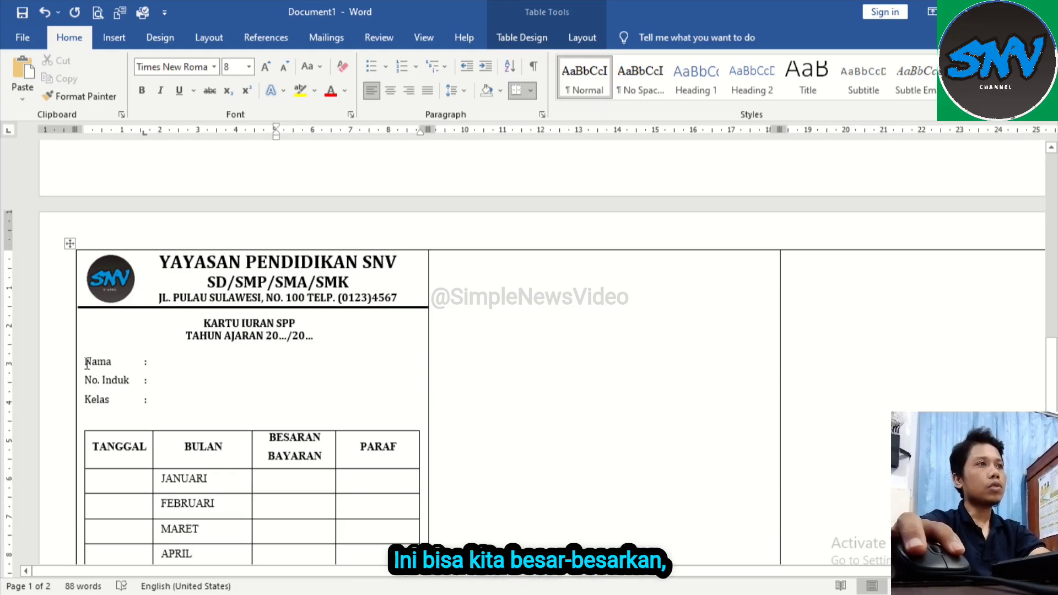
pyautogui.moveTo(87, 364); pyautogui.dragTo(148, 399)
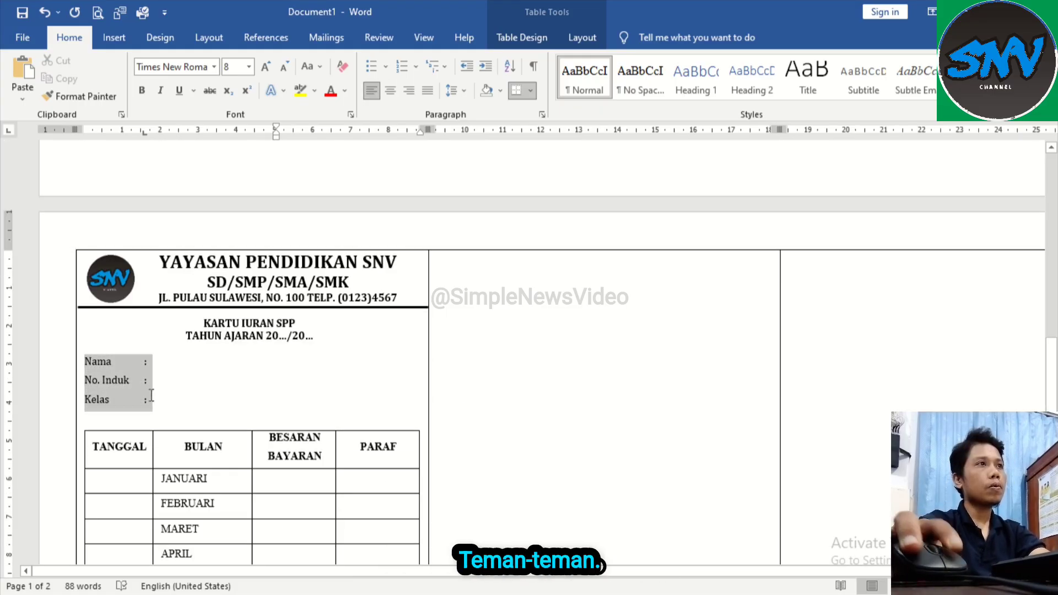
pyautogui.click(249, 67)
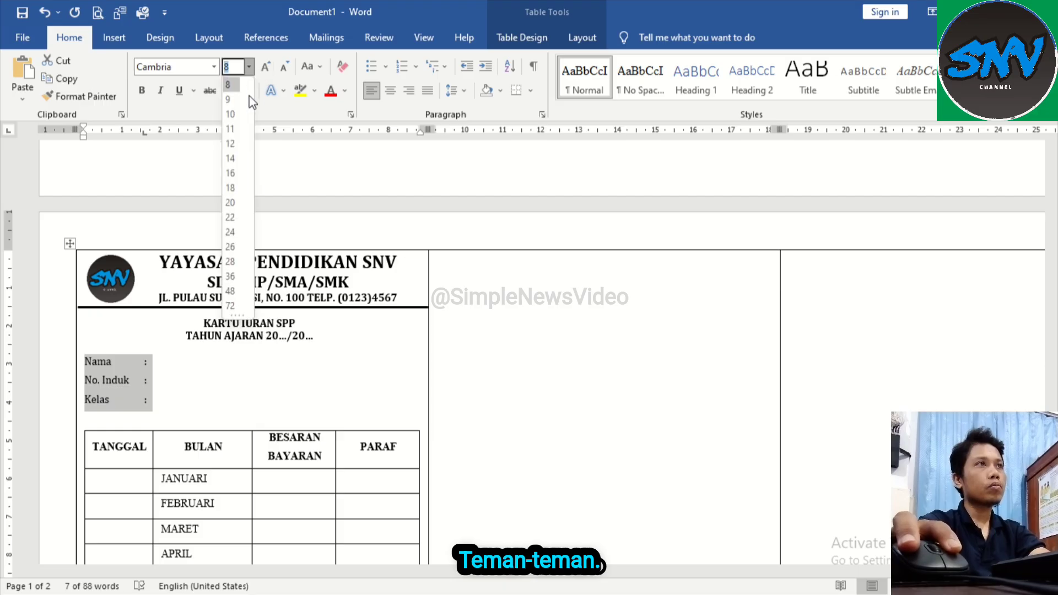
pyautogui.click(233, 128)
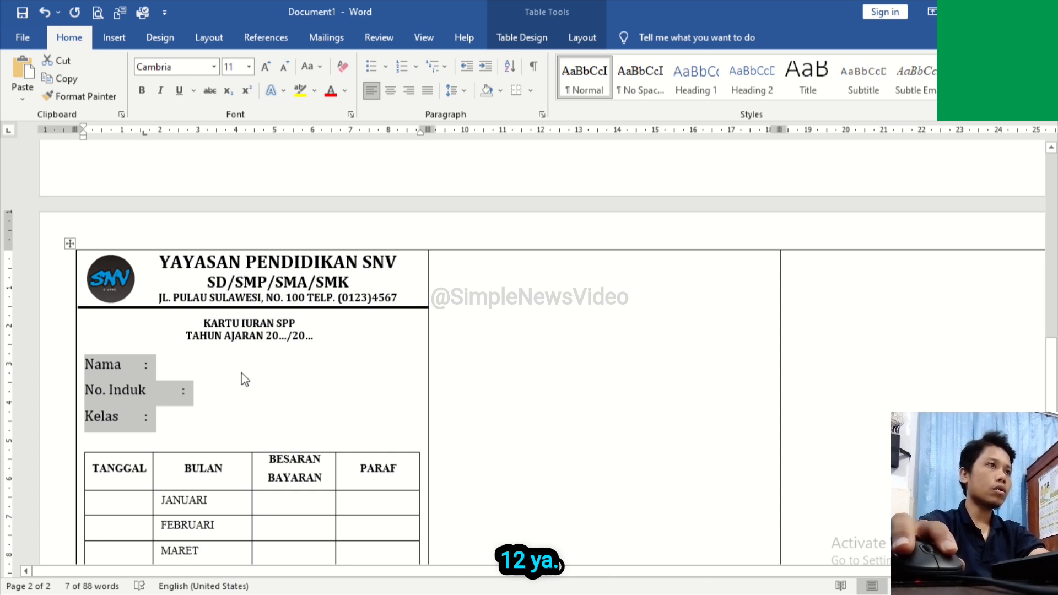
# Step: Set the two title lines "KARTU IURAN SPP" and "TAHUN AJARAN 20.../20..." to font size 11
pyautogui.click(231, 336)
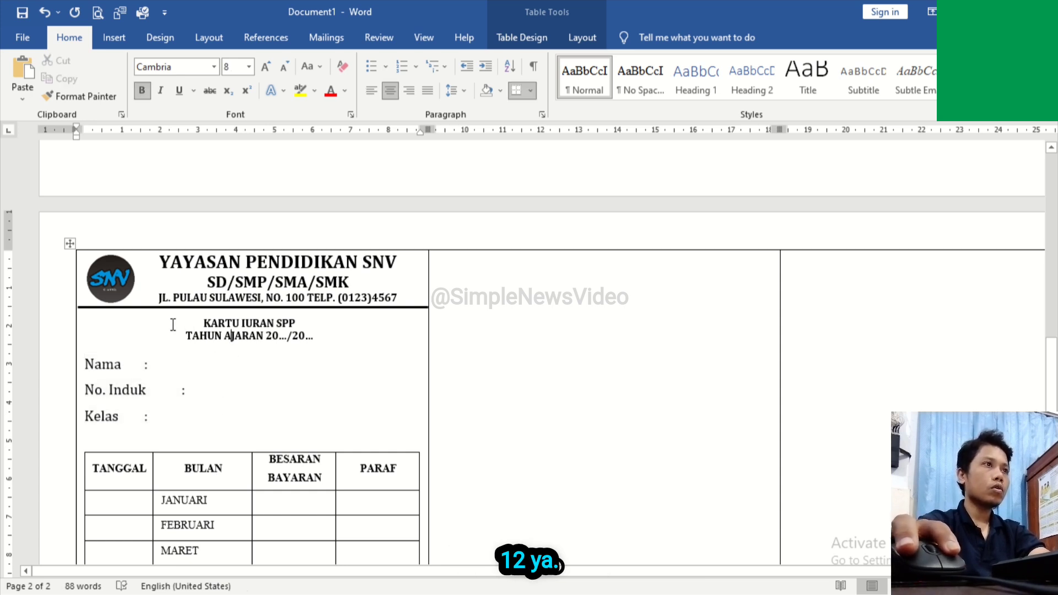
pyautogui.moveTo(173, 325); pyautogui.dragTo(318, 337)
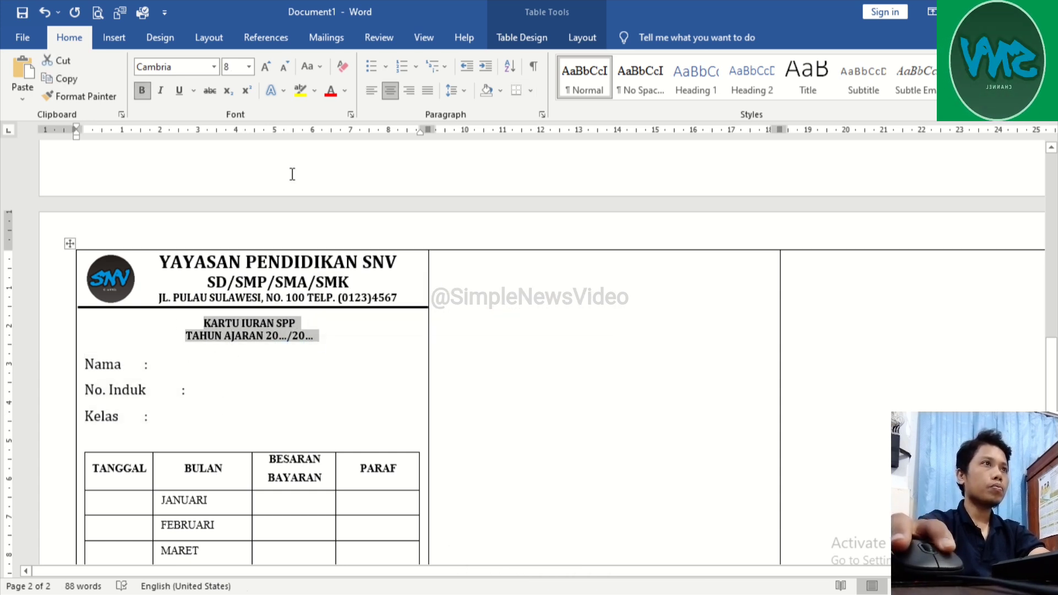
pyautogui.click(249, 67)
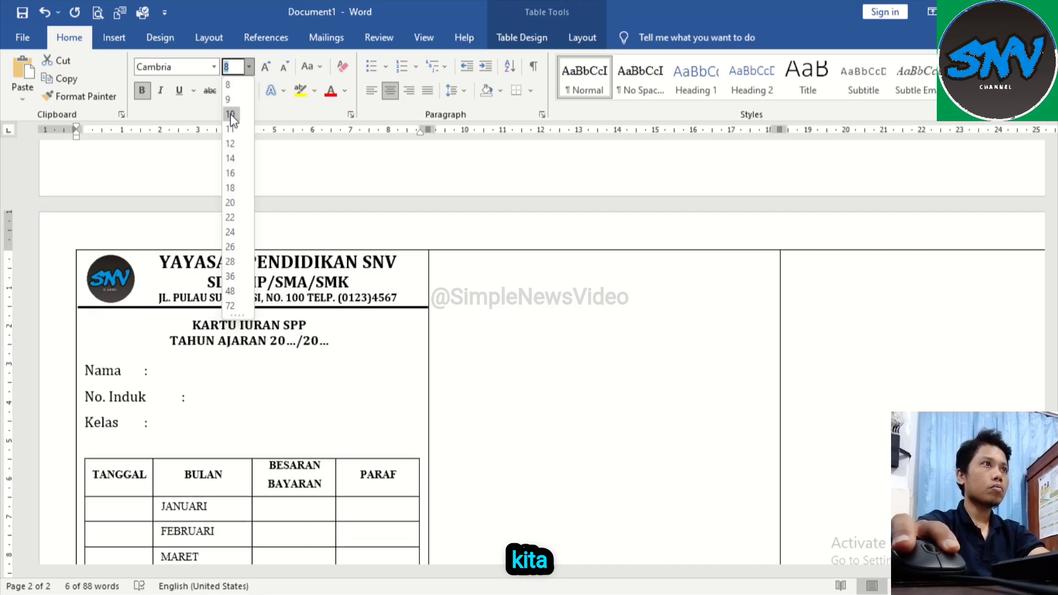
pyautogui.click(230, 128)
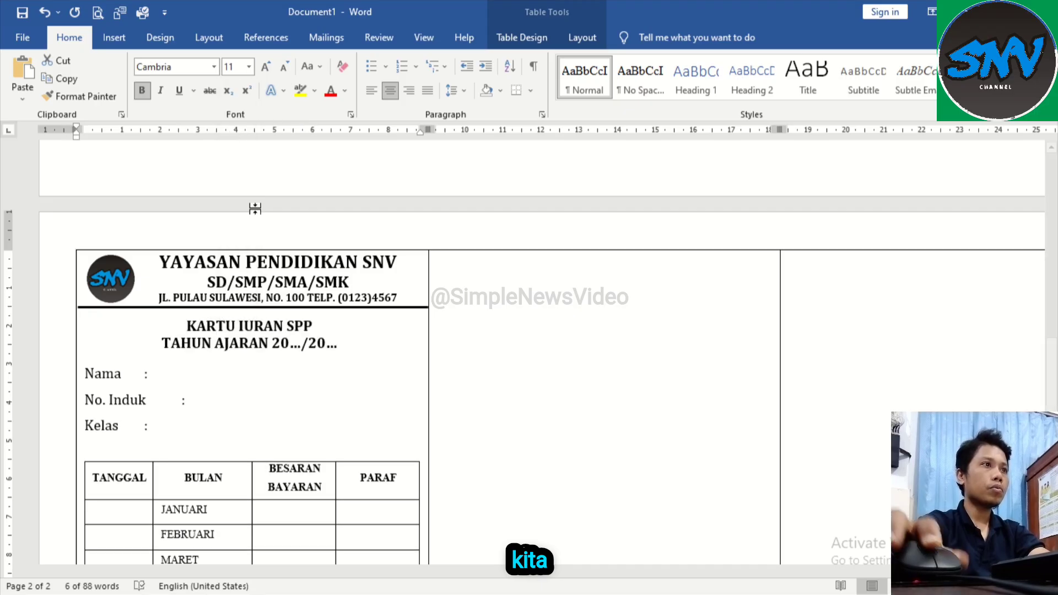
# Step: Enlarge the letterhead lines "YAYASAN PENDIDIKAN SNV" and "SD/SMP/SMA/SMK" on the second page to font size 16
pyautogui.scroll(-8, 296, 387)
pyautogui.scroll(10, 295, 387)
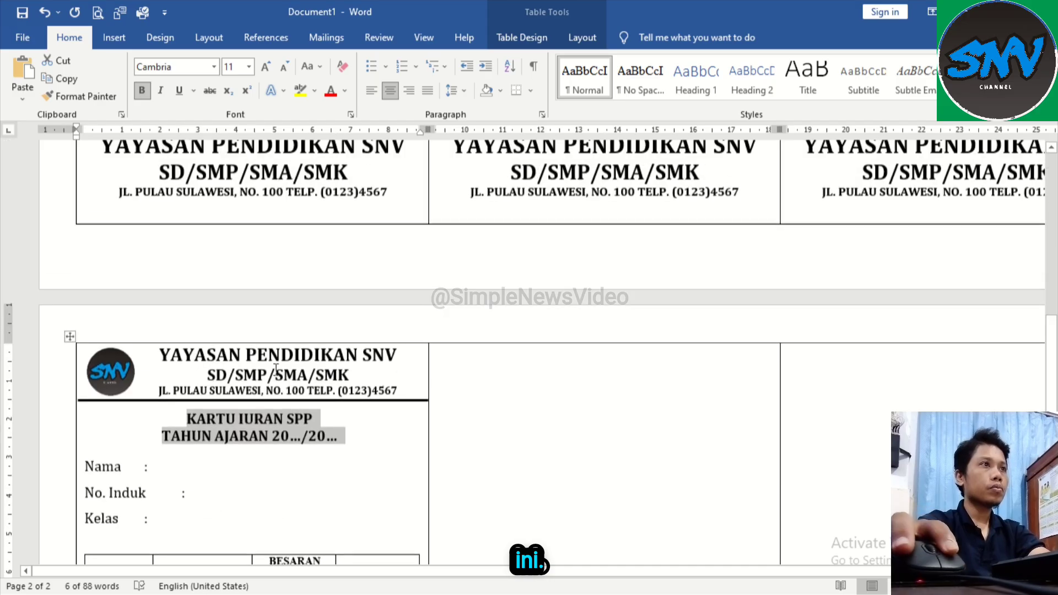
pyautogui.scroll(-3, 185, 400)
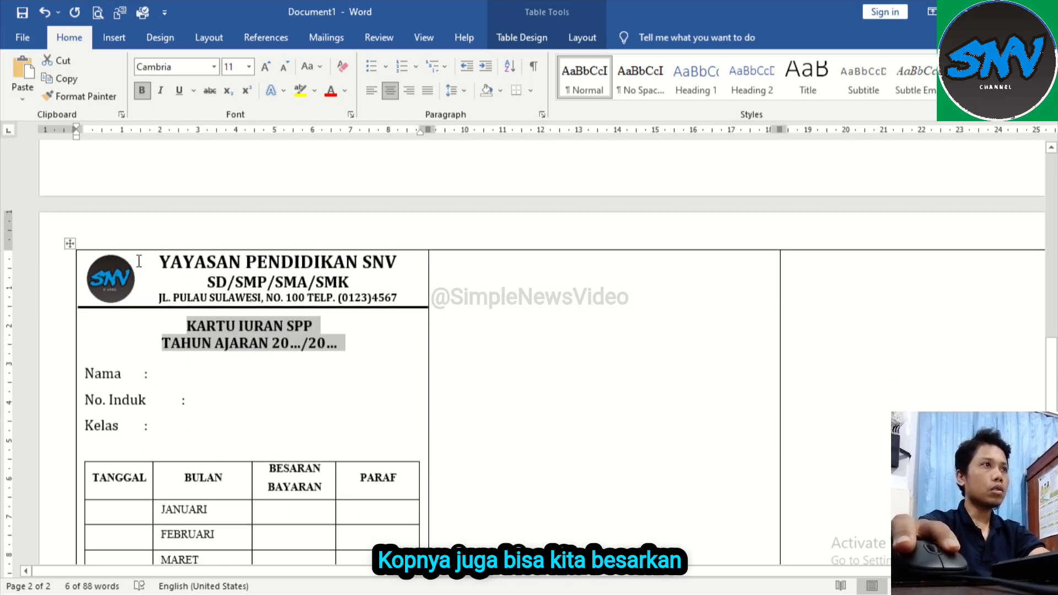
pyautogui.moveTo(139, 261); pyautogui.dragTo(345, 276)
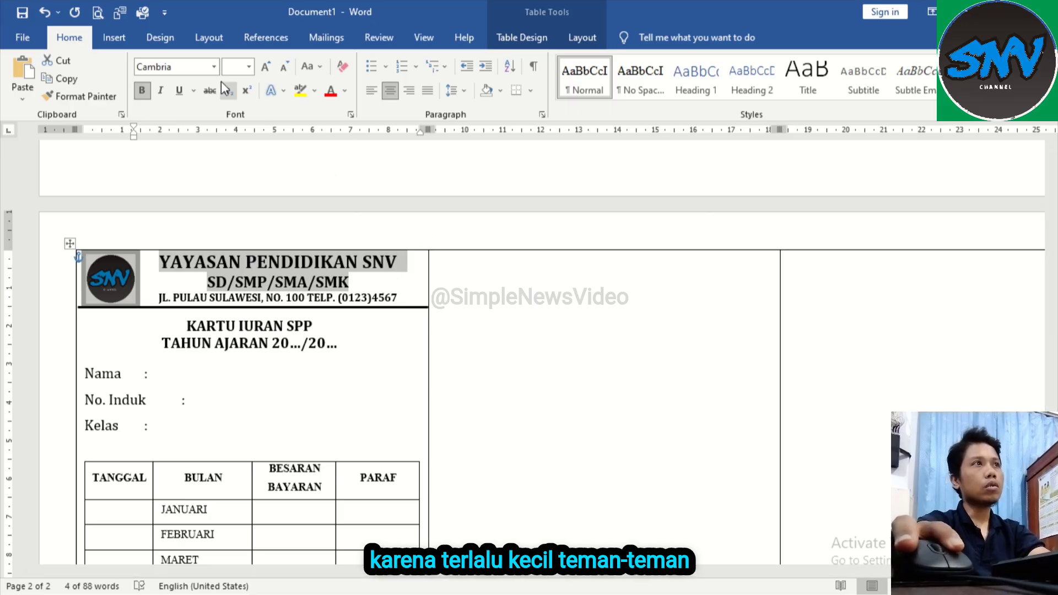
pyautogui.click(249, 66)
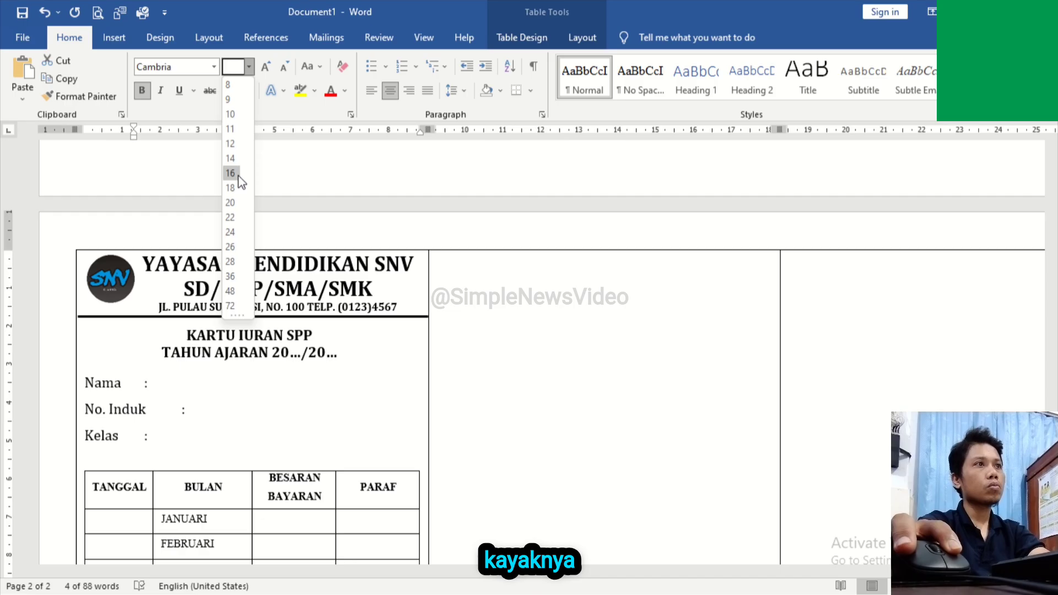
pyautogui.click(260, 196)
pyautogui.click(345, 362)
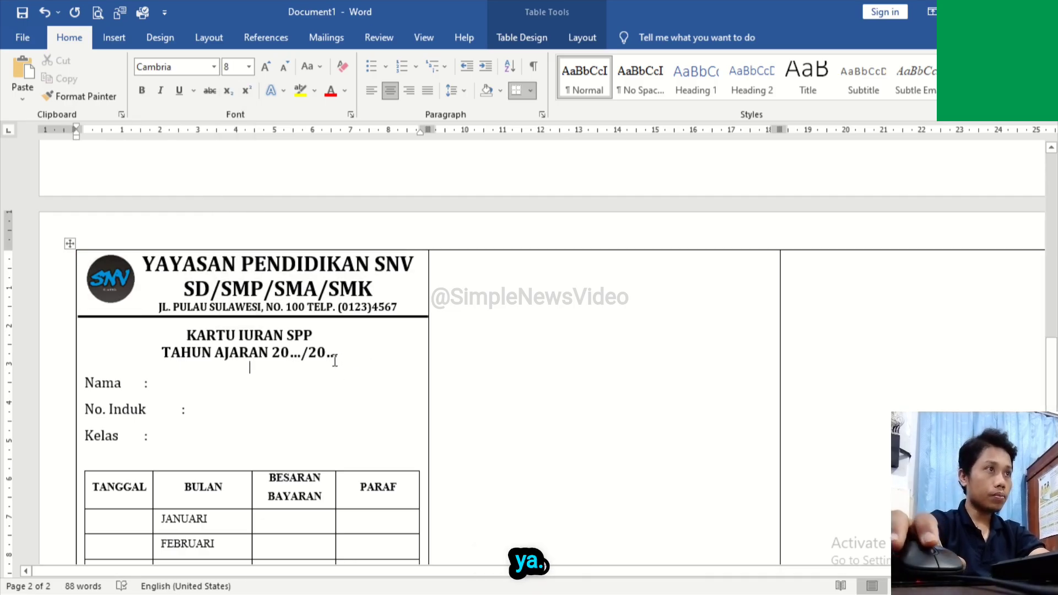
# Step: Enlarge the SNV logo slightly to fill the space beside the letterhead text
pyautogui.scroll(-3, 307, 314)
pyautogui.scroll(3, 307, 314)
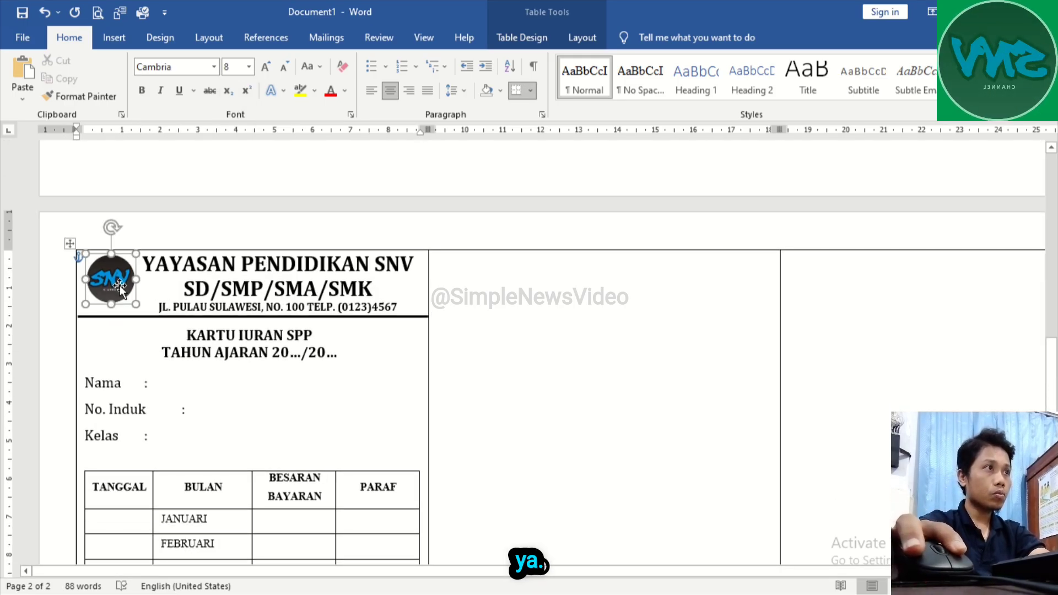
pyautogui.click(131, 298)
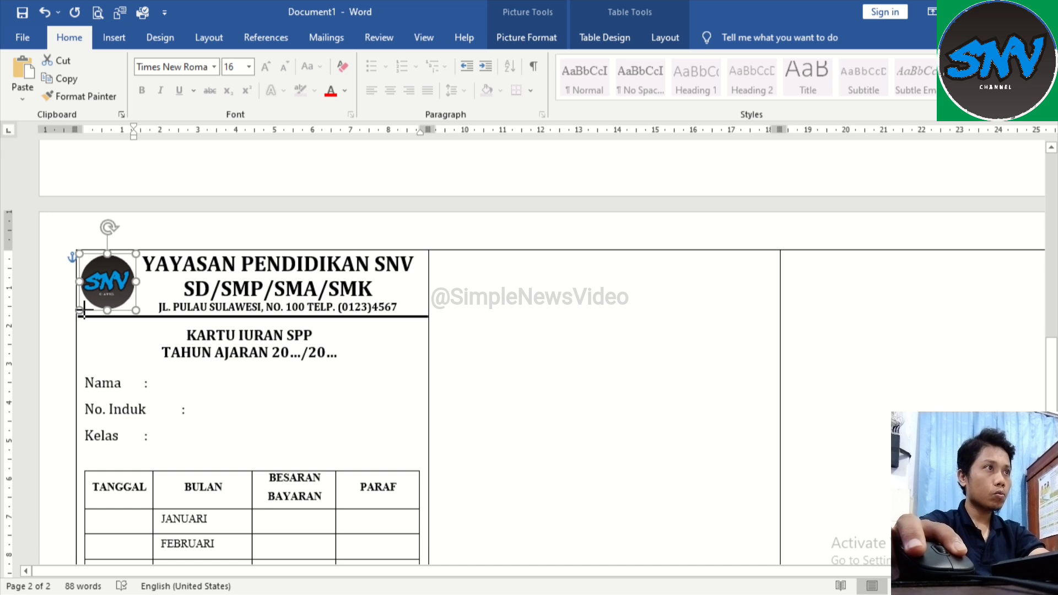
pyautogui.moveTo(140, 313); pyautogui.dragTo(138, 311)
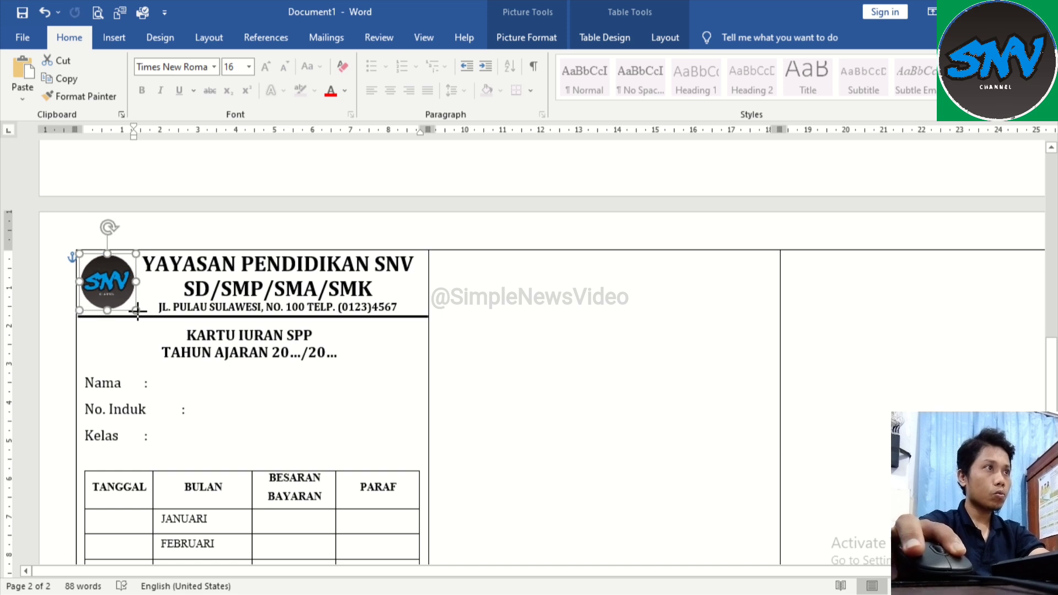
pyautogui.click(177, 297)
# Step: Move the tab stop of the Nama, No. Induk and Kelas lines to about 2.1 cm and align all three colons to it
pyautogui.scroll(-8, 345, 354)
pyautogui.scroll(5, 349, 353)
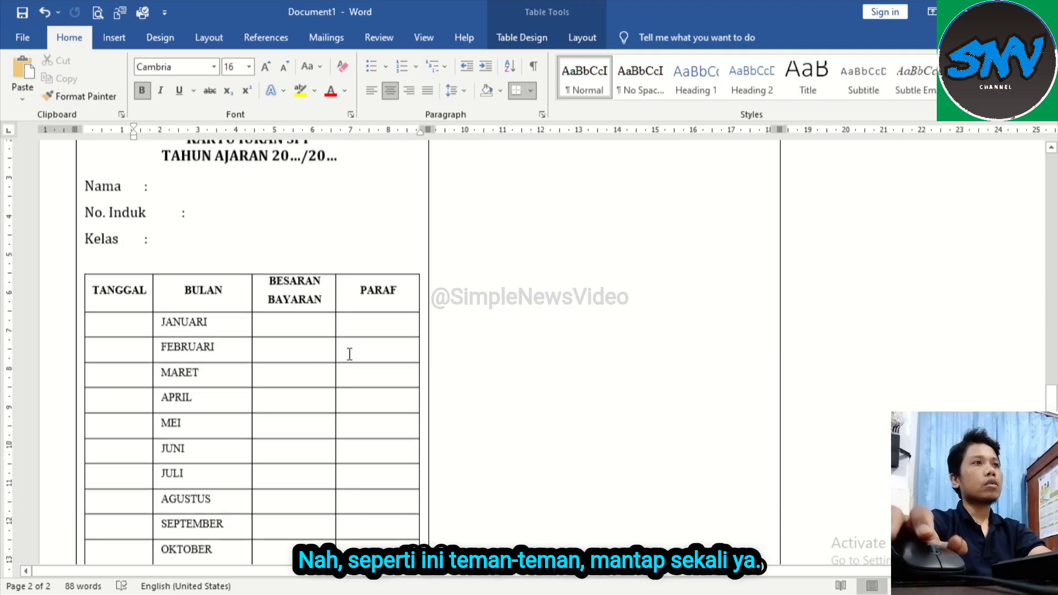
pyautogui.scroll(3, 350, 354)
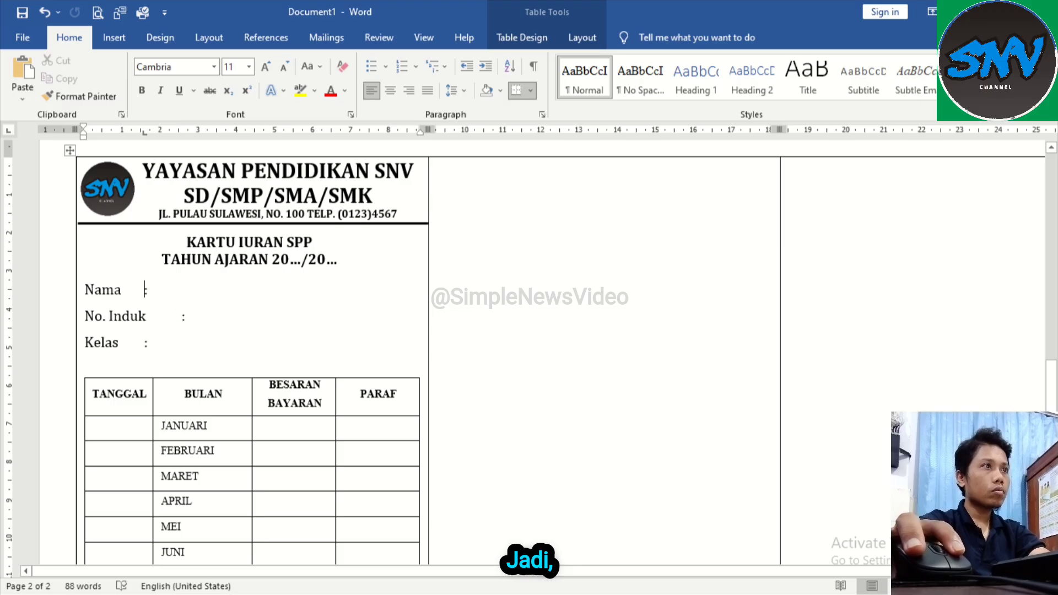
pyautogui.press('BackSpace')
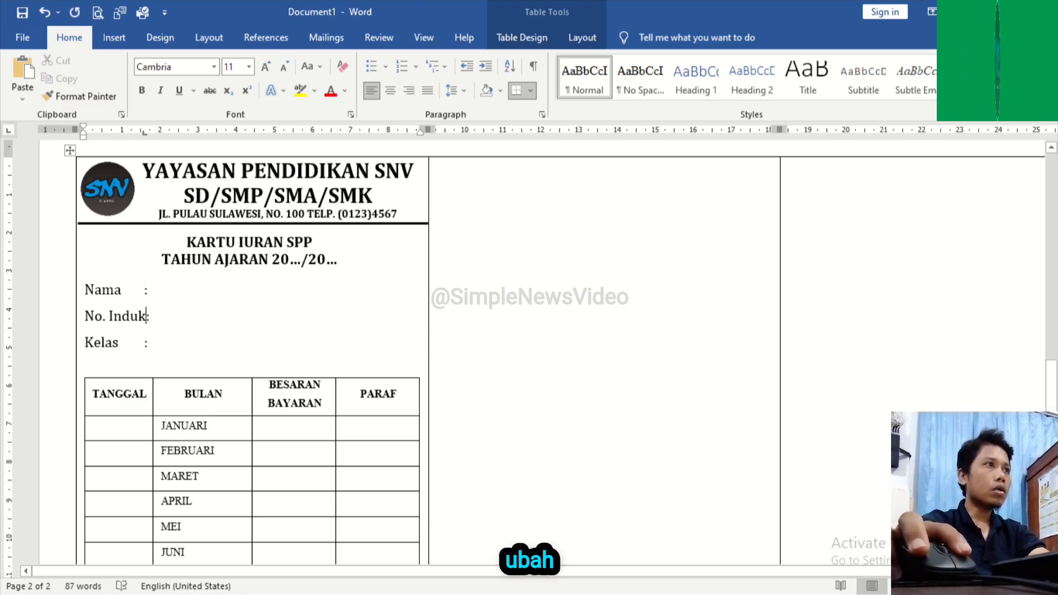
pyautogui.moveTo(86, 289); pyautogui.dragTo(148, 342)
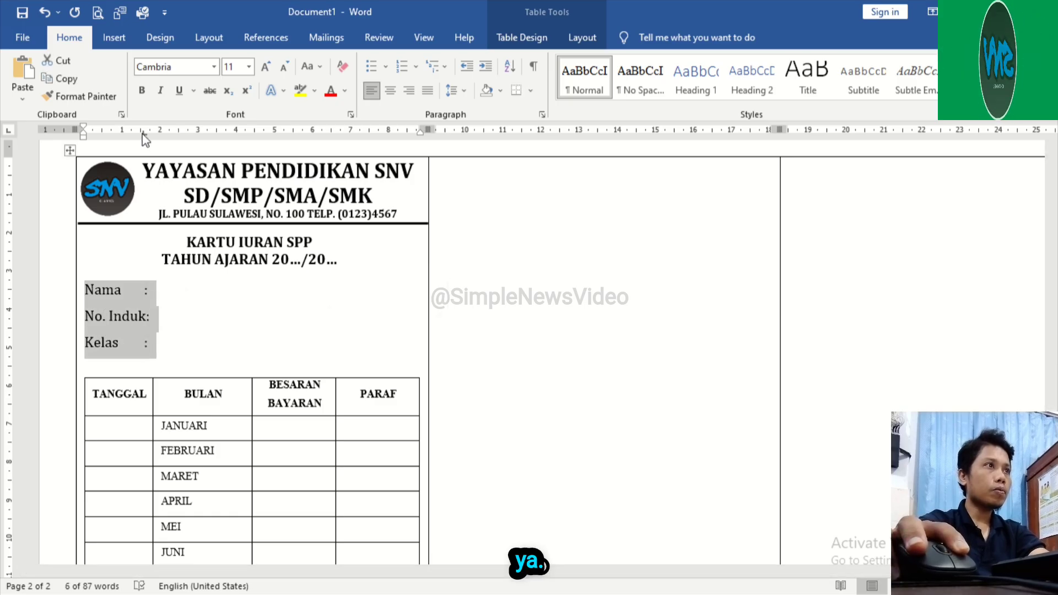
pyautogui.moveTo(143, 134); pyautogui.dragTo(163, 141)
pyautogui.click(158, 311)
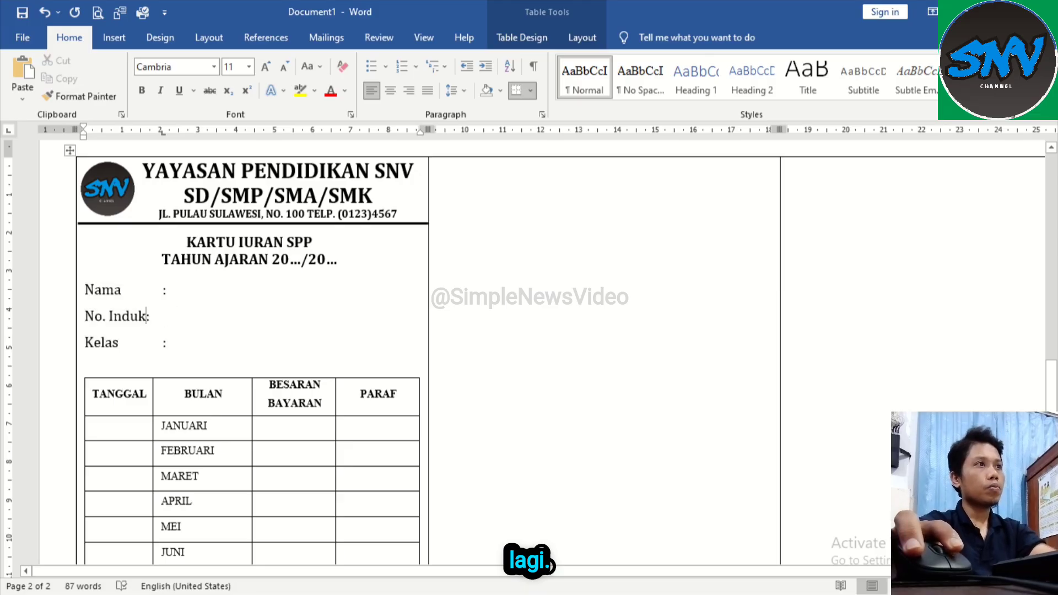
pyautogui.press('Tab')
# Step: Add a dotted fill-in line without underline after the colon of Nama
pyautogui.press('Up')
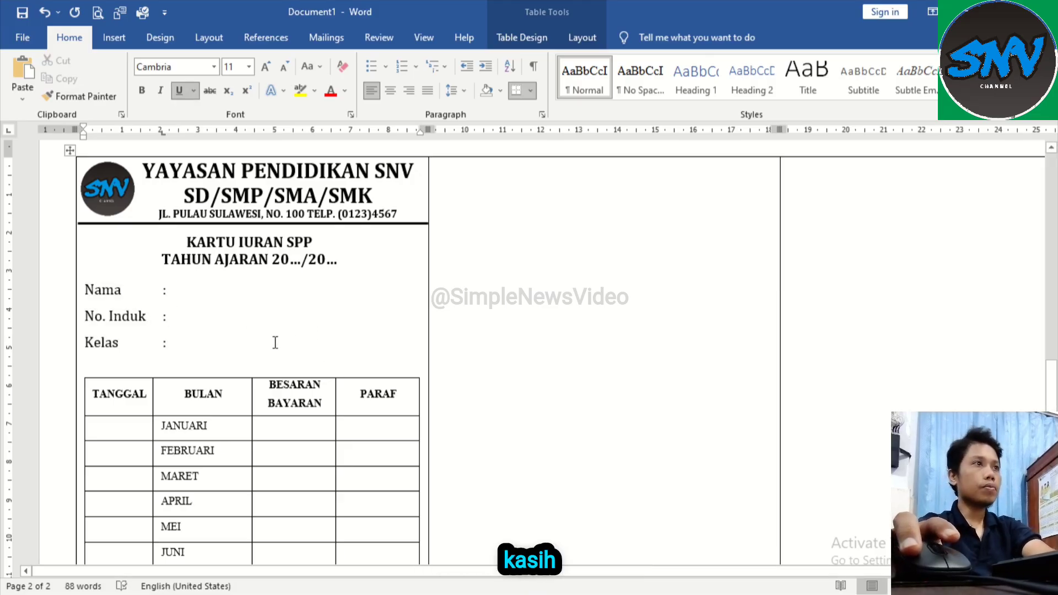
pyautogui.hotkey('ctrl', 'u')
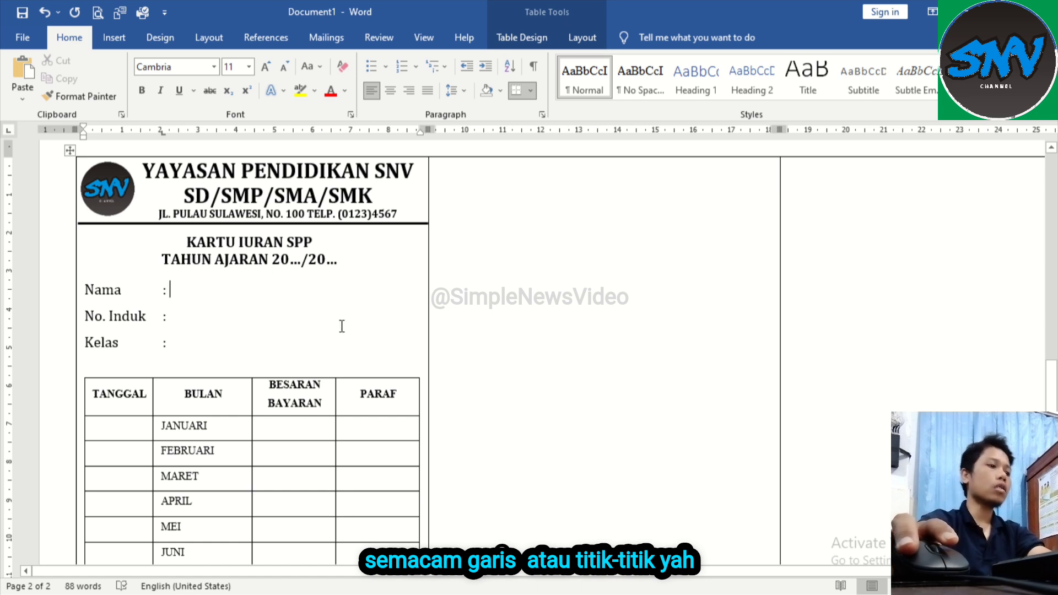
pyautogui.write('...........')
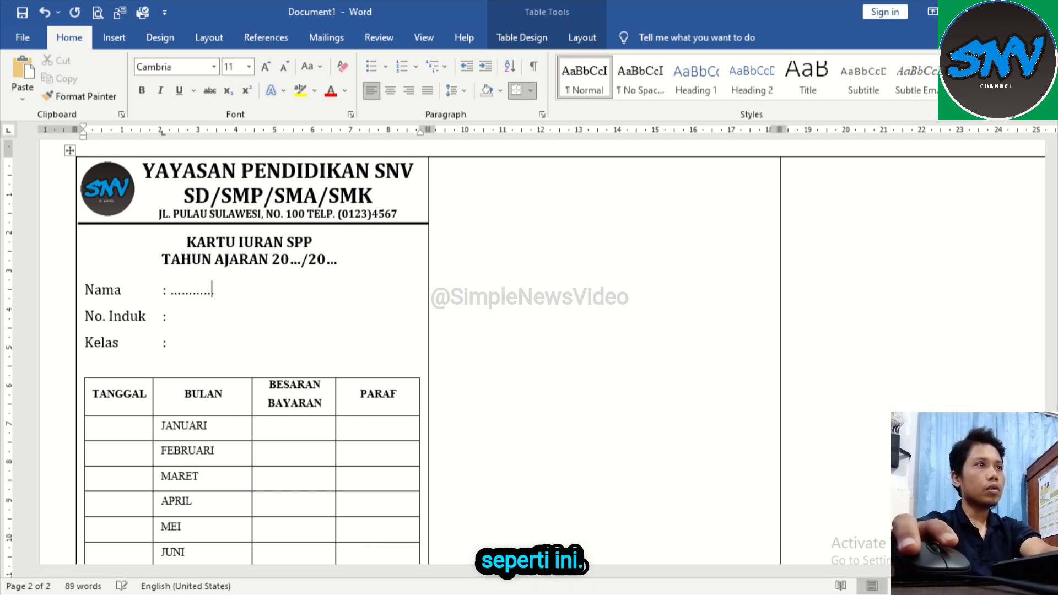
pyautogui.write('..............................')
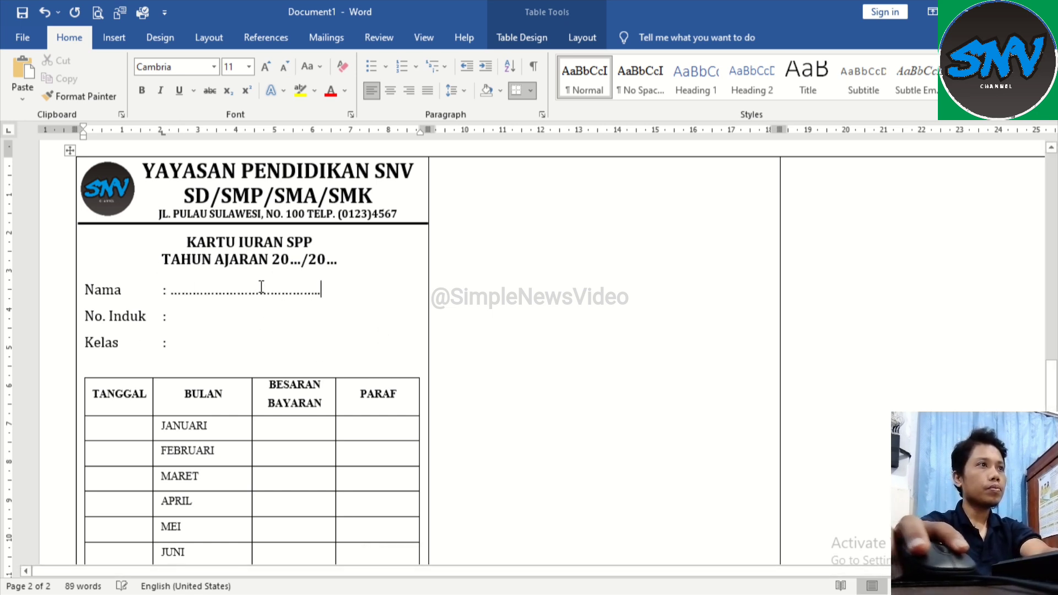
# Step: Copy the dotted fill-in line from Nama and paste it after the colons of No. Induk and Kelas
pyautogui.rightClick(123, 317)
pyautogui.press('Escape')
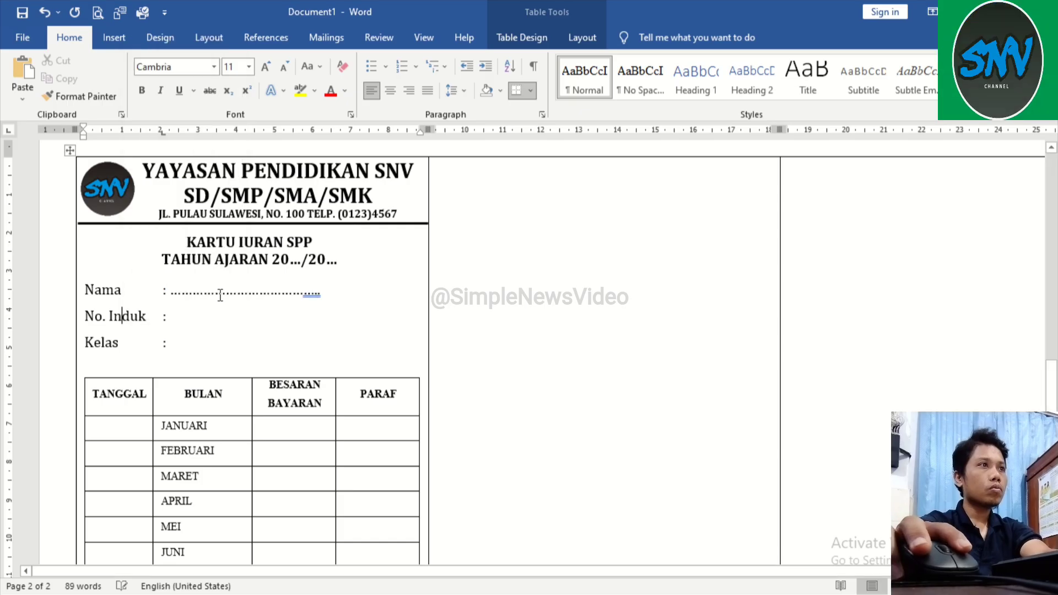
pyautogui.moveTo(172, 292); pyautogui.dragTo(320, 293)
pyautogui.hotkey('ctrl', 'c')
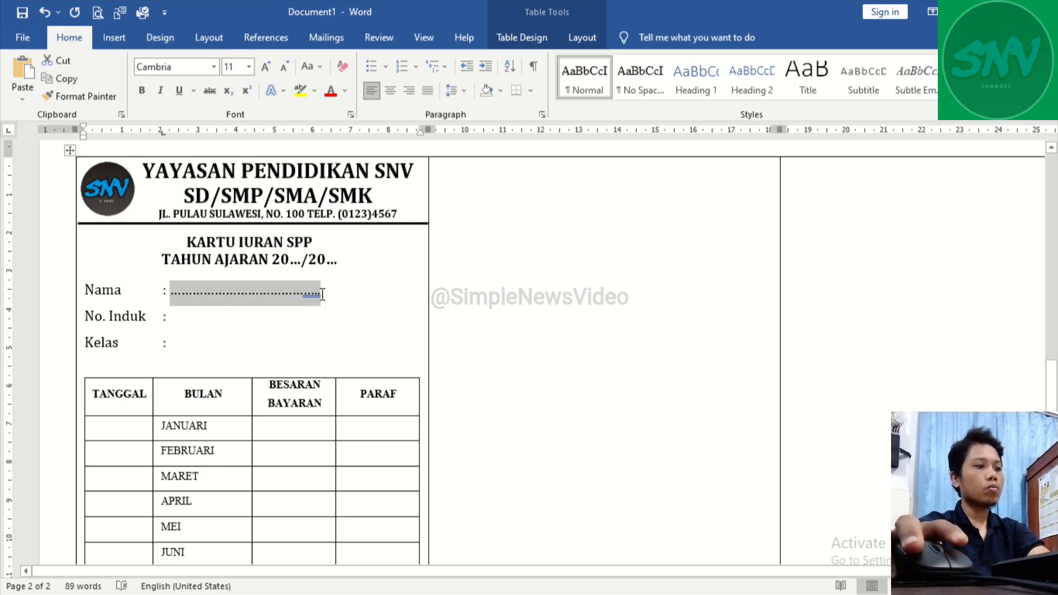
pyautogui.click(178, 314)
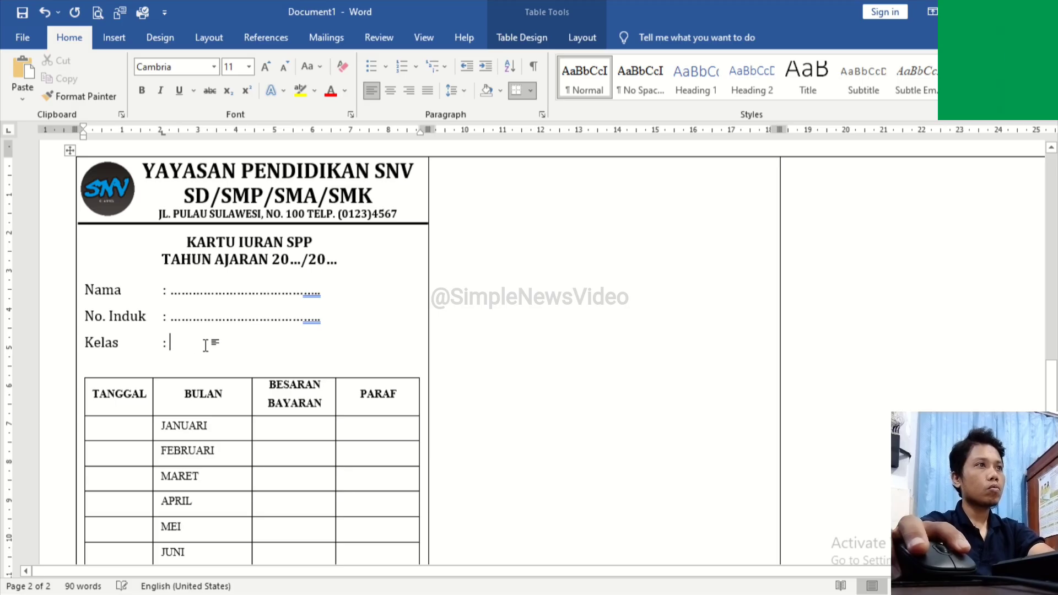
pyautogui.hotkey('ctrl', 'v')
# Step: Change the font colour of the dotted lines after Nama, No. Induk and Kelas to grey
pyautogui.moveTo(171, 292); pyautogui.dragTo(324, 294)
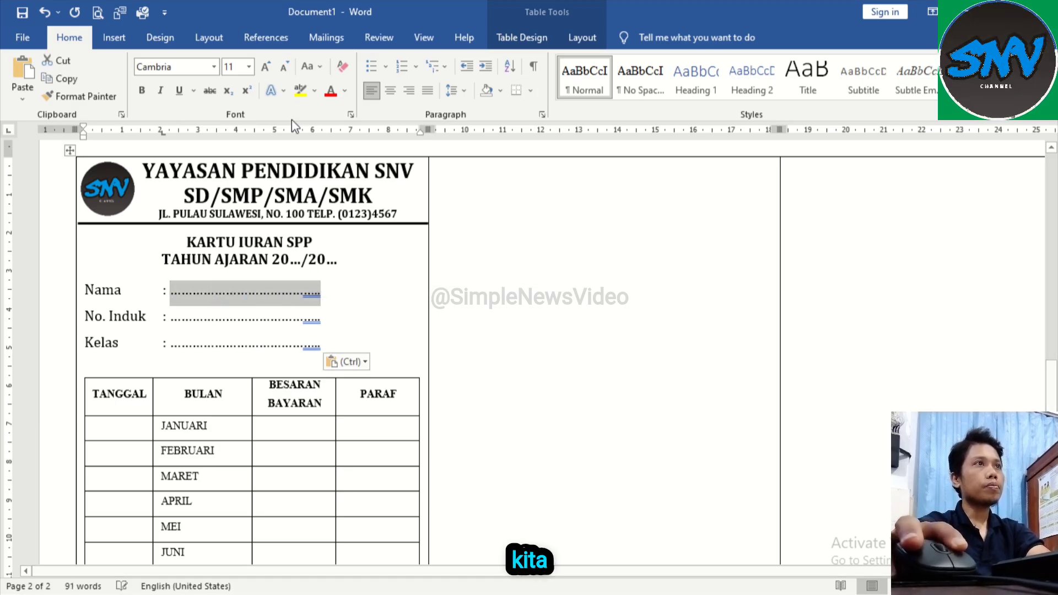
pyautogui.click(345, 91)
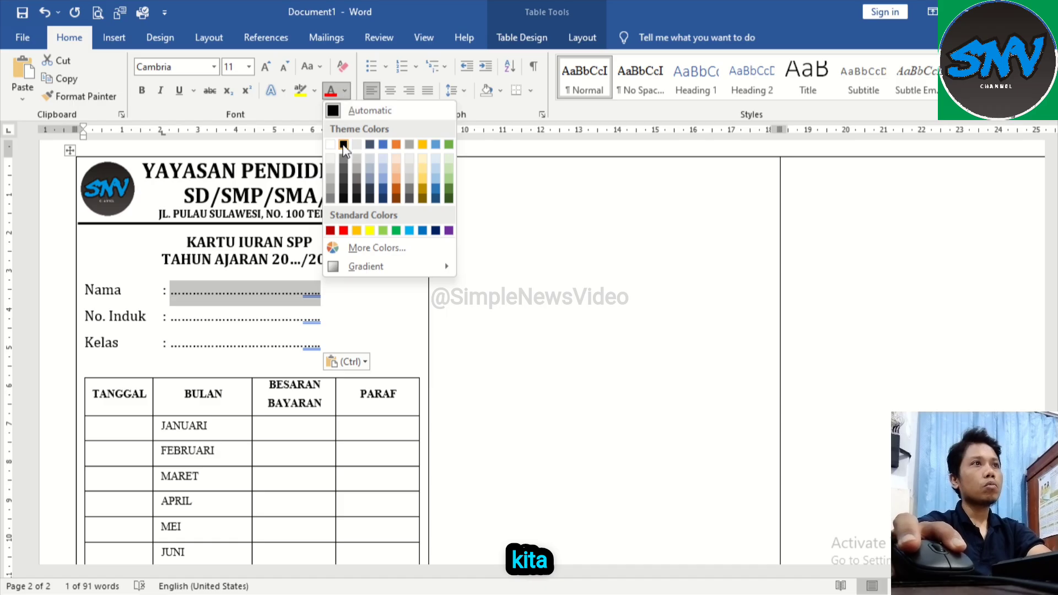
pyautogui.click(330, 199)
pyautogui.moveTo(171, 319); pyautogui.dragTo(321, 313)
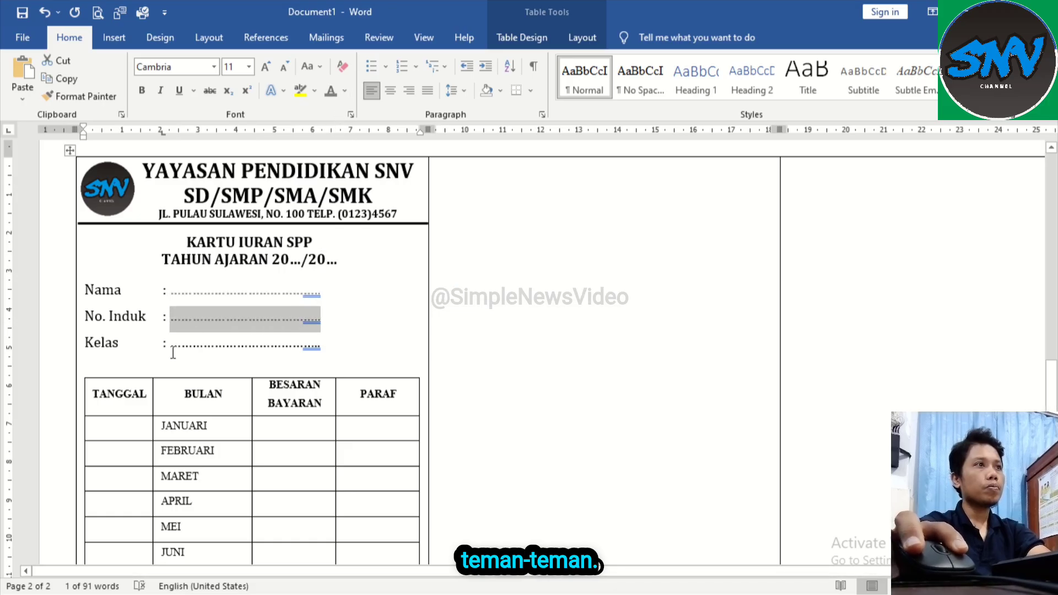
pyautogui.moveTo(174, 349); pyautogui.dragTo(314, 340)
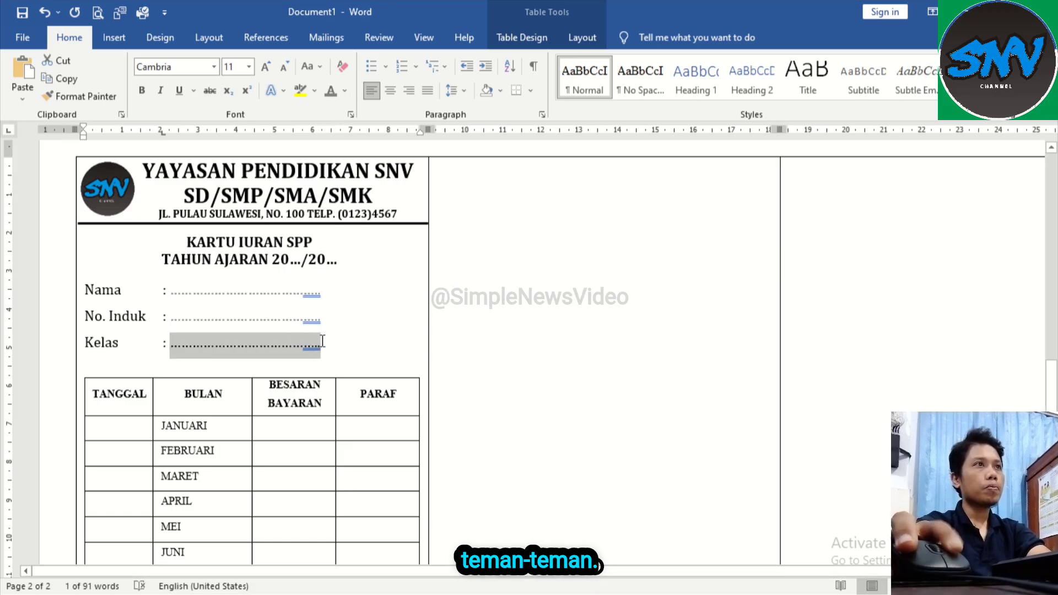
pyautogui.click(355, 295)
# Step: Insert a Simple Text Box on the payment card and set its text wrapping to In Front of Text
pyautogui.scroll(-3, 357, 458)
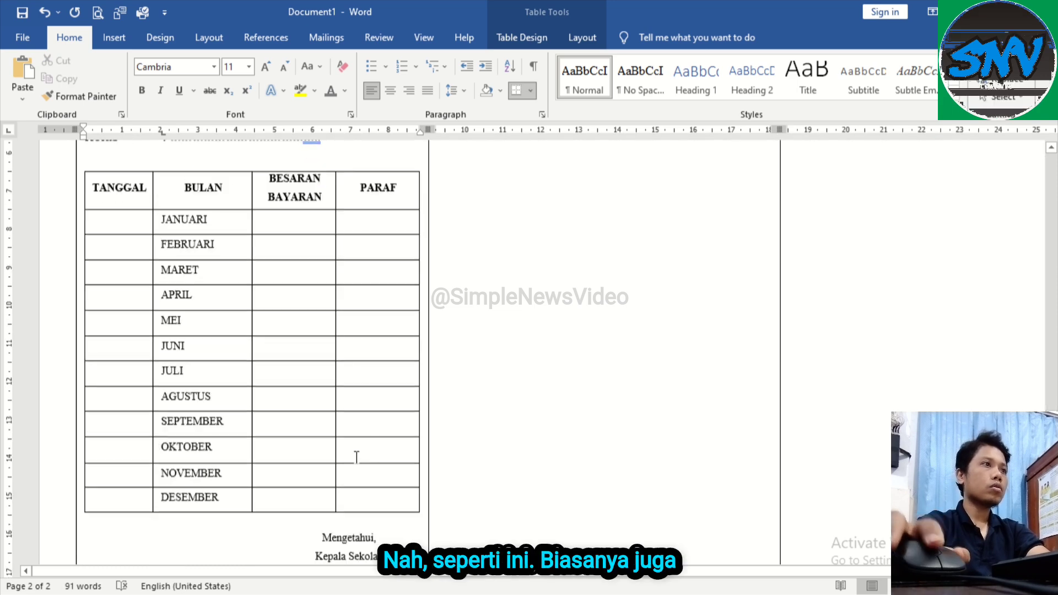
pyautogui.scroll(-3, 356, 457)
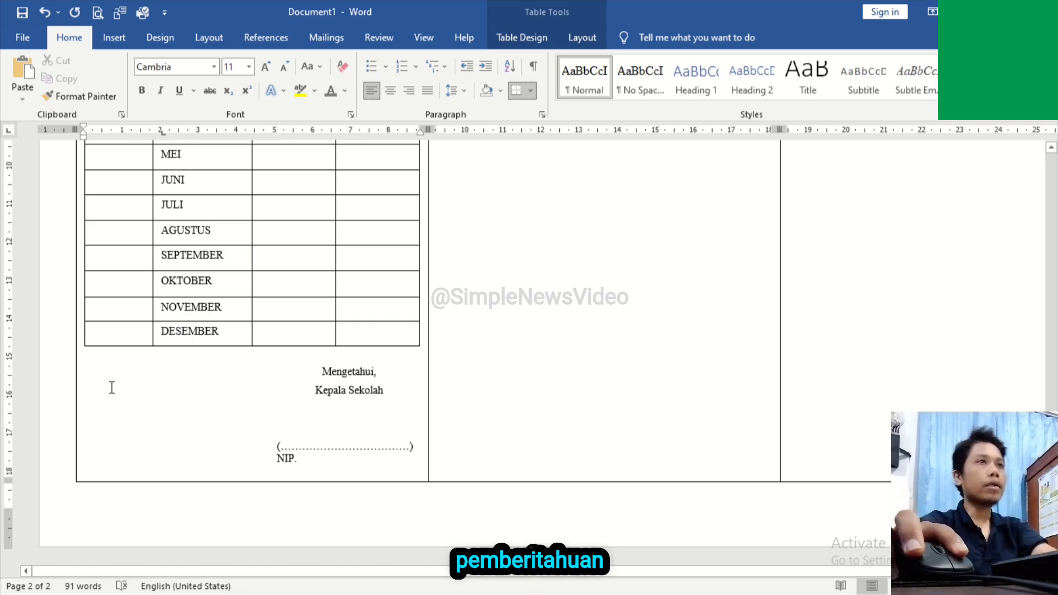
pyautogui.click(114, 38)
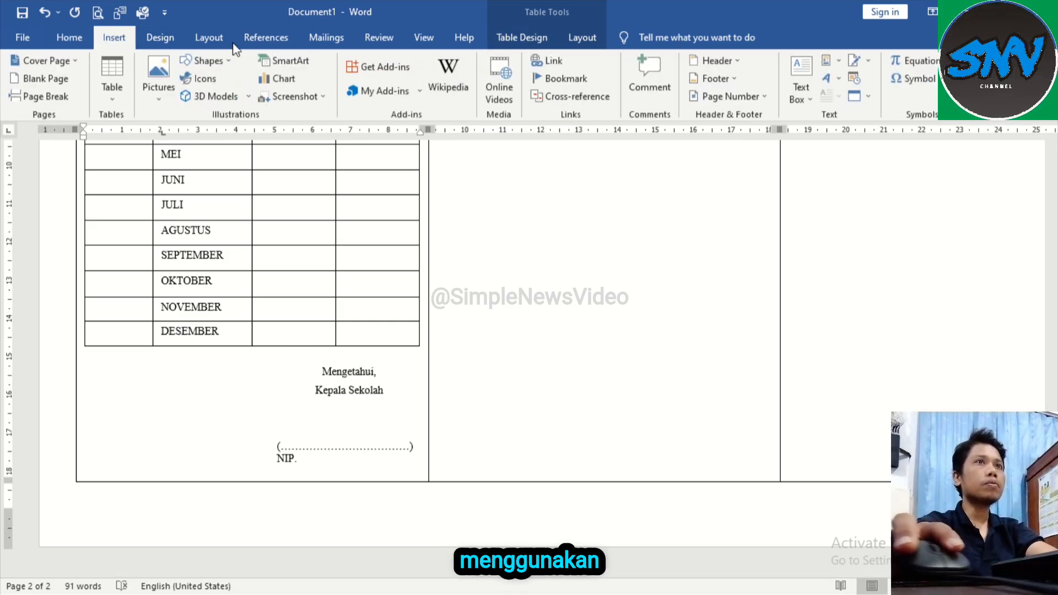
pyautogui.click(804, 94)
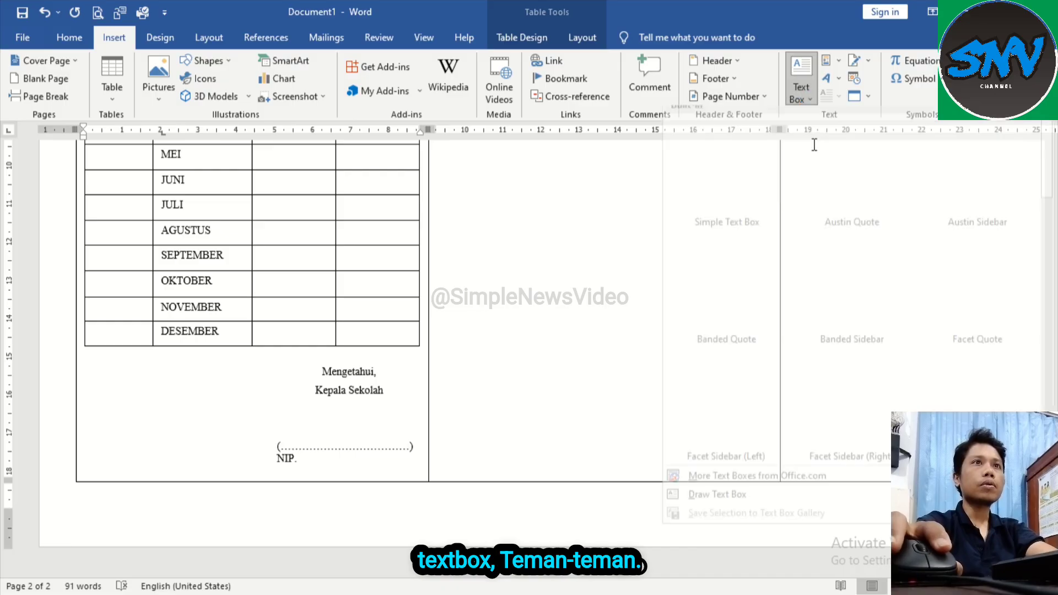
pyautogui.click(732, 154)
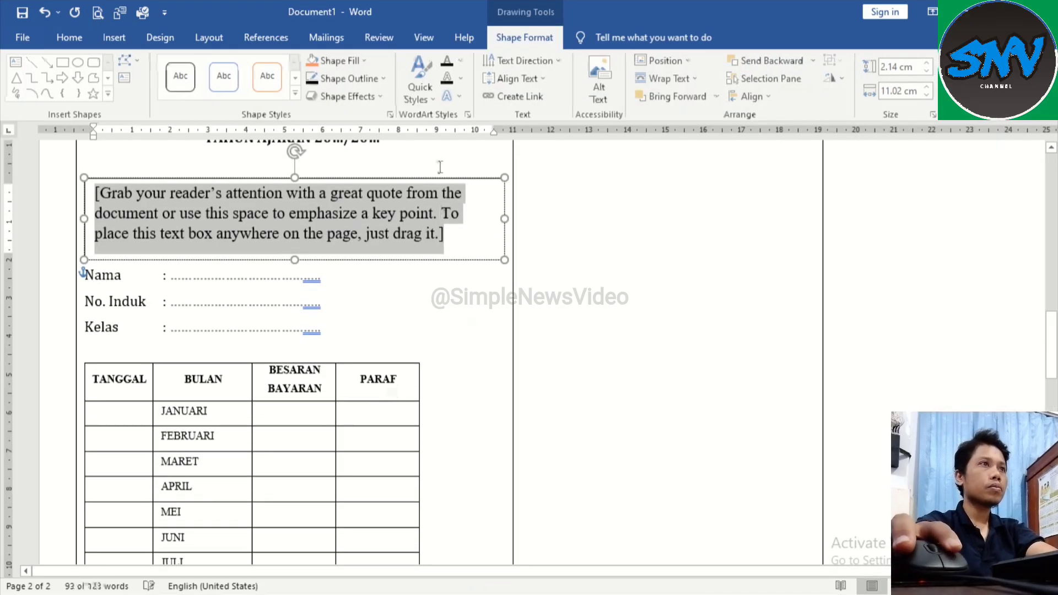
pyautogui.moveTo(404, 181); pyautogui.dragTo(414, 382)
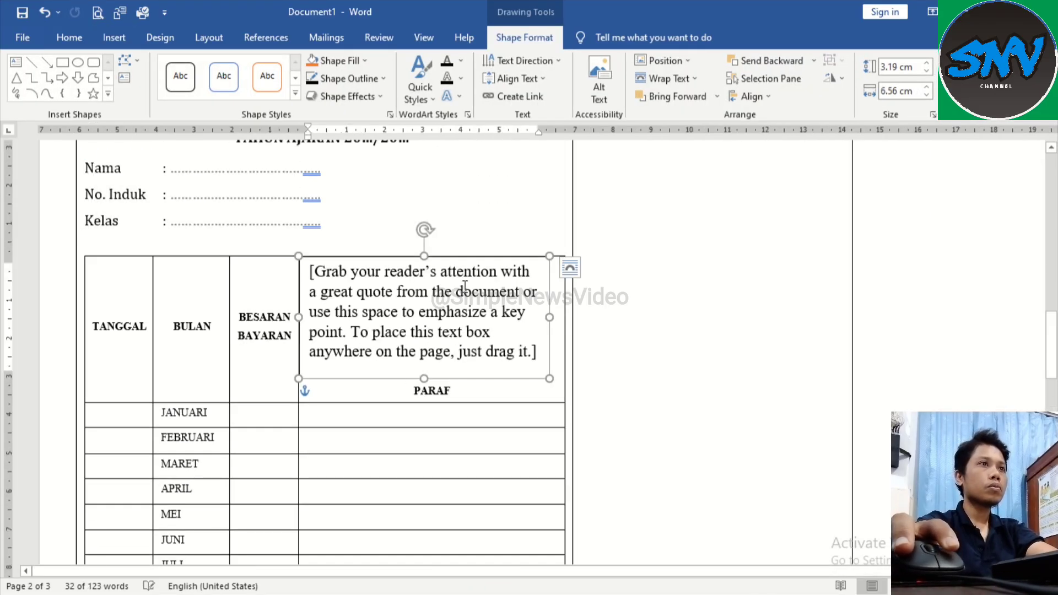
pyautogui.click(569, 267)
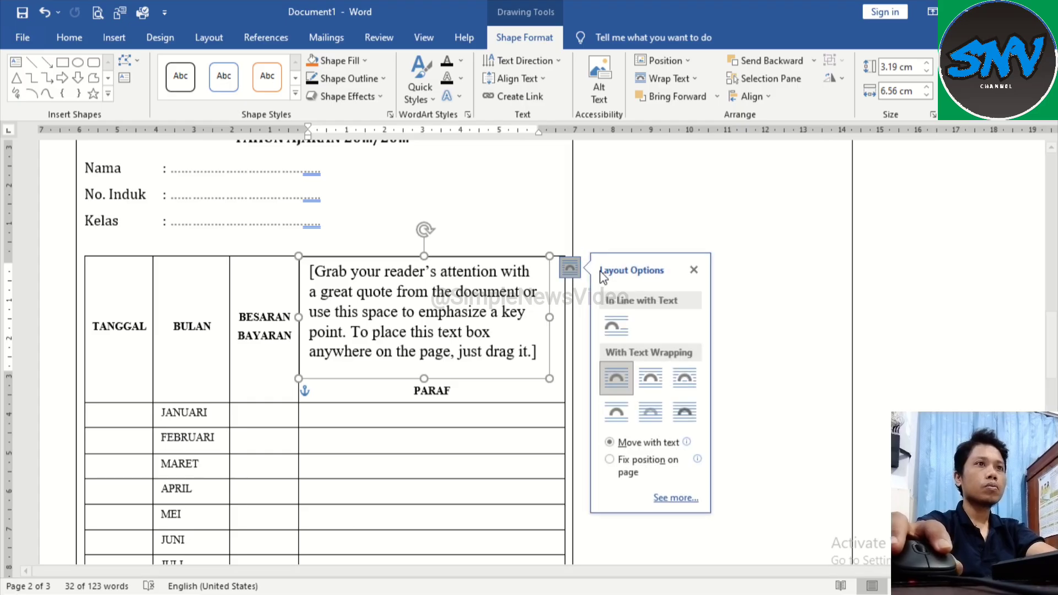
pyautogui.click(683, 412)
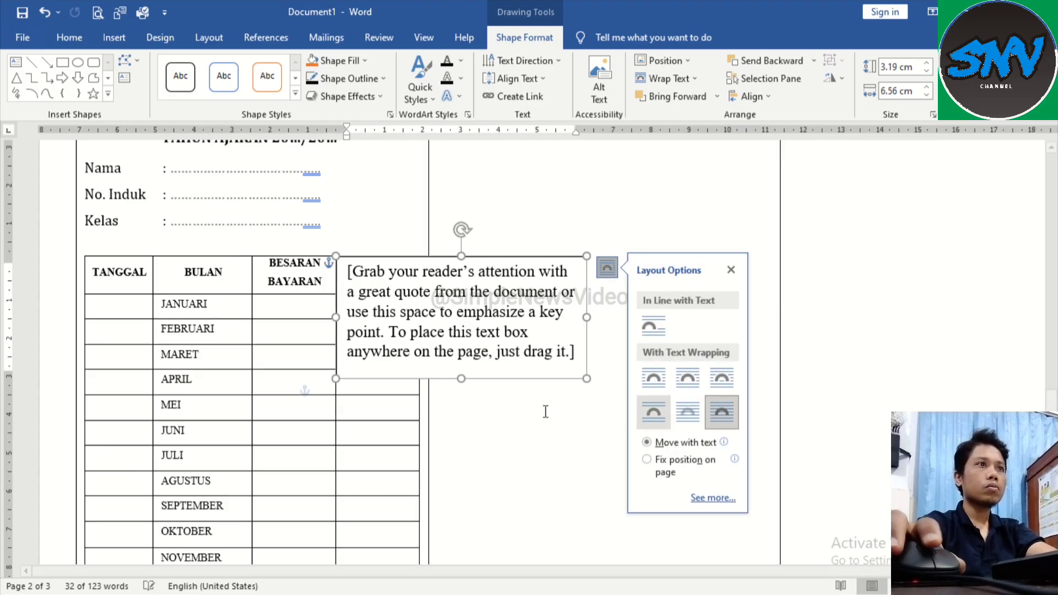
# Step: Move the text box below the payment table beside the signature block and narrow it to about 4.88 cm
pyautogui.scroll(-3, 392, 345)
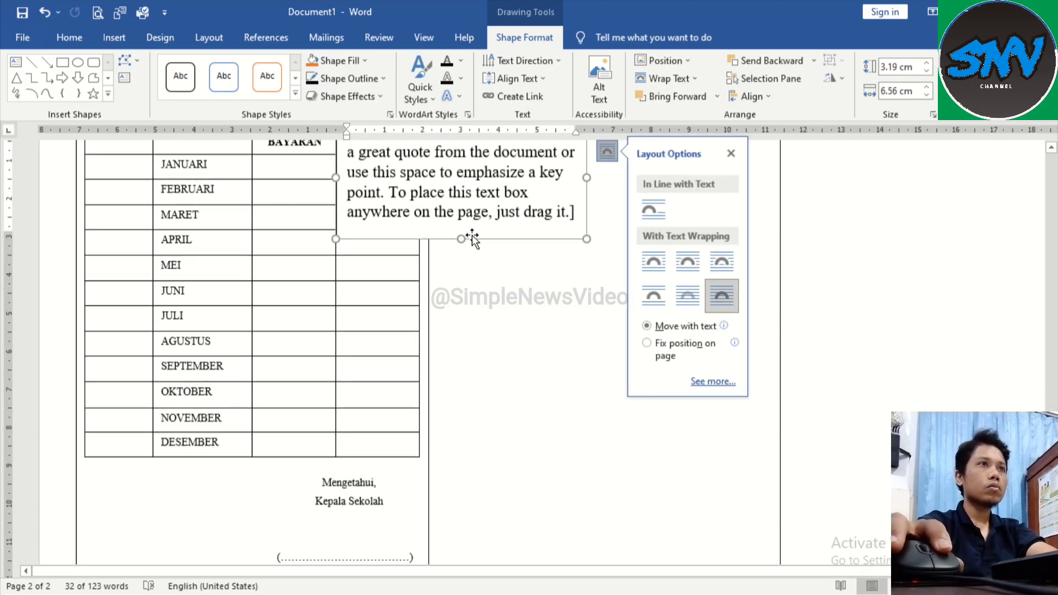
pyautogui.moveTo(470, 260); pyautogui.dragTo(245, 500)
pyautogui.scroll(-2, 234, 270)
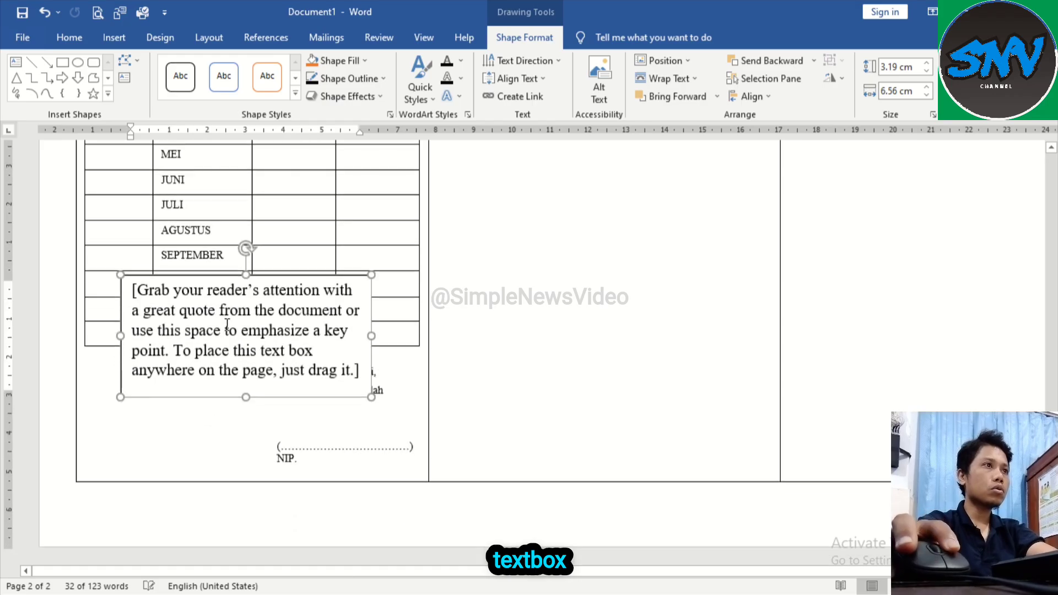
pyautogui.moveTo(279, 278); pyautogui.dragTo(242, 357)
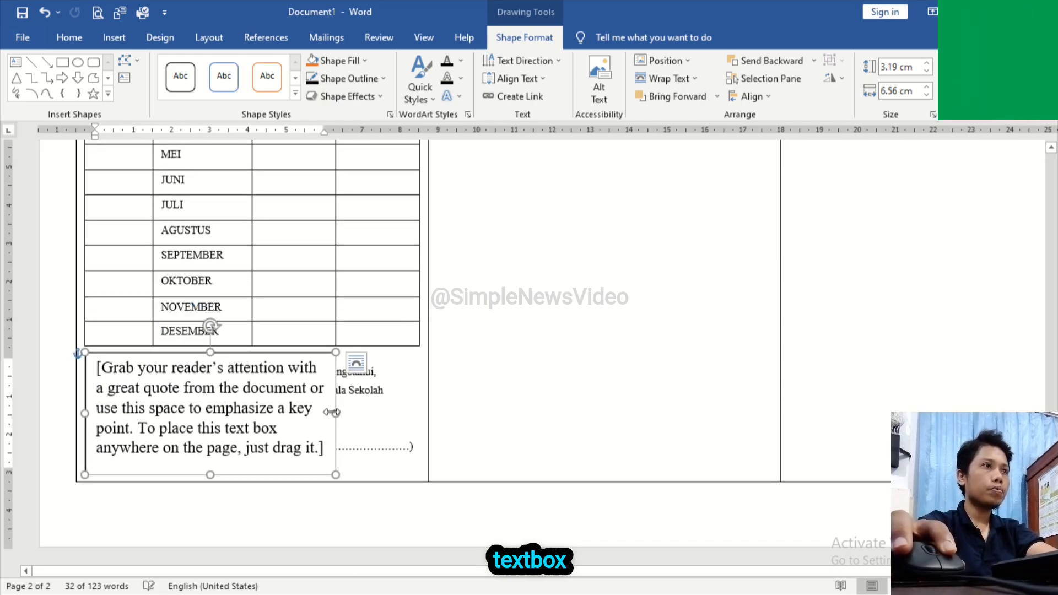
pyautogui.moveTo(333, 412); pyautogui.dragTo(271, 419)
# Step: Replace the text box placeholder with "Perhatian !" and "Pembayaran SPP paling lambat tanggal 10" at font size 10
pyautogui.tripleClick(226, 432)
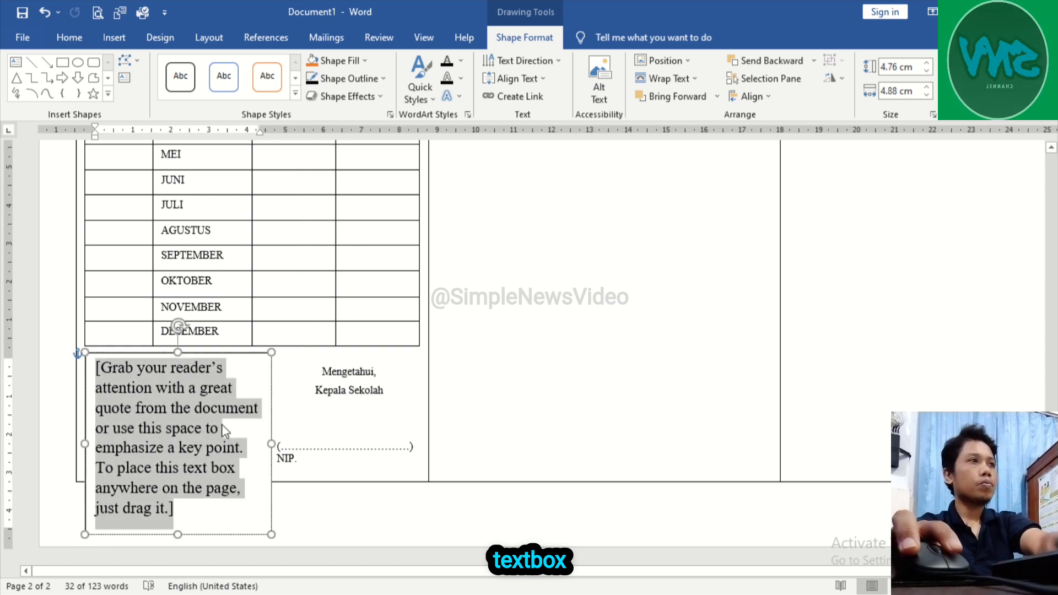
pyautogui.press('Delete')
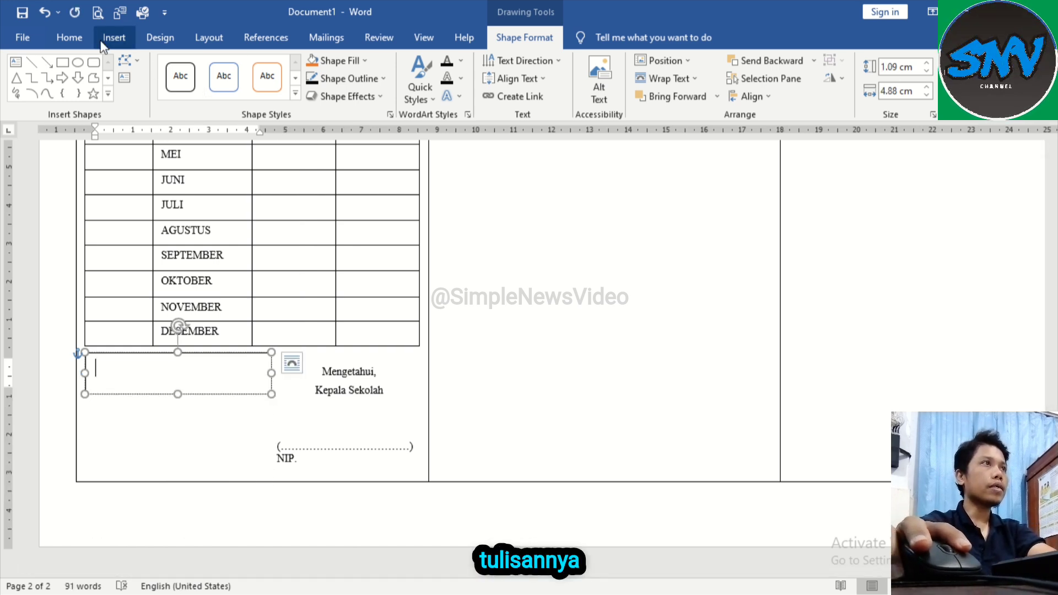
pyautogui.click(69, 37)
pyautogui.click(249, 67)
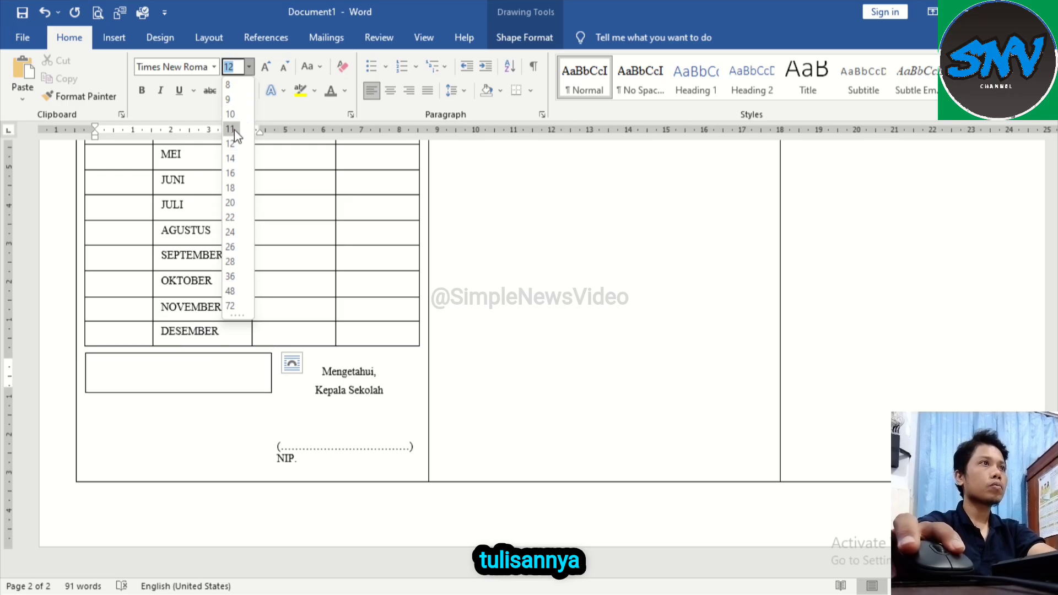
pyautogui.click(230, 115)
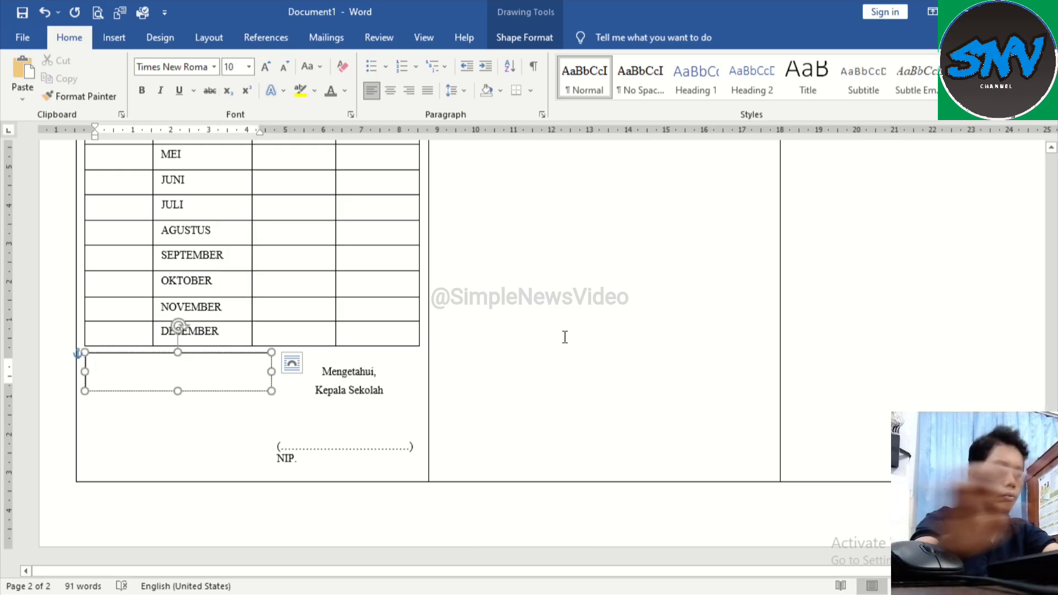
pyautogui.write('Perhatian !  Pembayaran SPP paling lambat tanggal 10')
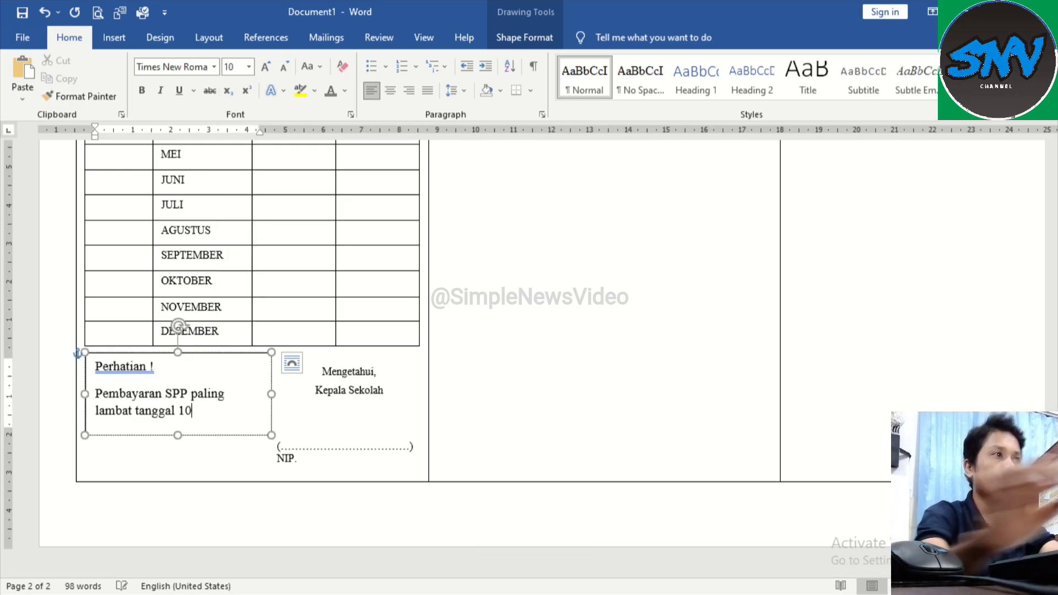
pyautogui.click(343, 392)
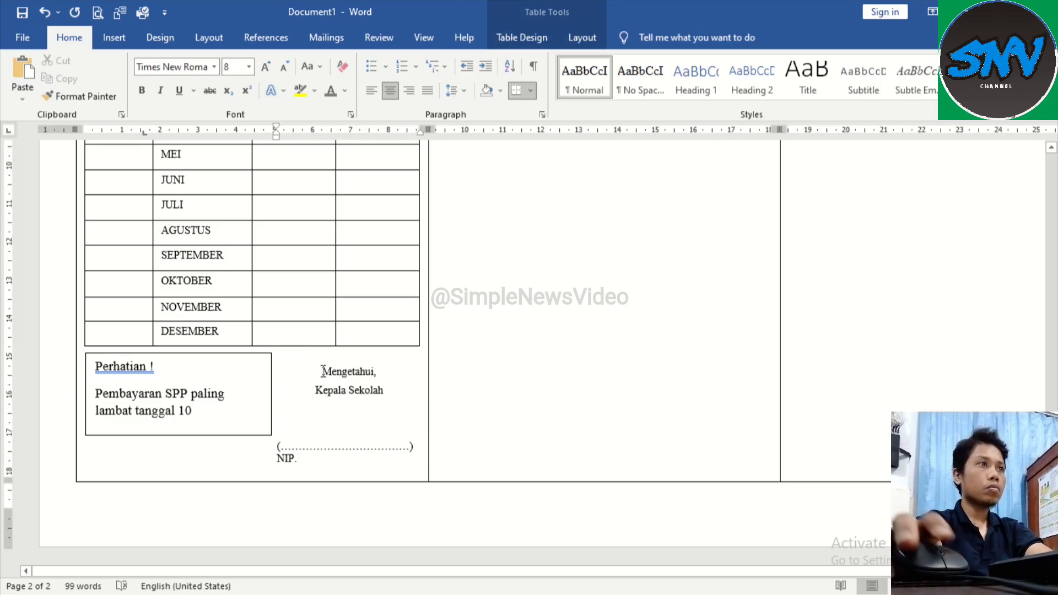
# Step: Set the payment table's header row, from TANGGAL to PARAF, to font size 11
pyautogui.scroll(5, 297, 369)
pyautogui.click(184, 302)
pyautogui.scroll(1, 186, 303)
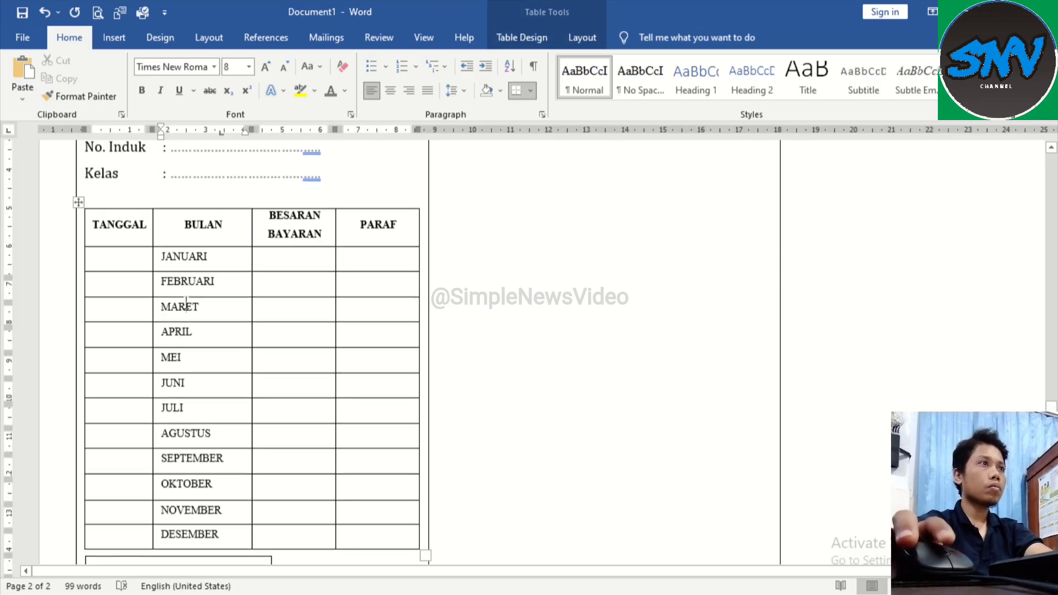
pyautogui.scroll(3, 186, 302)
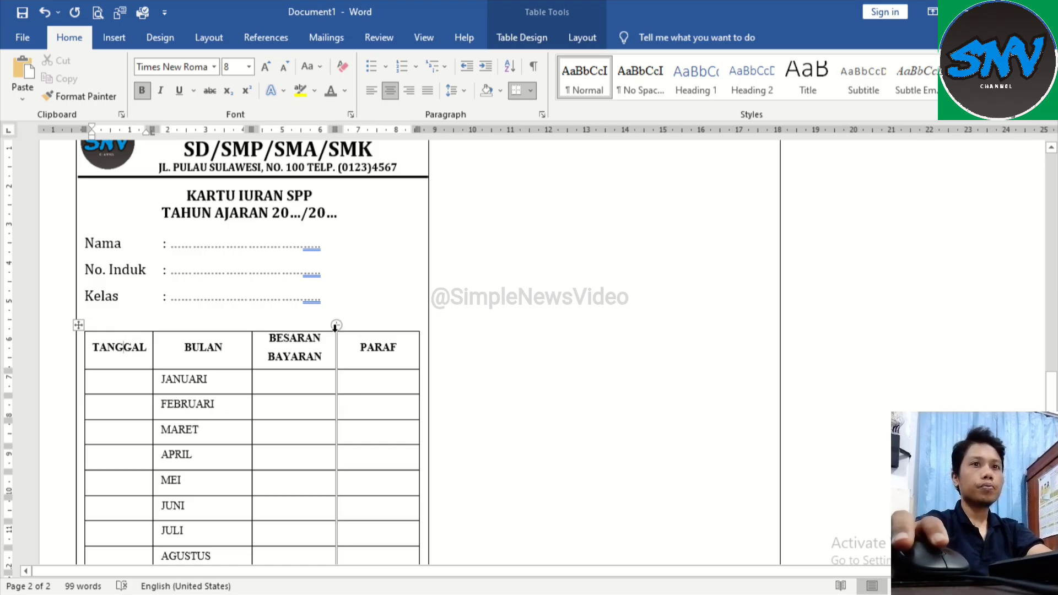
pyautogui.keyDown('ctrl'); pyautogui.scroll(-3, 335, 326); pyautogui.keyUp('ctrl')
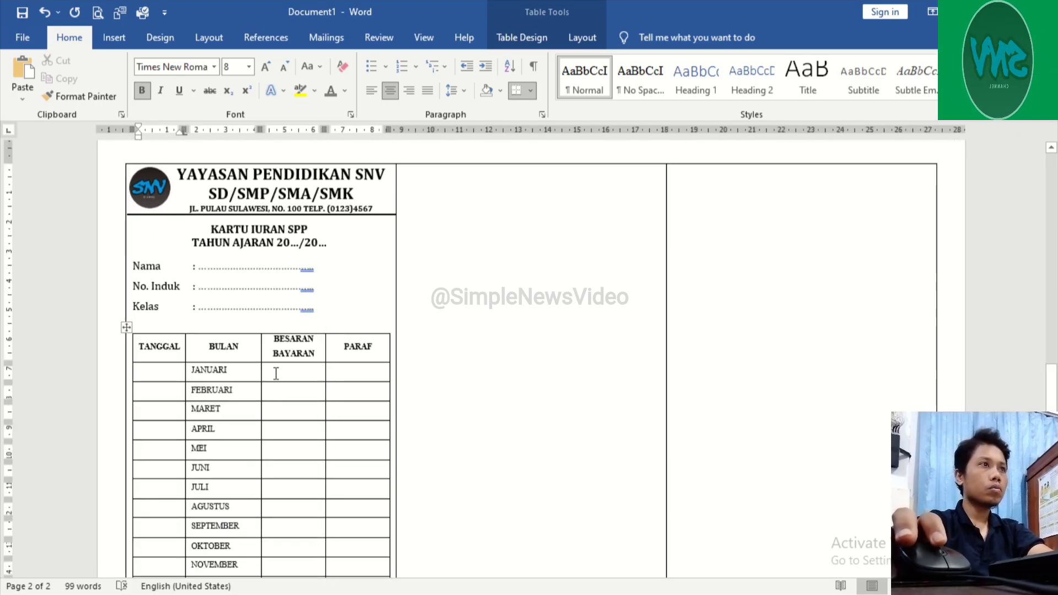
pyautogui.keyDown('ctrl'); pyautogui.scroll(2, 204, 349); pyautogui.keyUp('ctrl')
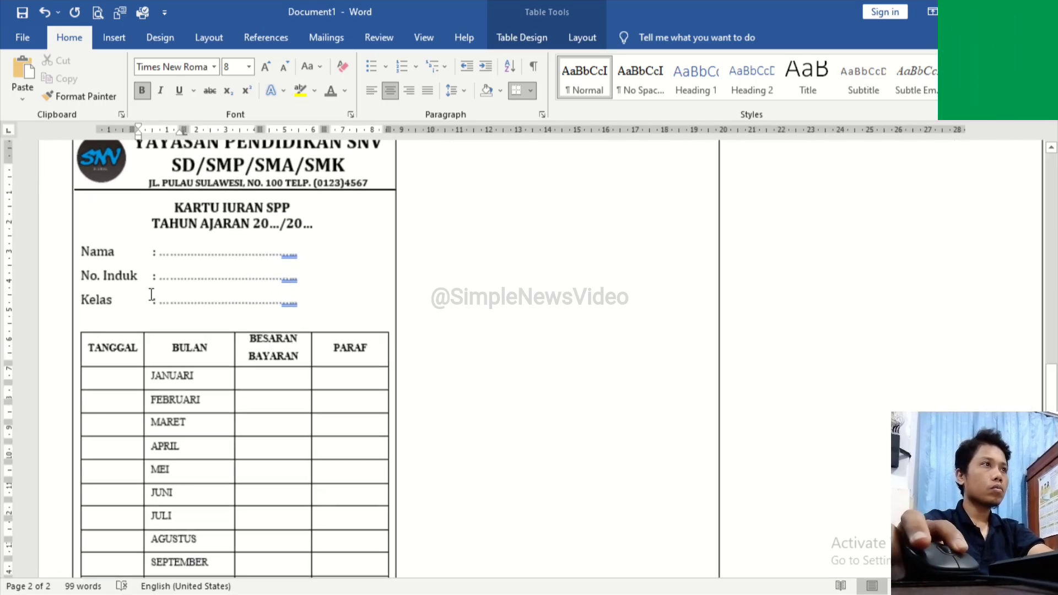
pyautogui.click(107, 275)
pyautogui.click(93, 347)
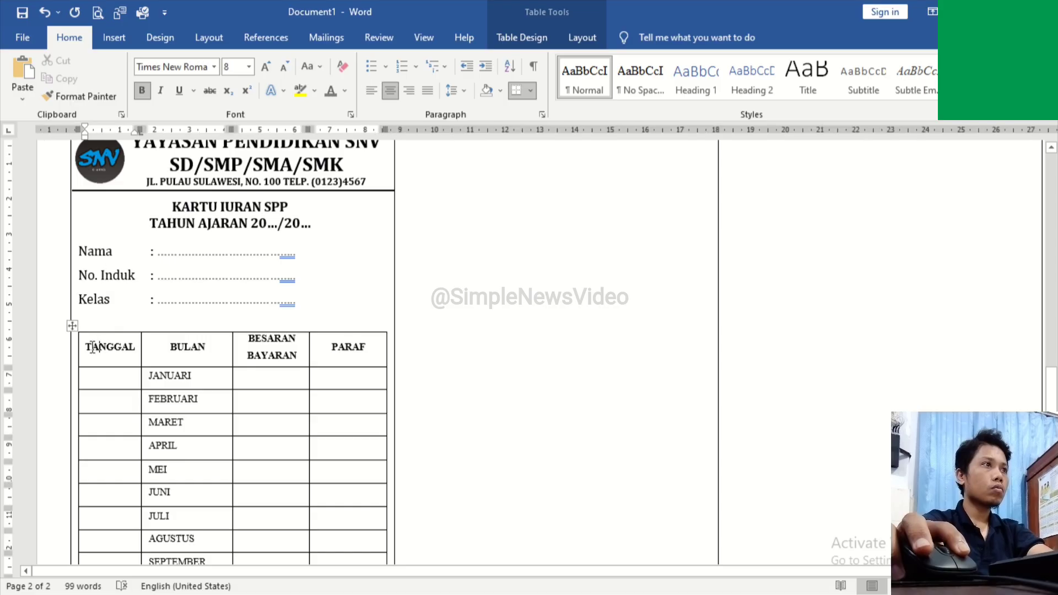
pyautogui.moveTo(81, 350); pyautogui.dragTo(358, 348)
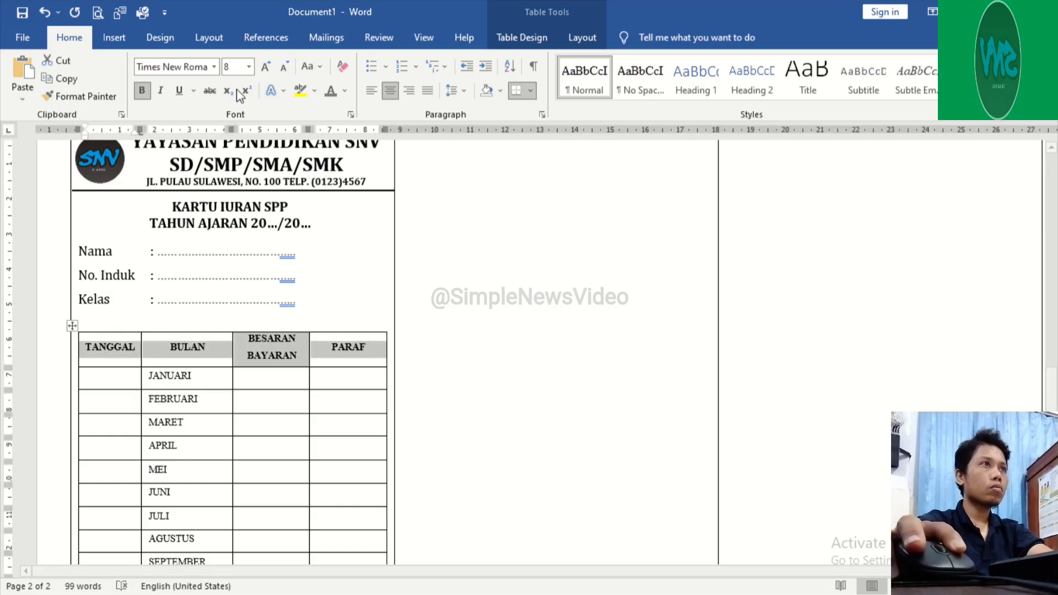
pyautogui.click(249, 70)
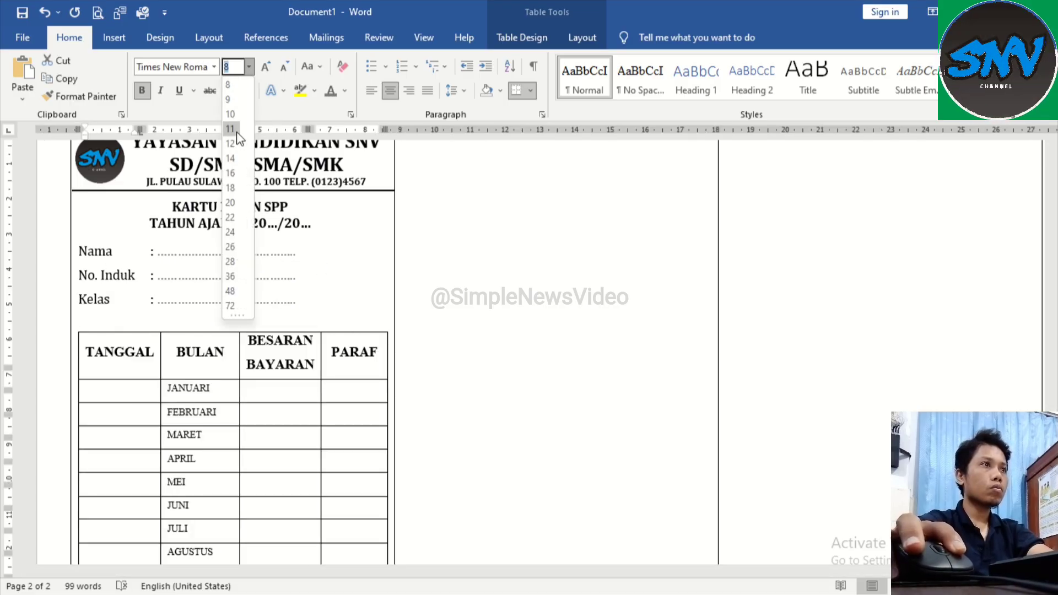
pyautogui.click(234, 136)
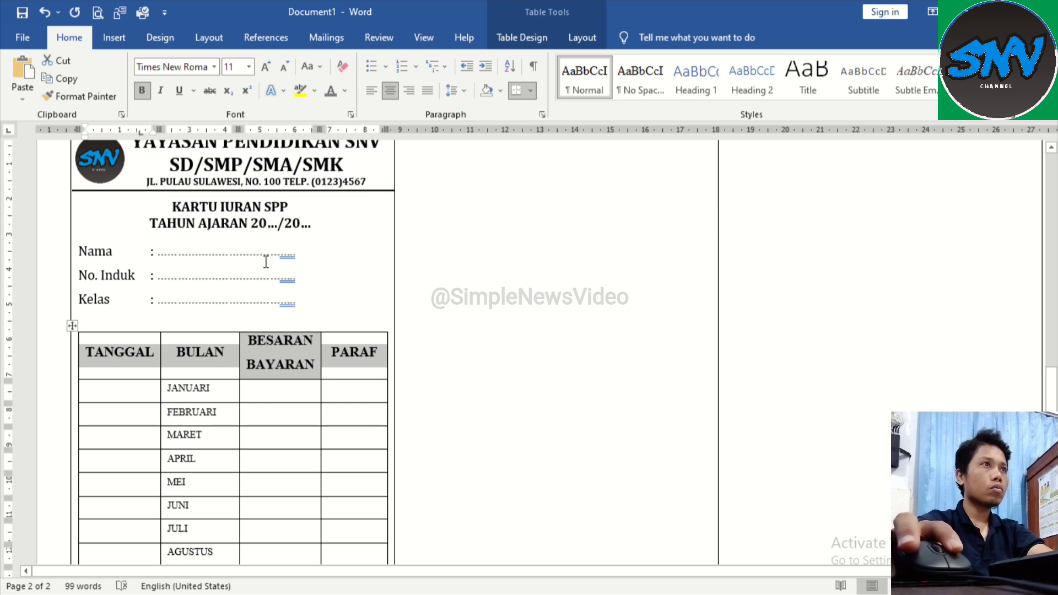
# Step: Set the payment table's header row to 1.0 line spacing and enlarge the month names from JANUARI to DESEMBER
pyautogui.click(454, 91)
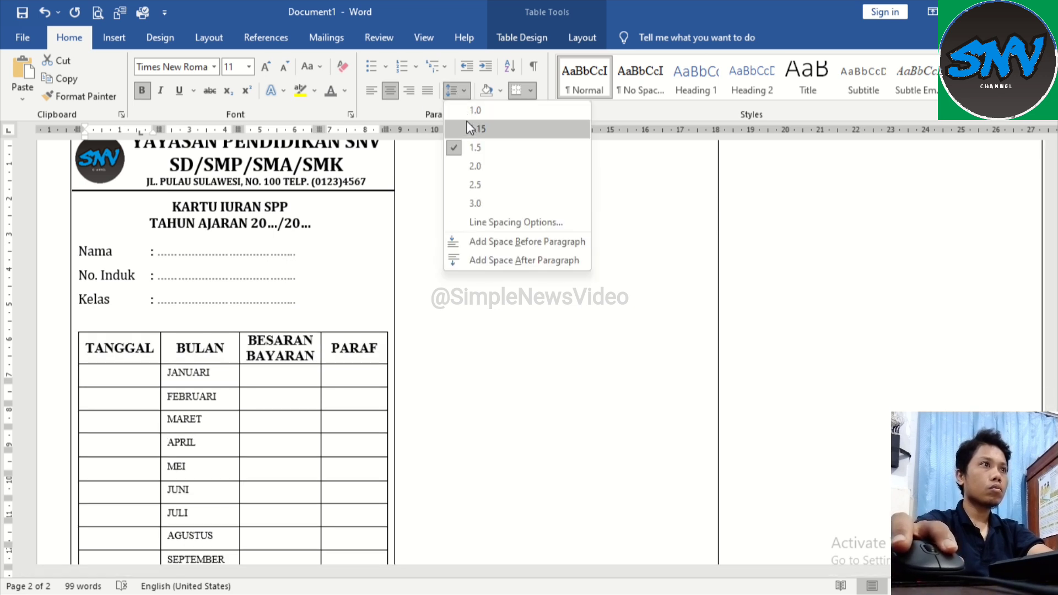
pyautogui.click(471, 110)
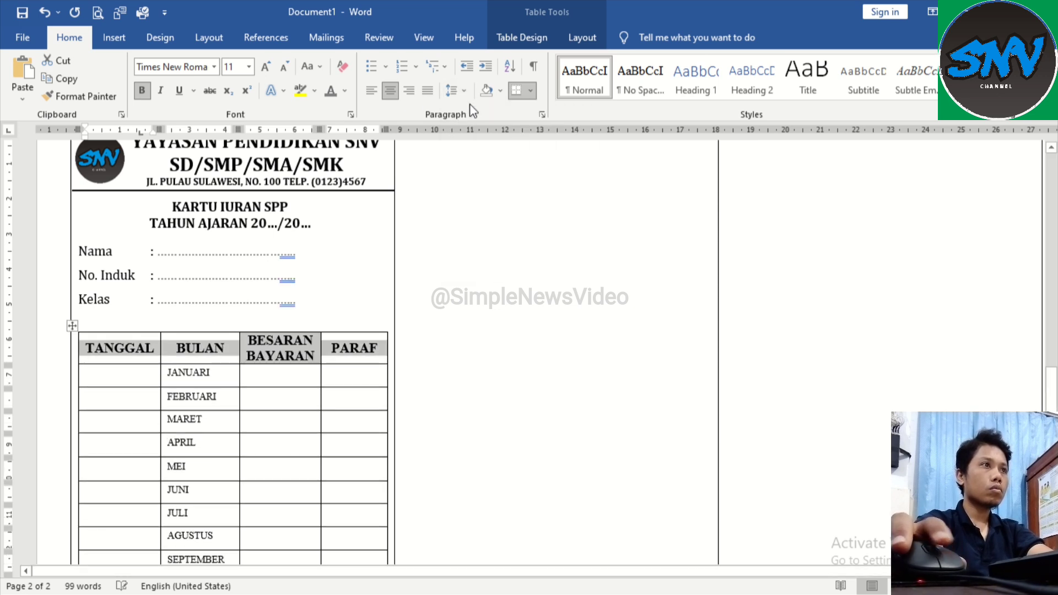
pyautogui.click(279, 383)
pyautogui.scroll(-3, 201, 309)
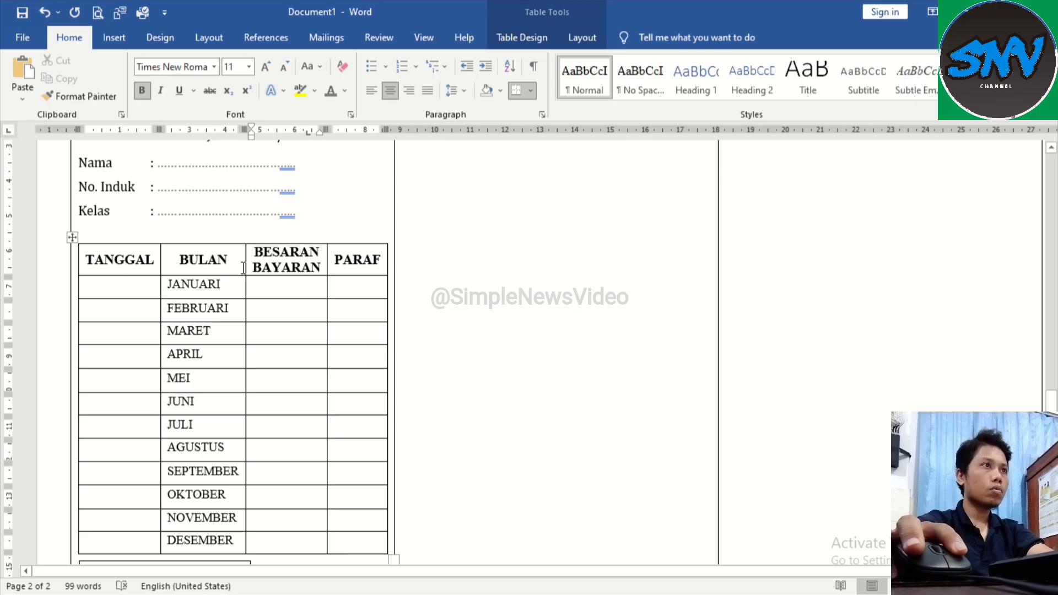
# Step: Shift the signature block from "Mengetahui," to "NIP." to an indent of about 4.5 cm and set it to font size 11
pyautogui.moveTo(248, 267); pyautogui.dragTo(248, 267)
pyautogui.scroll(-3, 242, 424)
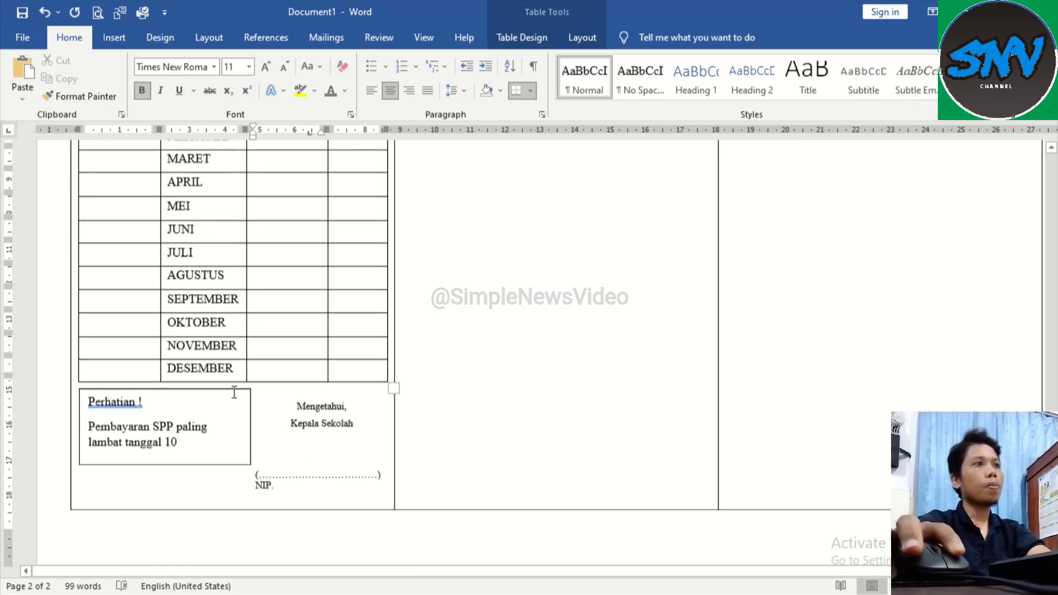
pyautogui.moveTo(308, 427); pyautogui.dragTo(360, 479)
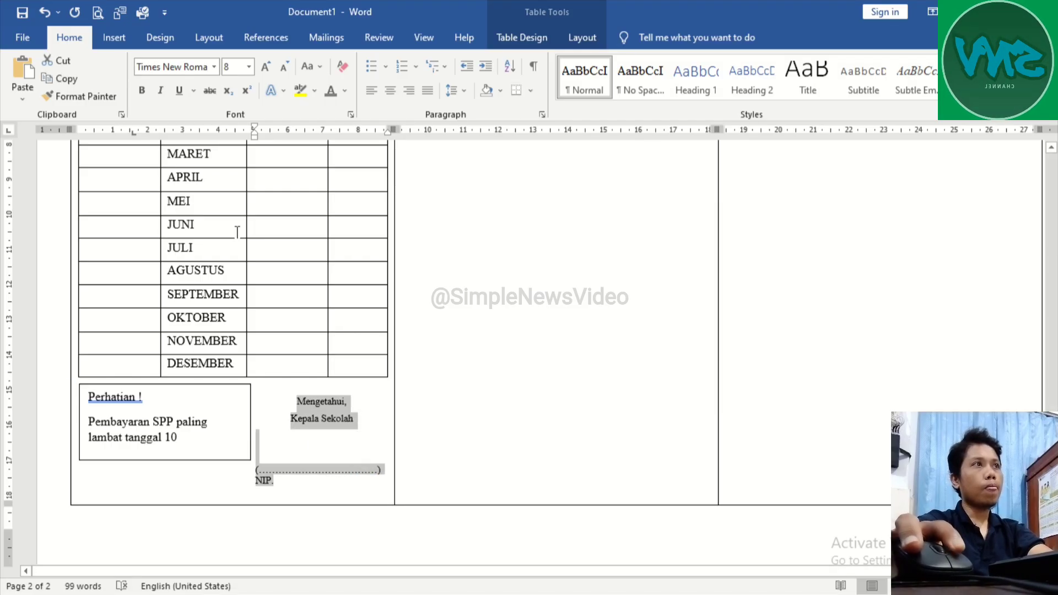
pyautogui.click(249, 67)
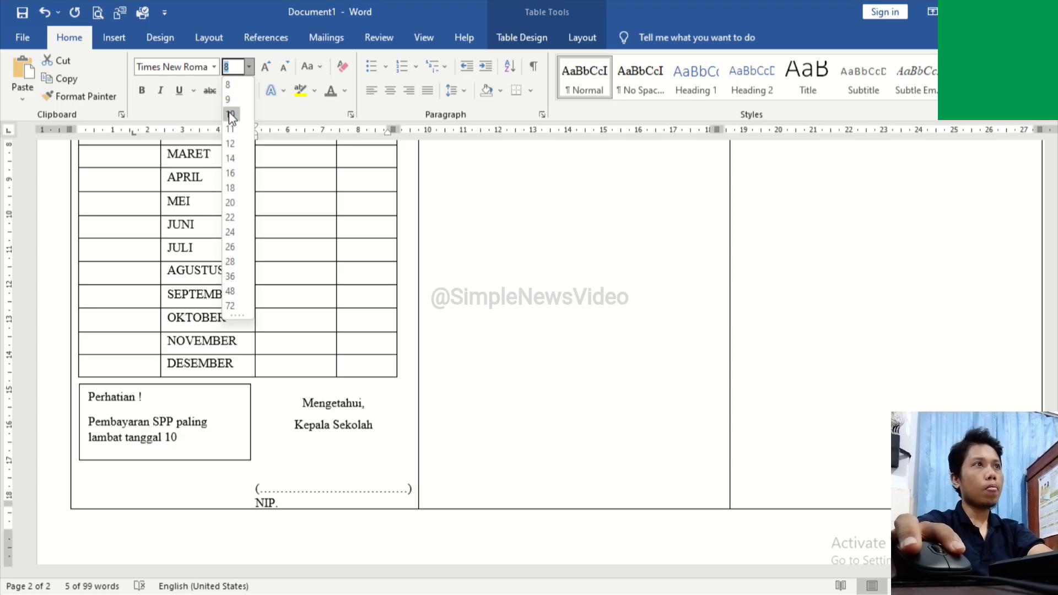
pyautogui.click(394, 201)
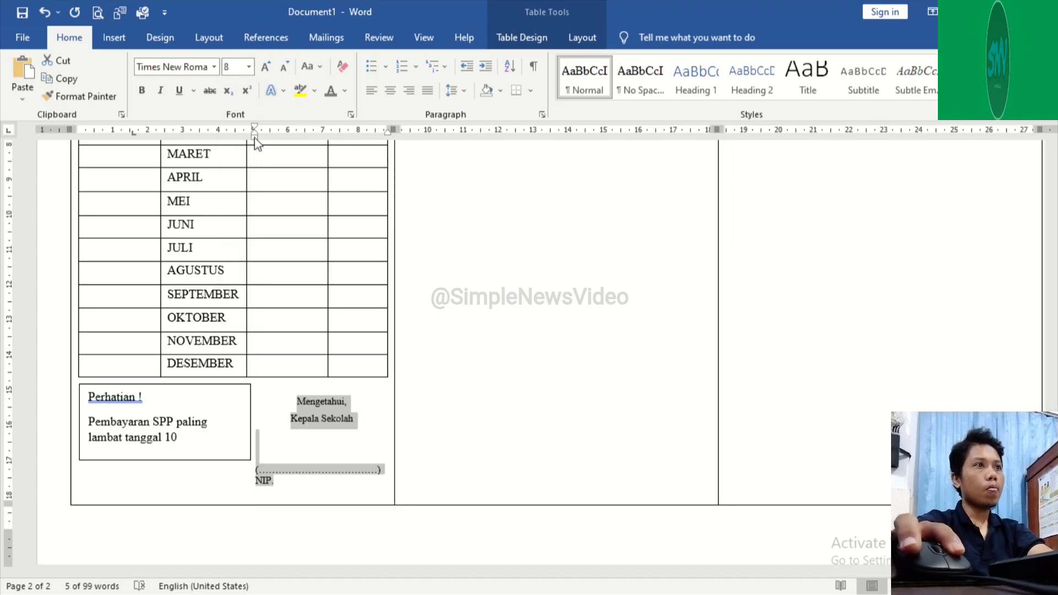
pyautogui.moveTo(254, 143); pyautogui.dragTo(238, 142)
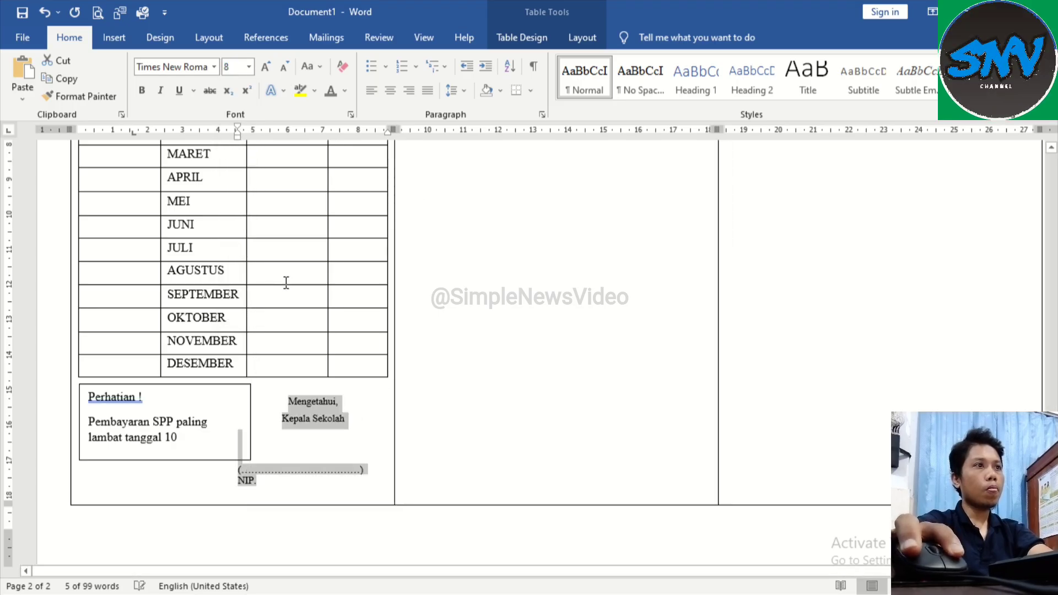
pyautogui.click(249, 67)
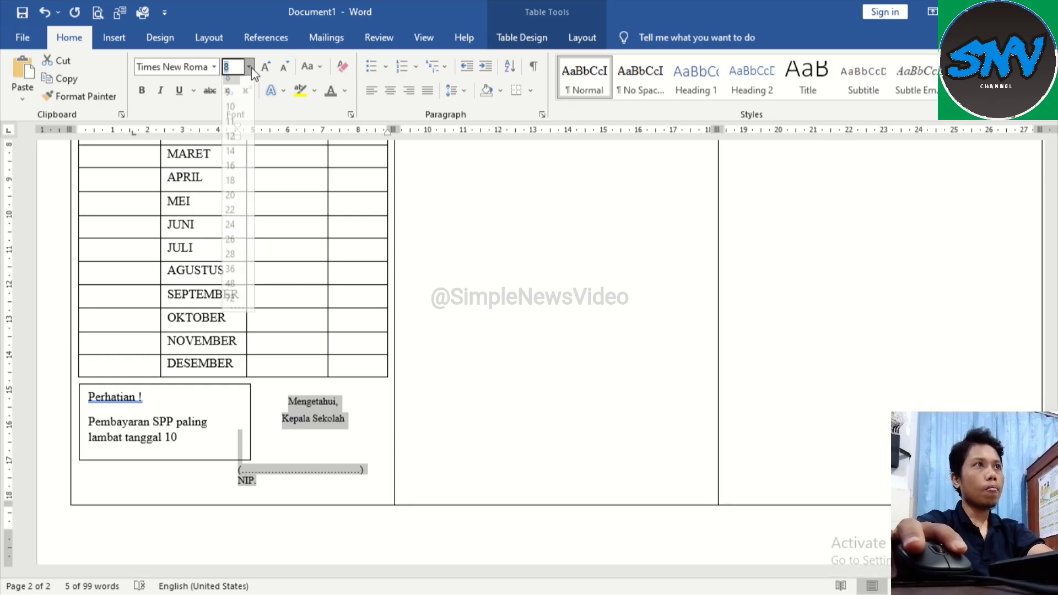
pyautogui.click(237, 134)
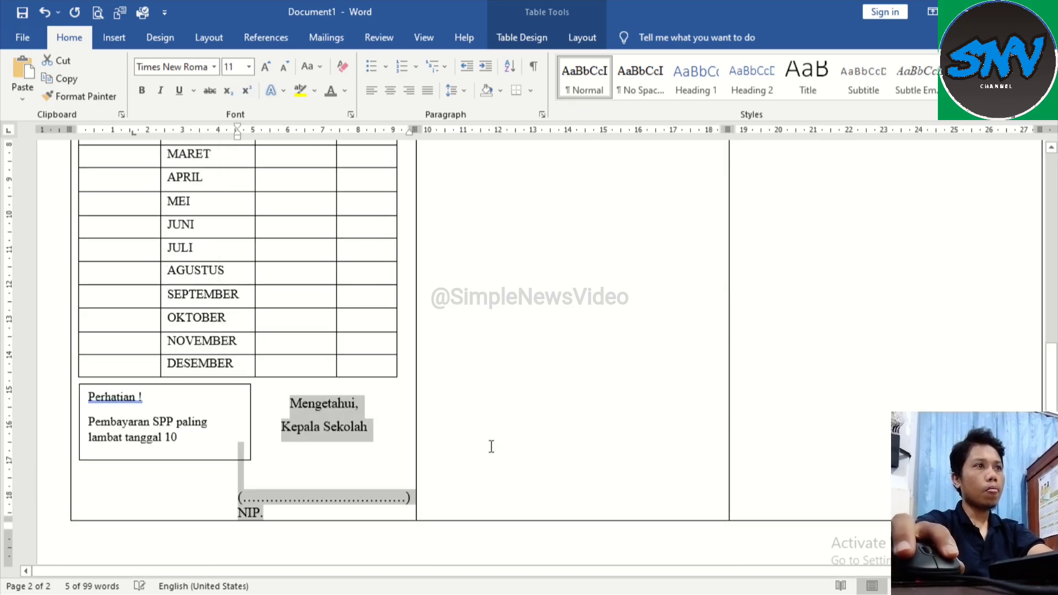
pyautogui.click(249, 66)
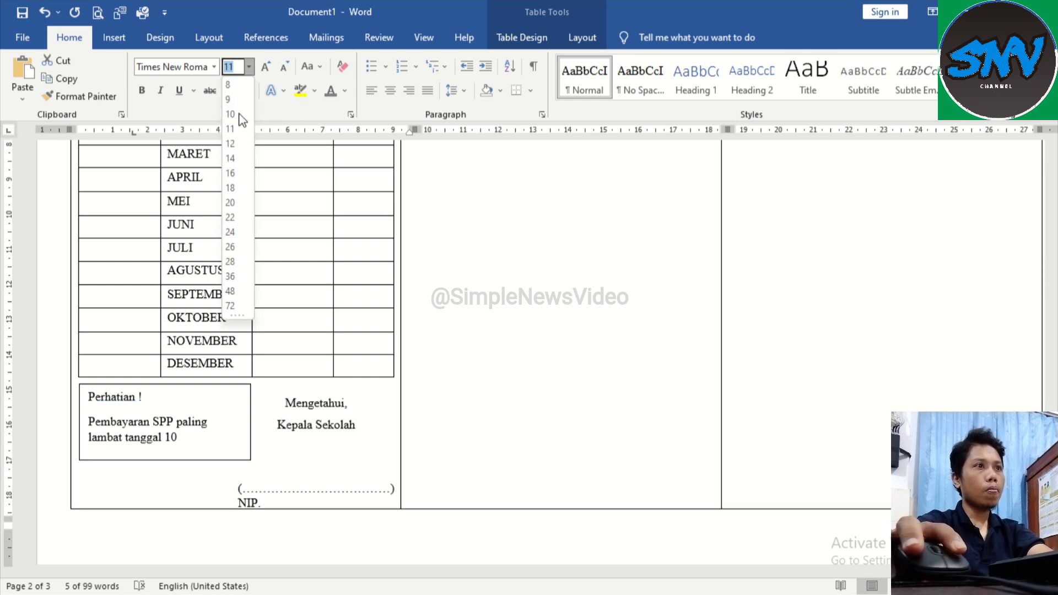
pyautogui.click(404, 499)
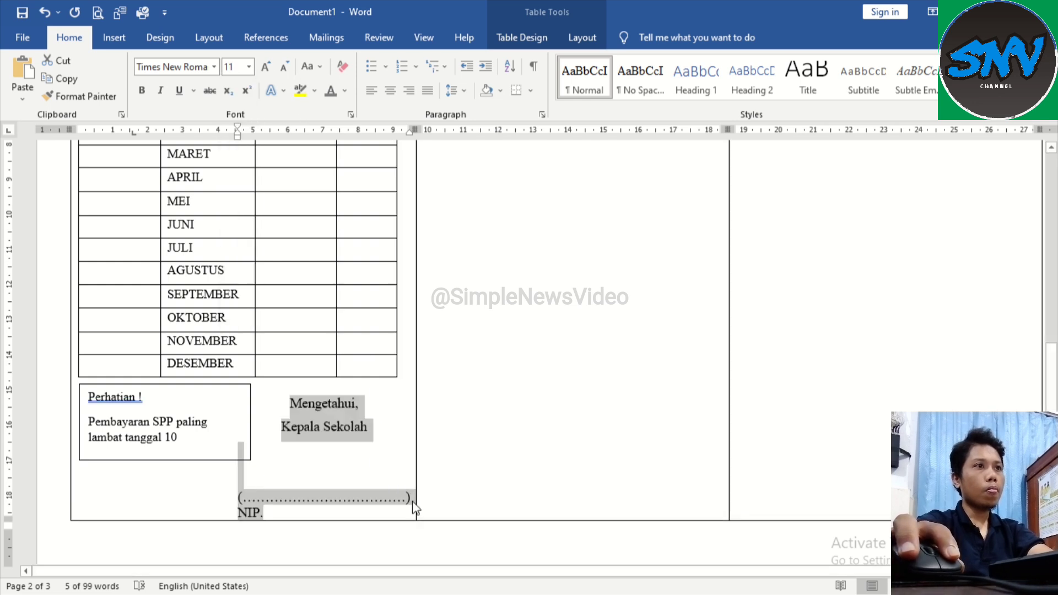
# Step: Shorten the dotted signature line above "NIP." so it fits the first panel's width, ending it with a closing parenthesis
pyautogui.click(412, 499)
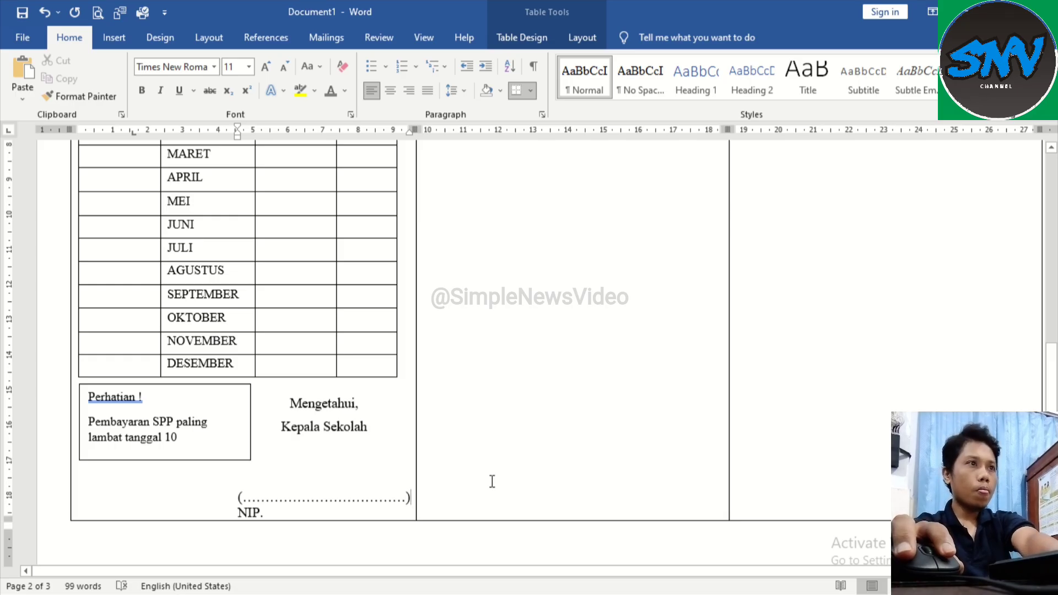
pyautogui.press('BackSpace')
pyautogui.press('BackSpace')
pyautogui.press('BackSpace')
pyautogui.press('BackSpace')
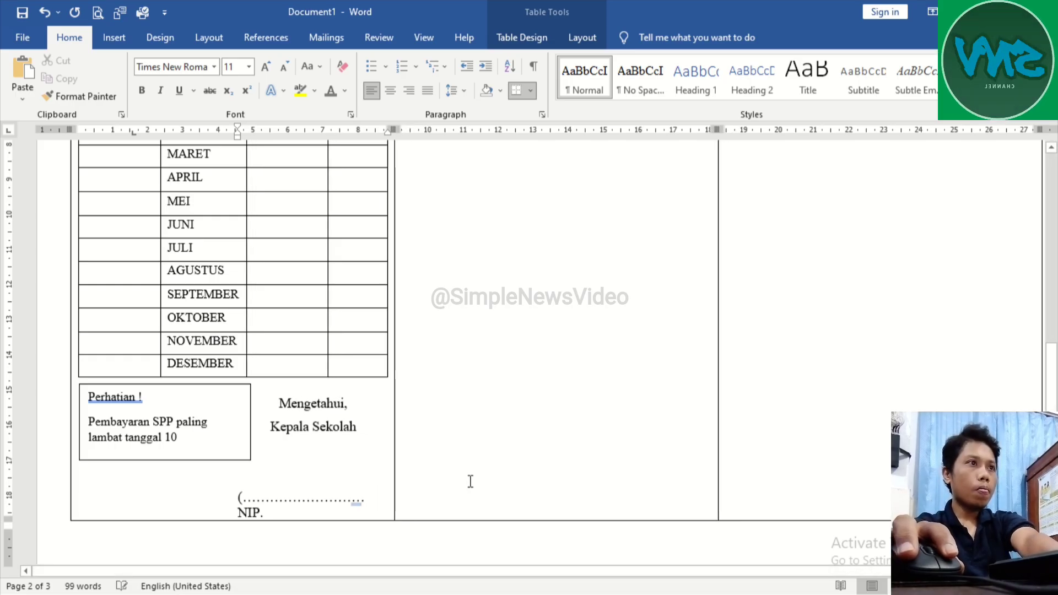
pyautogui.write('....')
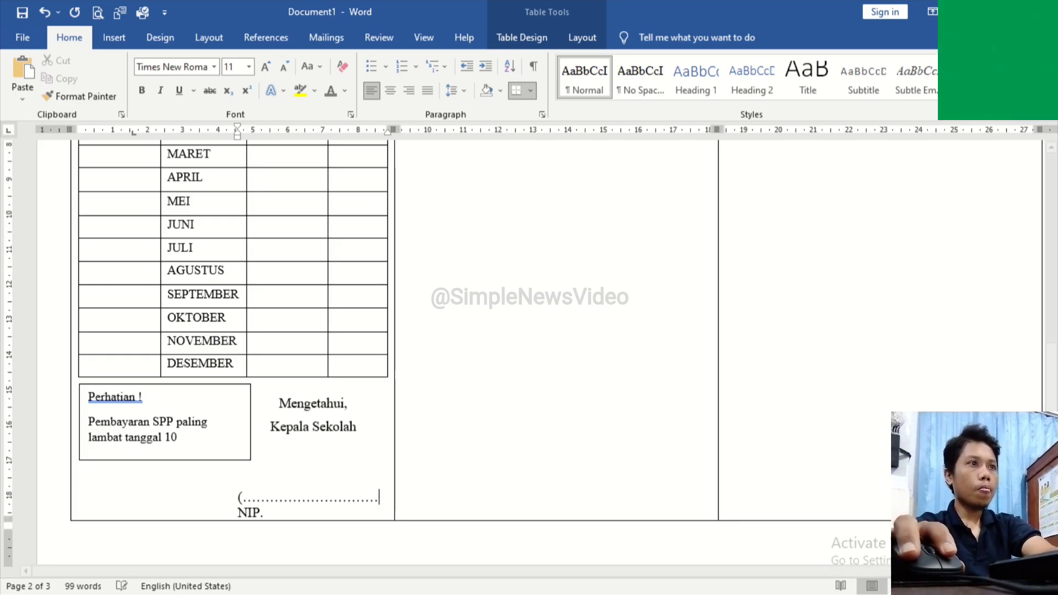
pyautogui.write(')')
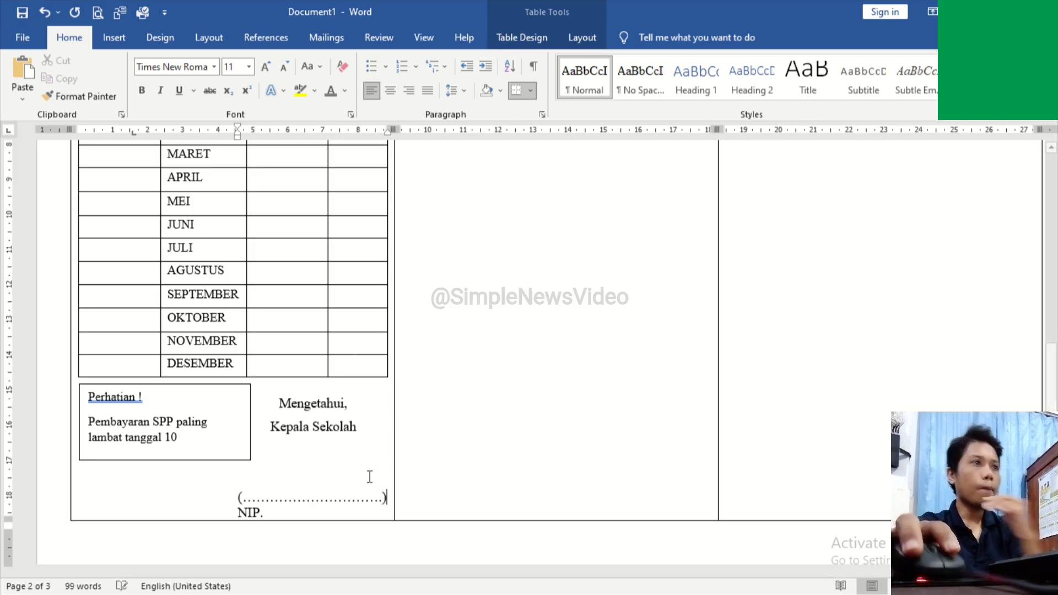
# Step: Narrow the "Perhatian !" text box and lower it beside the signature block, with its left edge aligned to the payment table
pyautogui.click(73, 397)
pyautogui.click(204, 452)
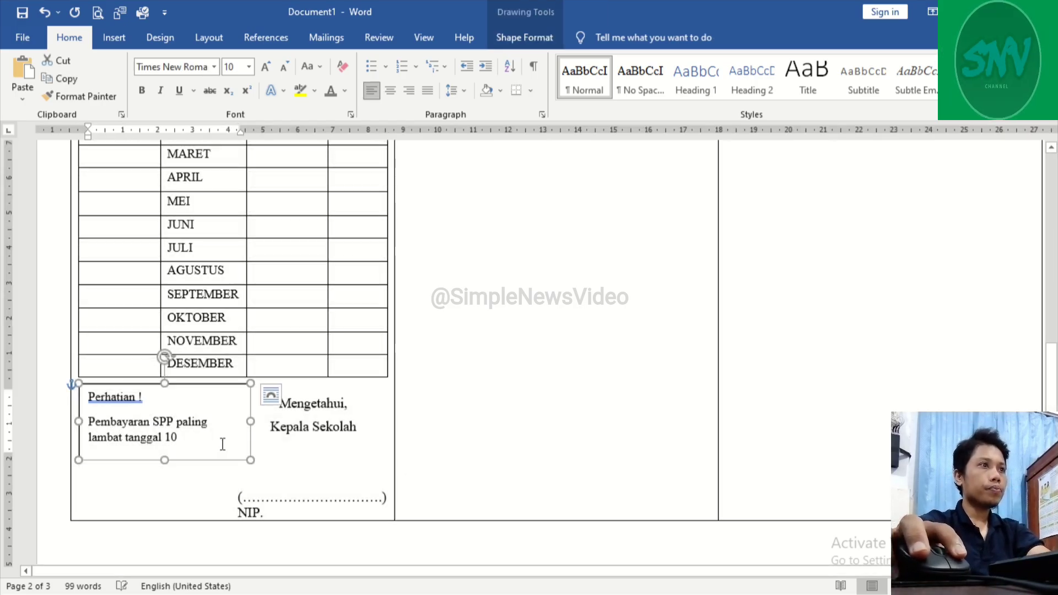
pyautogui.moveTo(250, 422); pyautogui.dragTo(216, 429)
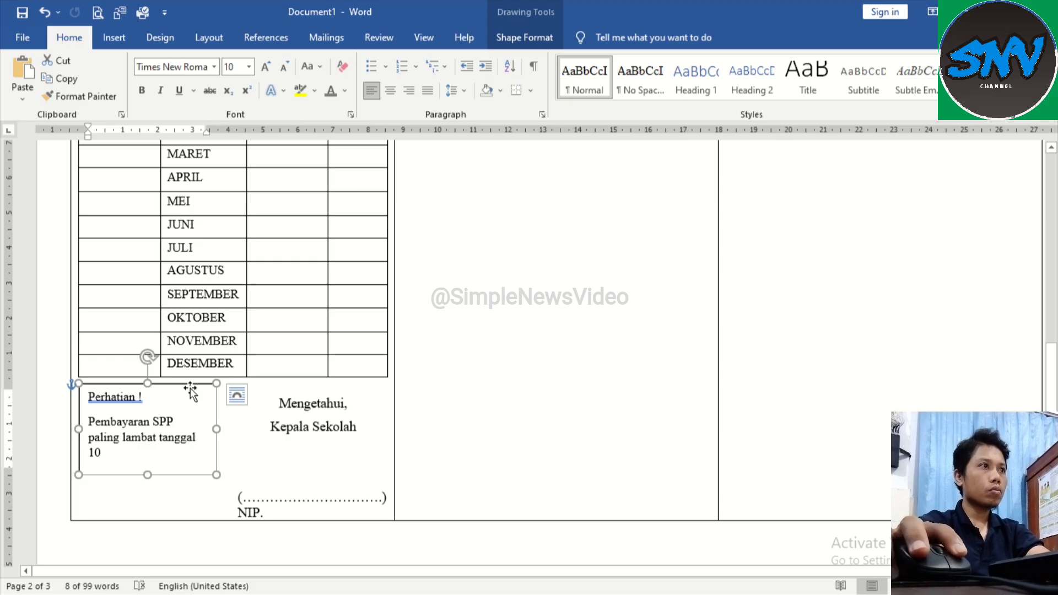
pyautogui.moveTo(190, 390); pyautogui.dragTo(198, 408)
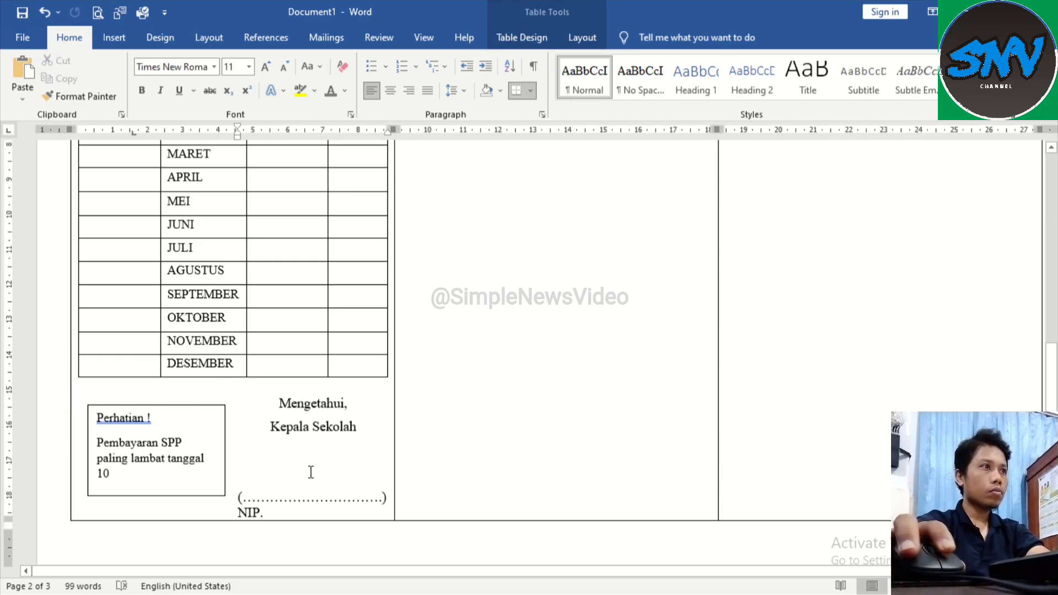
pyautogui.click(180, 445)
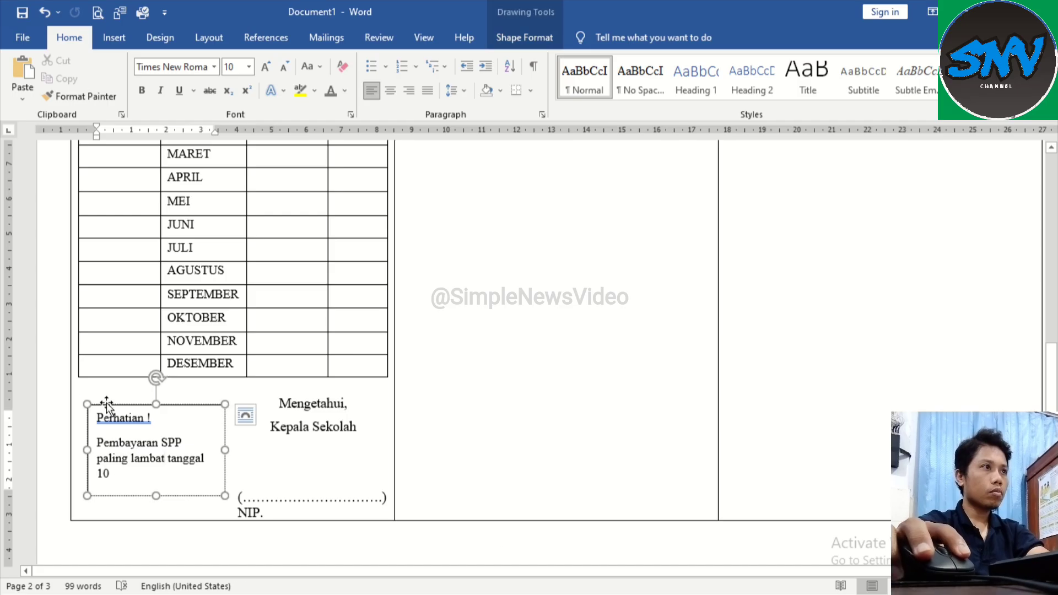
pyautogui.moveTo(84, 450); pyautogui.dragTo(75, 449)
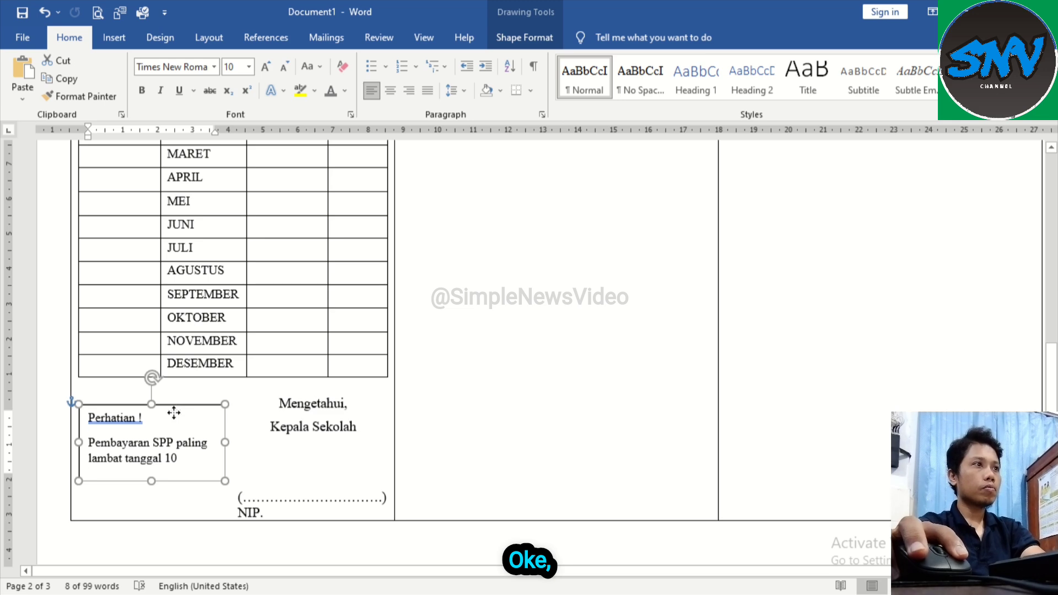
pyautogui.moveTo(174, 413); pyautogui.dragTo(174, 417)
pyautogui.click(303, 427)
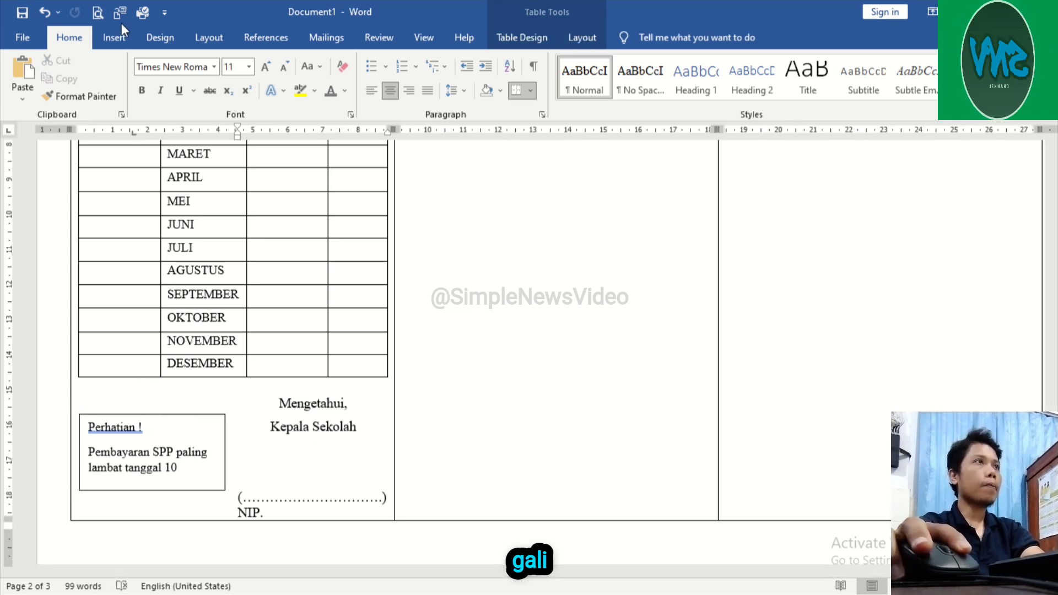
# Step: Check the card's pages in the print preview and examine the page break between pages 2 and 3 in the document
pyautogui.click(95, 18)
pyautogui.scroll(-5, 560, 420)
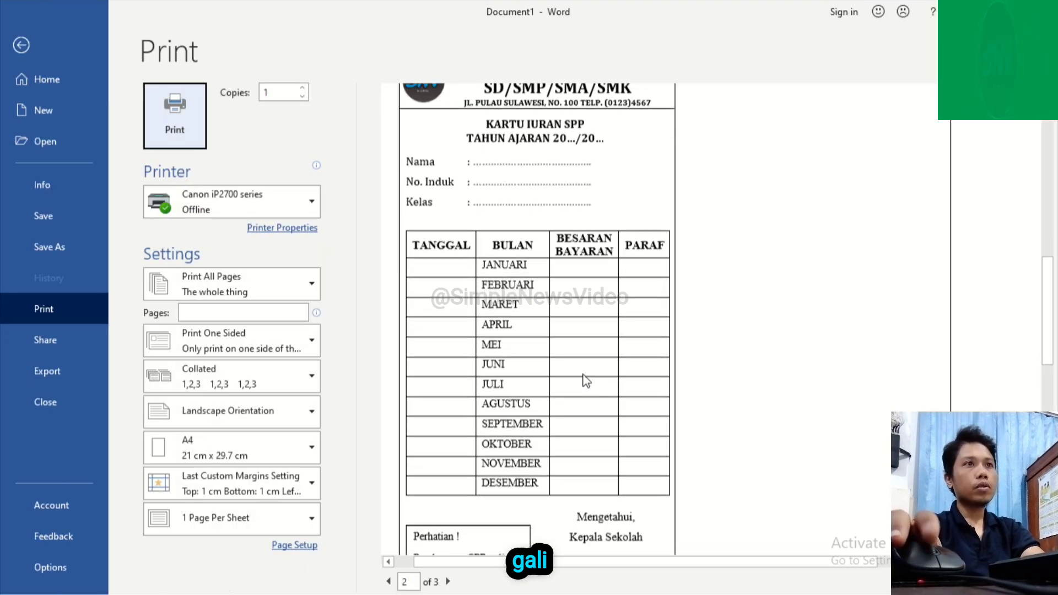
pyautogui.scroll(3, 588, 383)
pyautogui.scroll(-3, 588, 383)
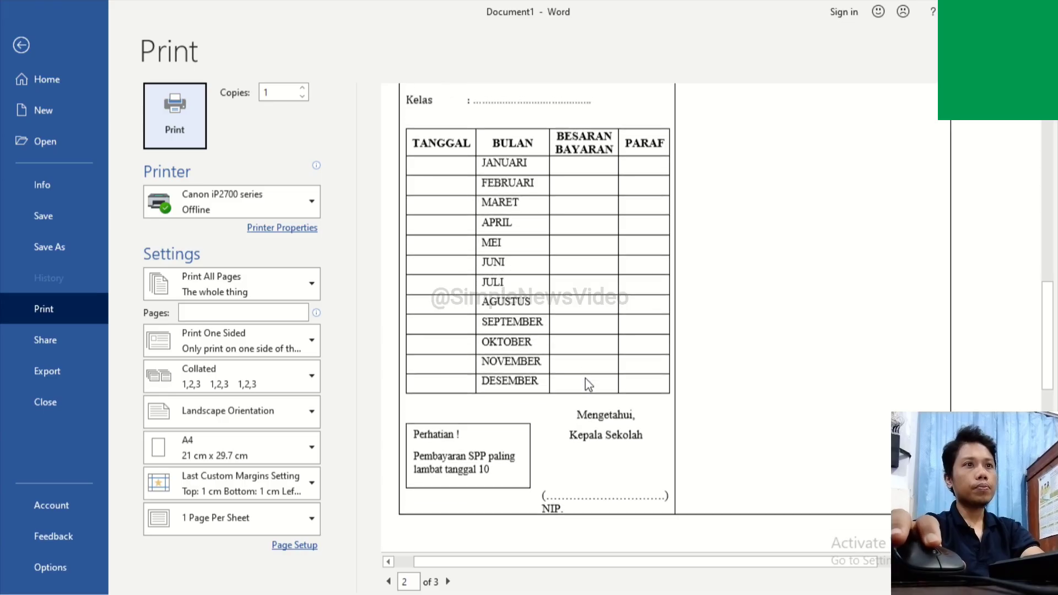
pyautogui.scroll(3, 541, 345)
pyautogui.scroll(-3, 541, 345)
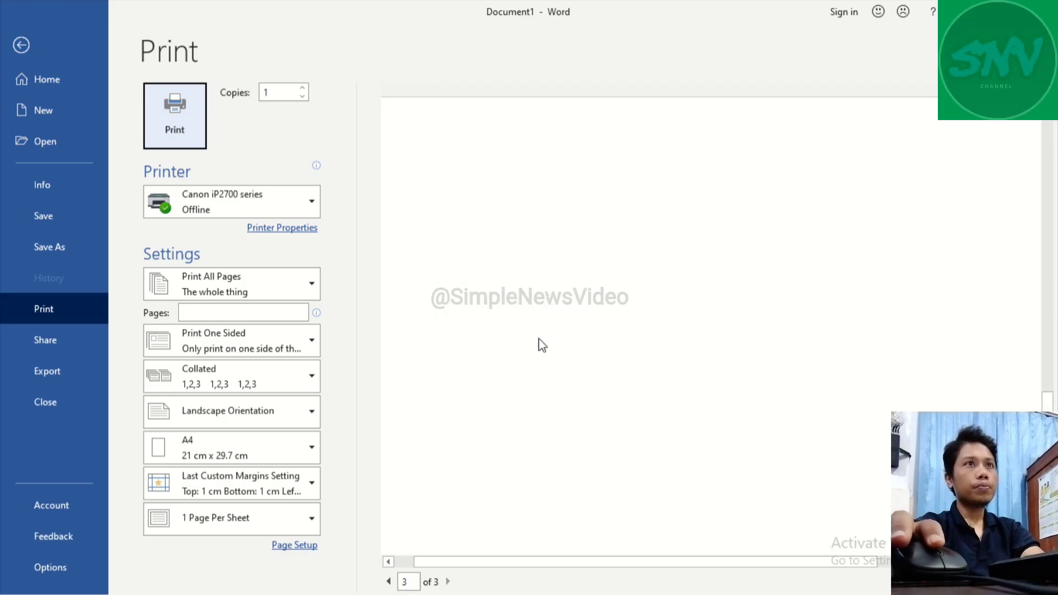
pyautogui.scroll(3, 539, 345)
pyautogui.click(21, 46)
pyautogui.scroll(-4, 348, 347)
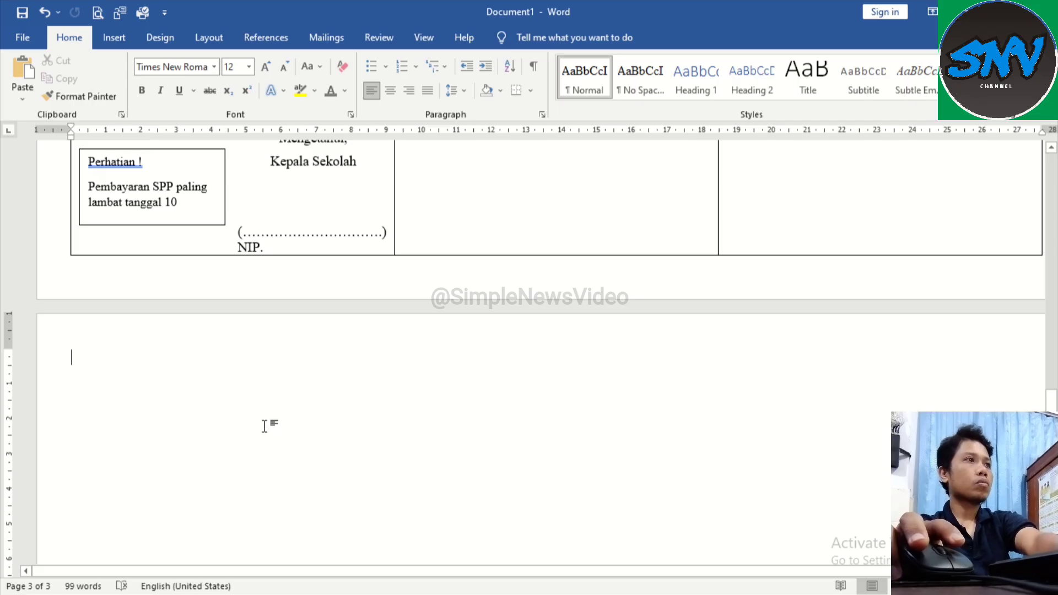
pyautogui.scroll(2, 310, 375)
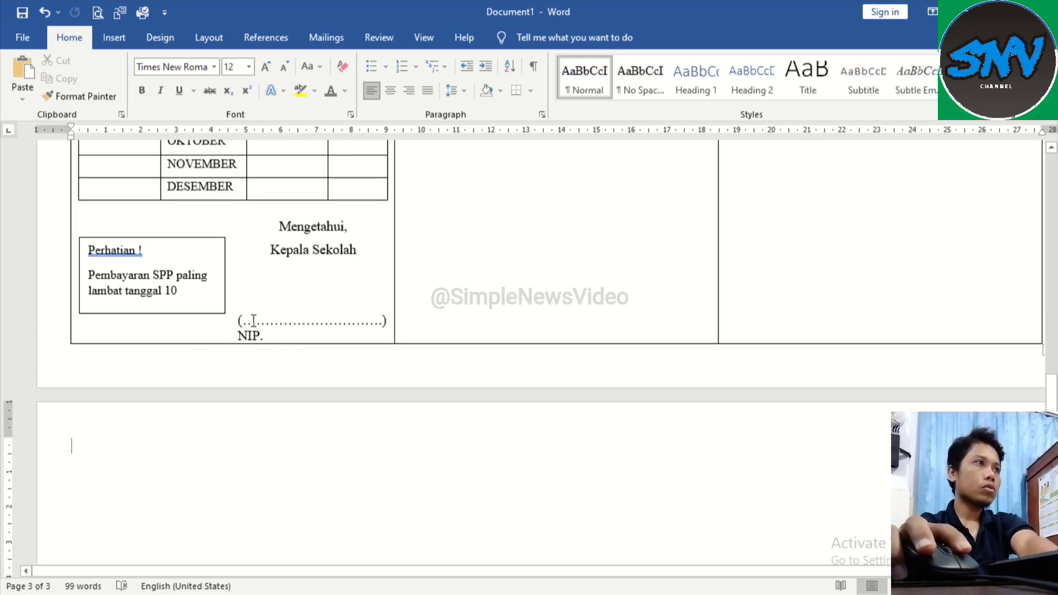
pyautogui.keyDown('ctrl'); pyautogui.scroll(-6, 320, 417); pyautogui.keyUp('ctrl')
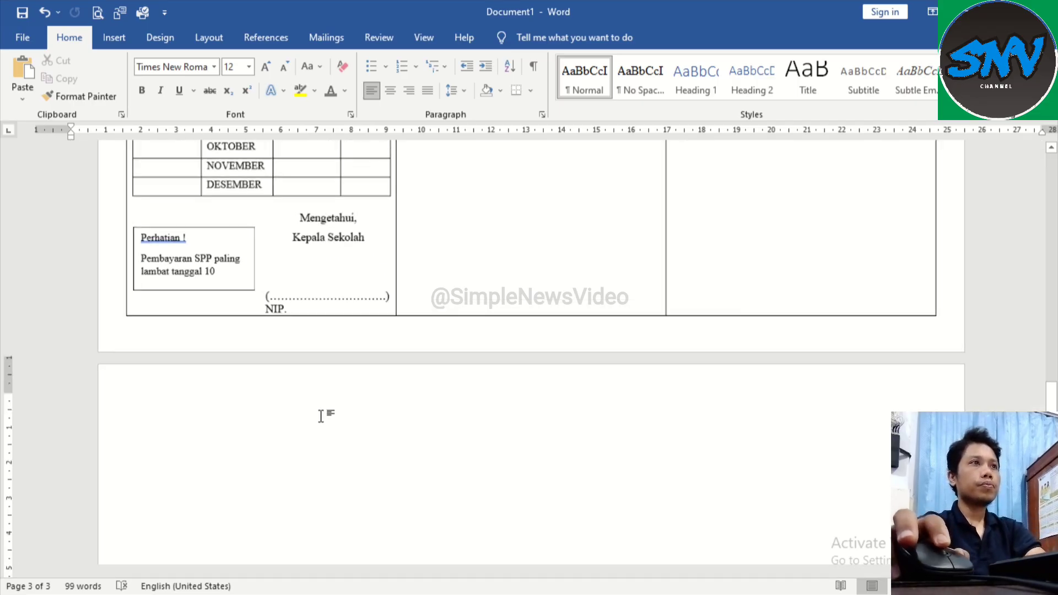
pyautogui.scroll(1, 327, 412)
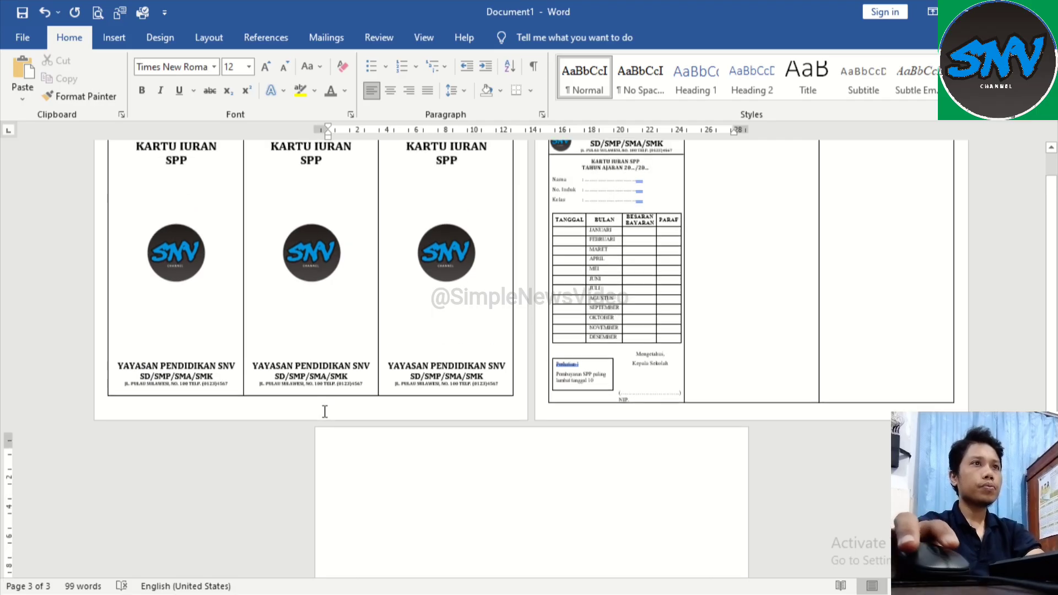
pyautogui.moveTo(538, 352); pyautogui.dragTo(590, 147)
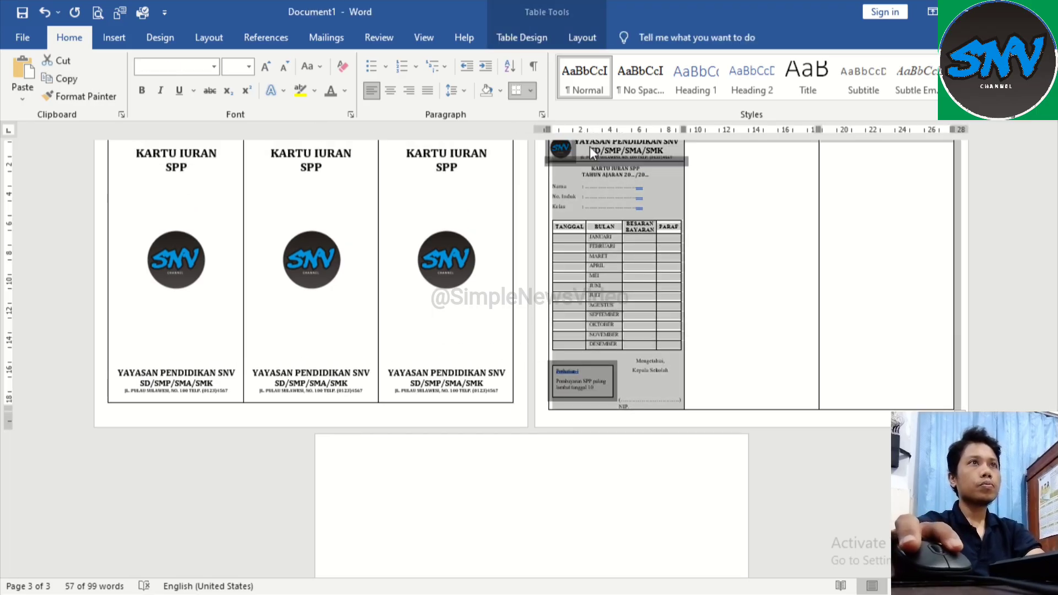
pyautogui.click(576, 37)
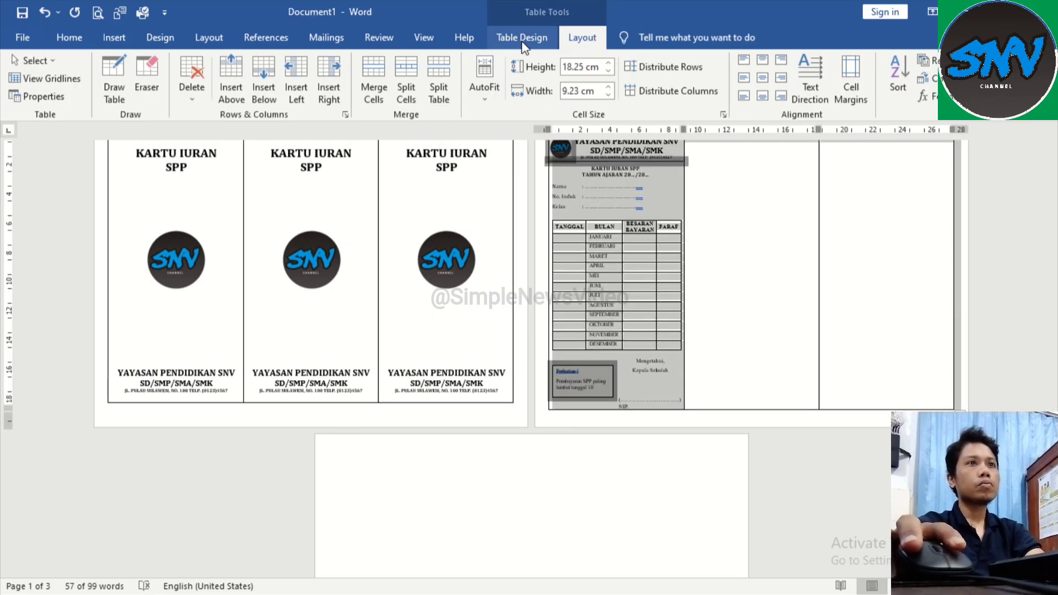
pyautogui.click(644, 492)
# Step: Remove the empty line above "Mengetahui," and adjust the blank lines between "Kepala Sekolah" and the dotted line to leave signing space
pyautogui.keyDown('ctrl'); pyautogui.scroll(1, 648, 417); pyautogui.keyUp('ctrl')
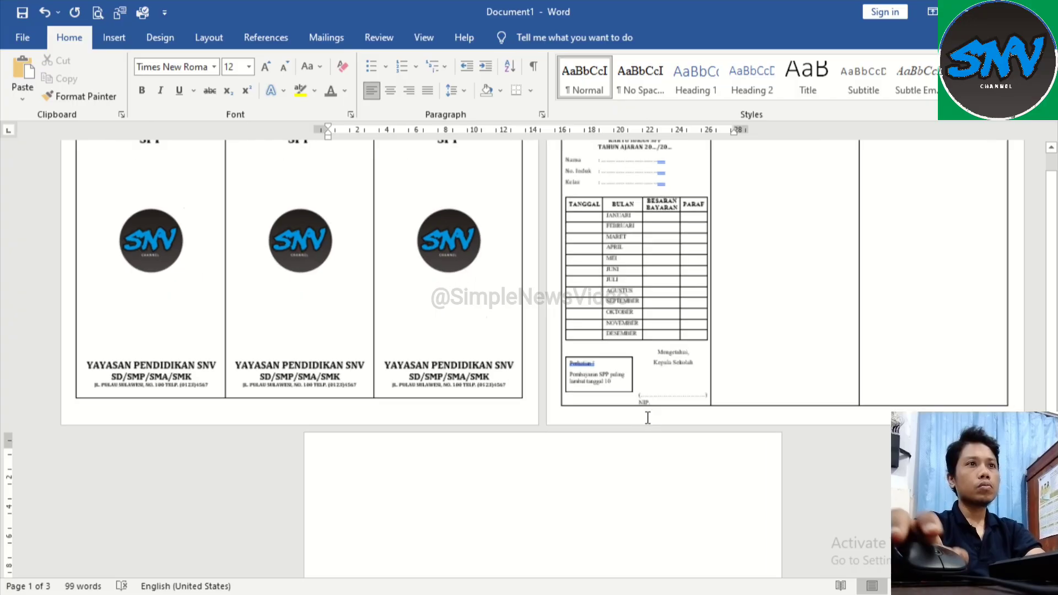
pyautogui.keyDown('ctrl'); pyautogui.scroll(3, 648, 417); pyautogui.keyUp('ctrl')
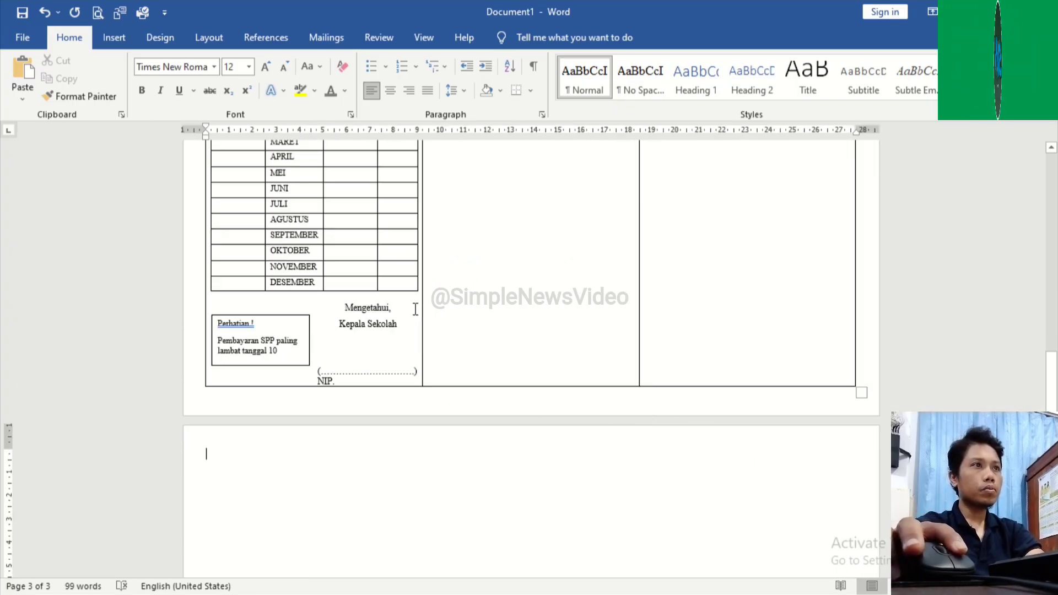
pyautogui.click(368, 341)
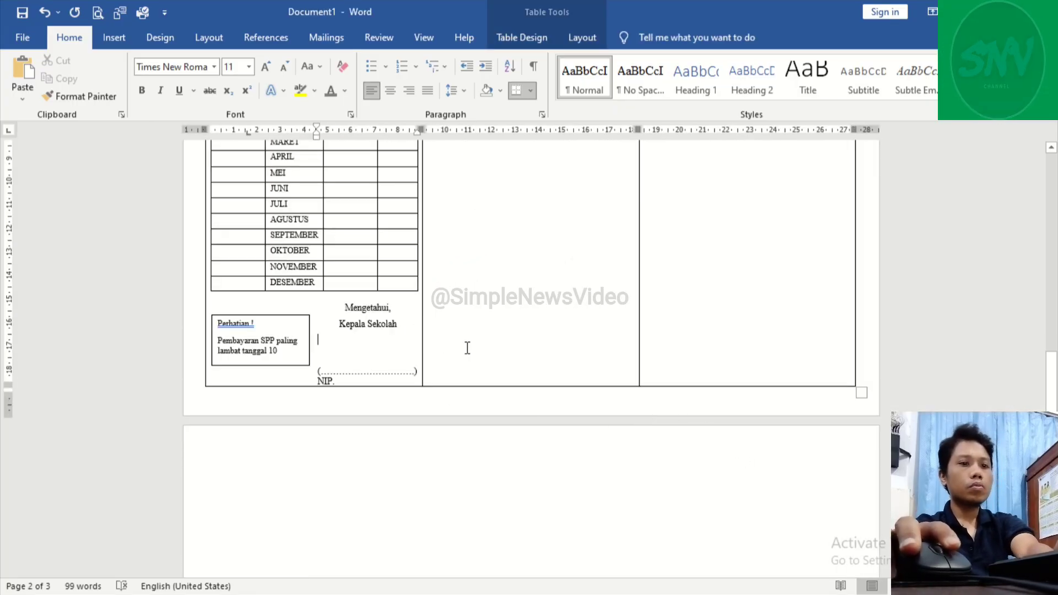
pyautogui.scroll(3, 469, 374)
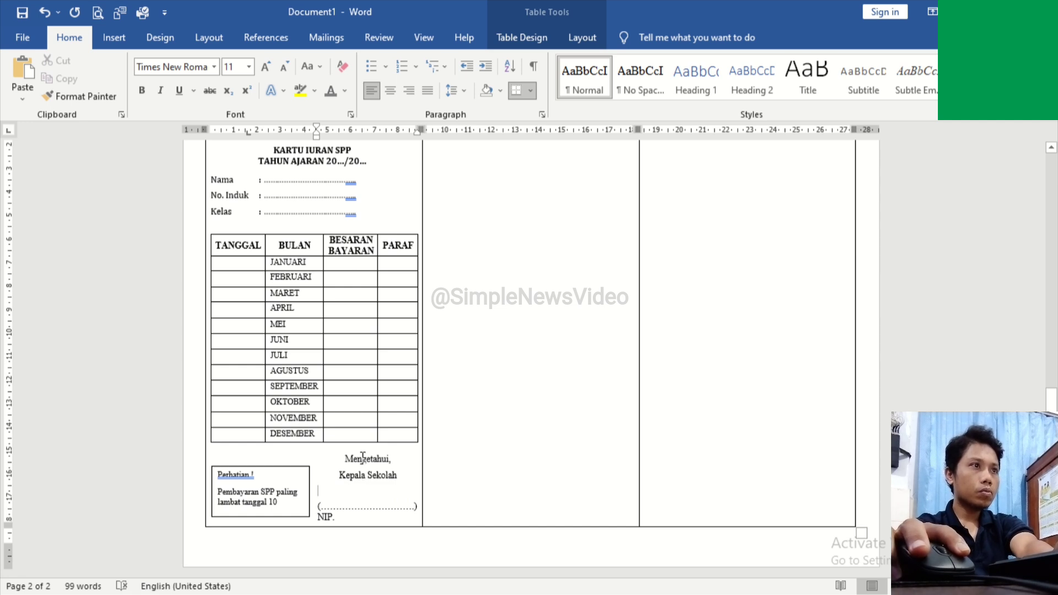
pyautogui.press('Delete')
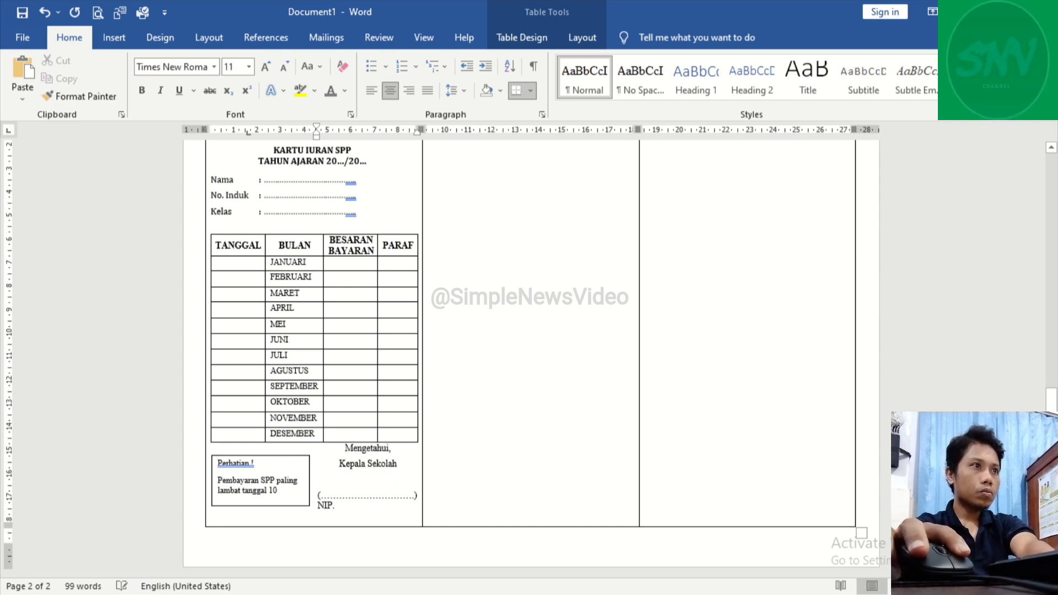
pyautogui.click(318, 494)
pyautogui.press('Return')
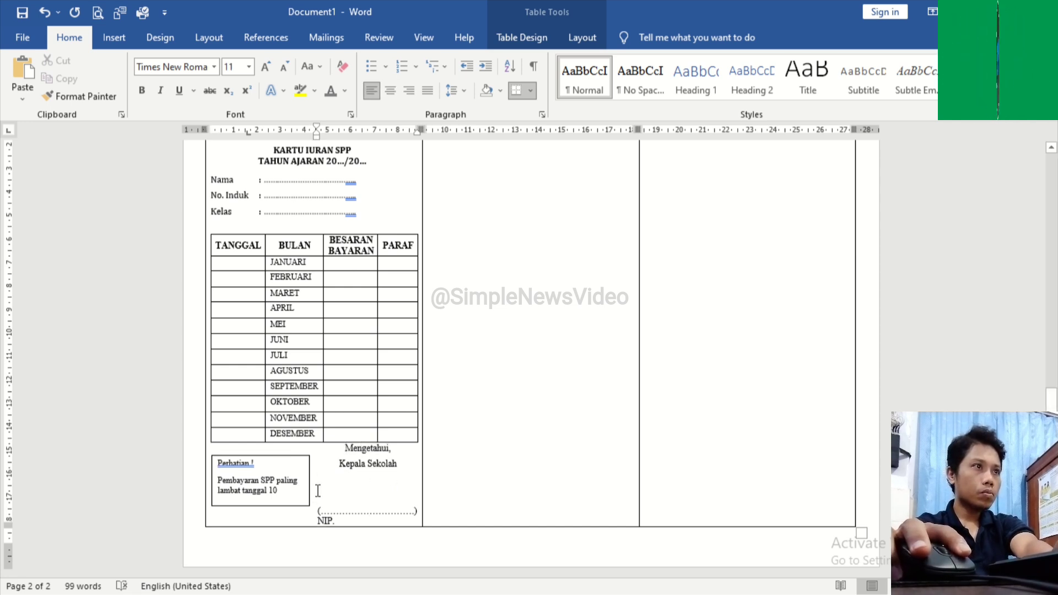
pyautogui.click(400, 433)
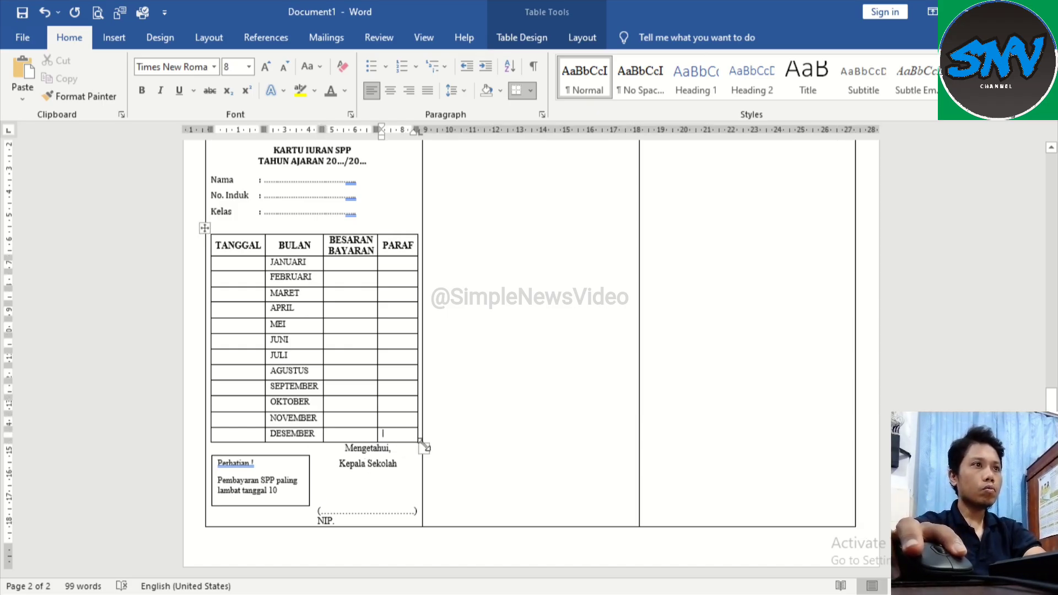
# Step: Shrink the first panel's payment table slightly and insert a blank line between it and "Mengetahui,"
pyautogui.moveTo(424, 447); pyautogui.dragTo(412, 436)
pyautogui.click(340, 442)
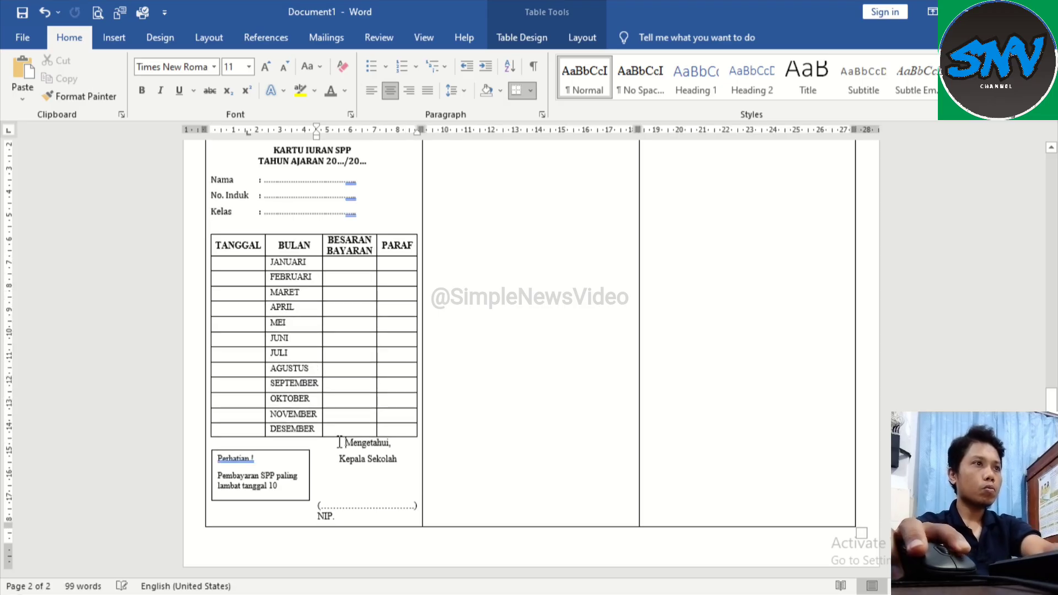
pyautogui.press('Return')
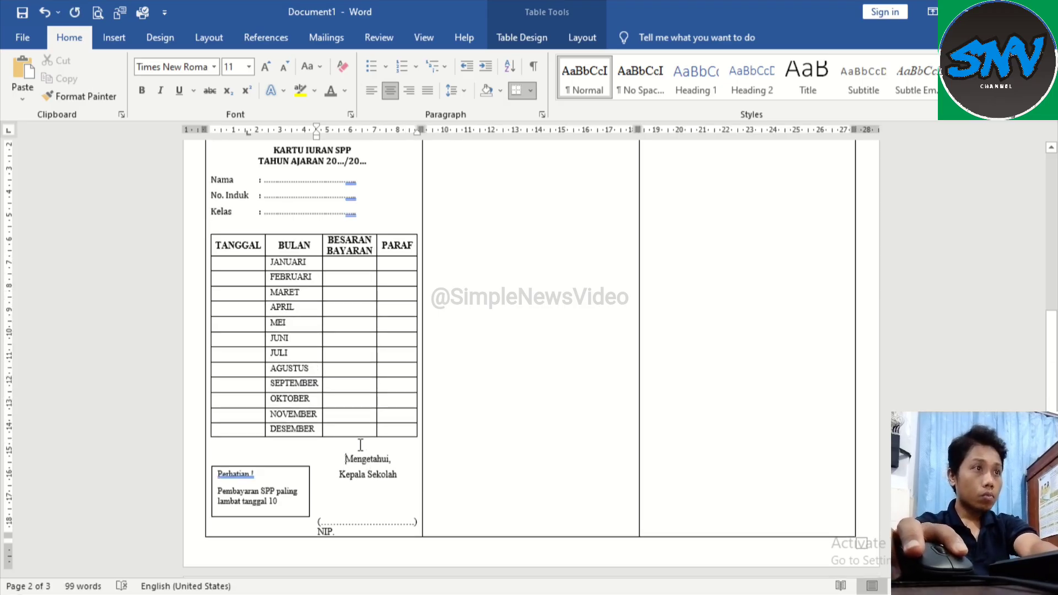
# Step: Set the line spacing of "Mengetahui," and "Kepala Sekolah" in the first panel to 1.0
pyautogui.rightClick(388, 456)
pyautogui.click(501, 212)
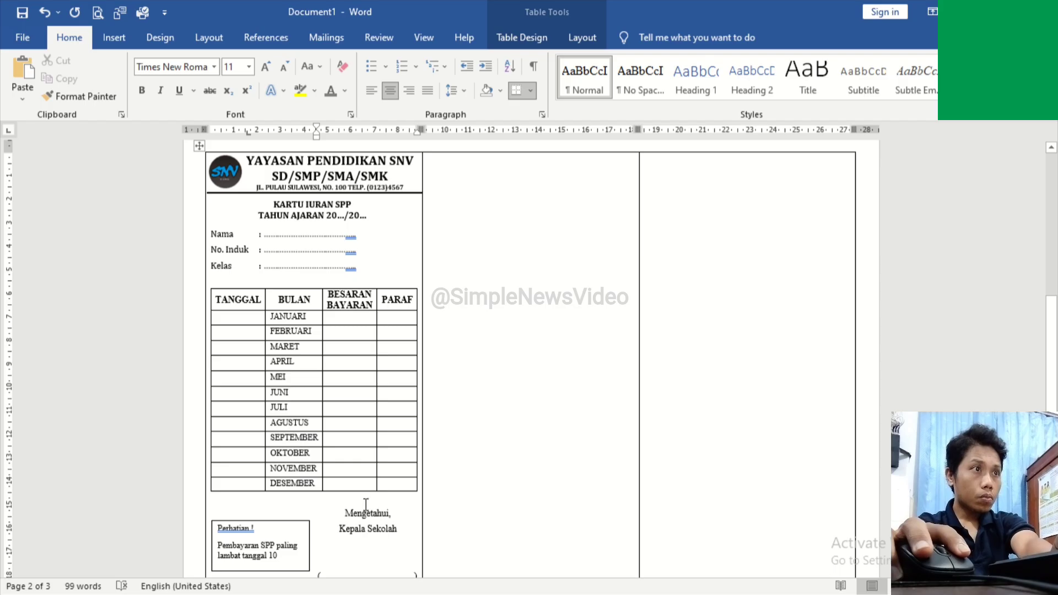
pyautogui.moveTo(351, 517); pyautogui.dragTo(398, 531)
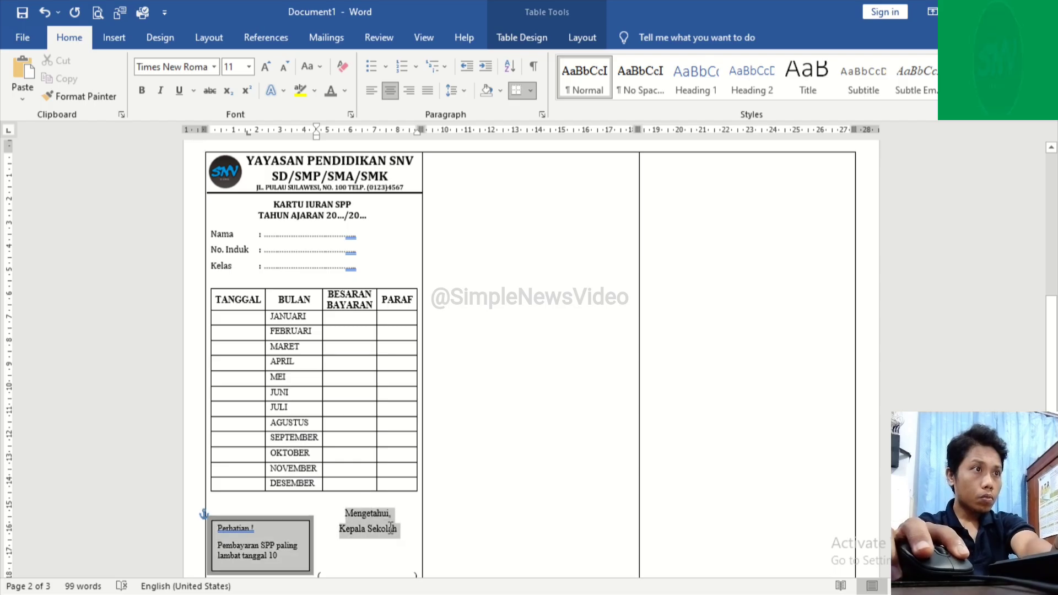
pyautogui.scroll(4, 401, 487)
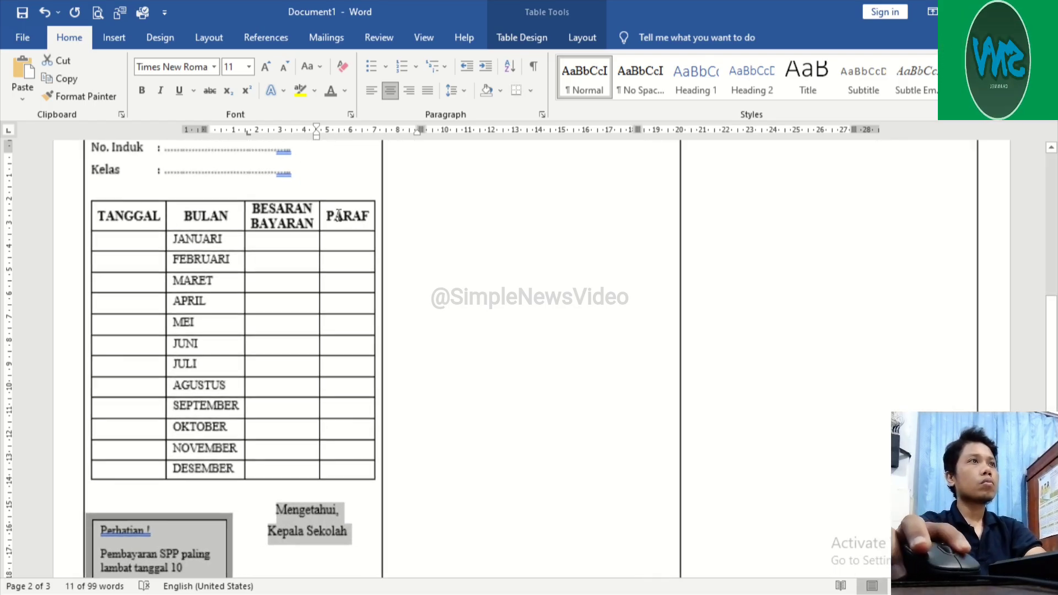
pyautogui.click(451, 90)
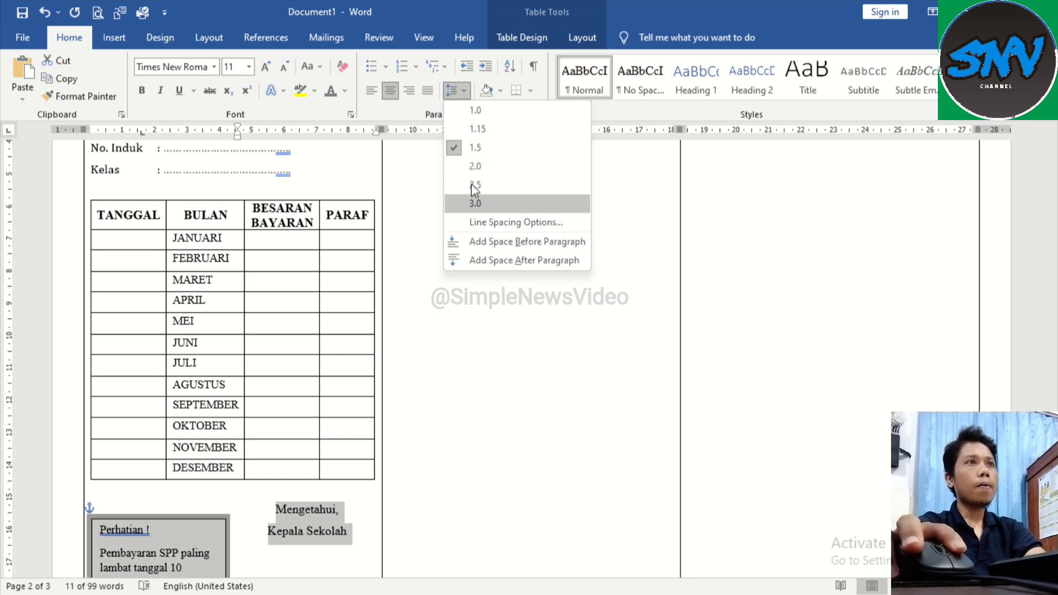
pyautogui.click(477, 111)
pyautogui.scroll(-3, 336, 441)
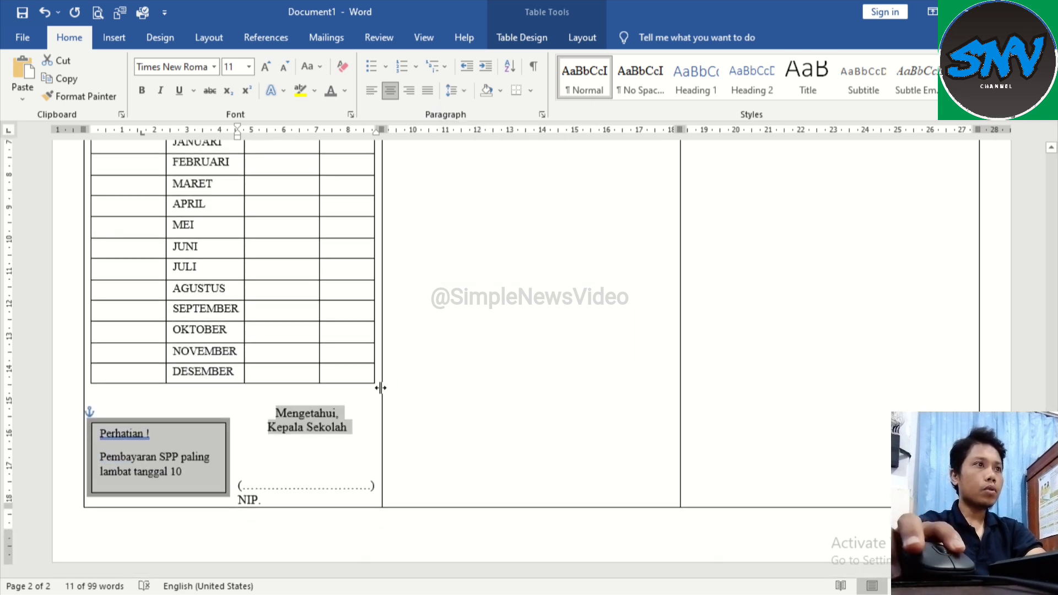
# Step: Move the "Perhatian !" text box up so its upper edge is level with "Mengetahui,"
pyautogui.click(297, 447)
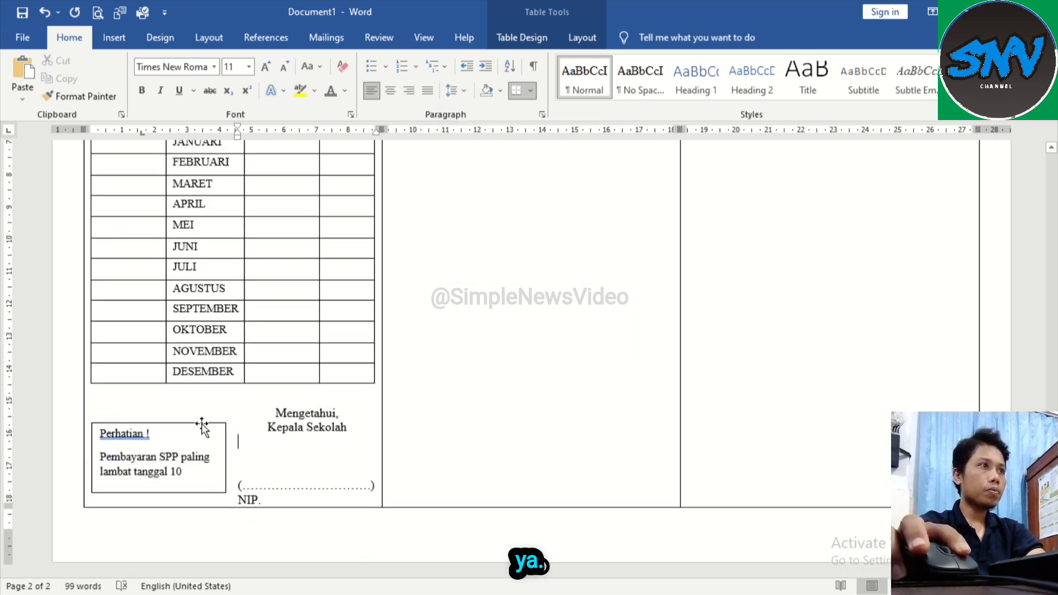
pyautogui.moveTo(203, 427); pyautogui.dragTo(203, 414)
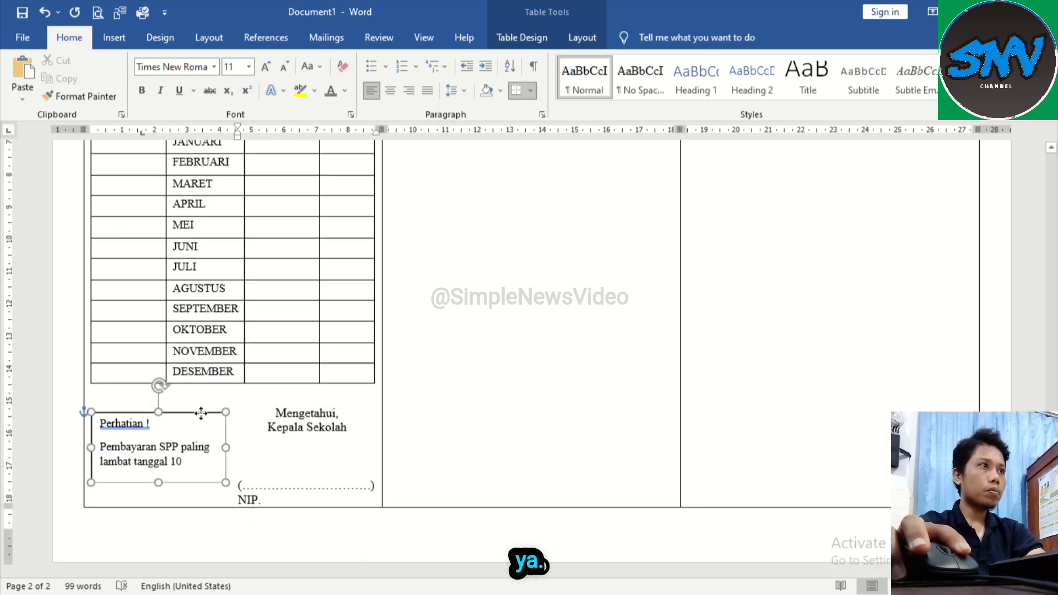
pyautogui.click(308, 451)
# Step: Copy the complete contents of page 2's first panel, from letterhead to "NIP.", into the second and third panels
pyautogui.scroll(3, 311, 453)
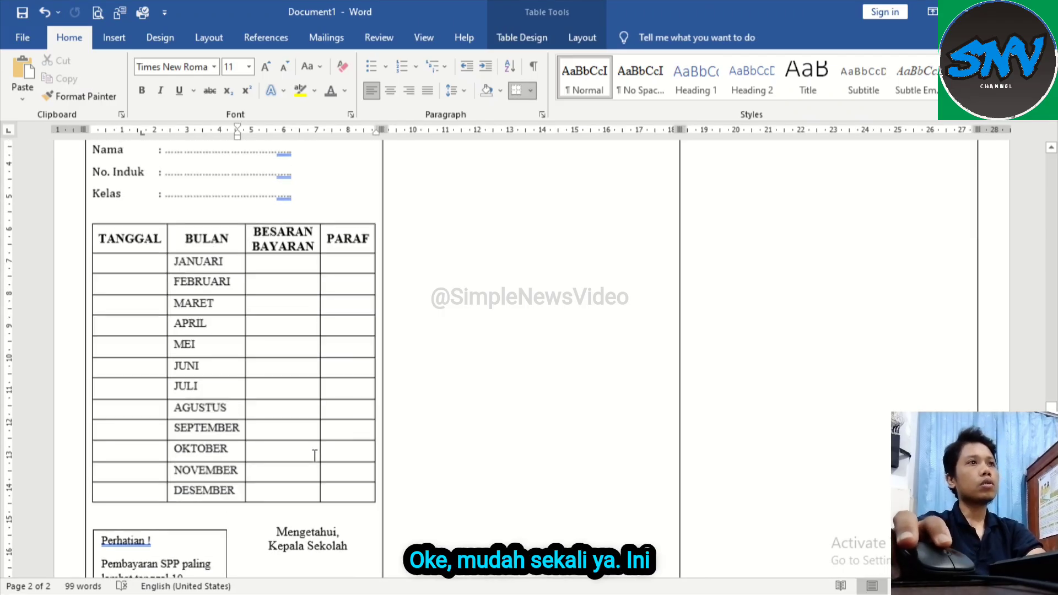
pyautogui.scroll(-4, 315, 455)
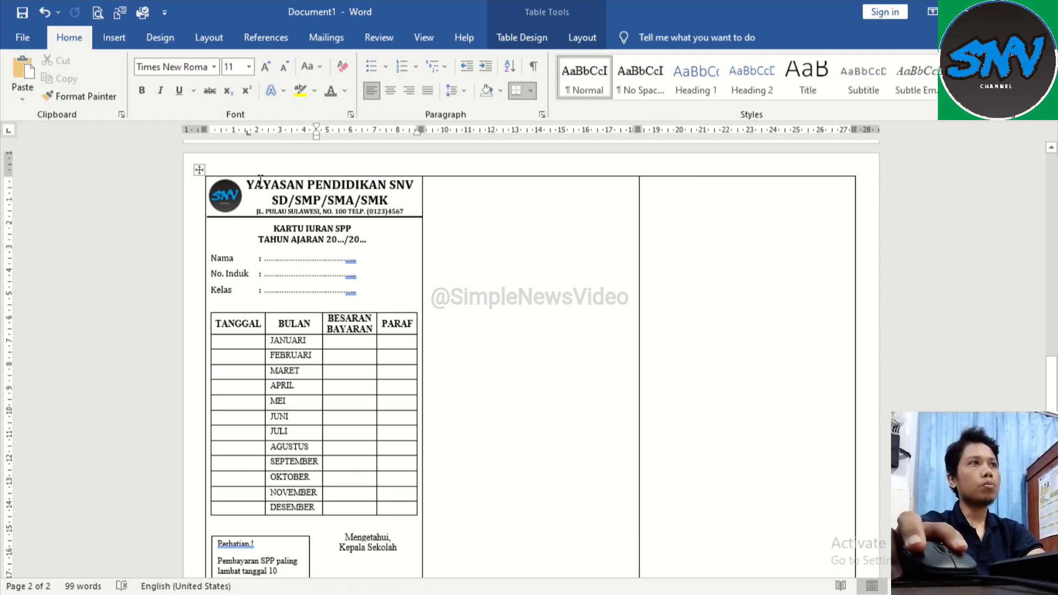
pyautogui.moveTo(249, 185); pyautogui.dragTo(372, 519)
pyautogui.click(362, 405)
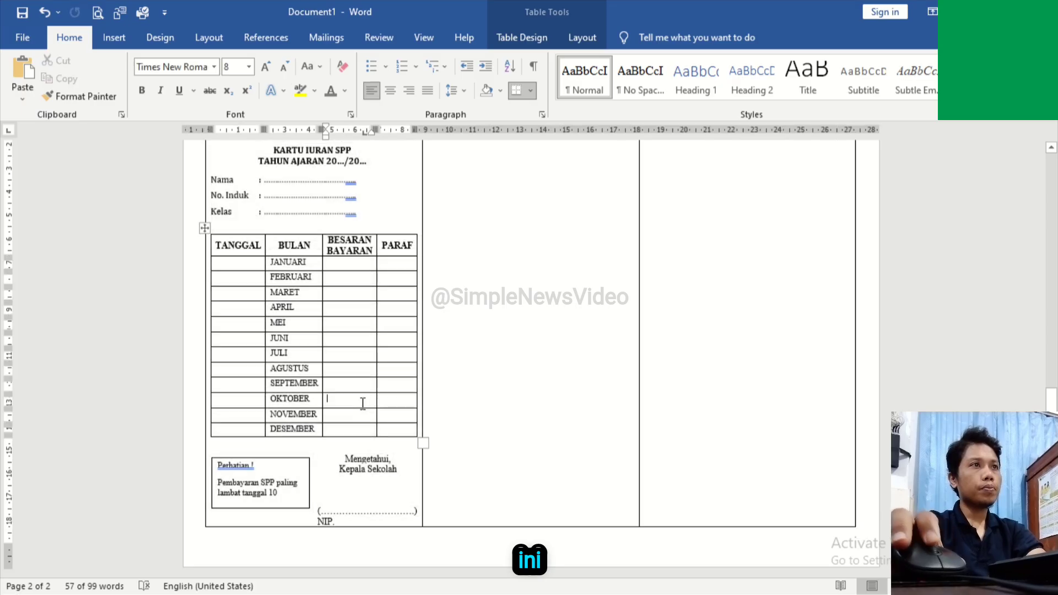
pyautogui.scroll(3, 440, 289)
pyautogui.click(469, 265)
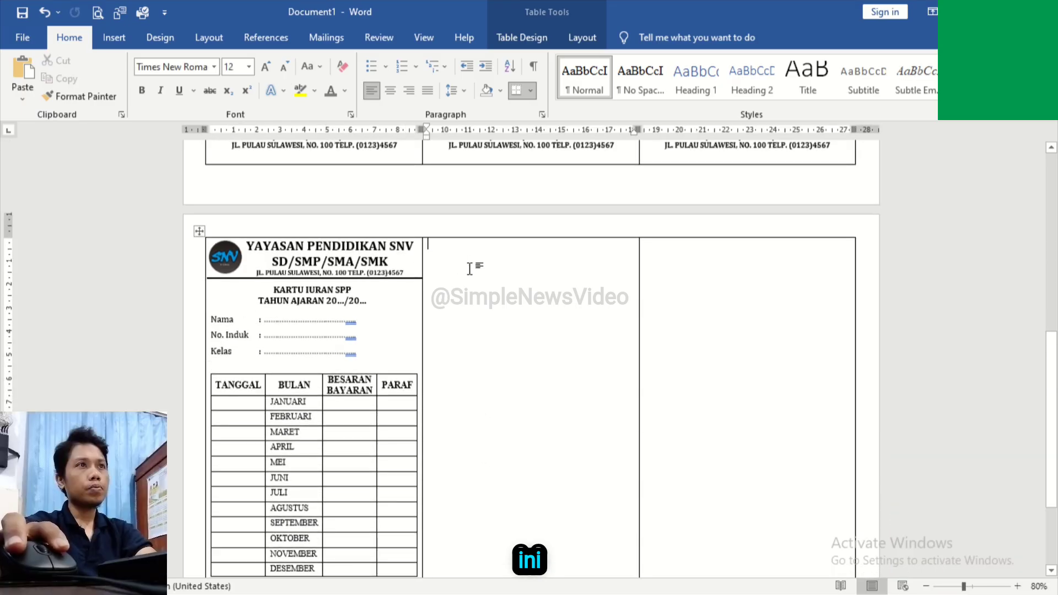
pyautogui.hotkey('ctrl', 'v')
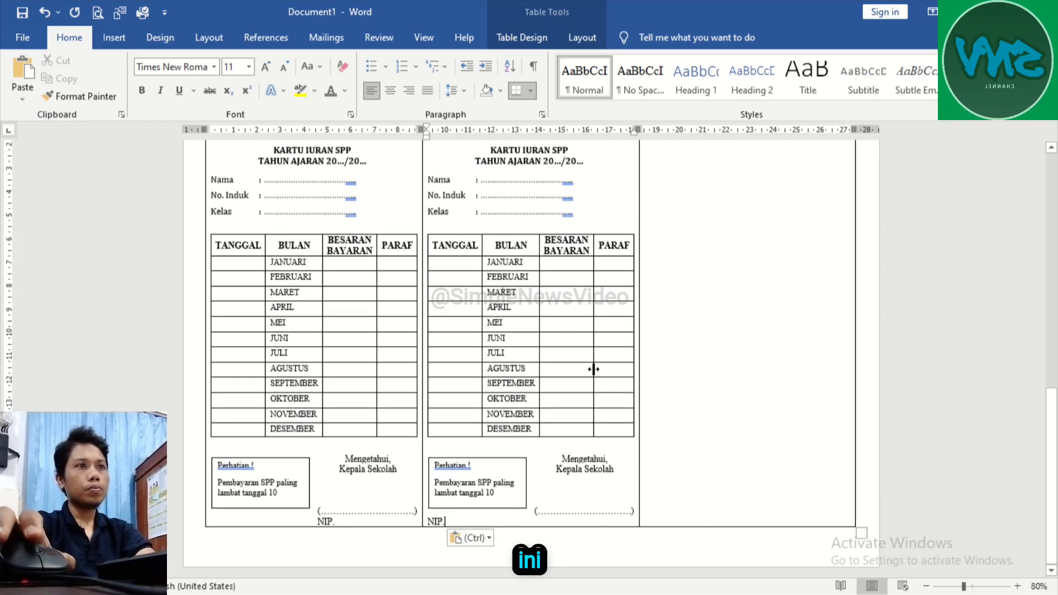
pyautogui.scroll(3, 591, 368)
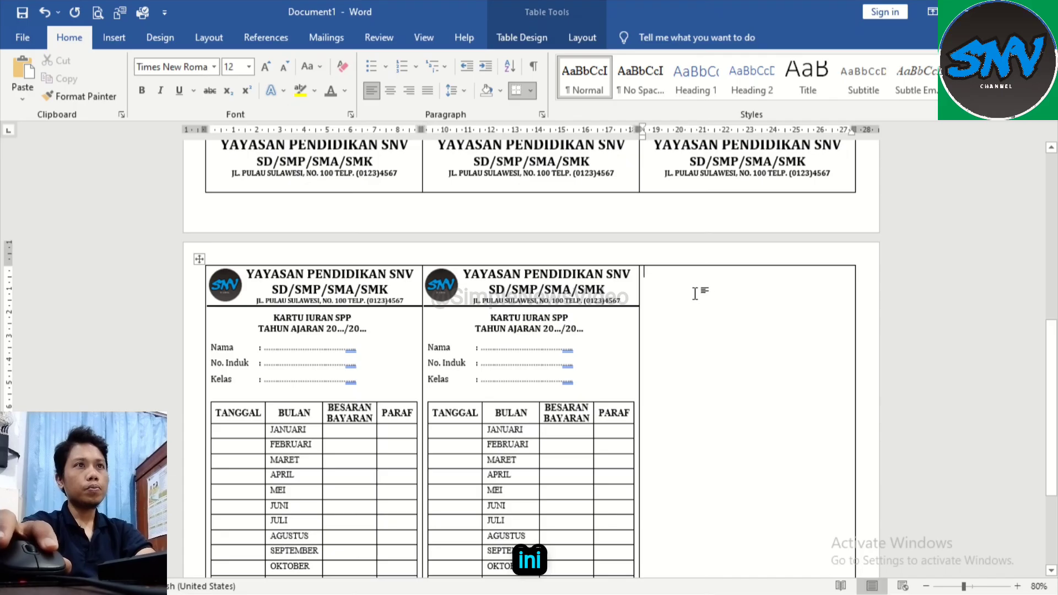
pyautogui.click(714, 299)
pyautogui.hotkey('ctrl', 'v')
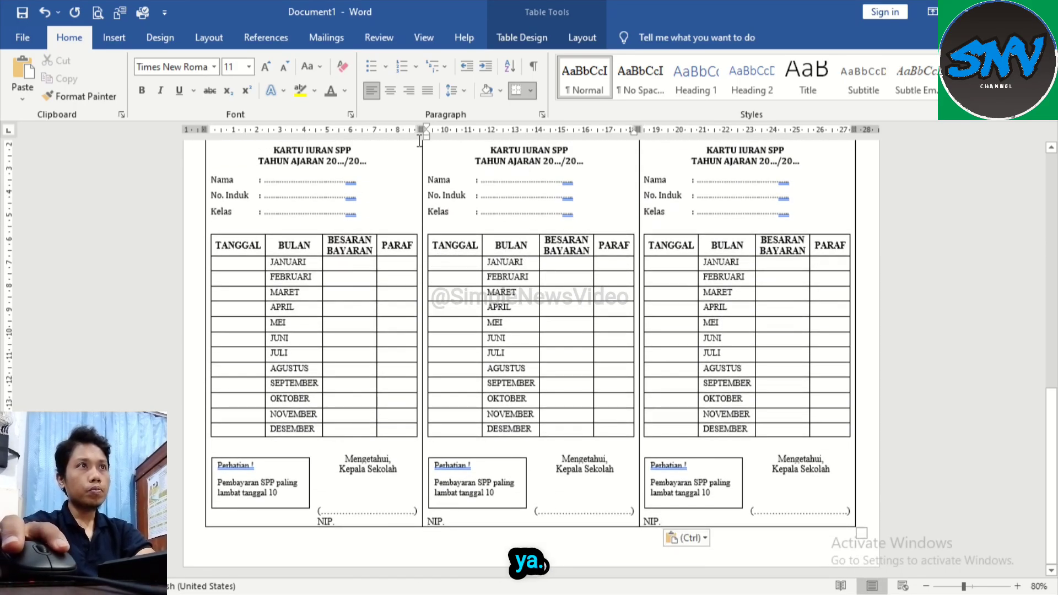
# Step: Indent "NIP." in the second and third panels so it lines up with the start of the dotted signature line
pyautogui.moveTo(426, 139); pyautogui.dragTo(535, 158)
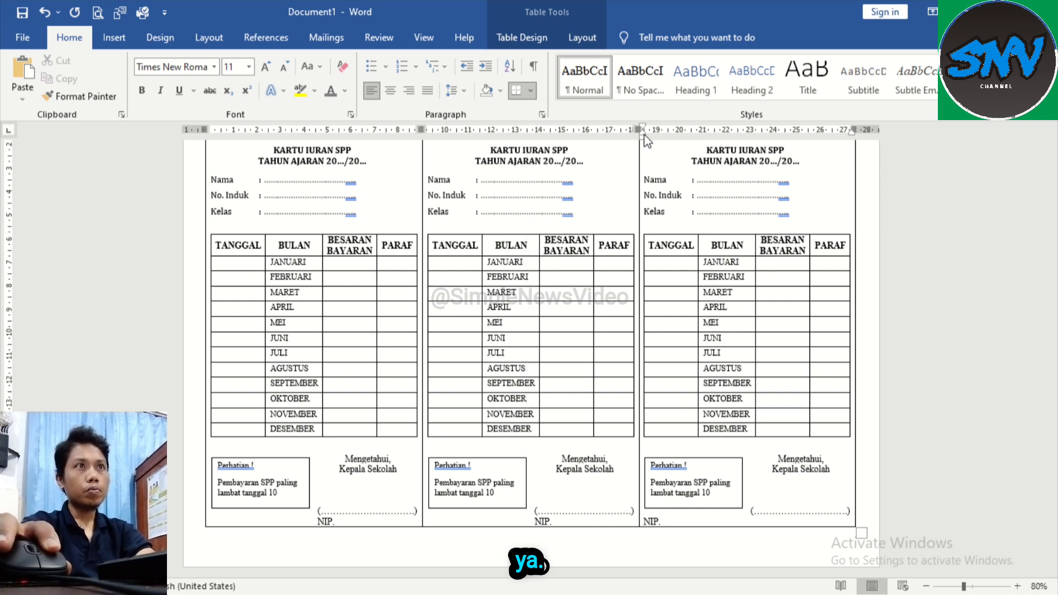
pyautogui.moveTo(644, 140); pyautogui.dragTo(753, 136)
# Step: Examine how the three cover panels on page 1 match the three payment card panels on page 2 for double-sided printing
pyautogui.scroll(2, 799, 369)
pyautogui.scroll(5, 799, 369)
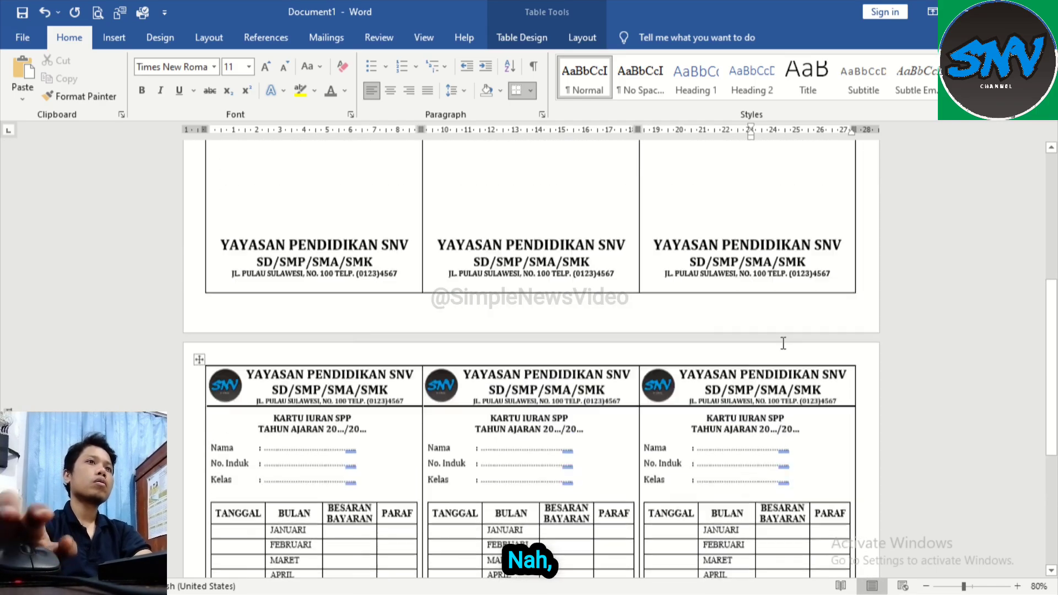
pyautogui.scroll(-7, 780, 340)
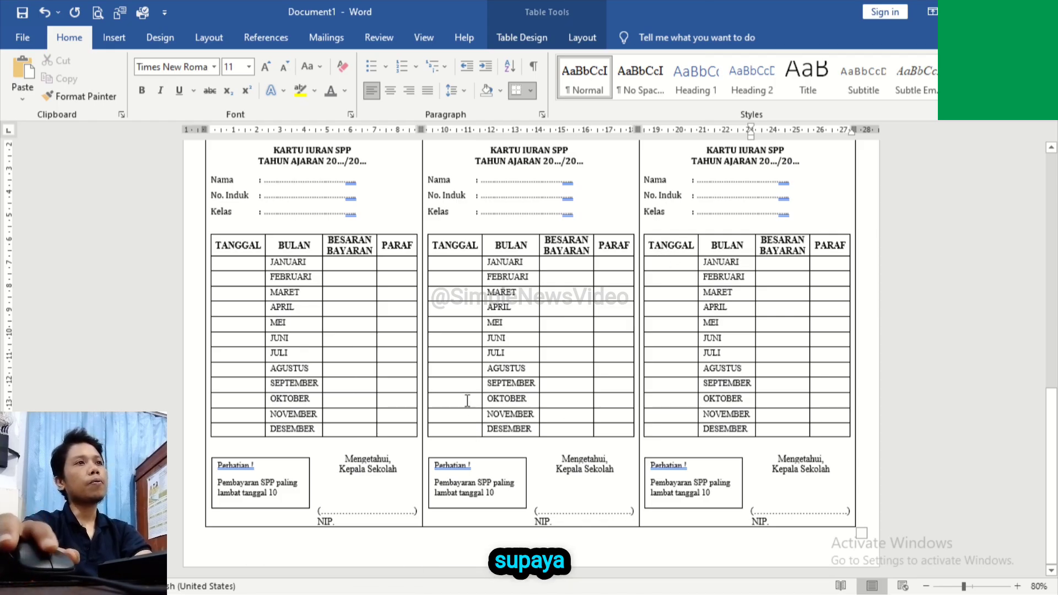
pyautogui.scroll(10, 468, 401)
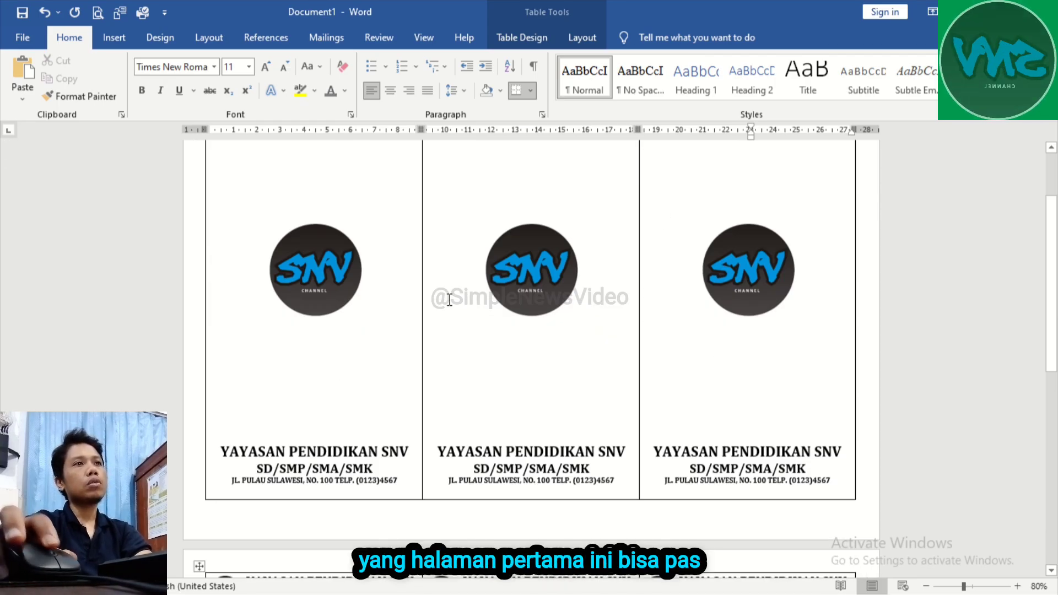
pyautogui.scroll(-5, 449, 300)
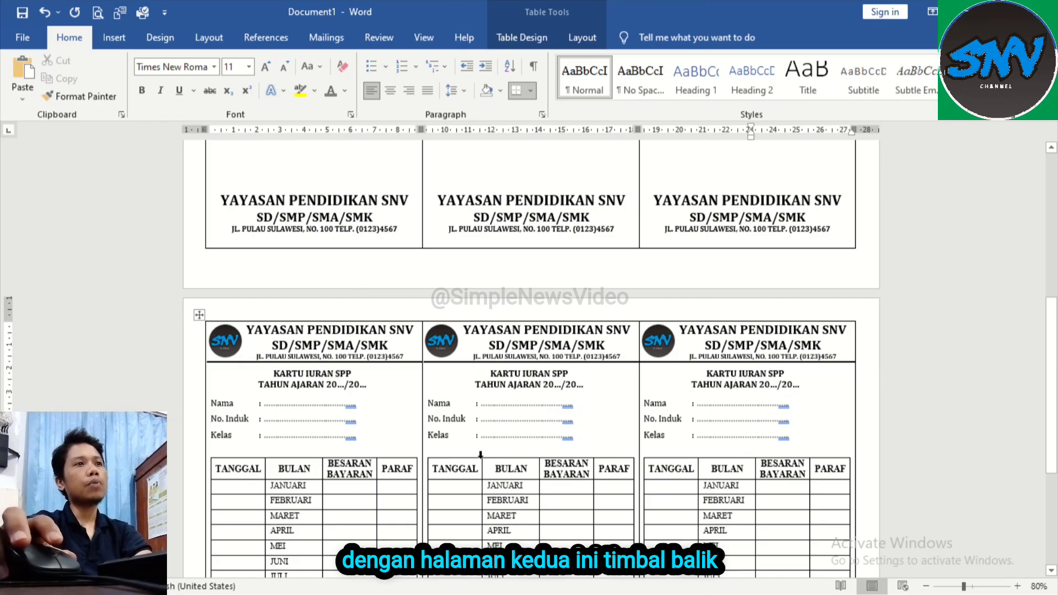
pyautogui.scroll(-3, 479, 445)
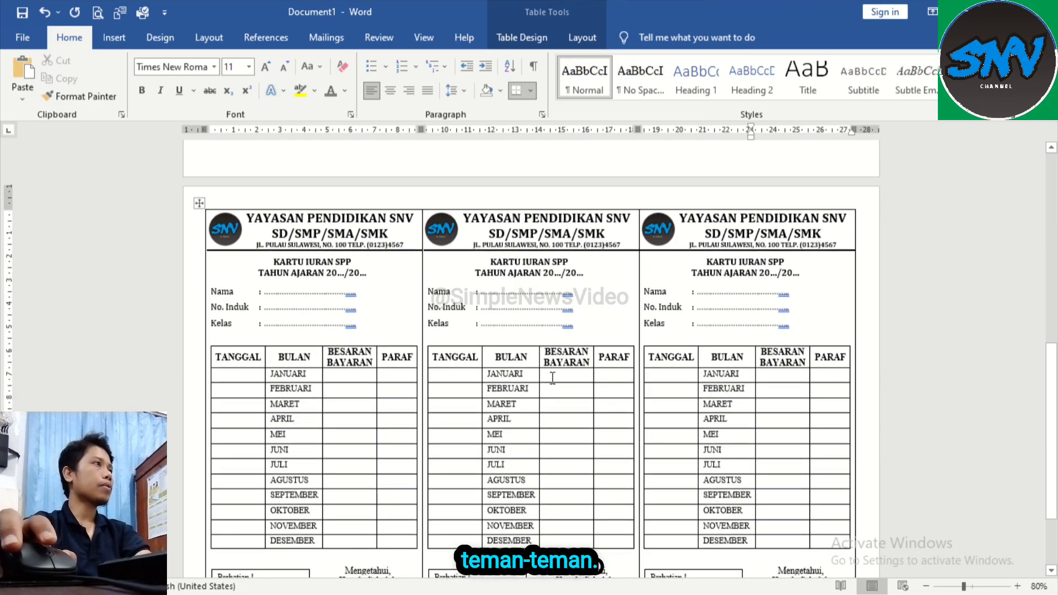
pyautogui.scroll(3, 549, 325)
pyautogui.scroll(7, 549, 311)
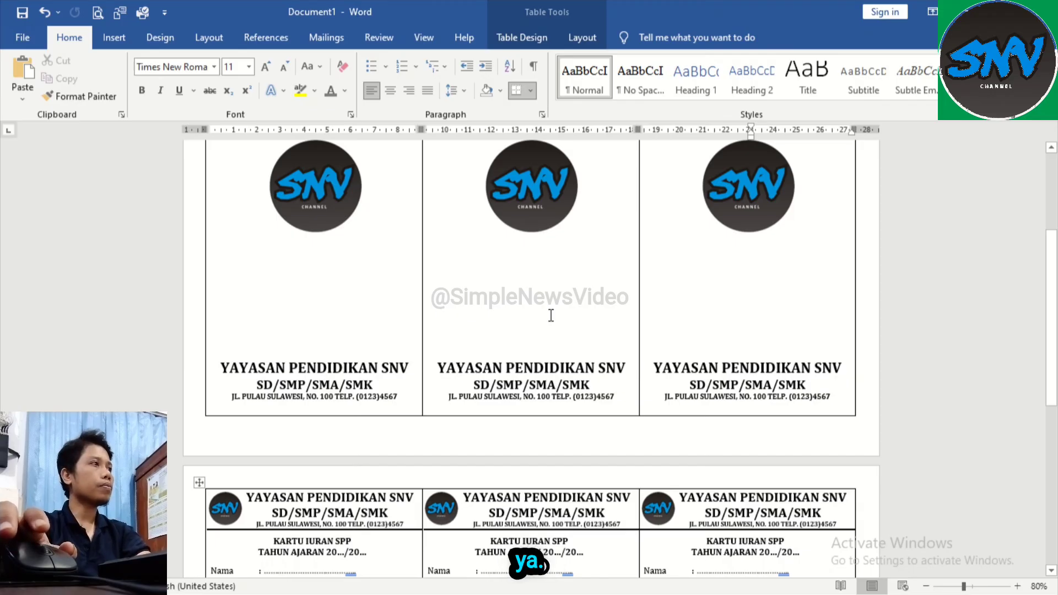
# Step: Open the print settings from the cover page and set the Canon iP2700 page layout to Borderless with Plain Paper as media type
pyautogui.click(631, 275)
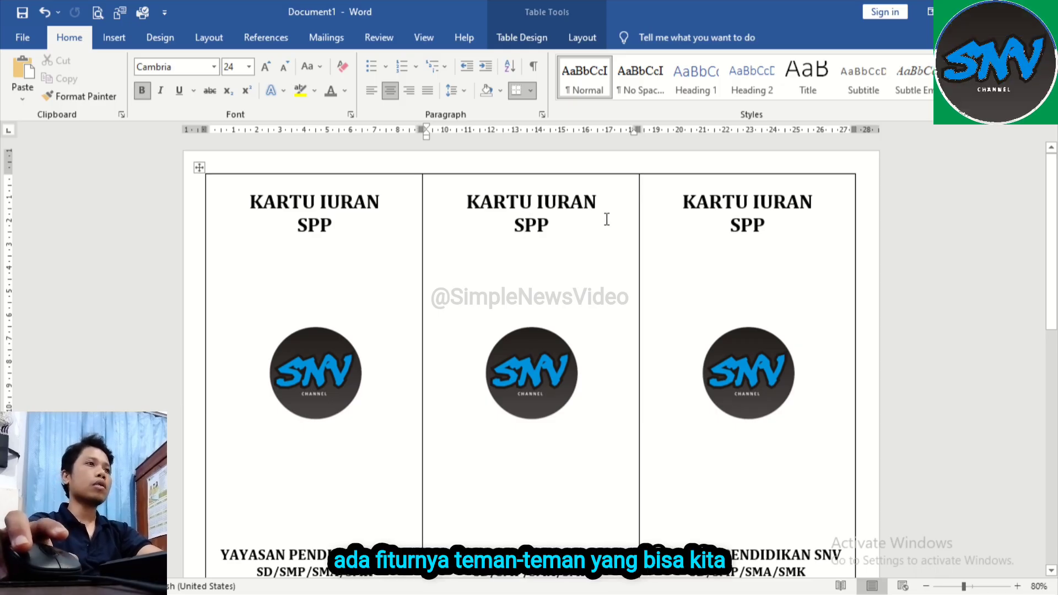
pyautogui.hotkey('ctrl', 'p')
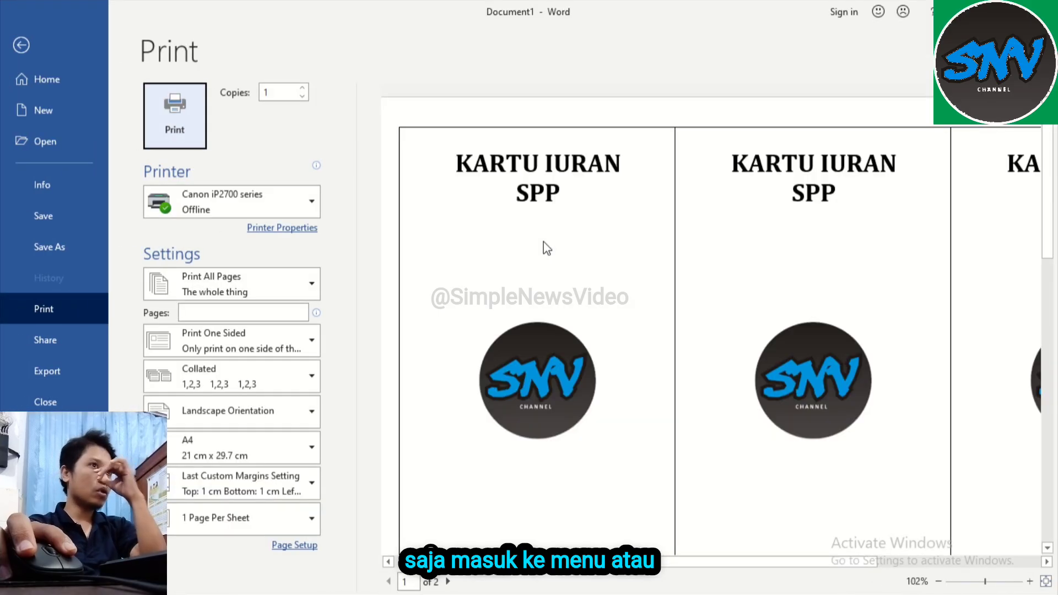
pyautogui.scroll(-3, 711, 281)
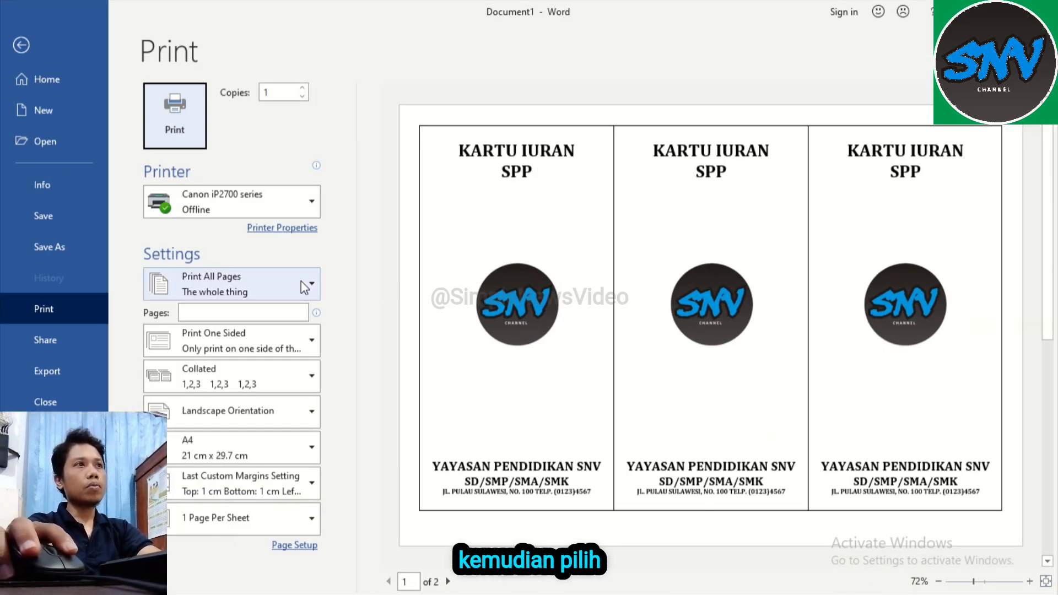
pyautogui.click(284, 228)
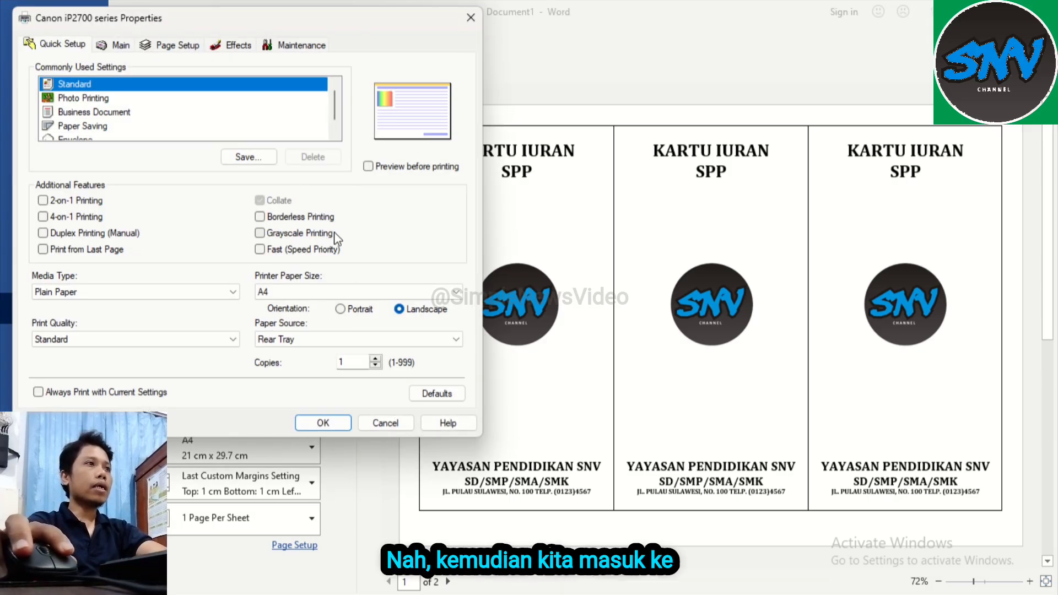
pyautogui.click(177, 47)
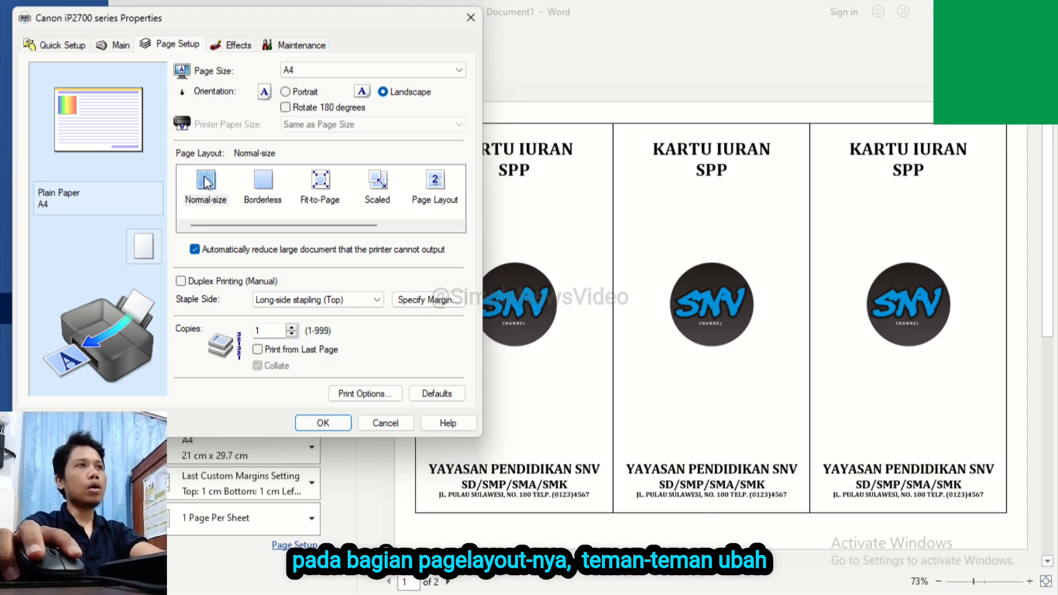
pyautogui.click(268, 195)
pyautogui.click(258, 225)
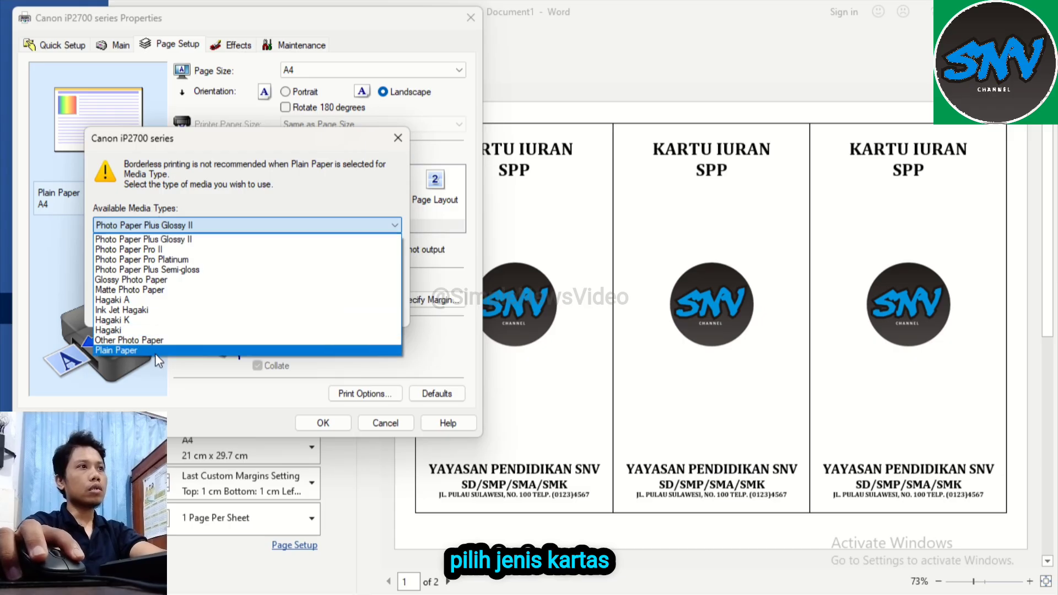
pyautogui.click(137, 350)
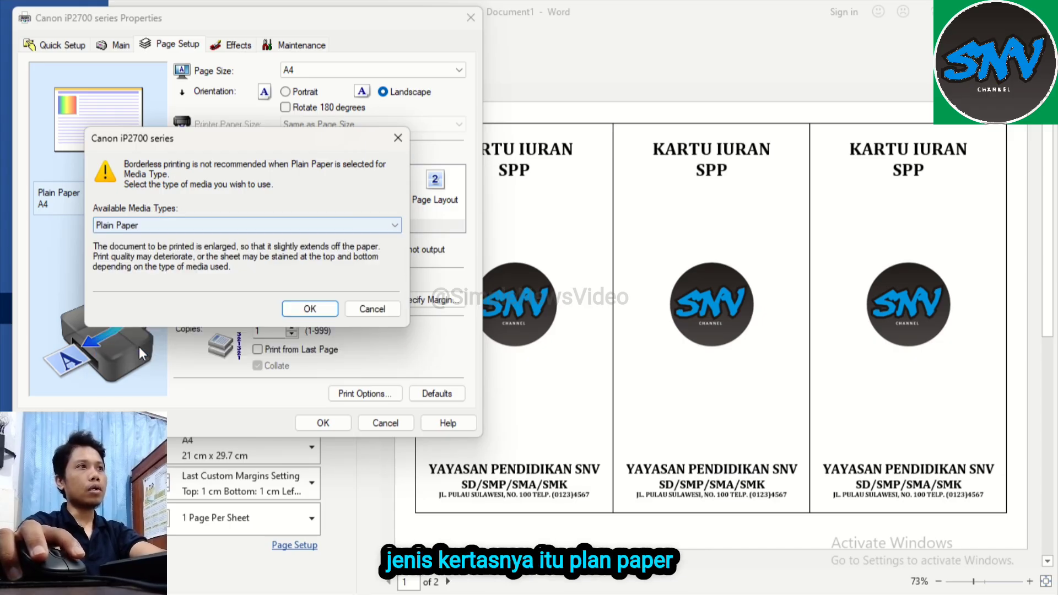
pyautogui.click(309, 309)
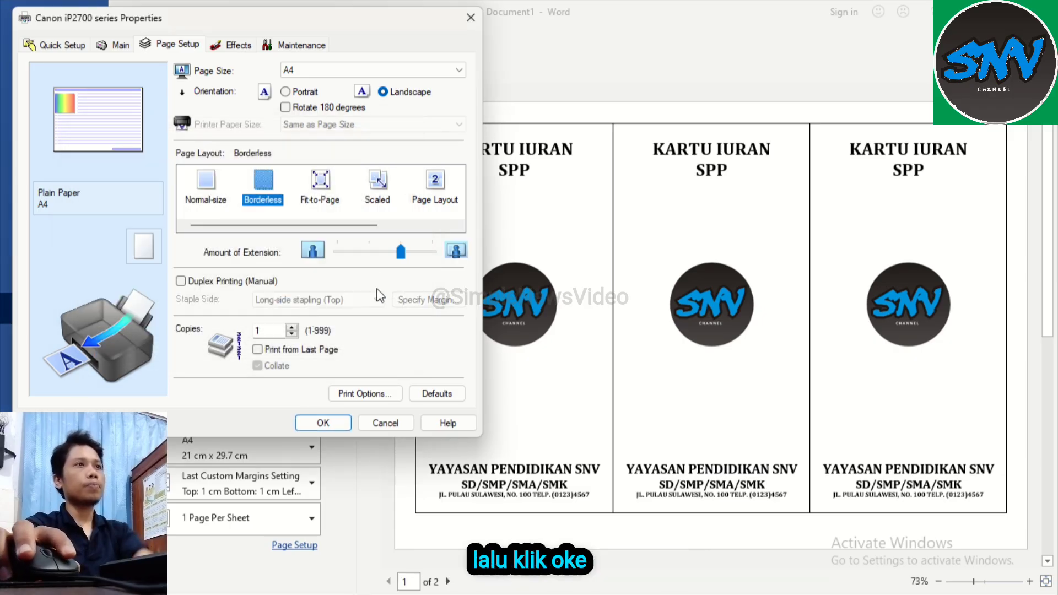
pyautogui.click(342, 425)
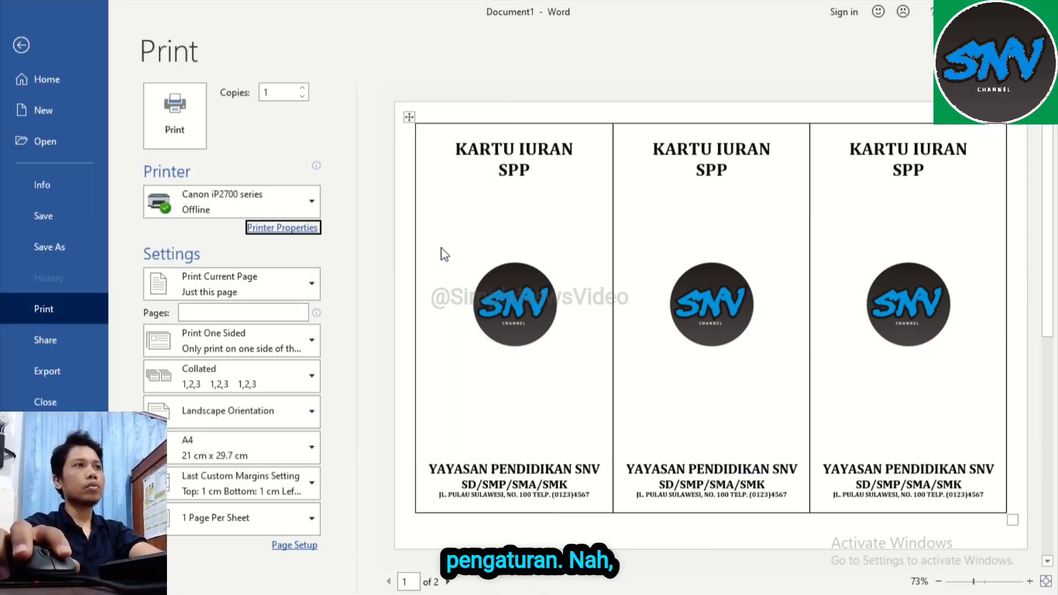
# Step: Set the print range to Print Current Page for the cover page
pyautogui.click(313, 281)
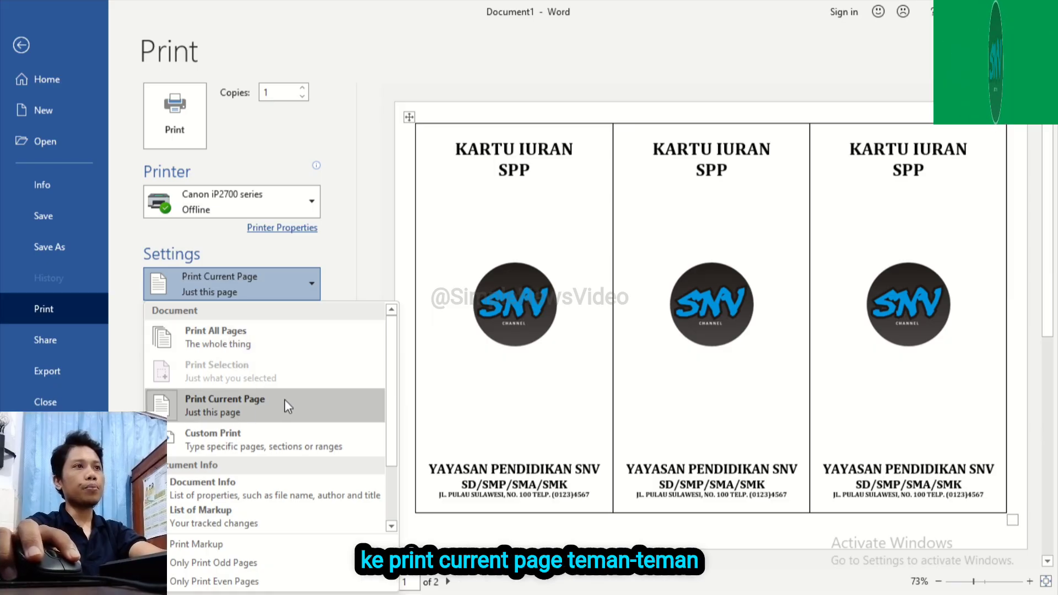
pyautogui.click(414, 277)
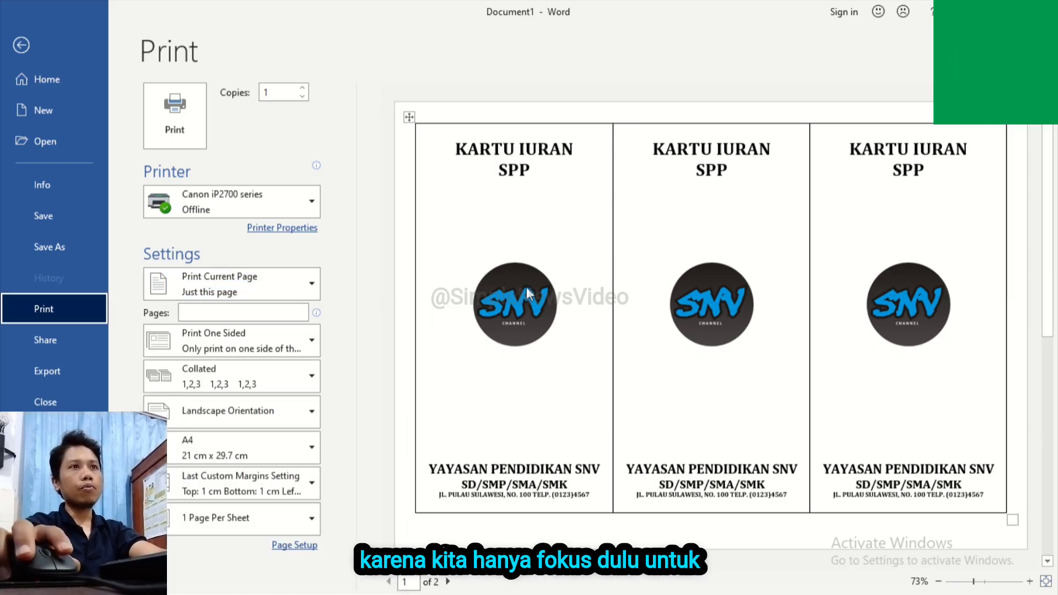